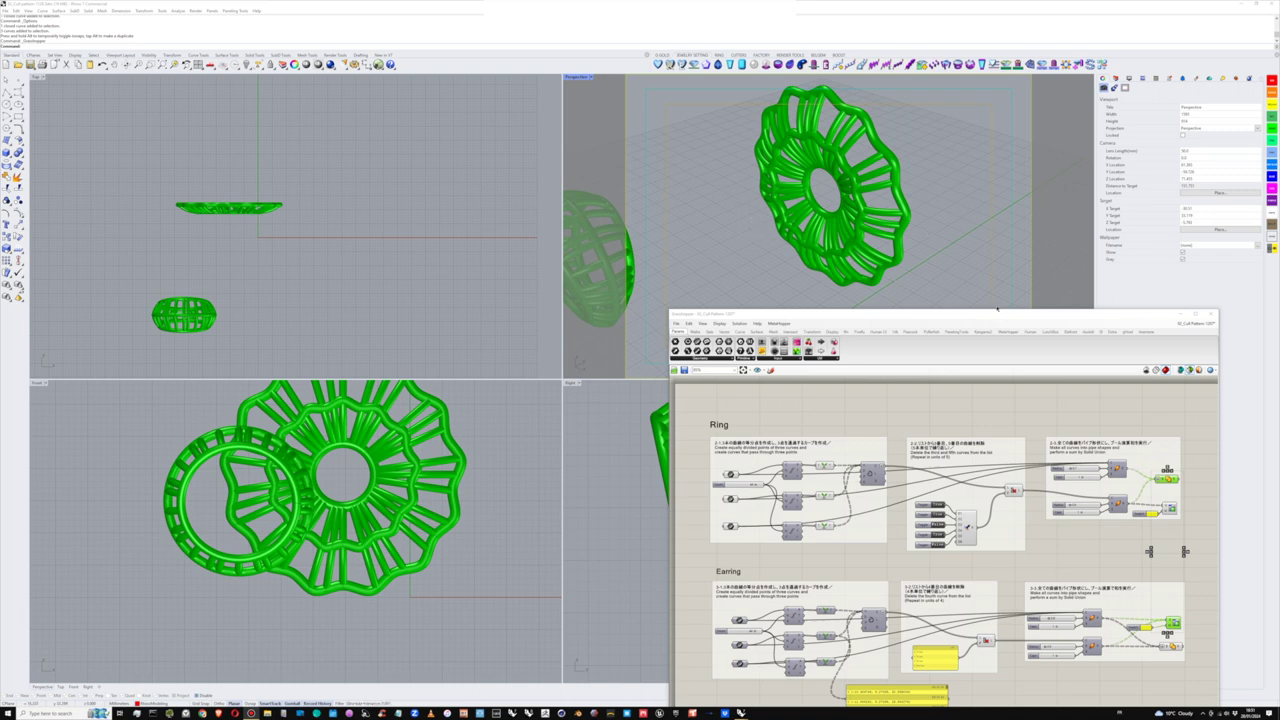
- Examine the finished ring and earring models together with their Ring and Earring Grasshopper definitions
left_click_drag(955, 316, 828, 254)
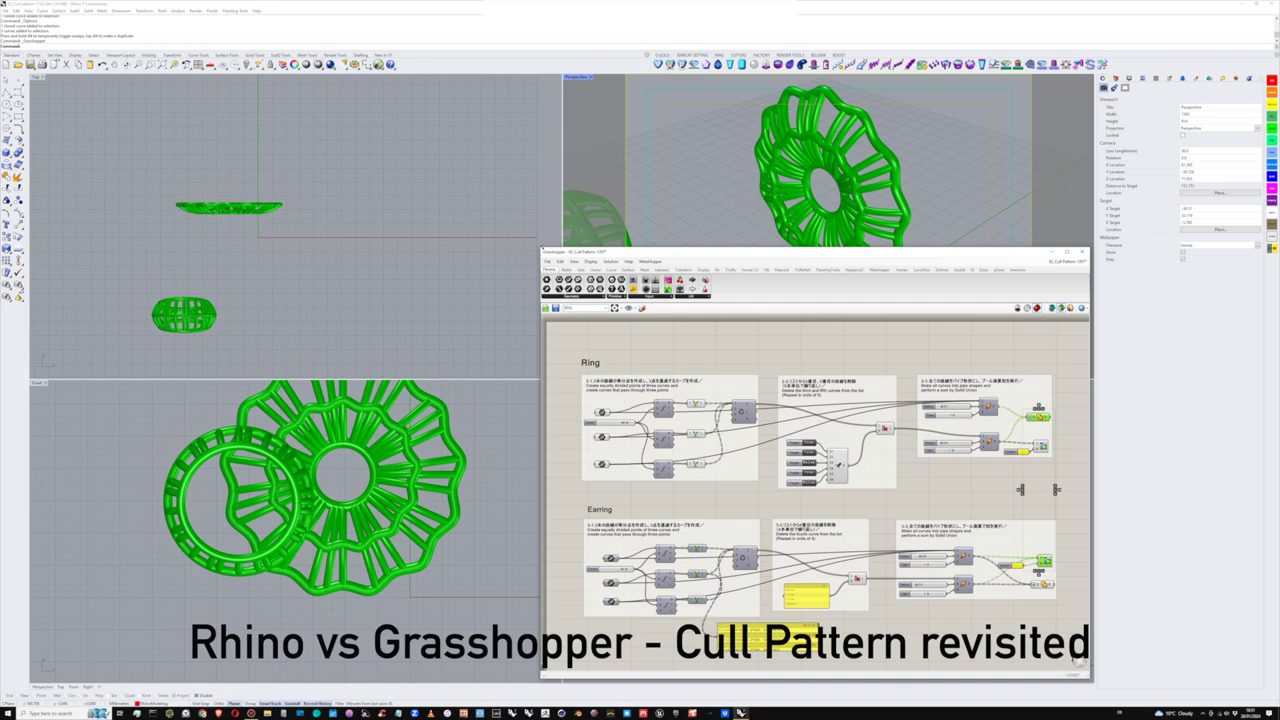
left_click_drag(779, 264, 879, 388)
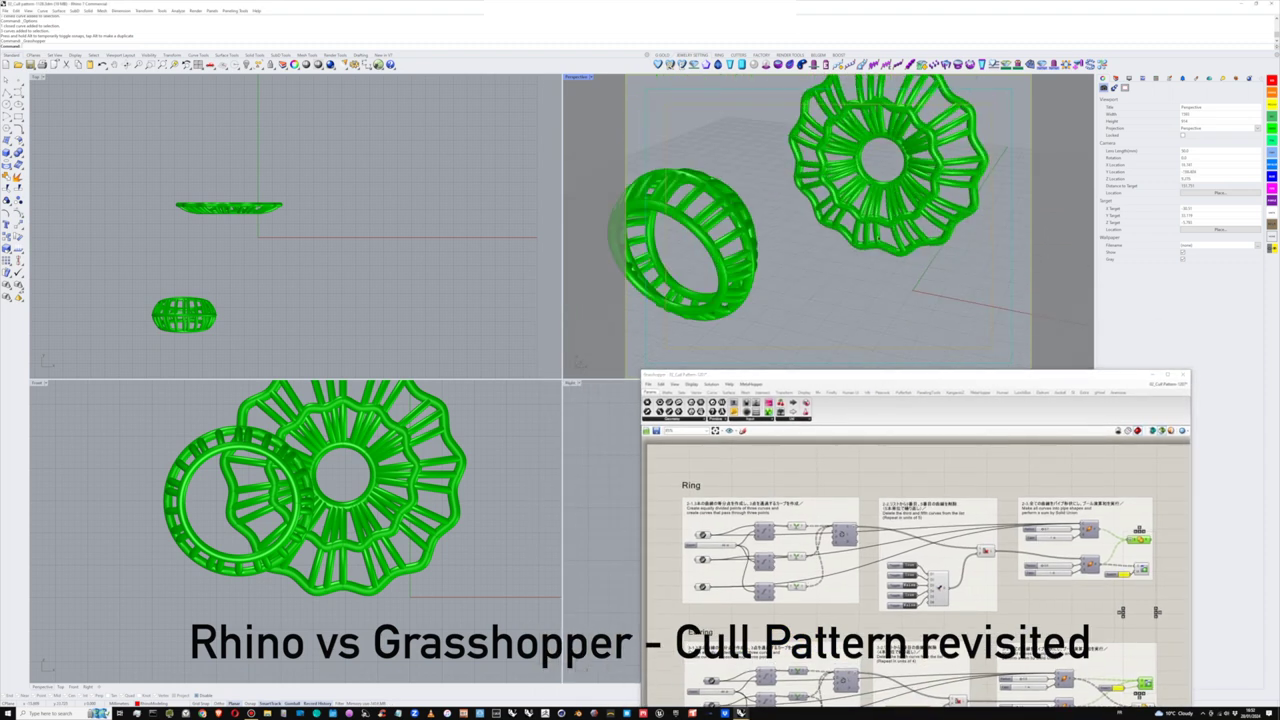
right_click_drag(871, 265, 914, 262)
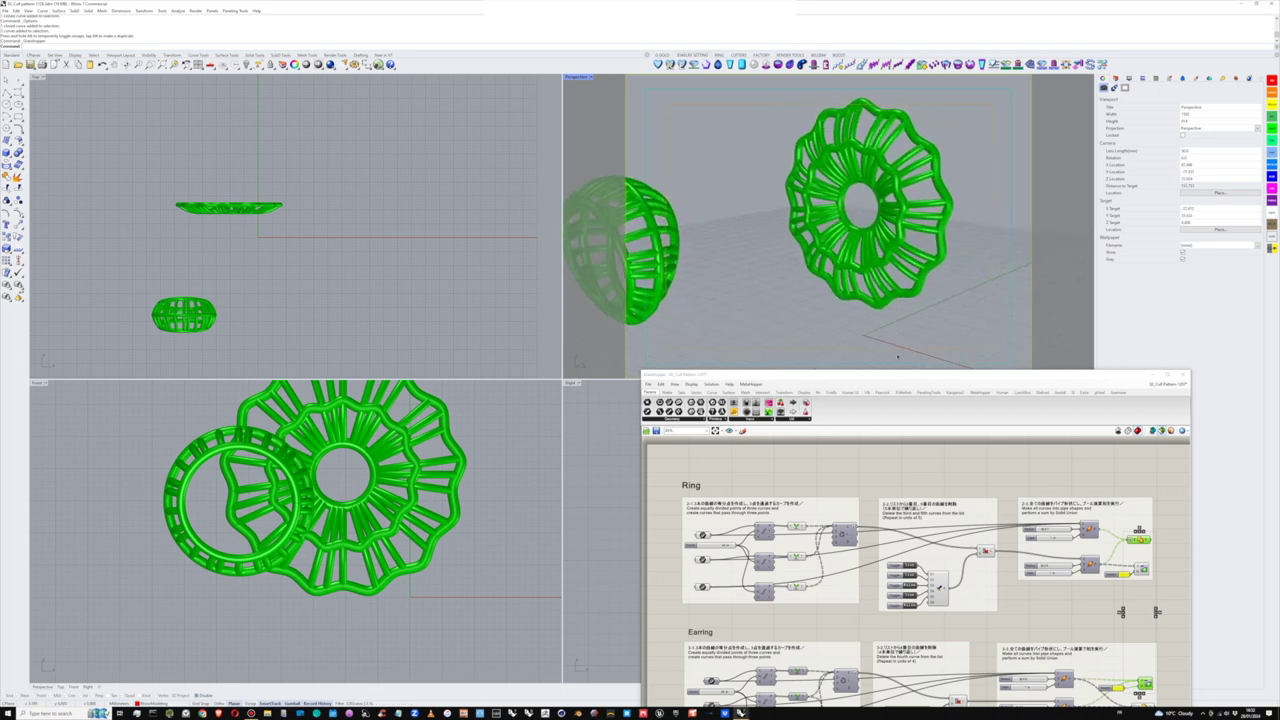
left_click_drag(909, 376, 864, 225)
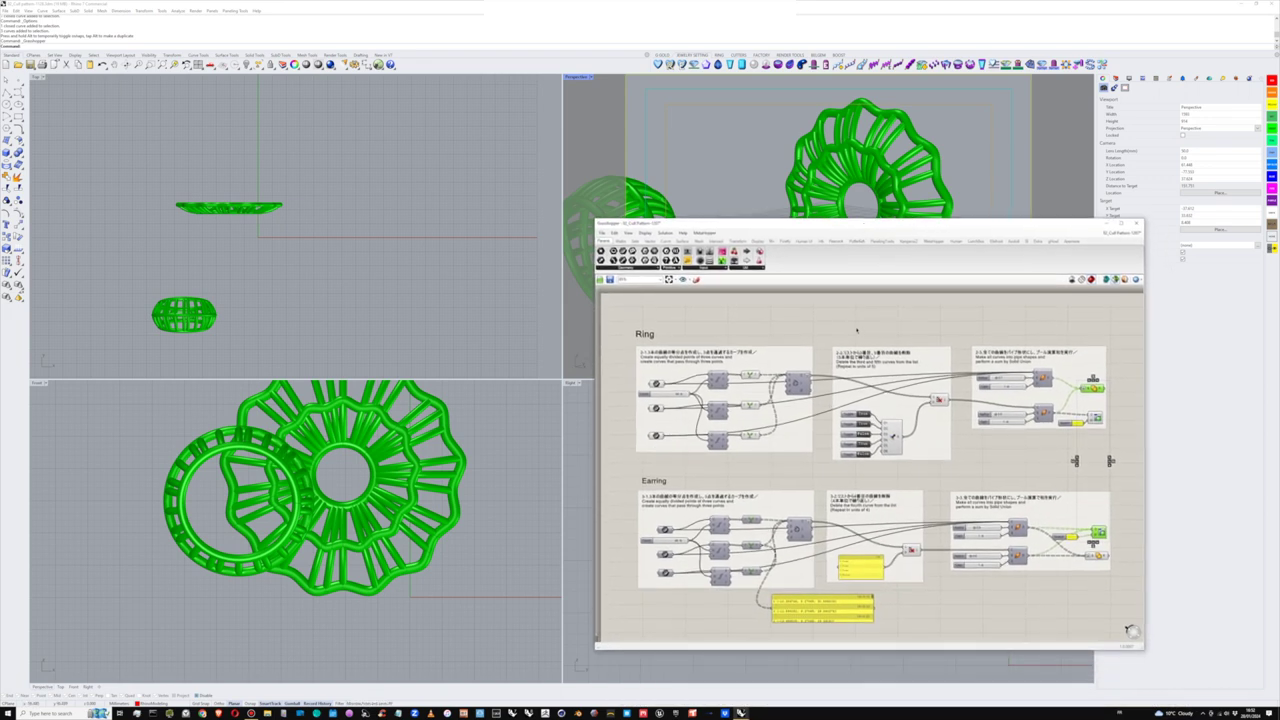
left_click_drag(815, 223, 815, 339)
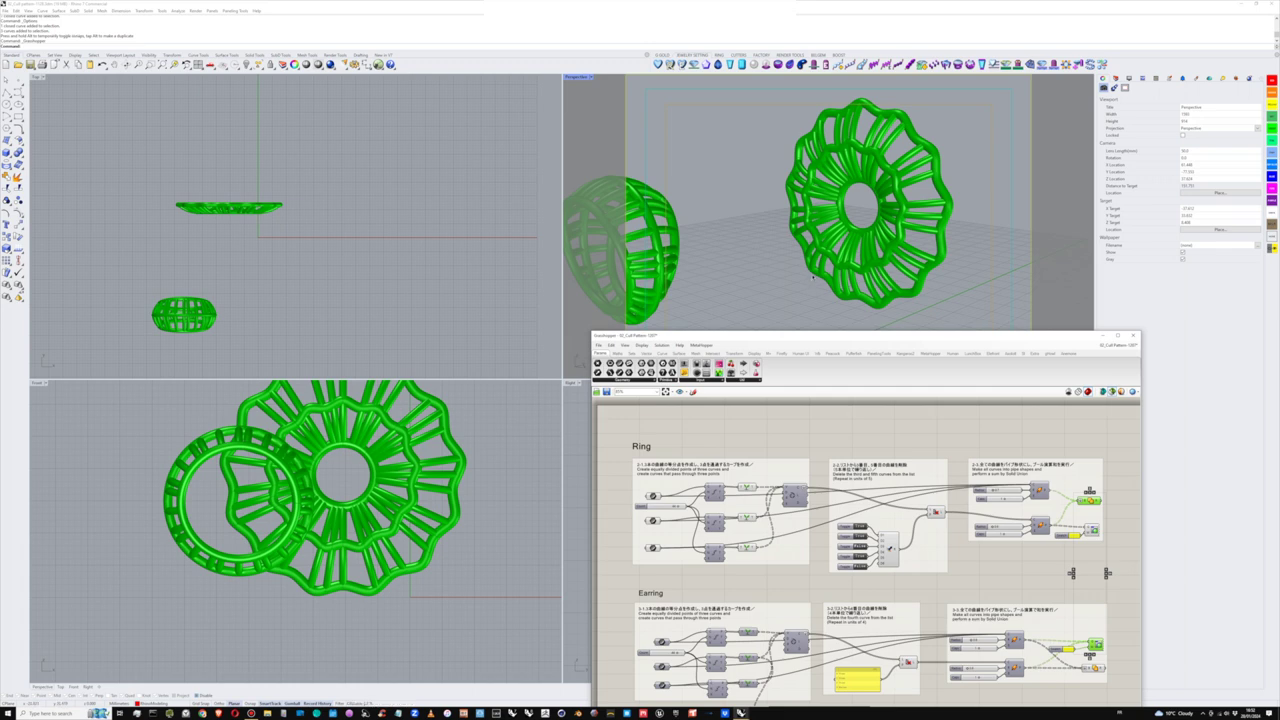
right_click_drag(810, 278, 897, 272)
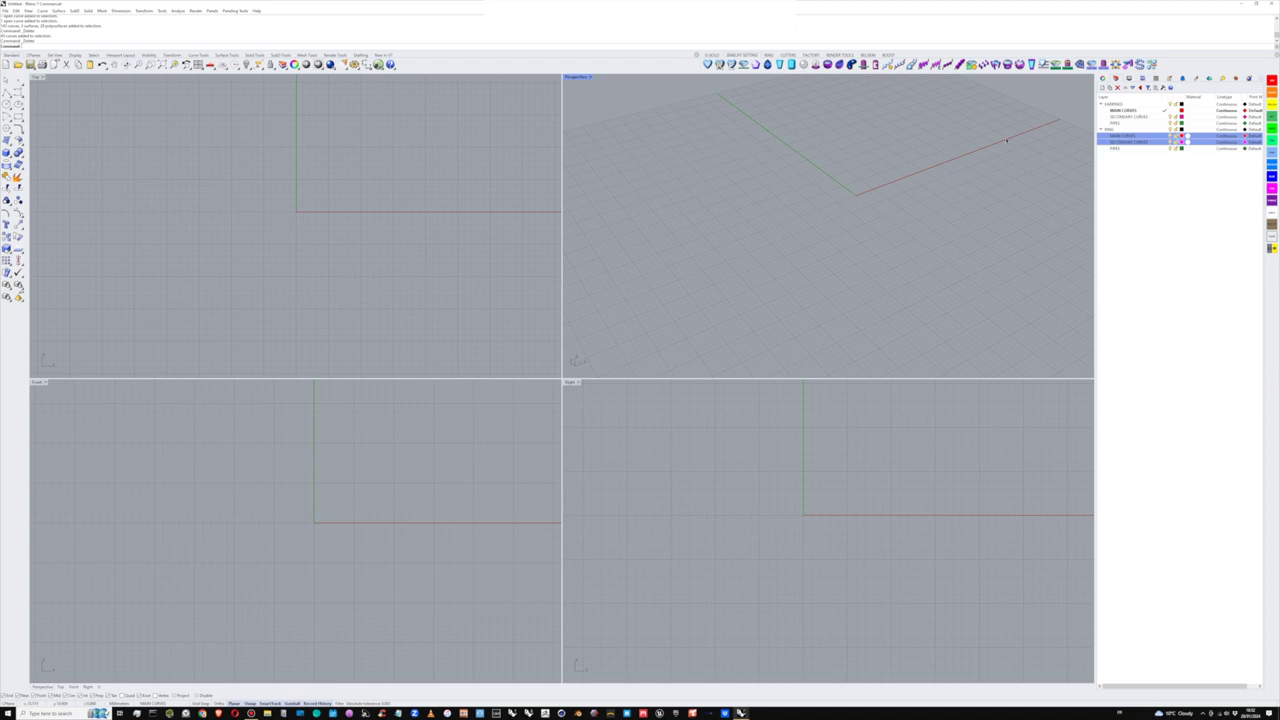
- Make the MAIN CURVES sublayer under RING the current layer
left_click(1130, 177)
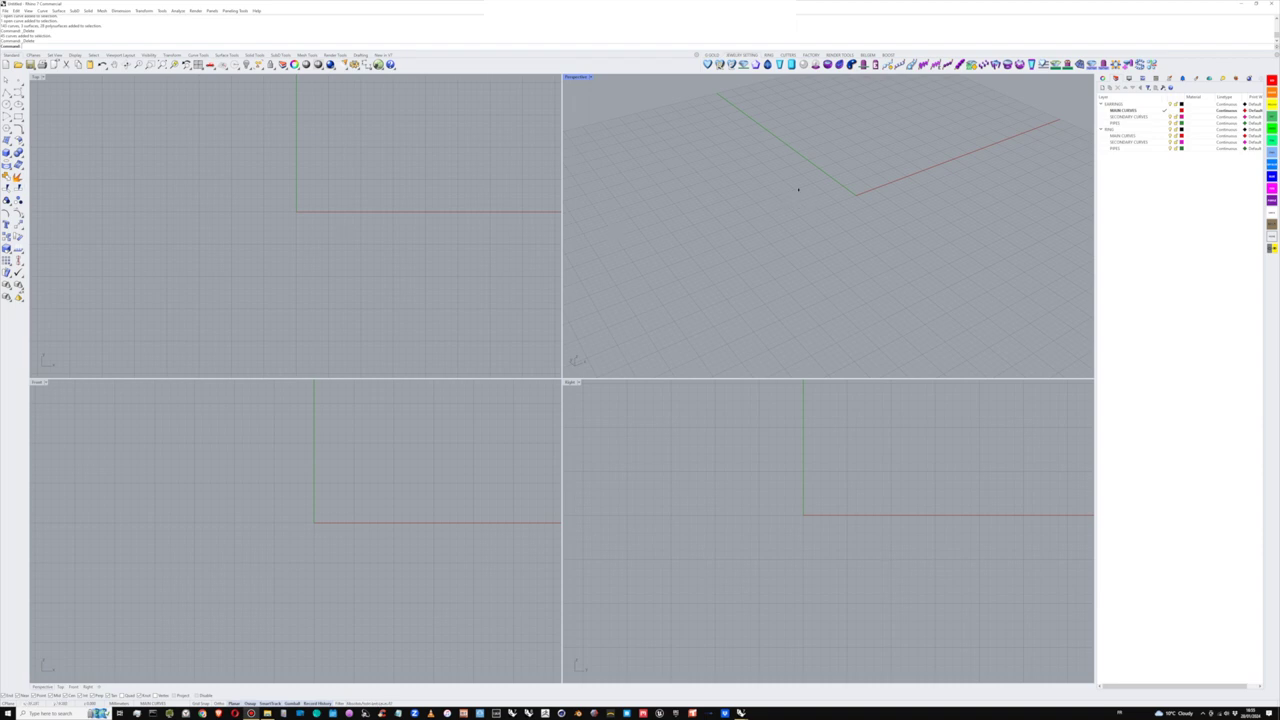
left_click(1164, 130)
left_click(1164, 136)
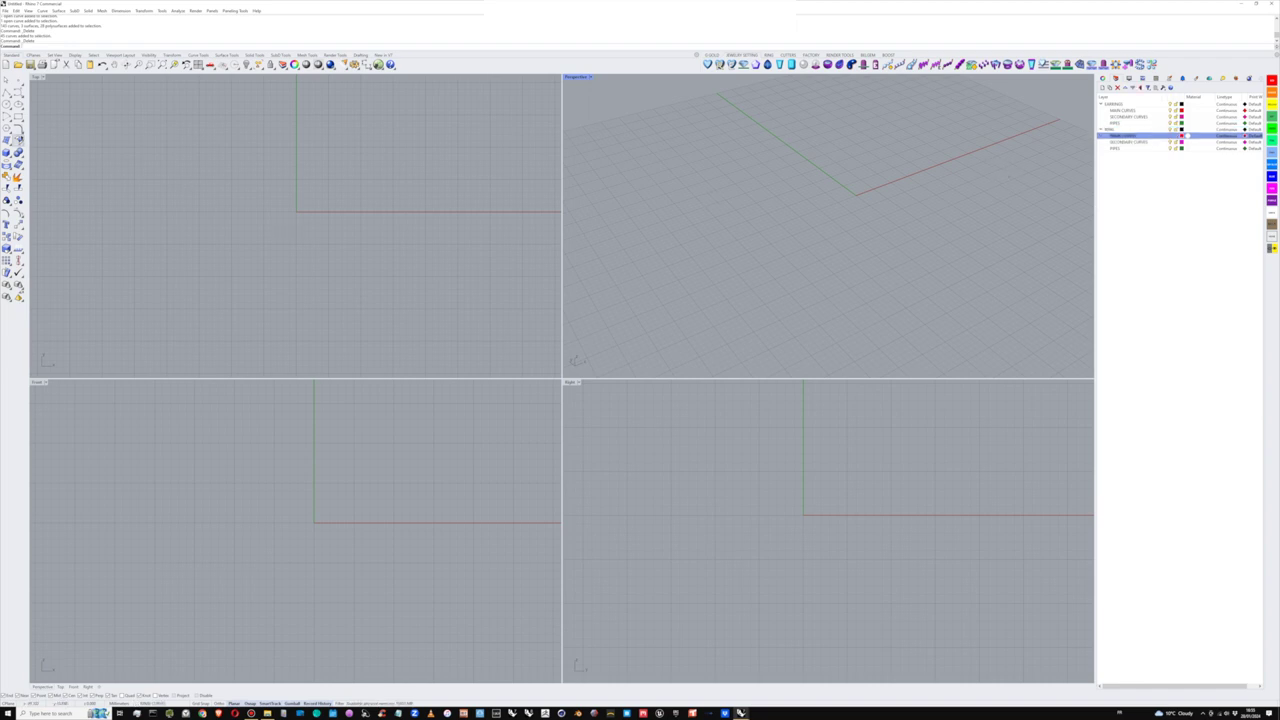
- Draw a circle centred on the origin in the Front view, sizing it by circumference
left_click(6, 104)
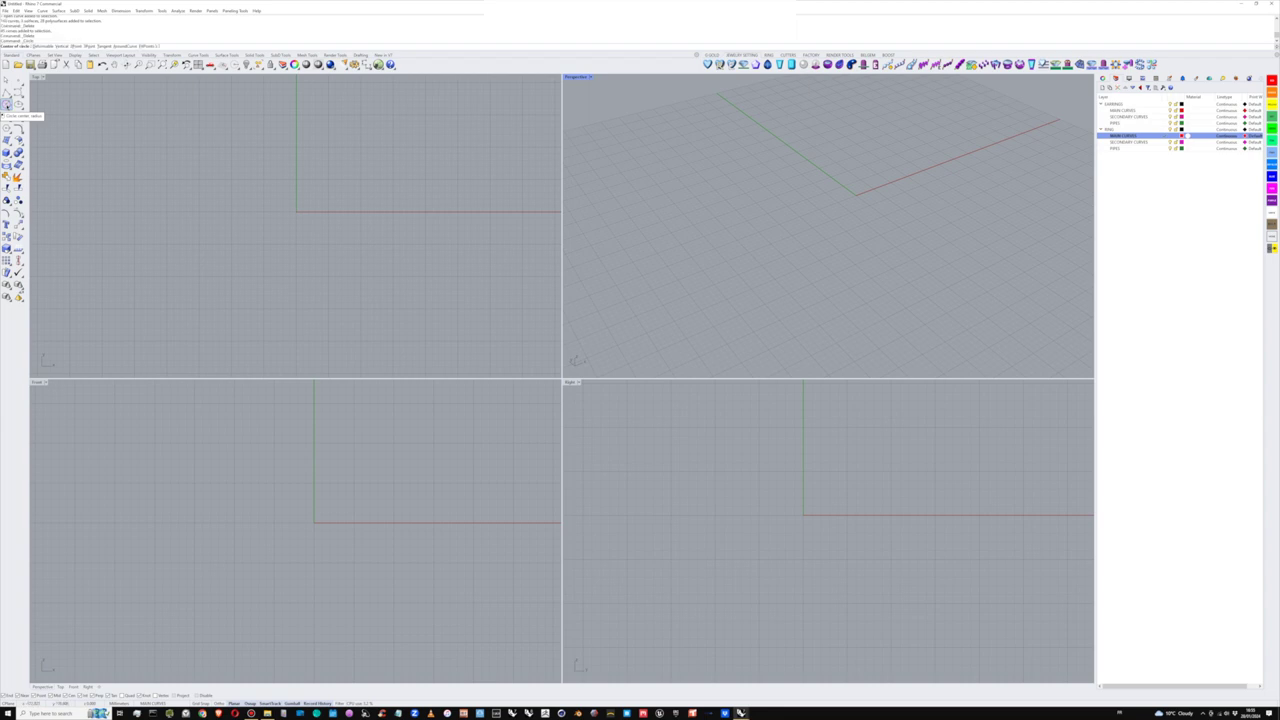
scroll(353, 524, "up", 2)
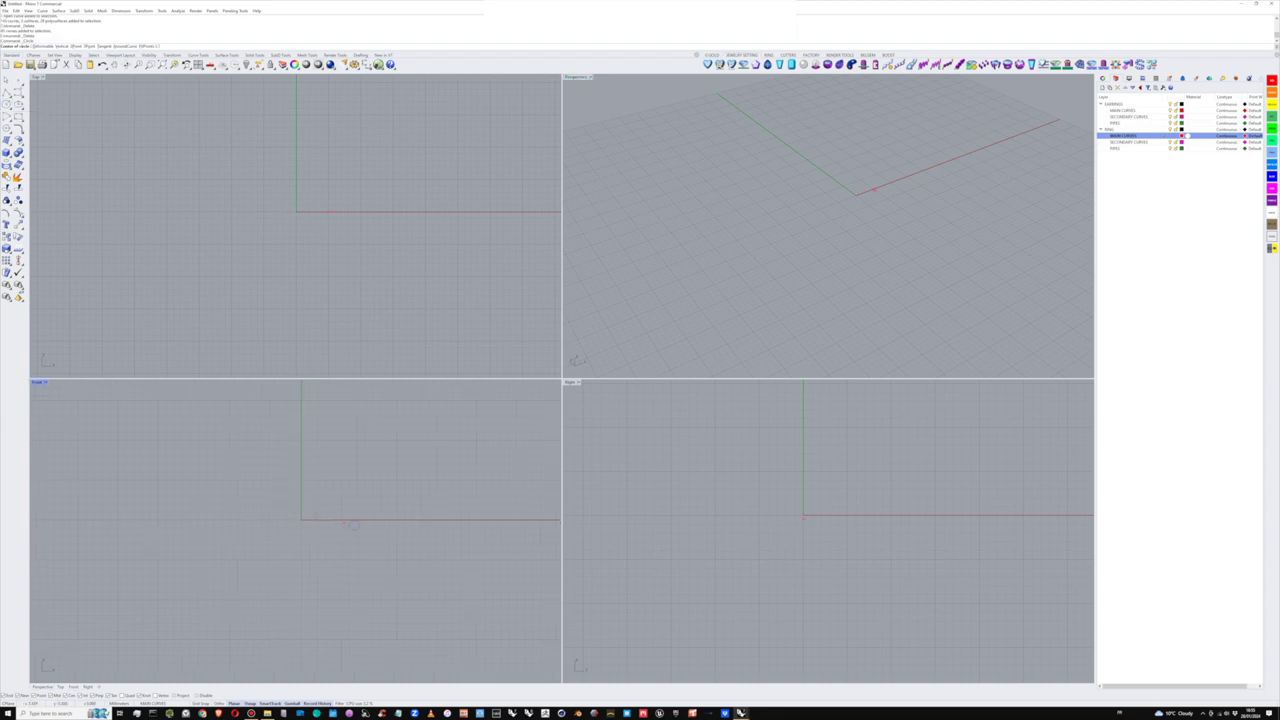
left_click(300, 519)
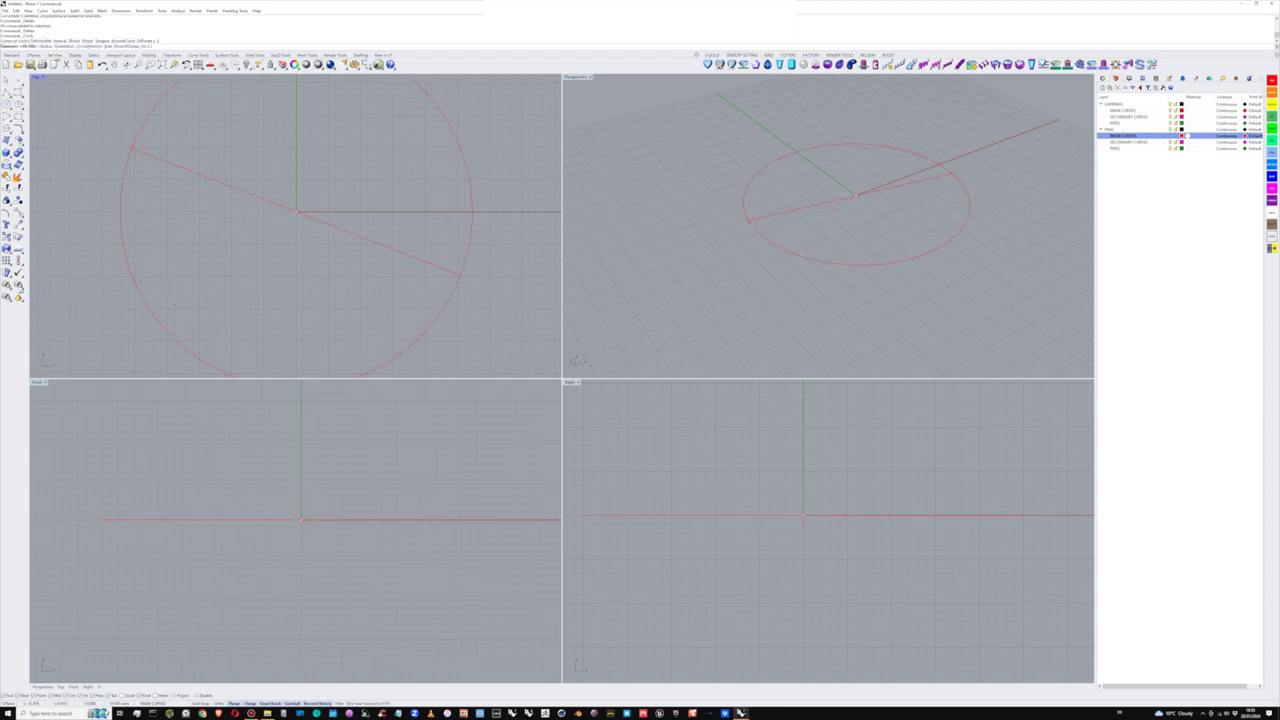
left_click(90, 46)
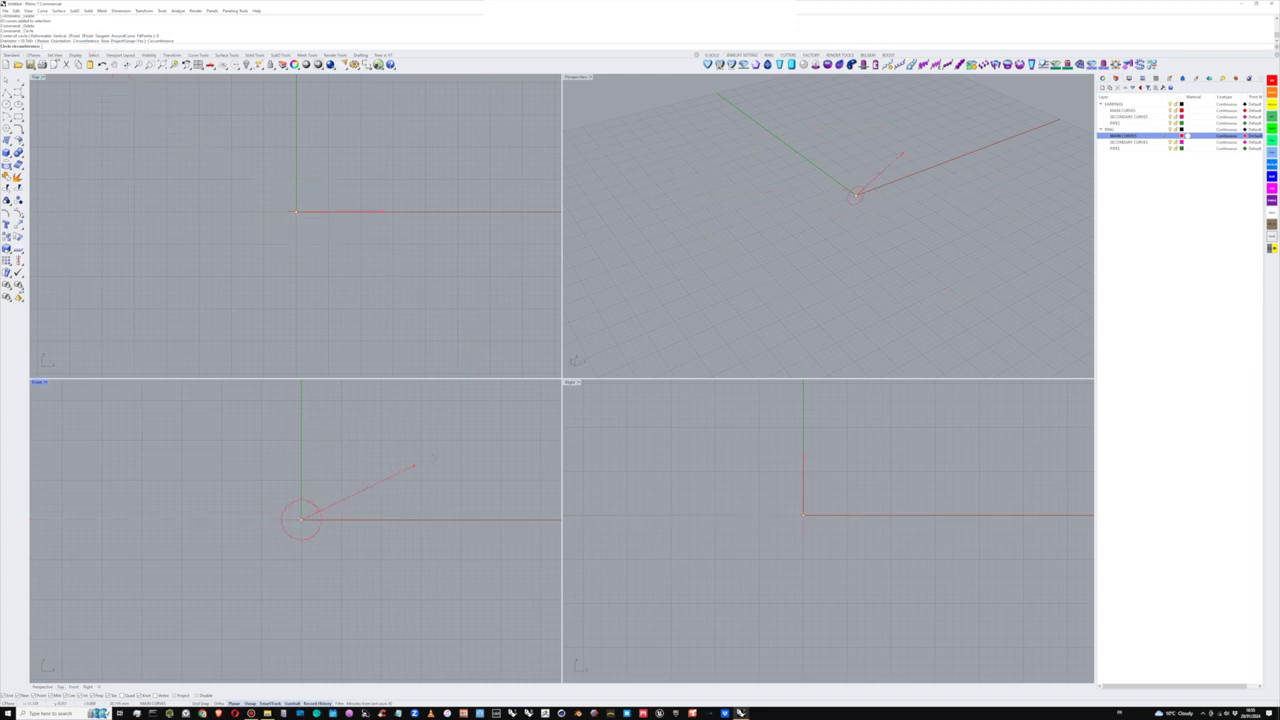
left_click(432, 459)
right_click_drag(436, 488, 424, 498)
right_click_drag(799, 264, 851, 228)
- Offset the circle outward by 2 mm to create a larger concentric circle
left_click(358, 517)
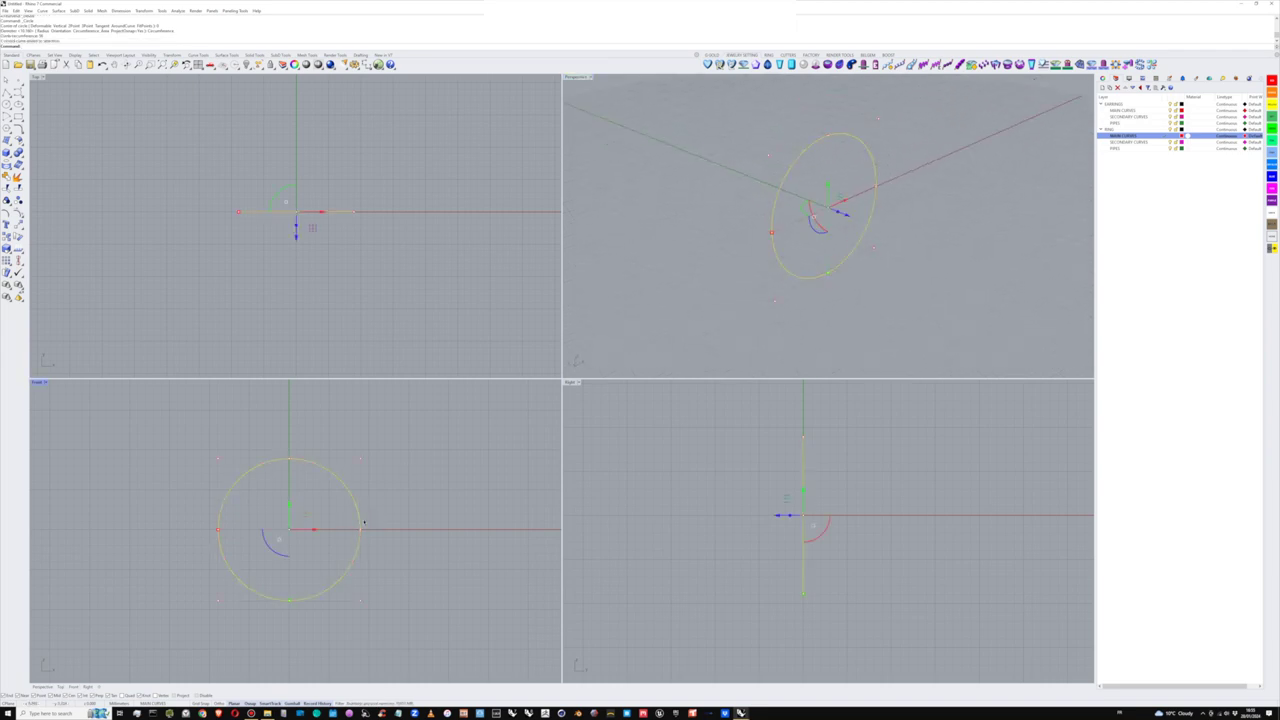
left_click(21, 132)
left_click(38, 242)
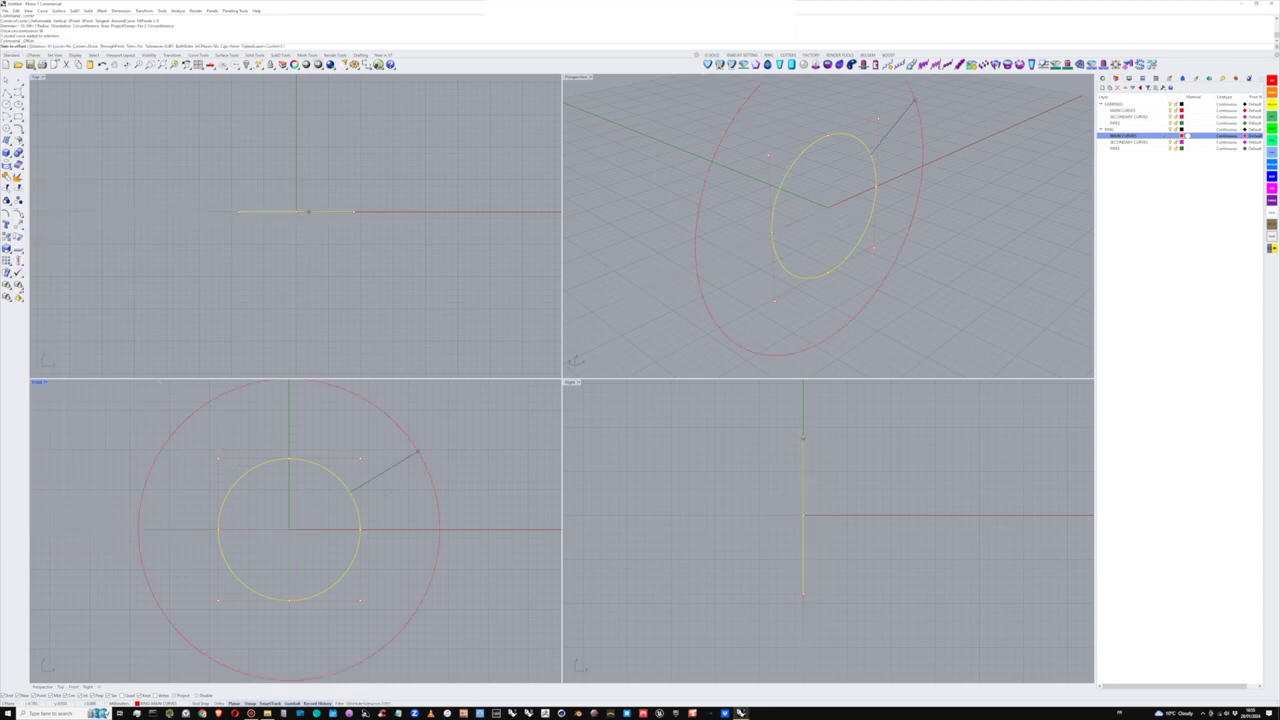
type("2")
key("Return")
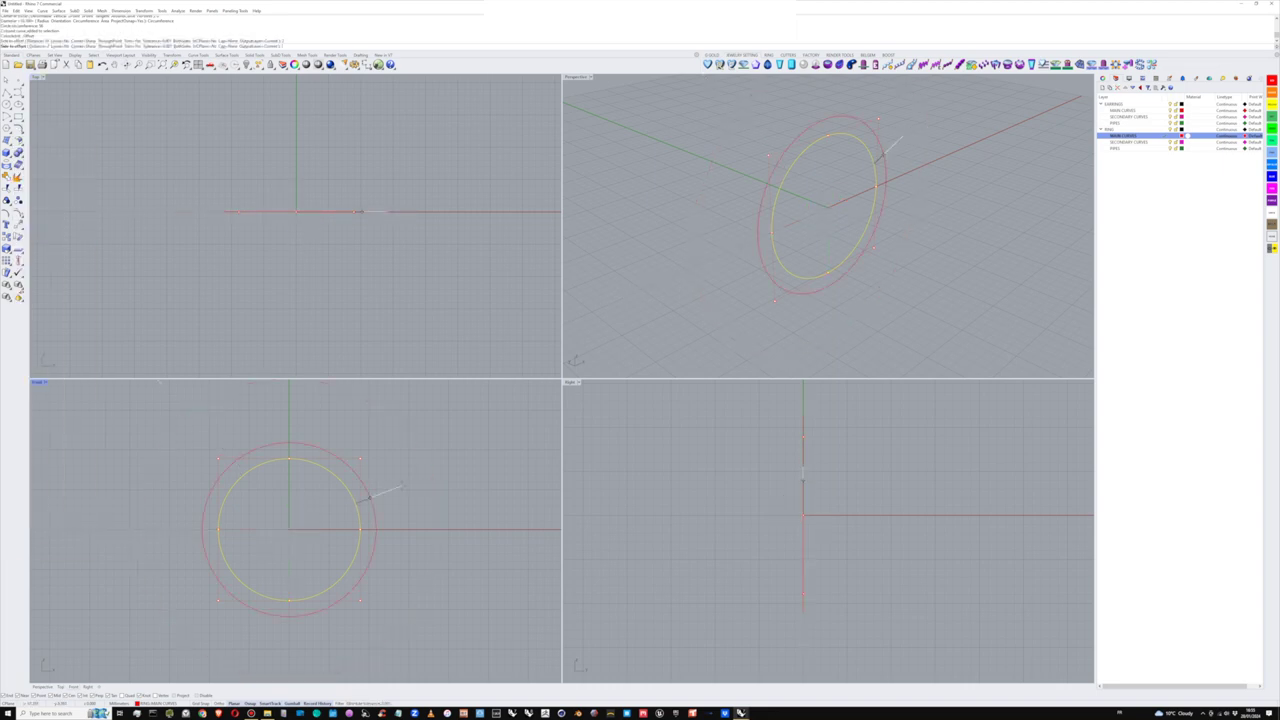
left_click(419, 408)
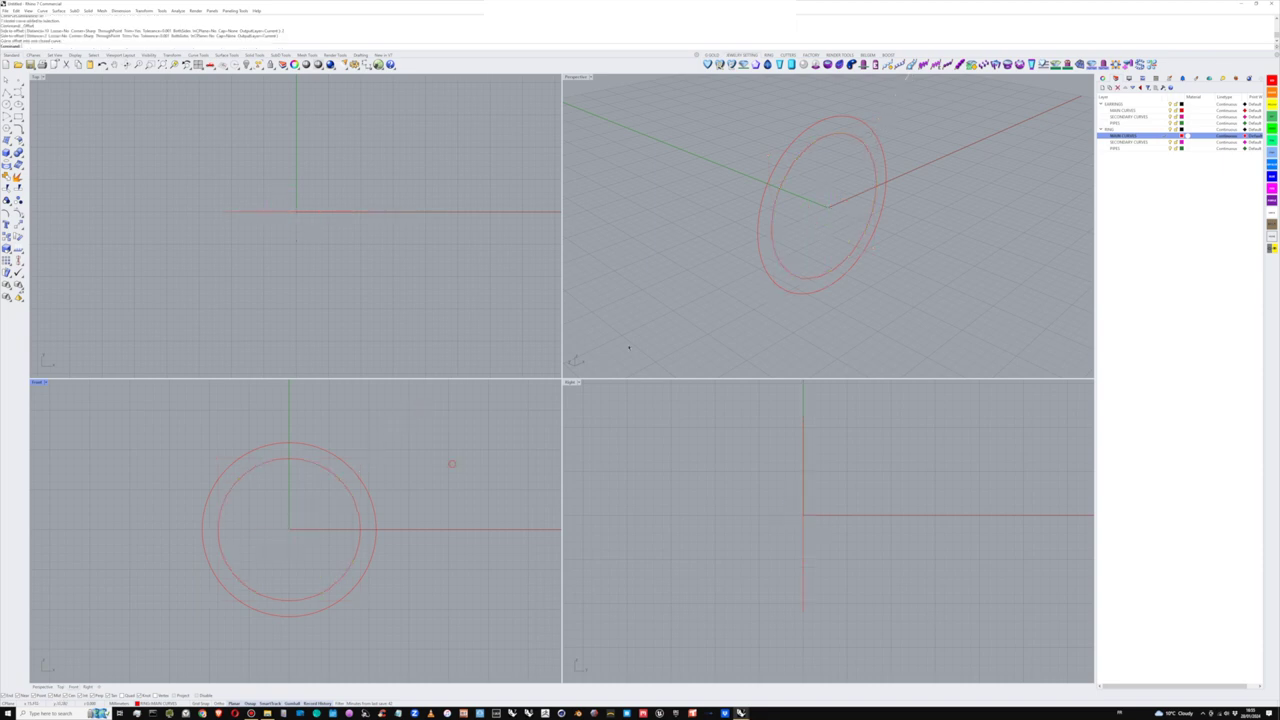
- Move the inner circle 5 mm in the negative Y direction, perpendicular to its plane
left_click(778, 203)
left_click(782, 189)
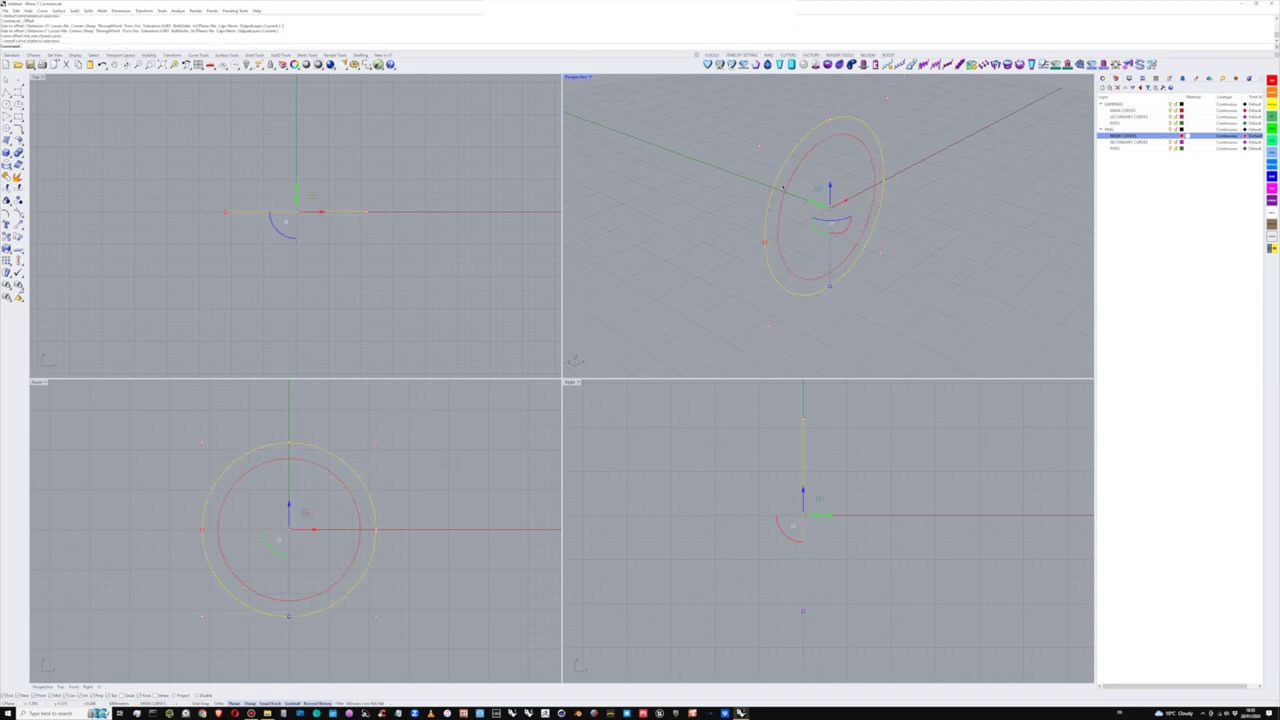
left_click(793, 178)
right_click_drag(781, 497, 831, 524)
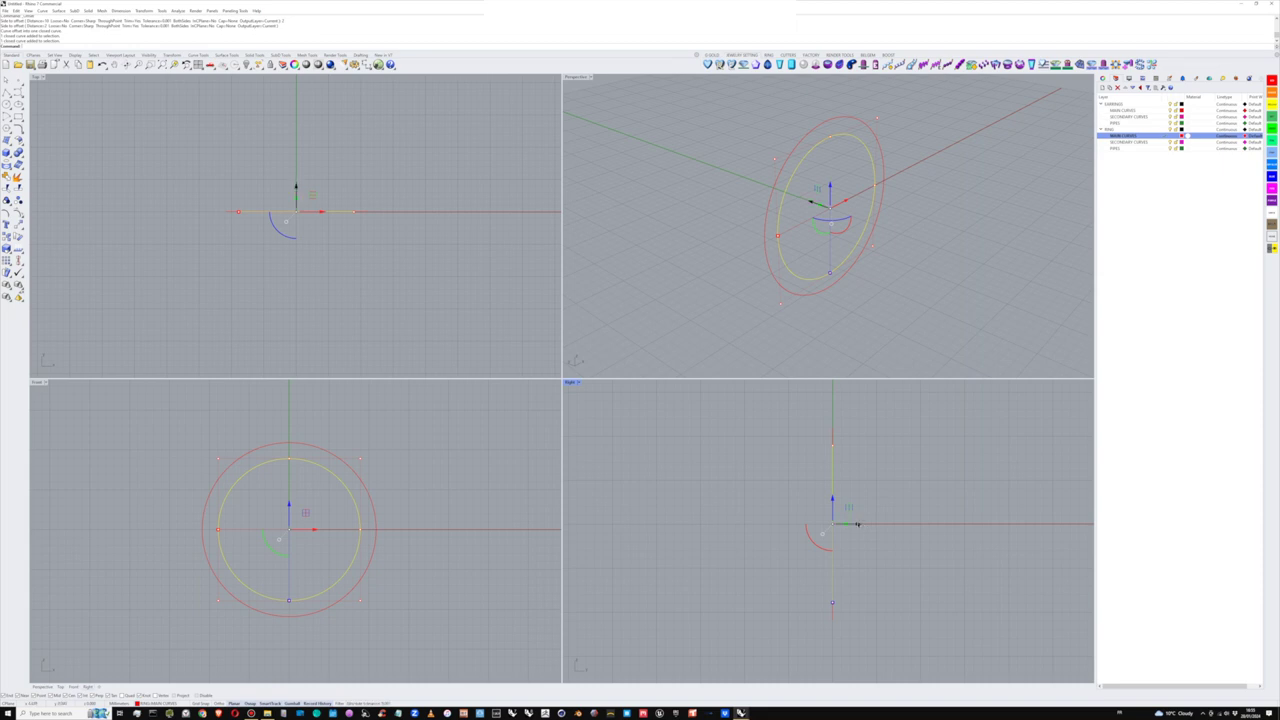
scroll(857, 524, "up", 2)
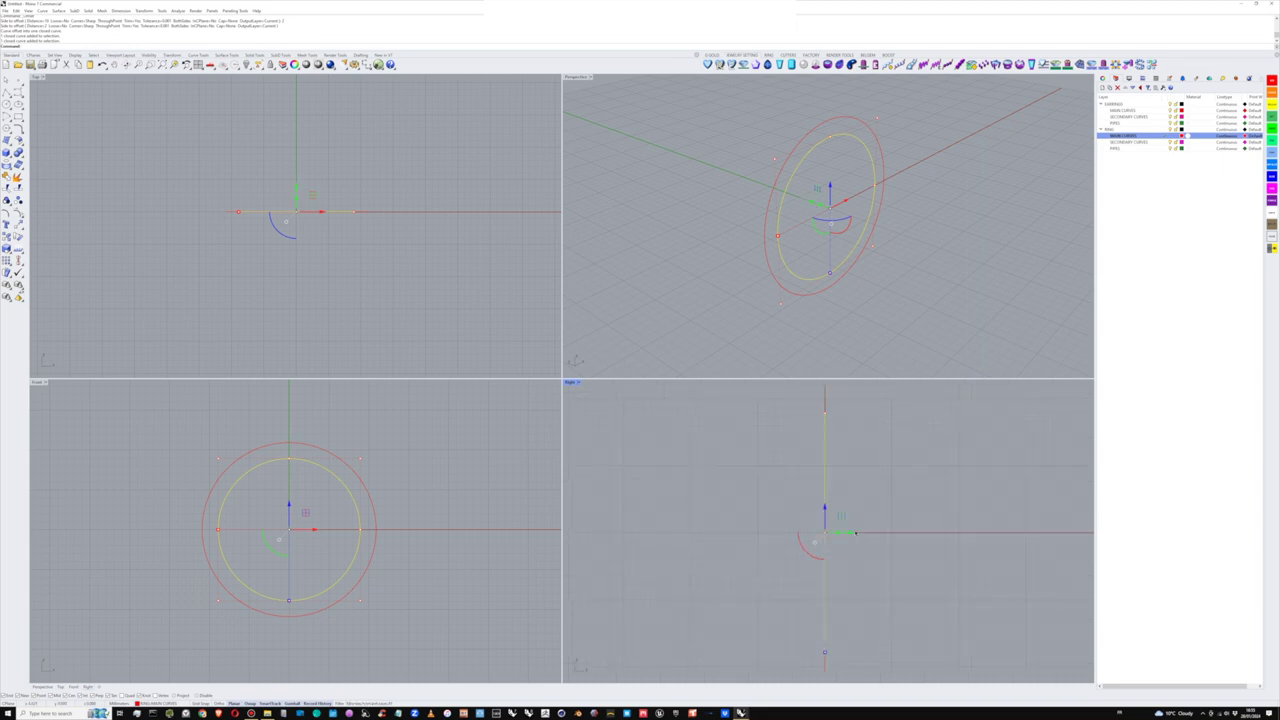
left_click(849, 533)
type("2")
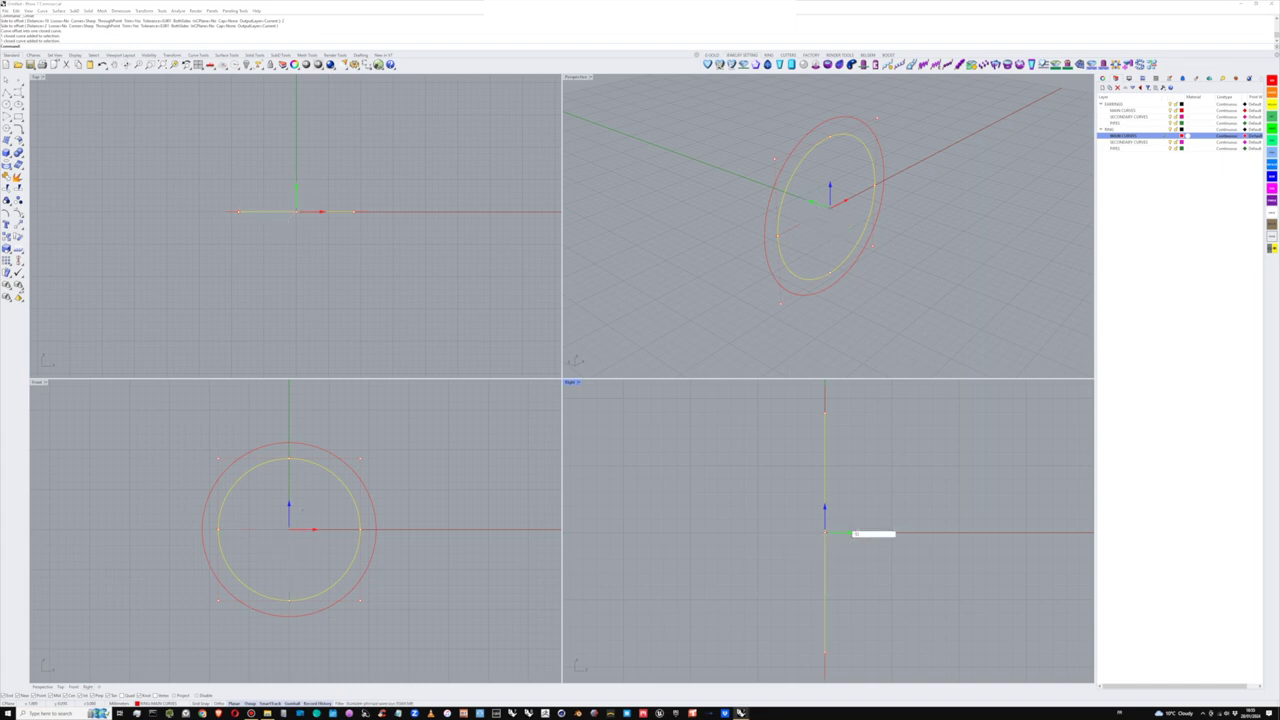
key("Return")
left_click(867, 331)
right_click_drag(891, 331, 910, 261)
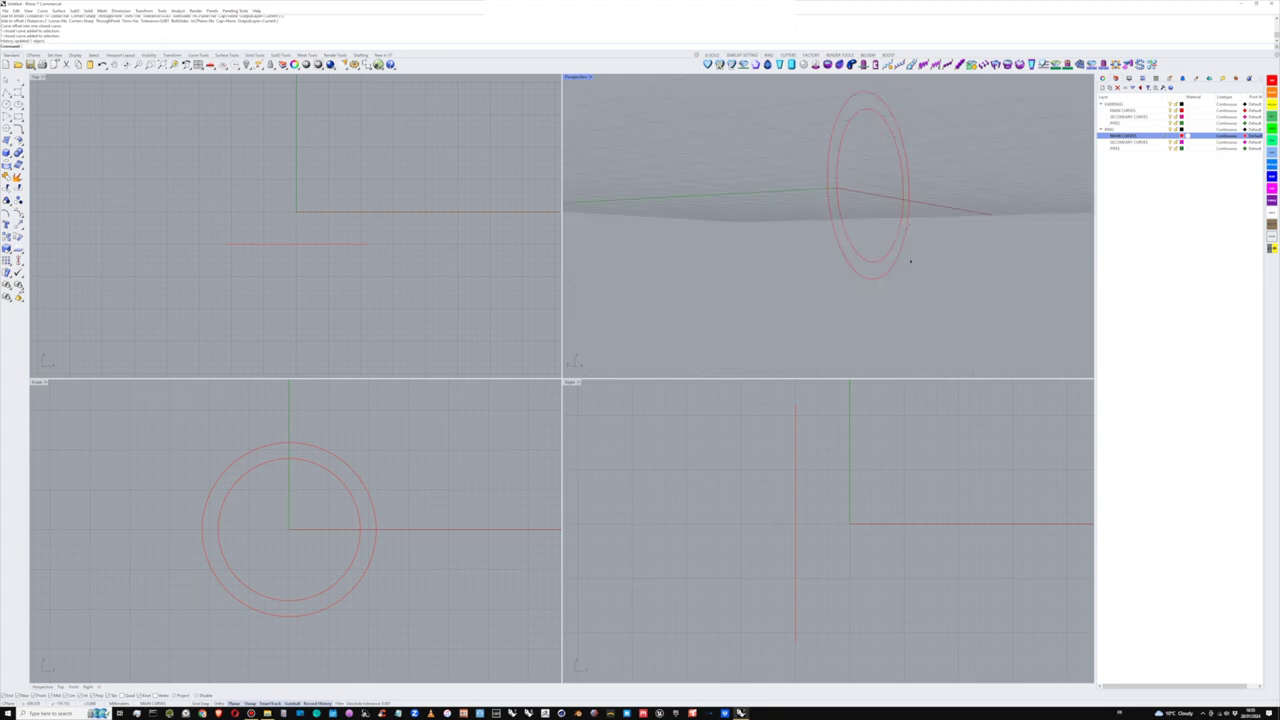
right_click_drag(892, 132, 893, 148)
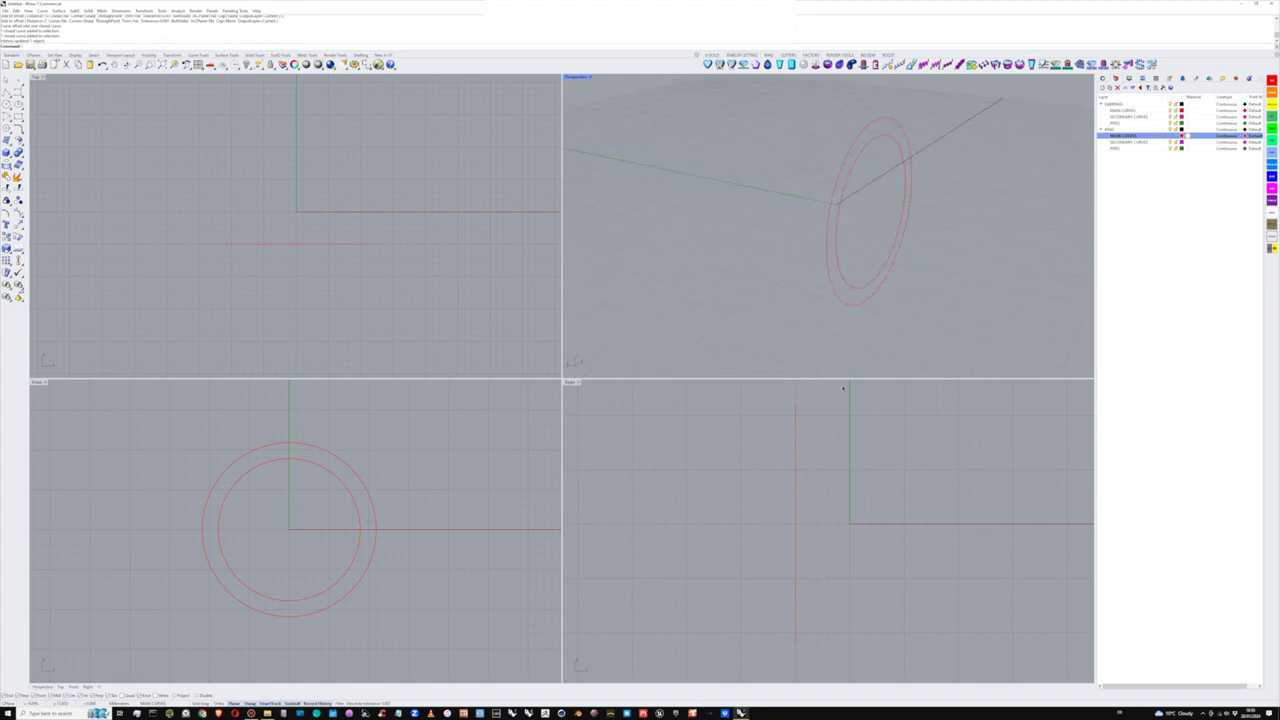
- Move the larger offset circle back 5 mm to the origin plane, accepting the break in its history
left_click(796, 410)
left_click(822, 526)
type("5")
key("Return")
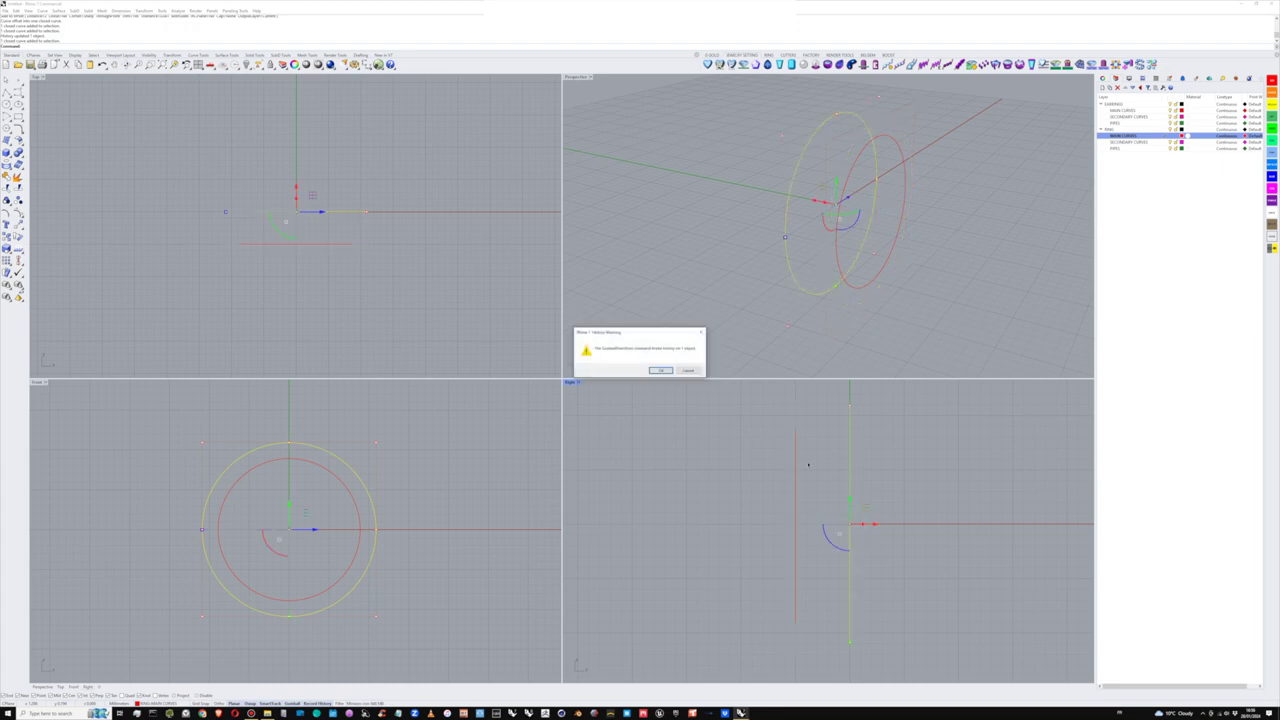
left_click(661, 370)
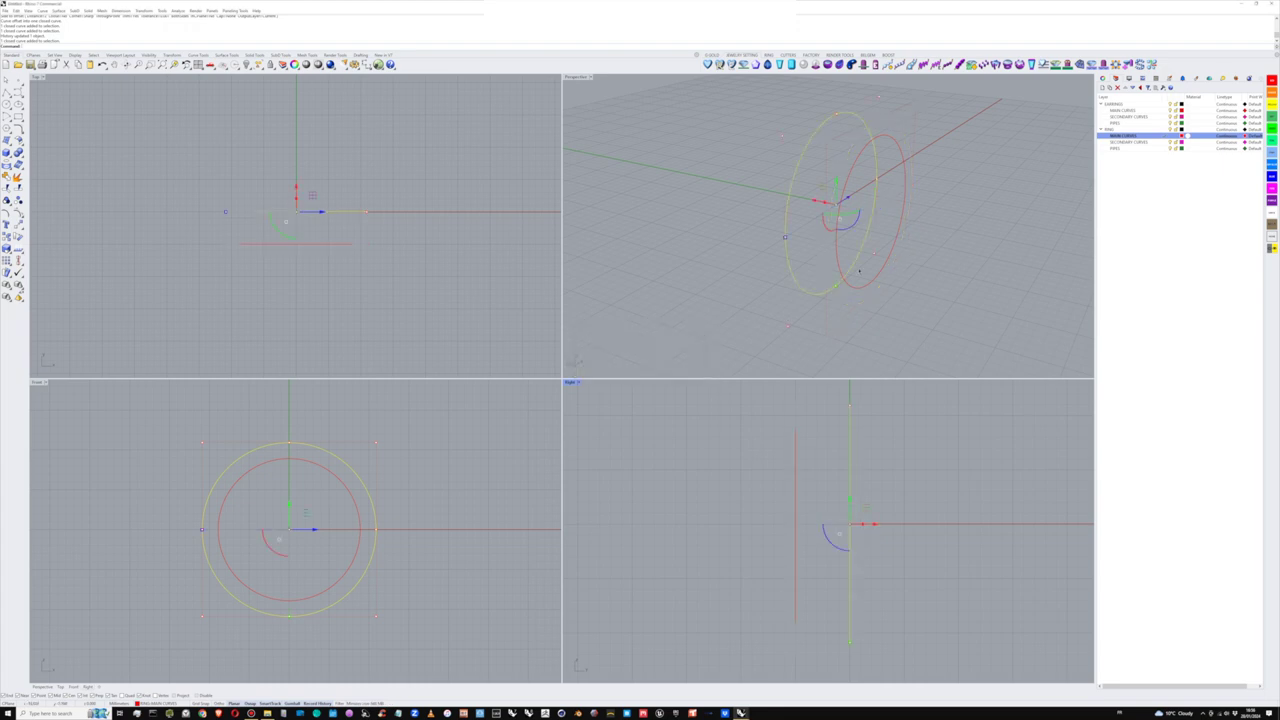
left_click(928, 278)
right_click_drag(928, 278, 882, 296)
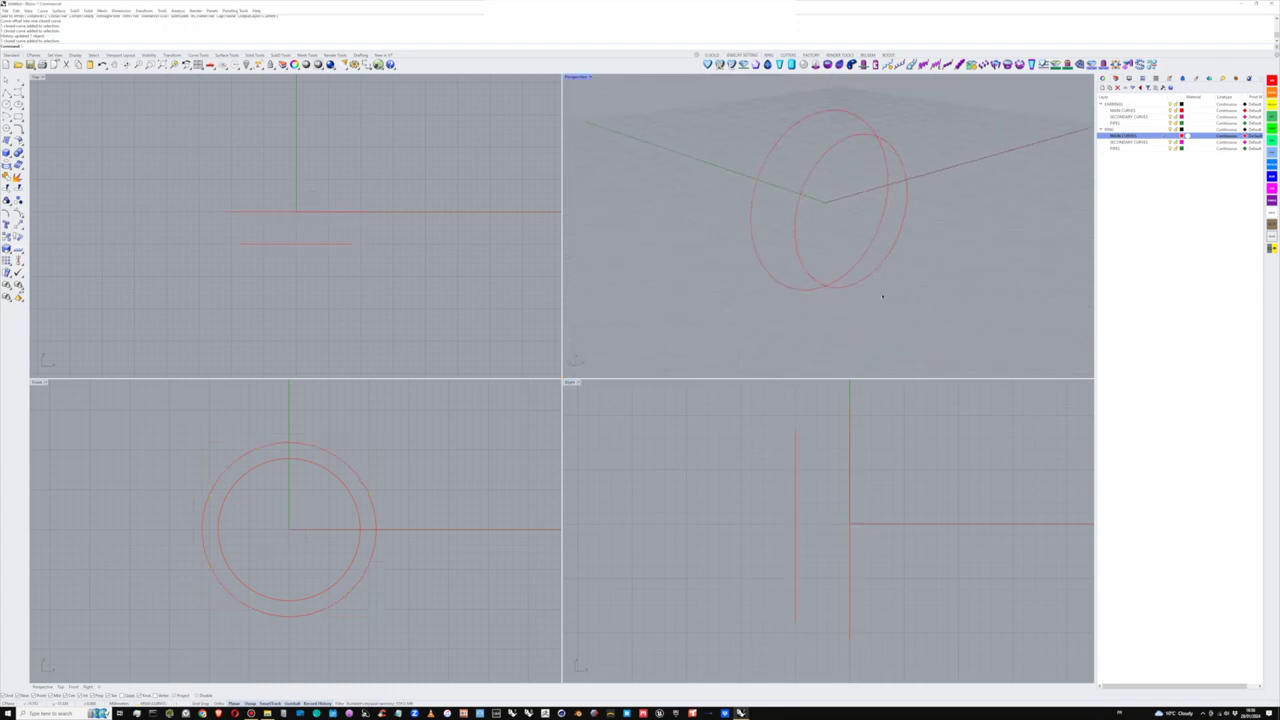
- Mirror the smaller circle across the vertical plane through the origin in the Right view, keeping the original
right_click_drag(901, 461, 906, 467)
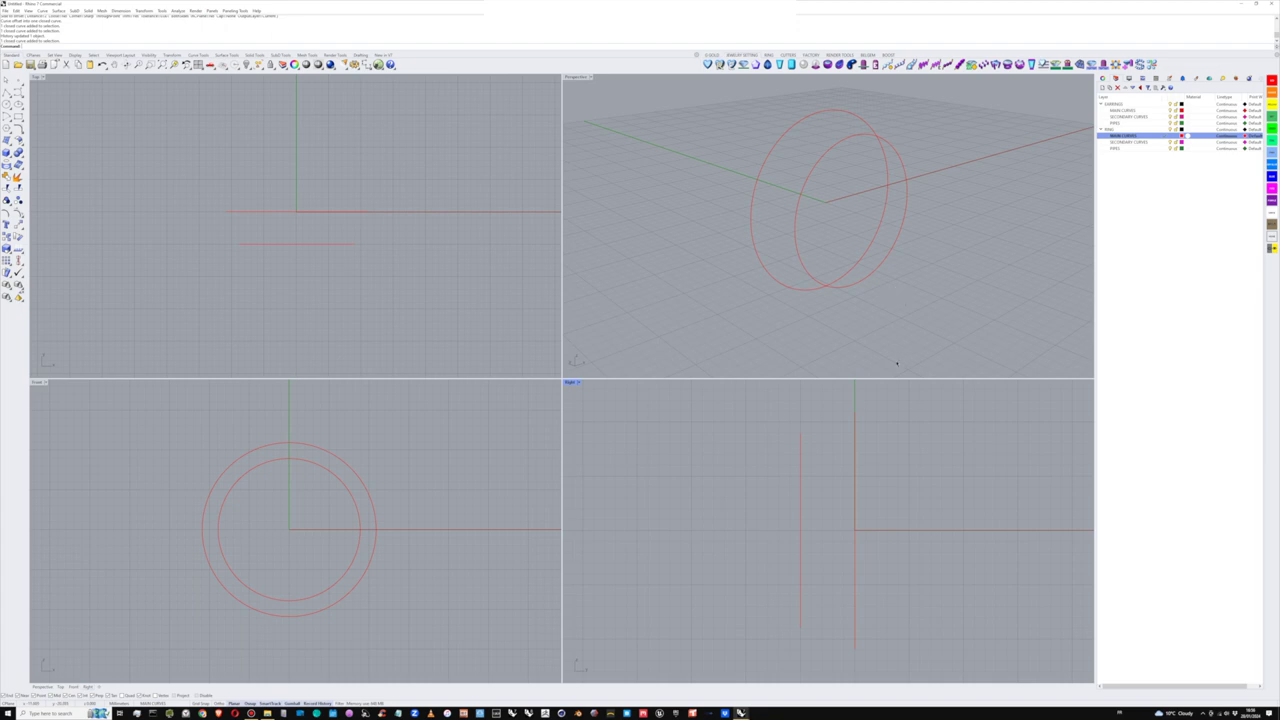
left_click_drag(769, 531, 770, 531)
type("mirror")
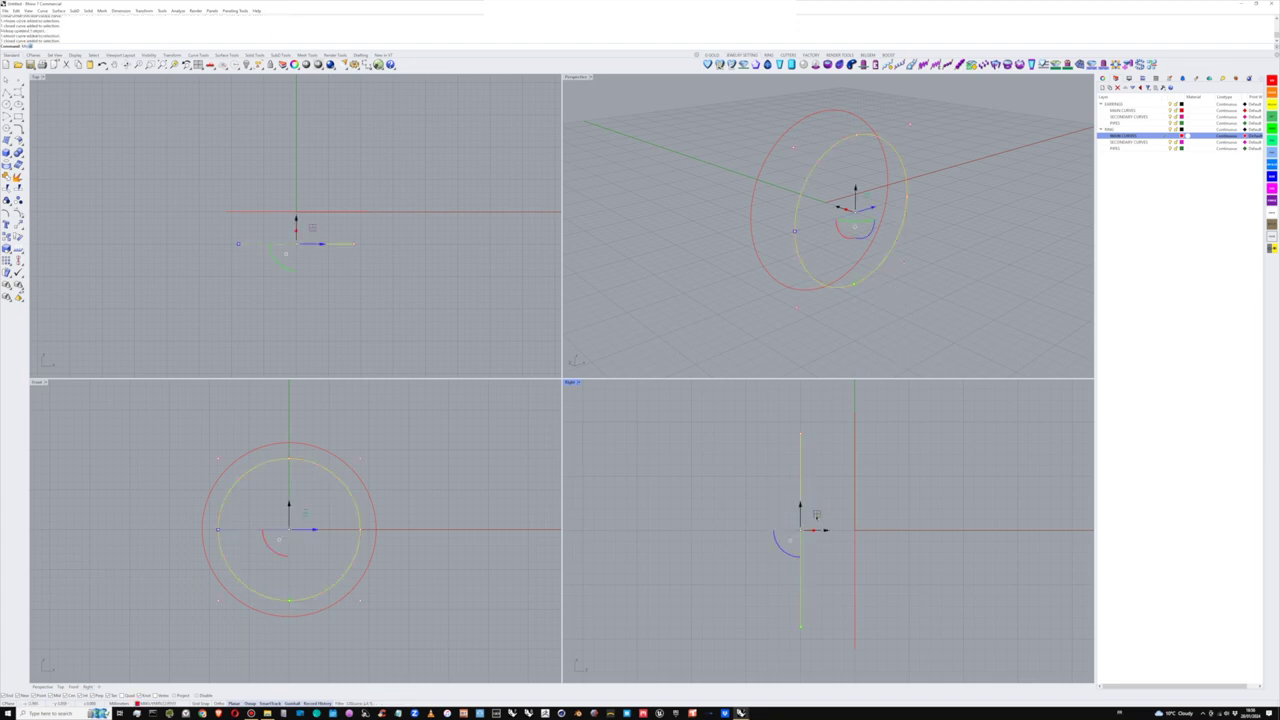
key("Return")
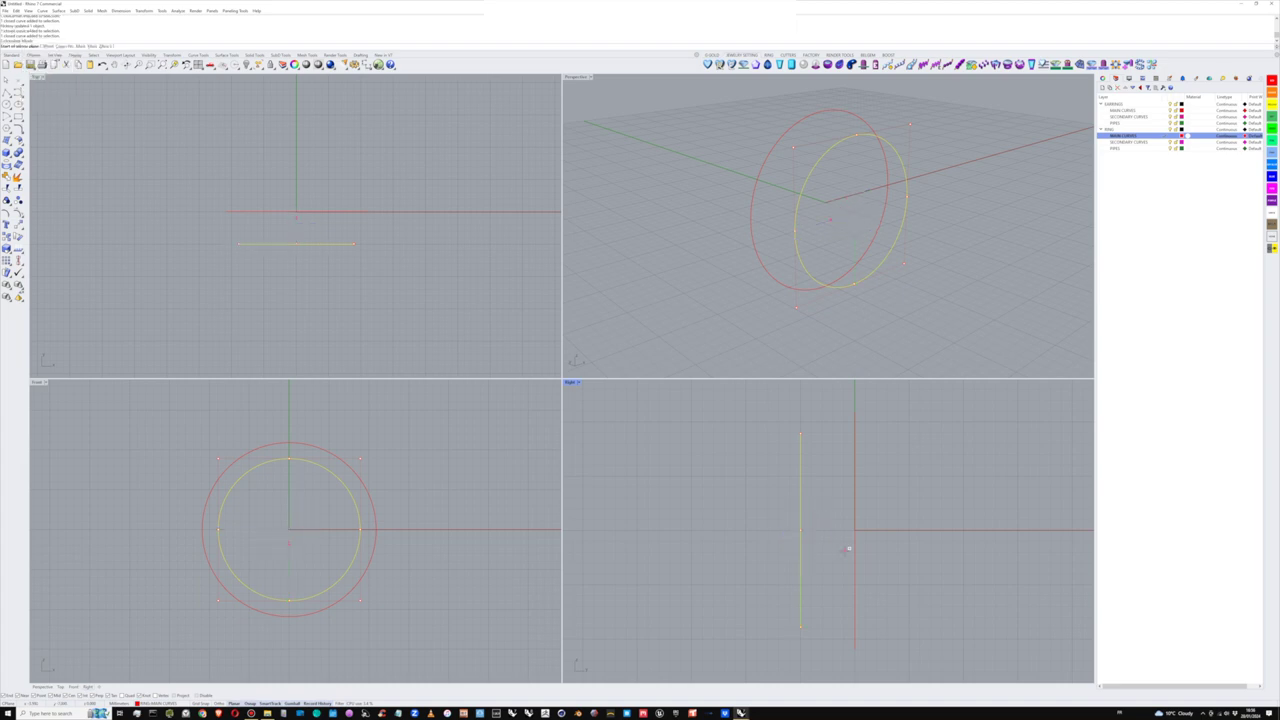
left_click(848, 548)
left_click(870, 416)
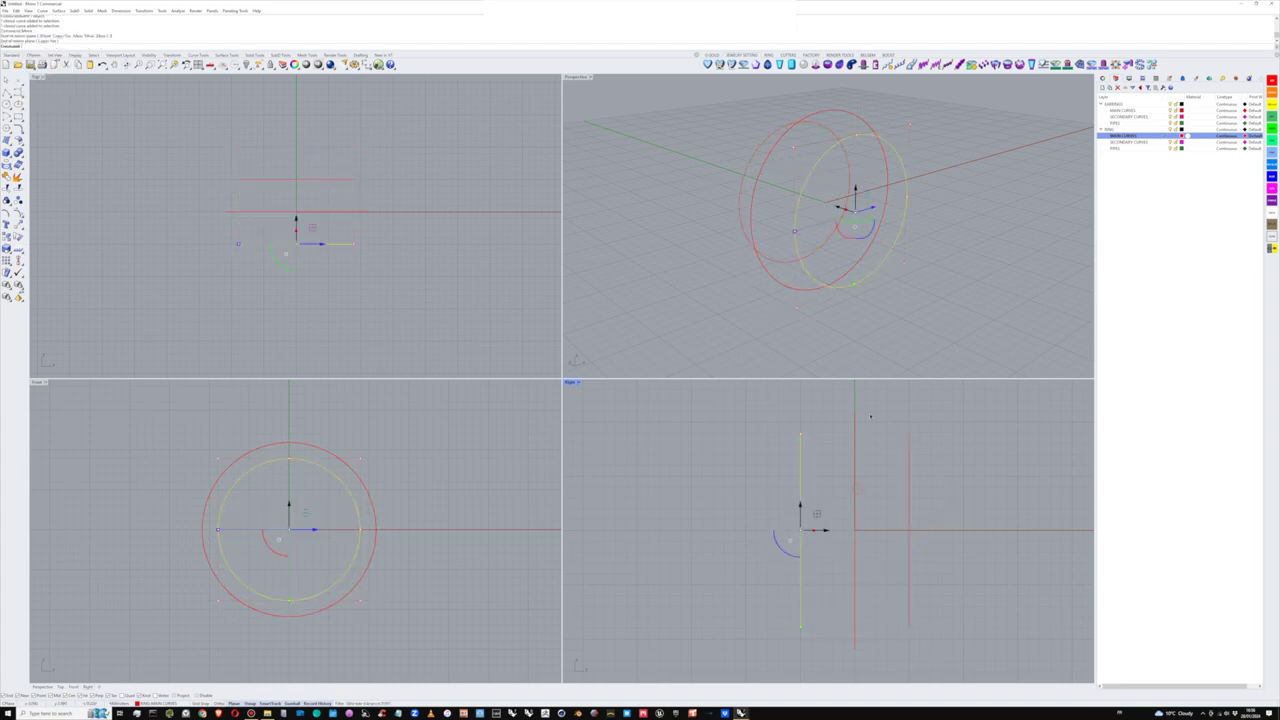
right_click_drag(895, 300, 934, 269)
key("Escape")
- Rotate the original smaller circle in the Right view so its top leans away from the middle circle
left_click(800, 505)
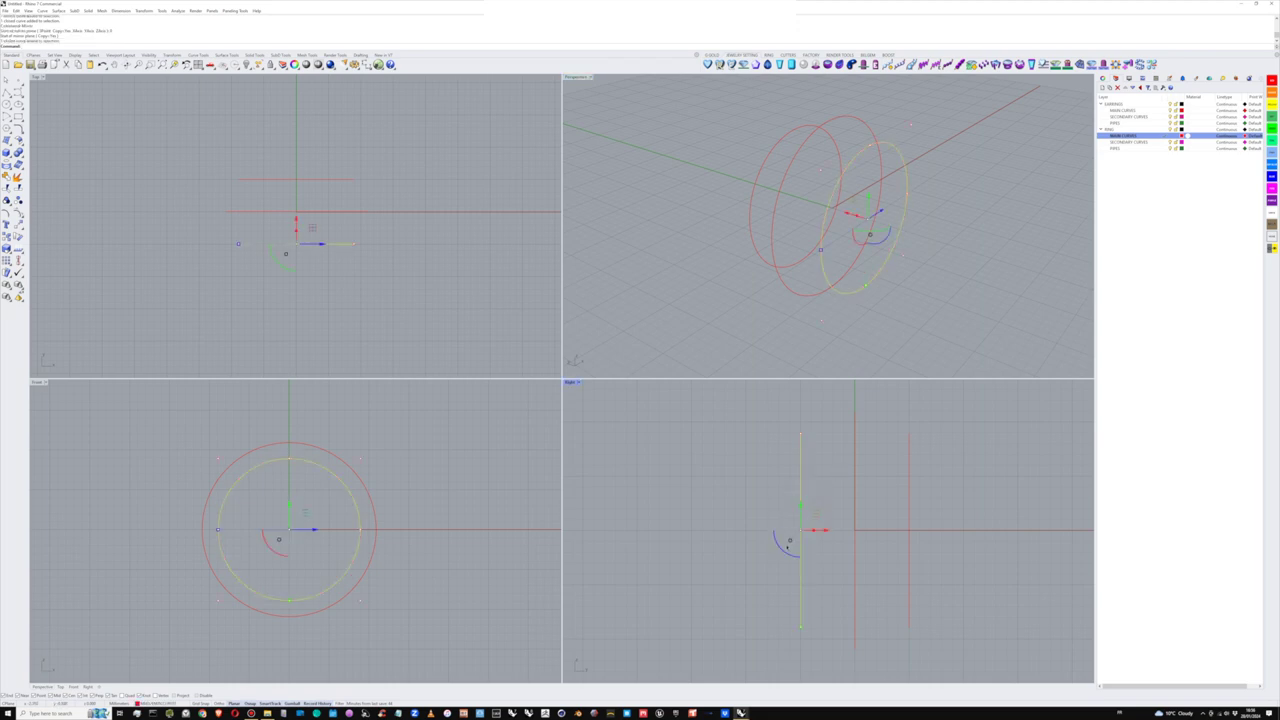
left_click(783, 549)
type("10")
key("Return")
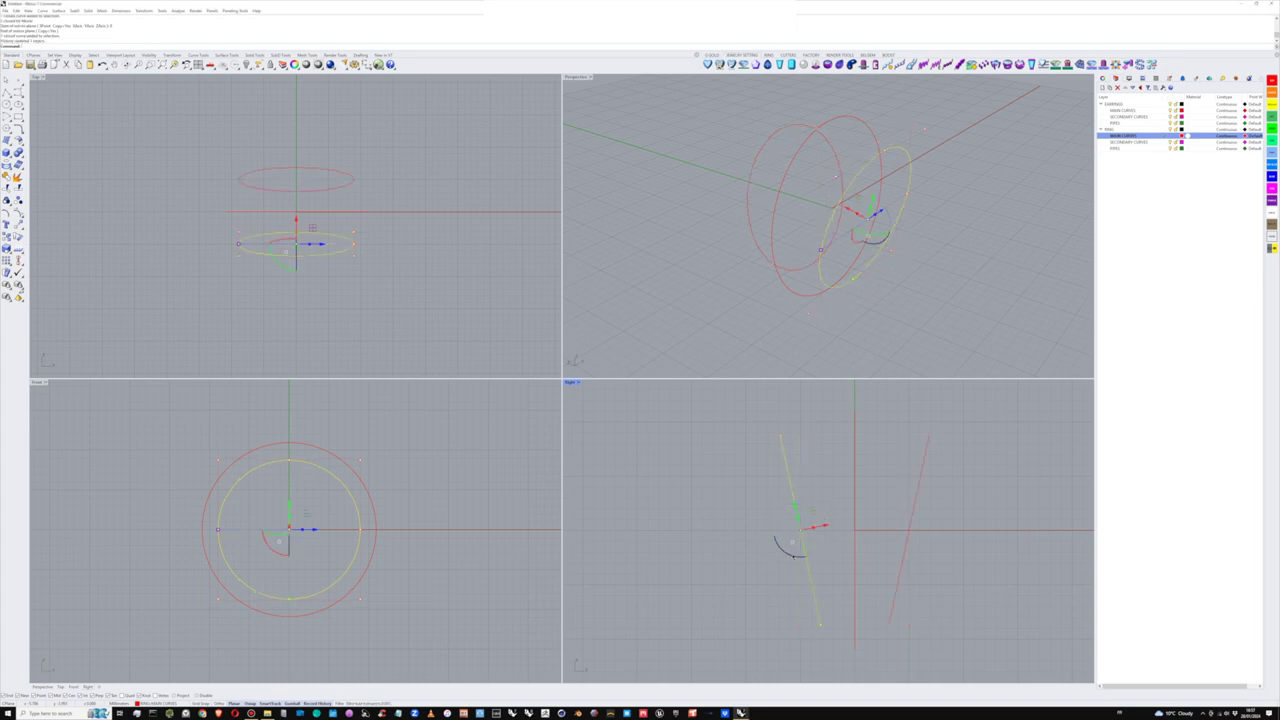
right_click_drag(880, 336, 848, 305)
left_click(929, 310)
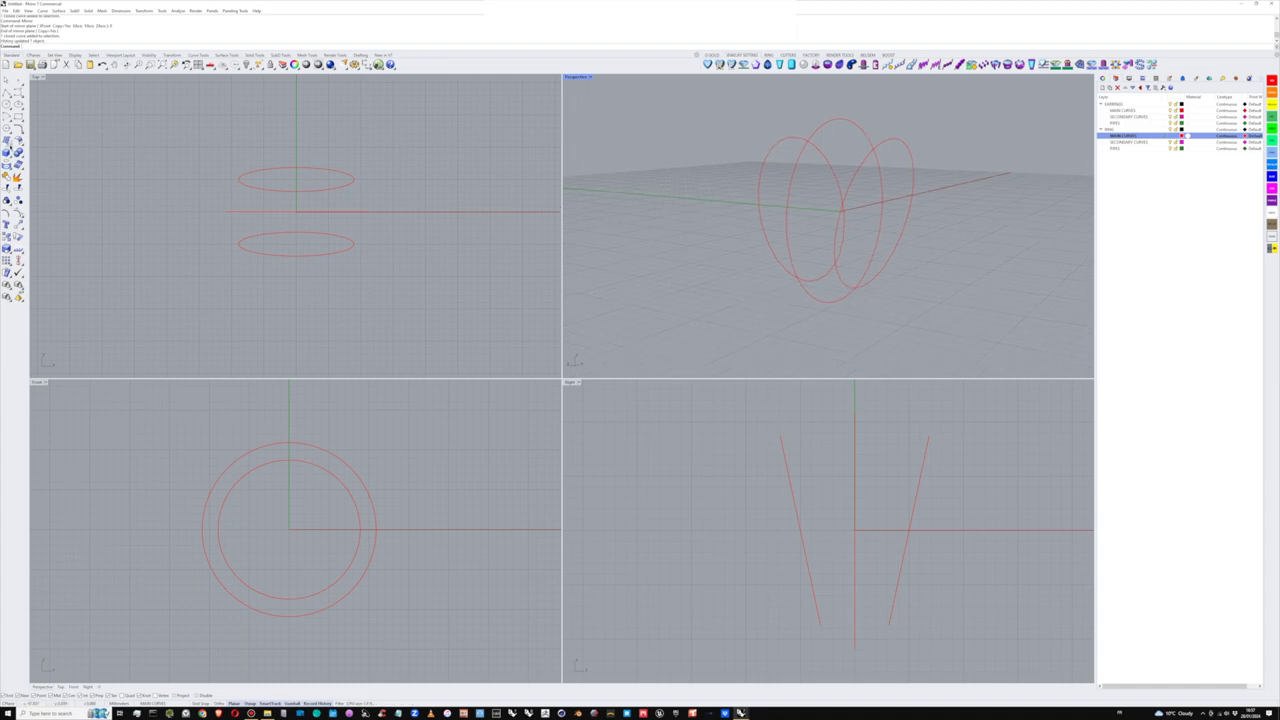
- Loft the three guide circles, moving the misplaced seam point level so all three seams align
left_click(8, 142)
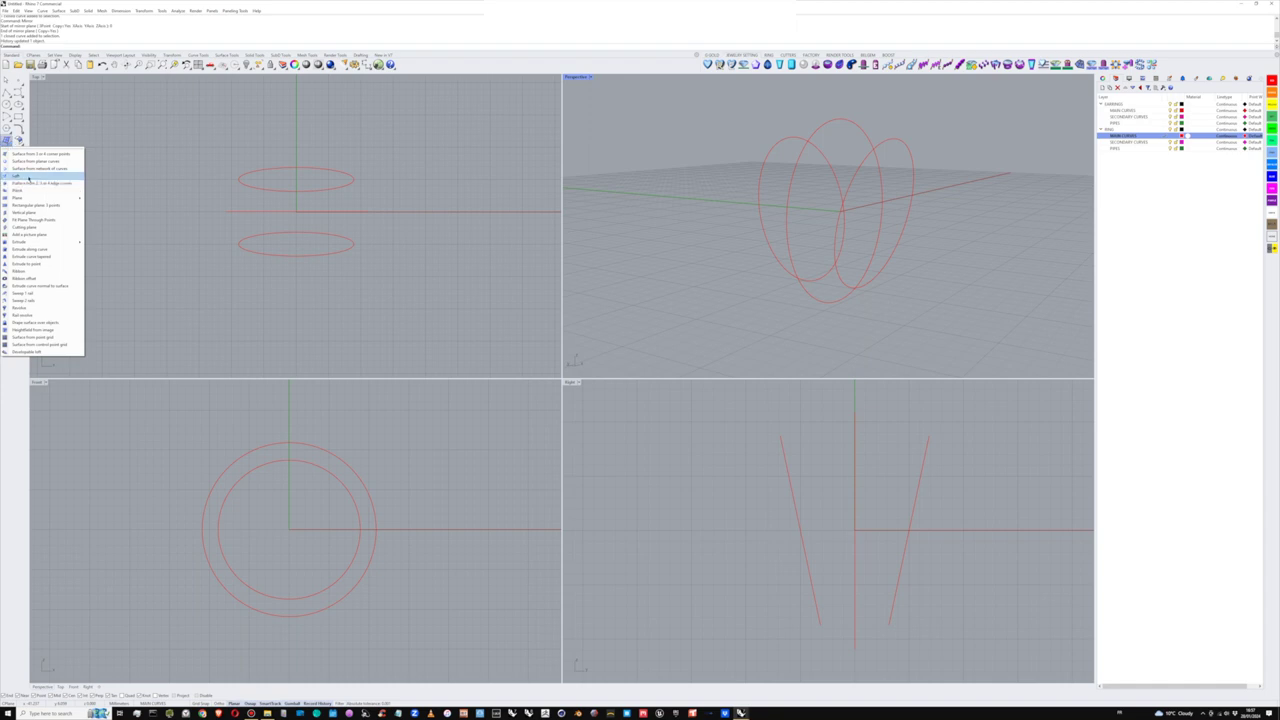
left_click(14, 176)
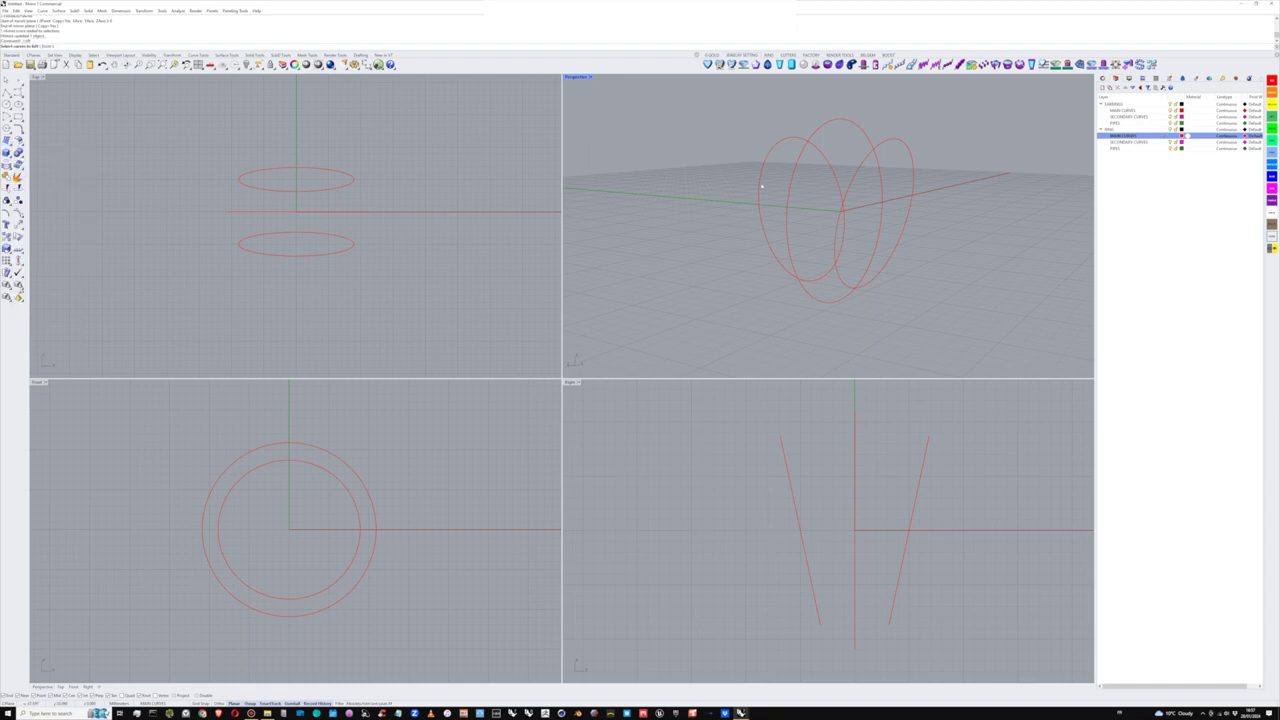
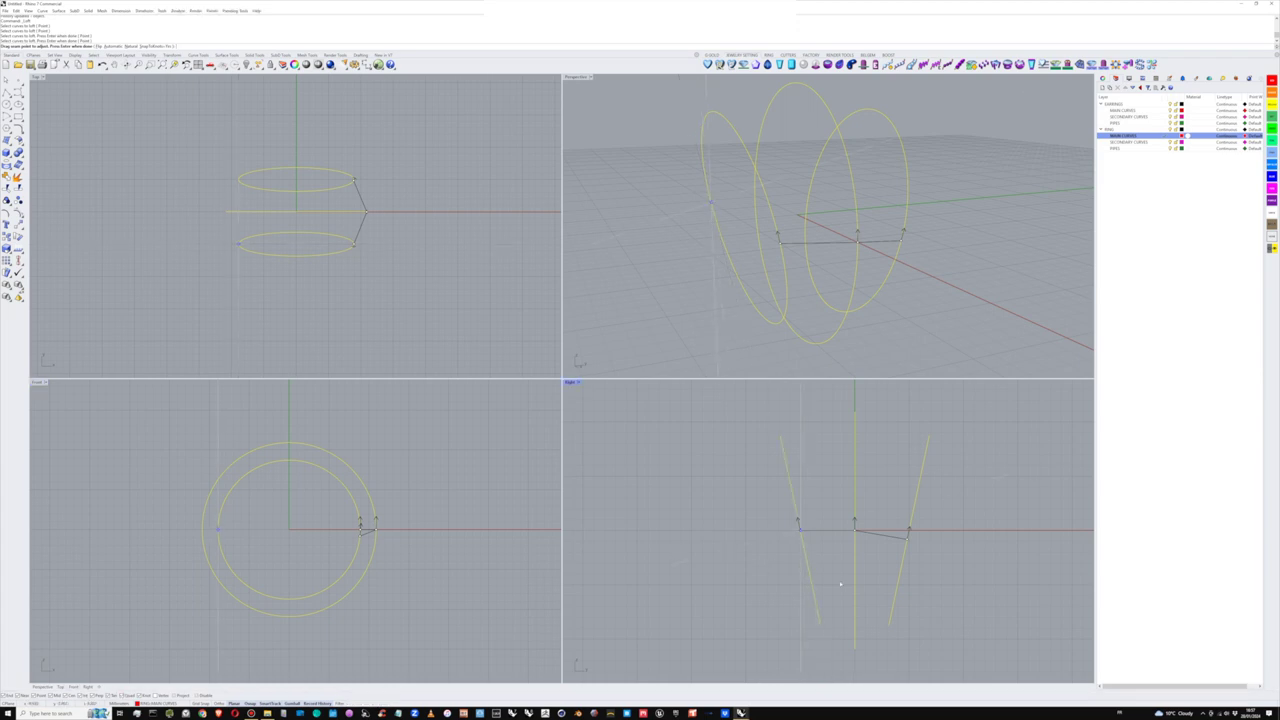
left_click(908, 540)
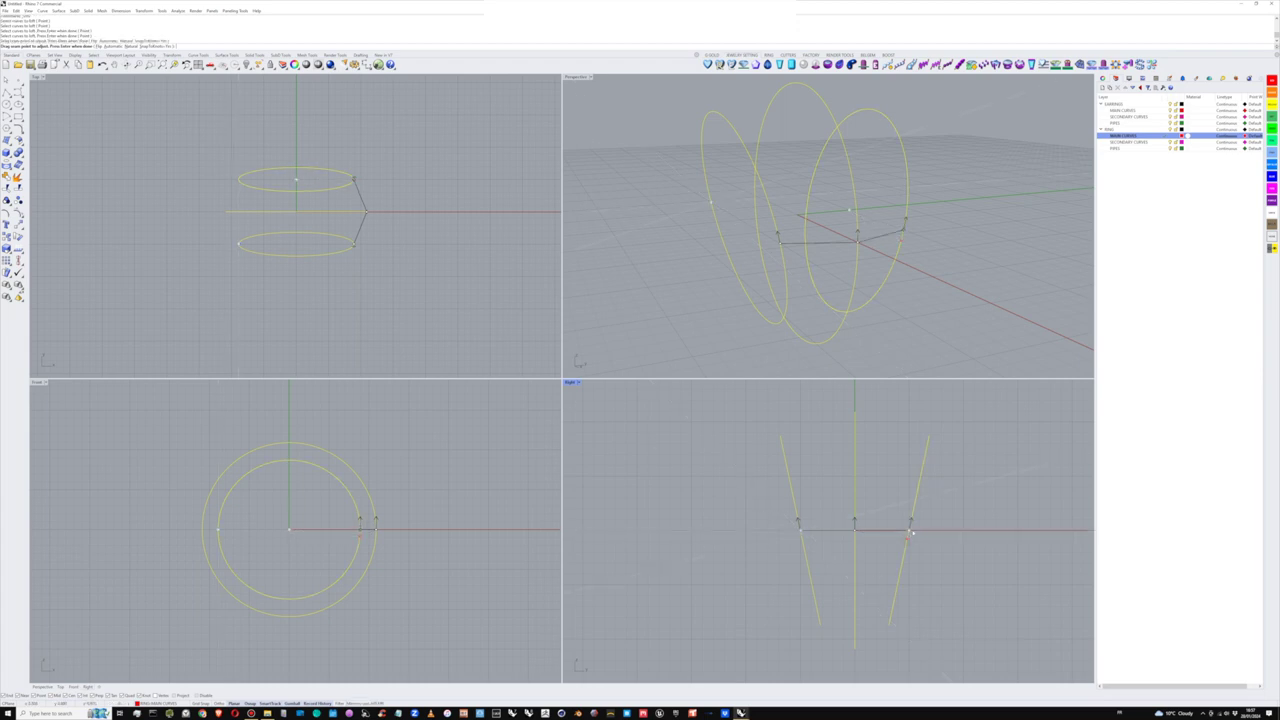
left_click(909, 530)
right_click_drag(928, 316, 828, 300)
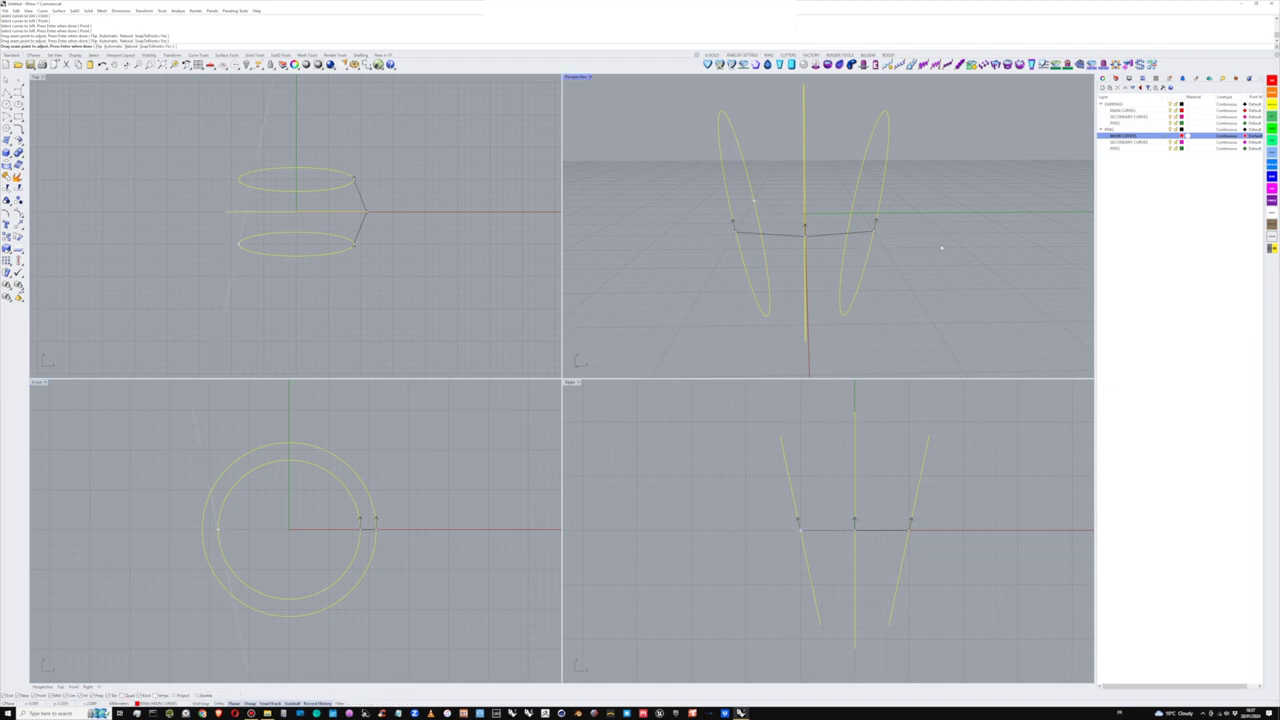
right_click(926, 232)
right_click_drag(866, 260, 861, 215)
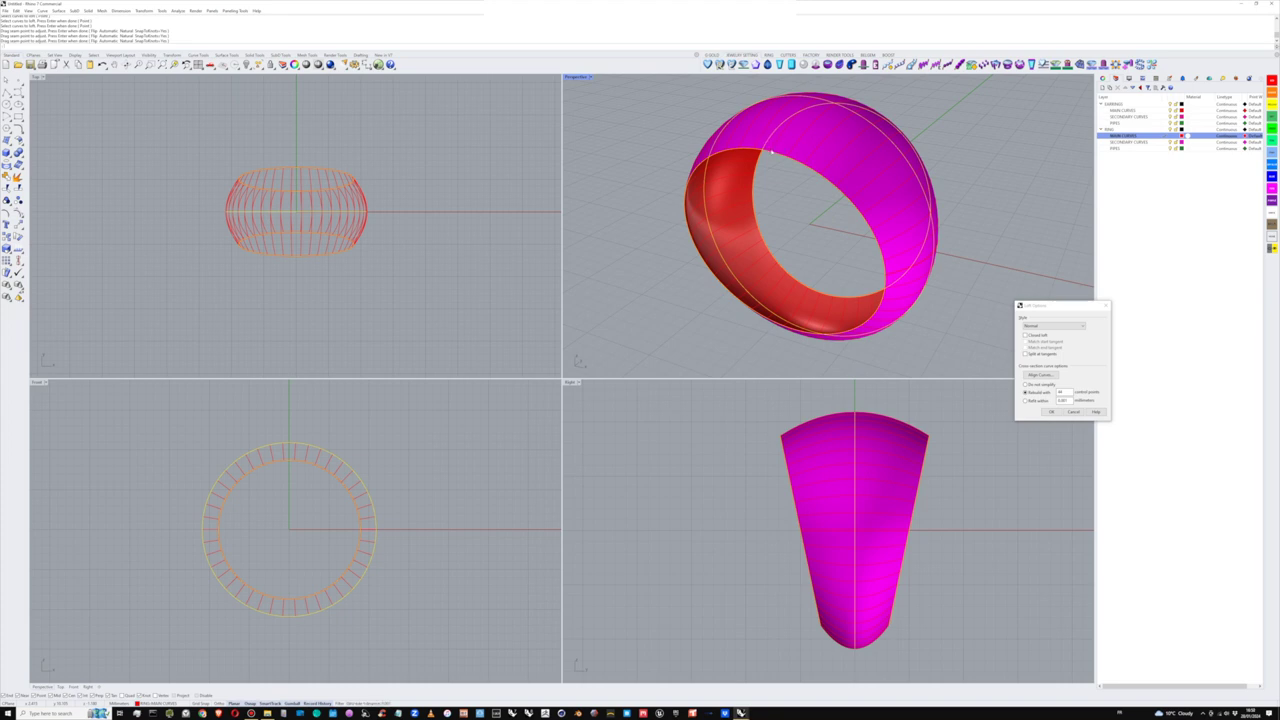
- Examine the loft preview of the ring from several angles, comparing its inner and outer faces
scroll(855, 100, "up", 5)
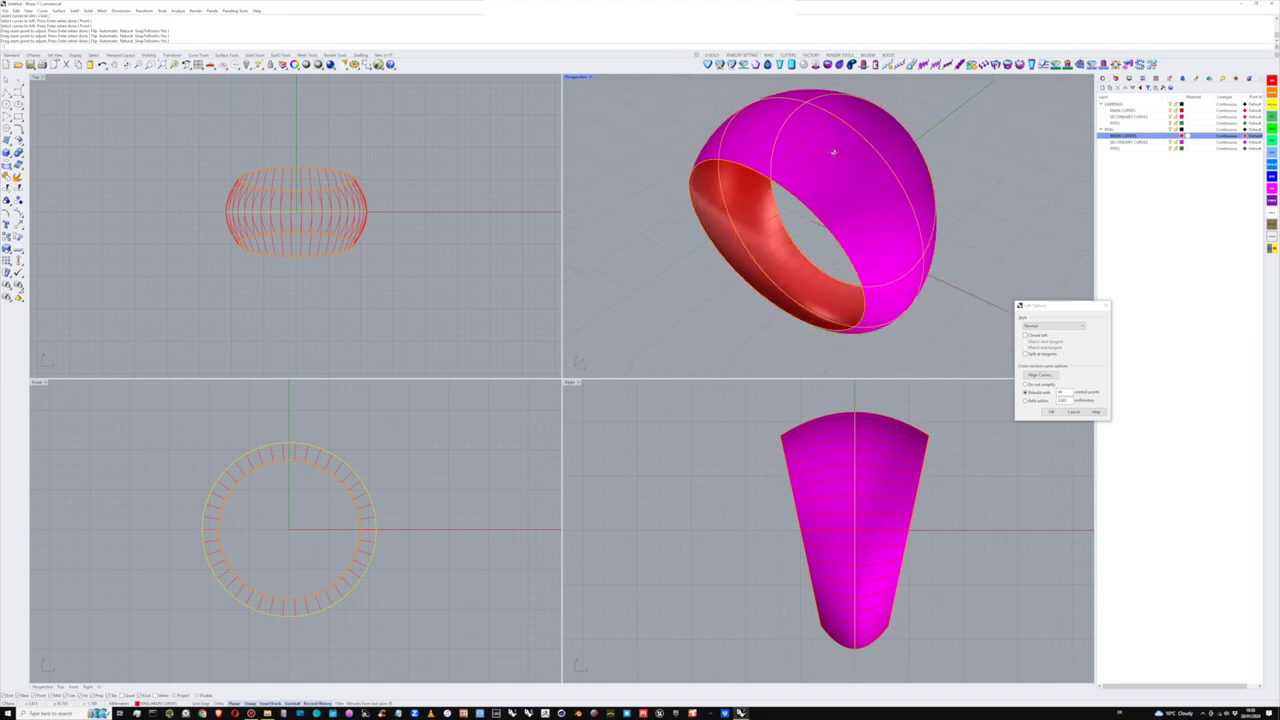
scroll(884, 110, "down", 4)
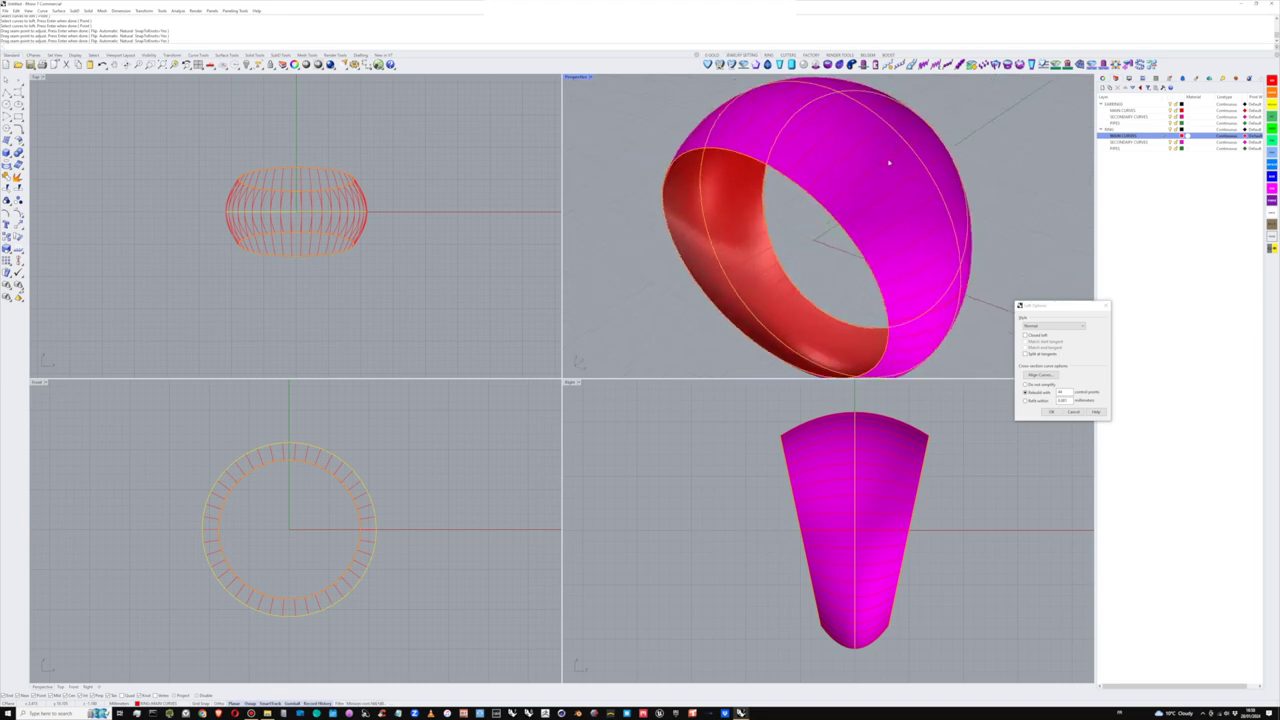
right_click_drag(888, 162, 966, 222)
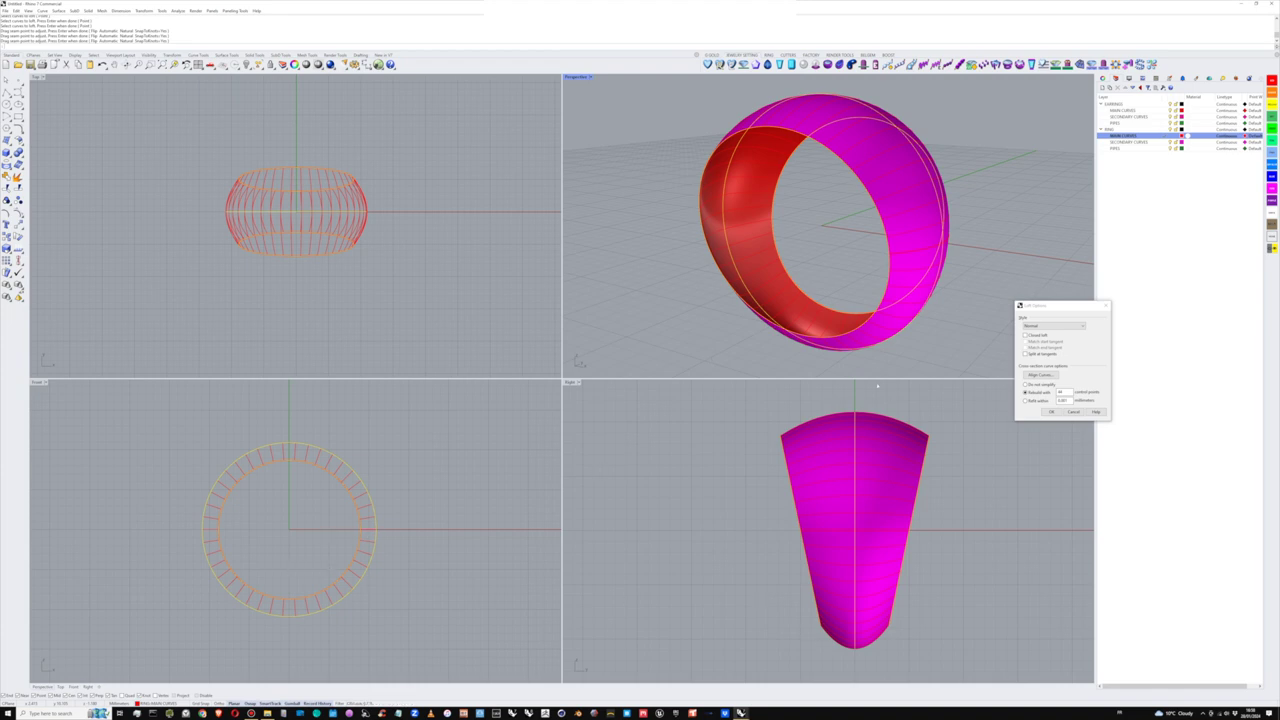
right_click_drag(870, 362, 800, 371)
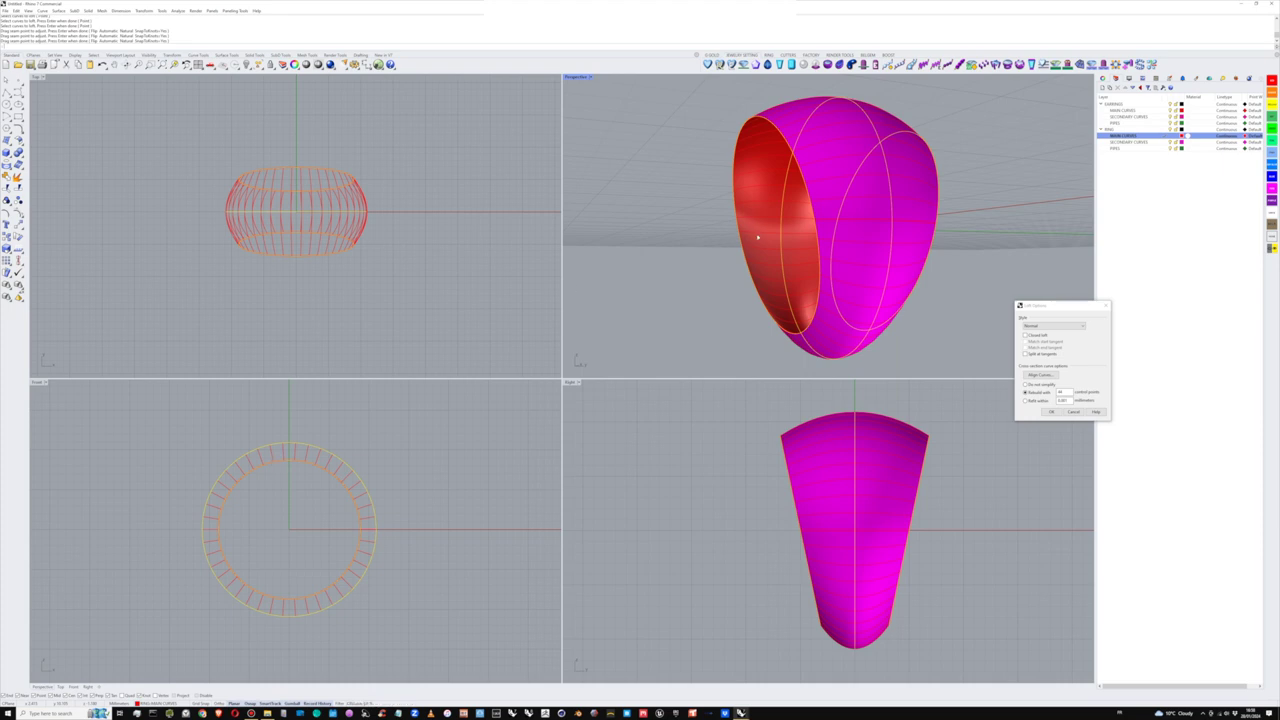
right_click_drag(728, 232, 828, 165)
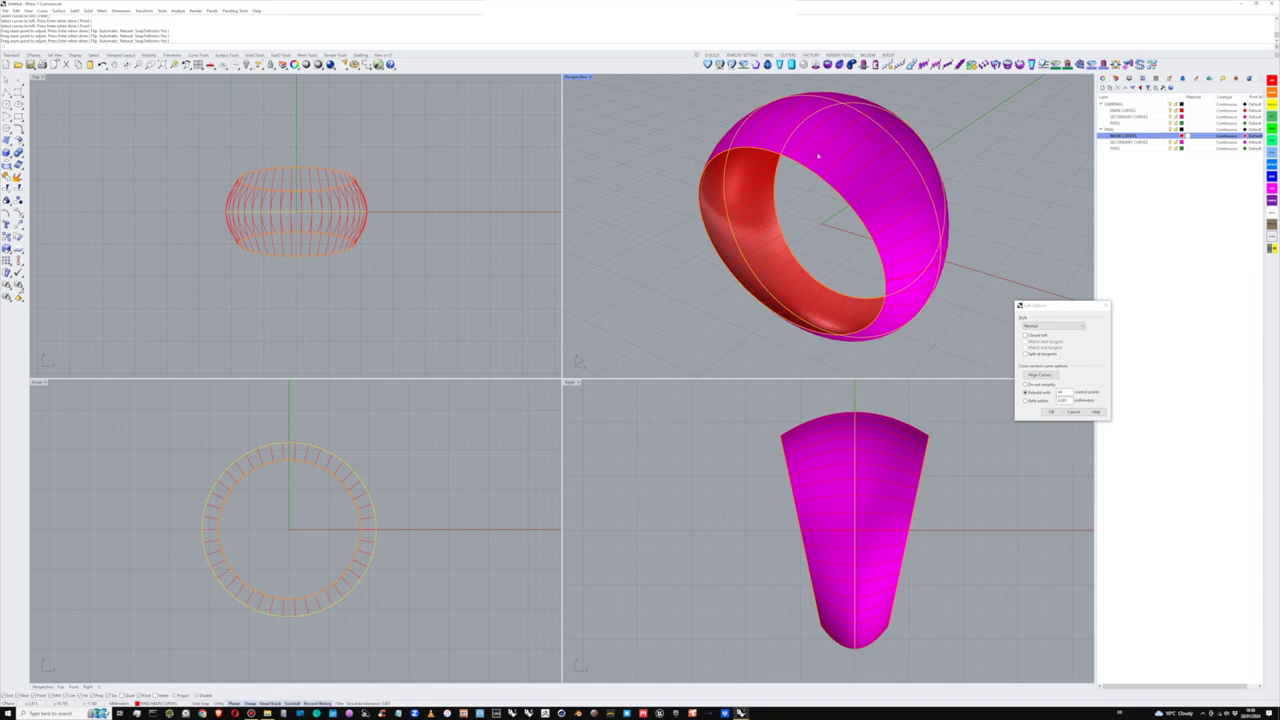
scroll(817, 155, "up", 2)
right_click_drag(812, 152, 846, 154)
scroll(830, 141, "up", 2)
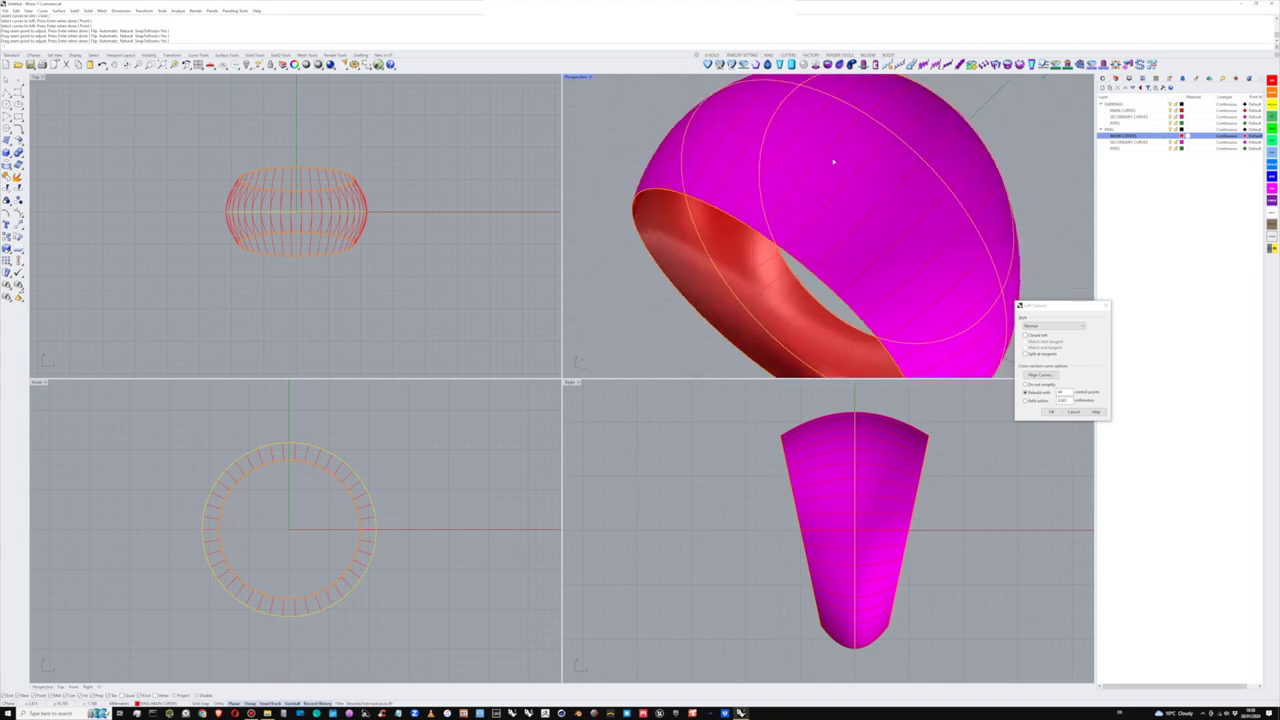
scroll(833, 161, "down", 3)
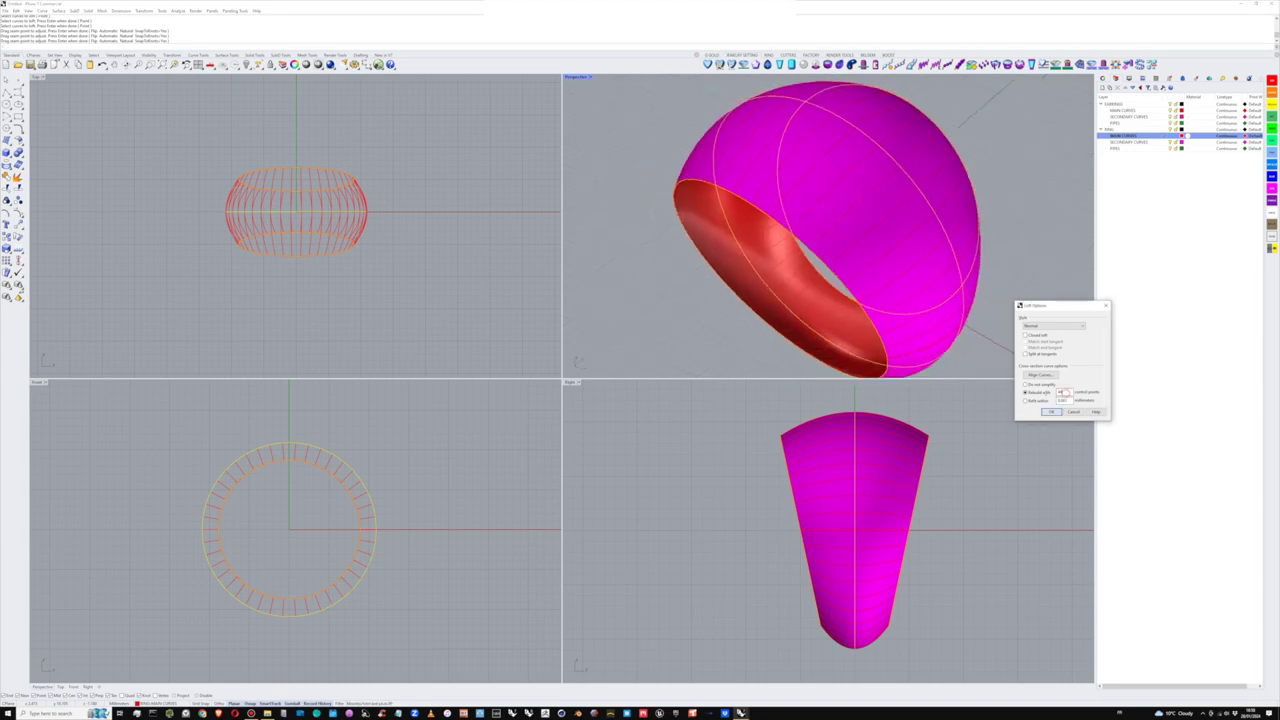
- Try rebuilding the loft's cross-section curves with 20 control points and check the density of the surface lines
double_click(1064, 393)
right_click_drag(954, 307, 988, 298)
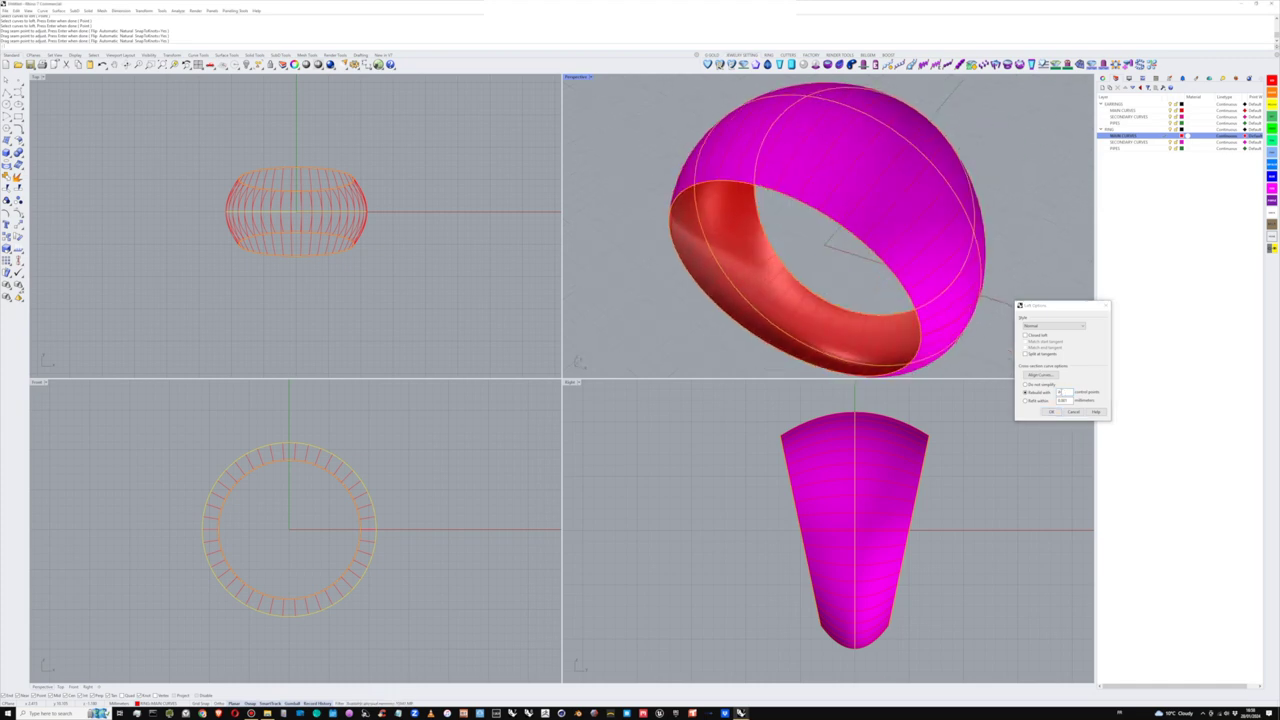
double_click(1062, 392)
type("20")
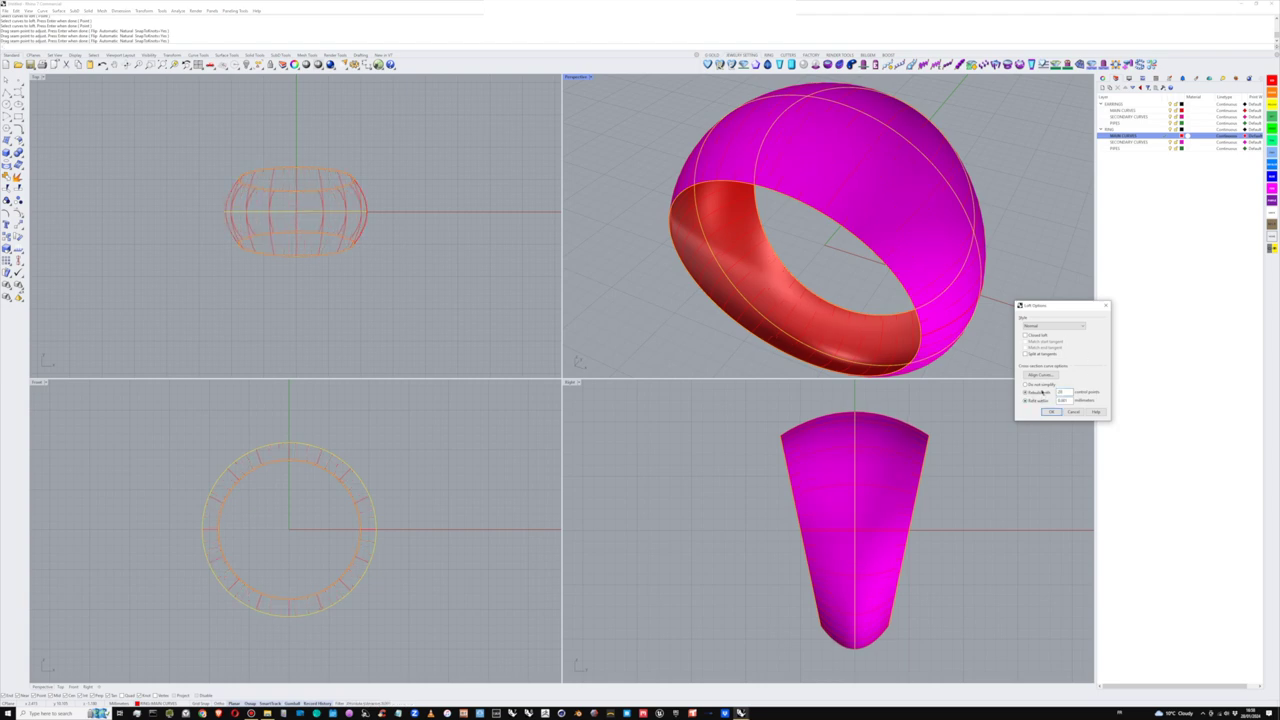
right_click_drag(855, 245, 915, 270)
scroll(870, 252, "down", 4)
scroll(900, 264, "up", 2)
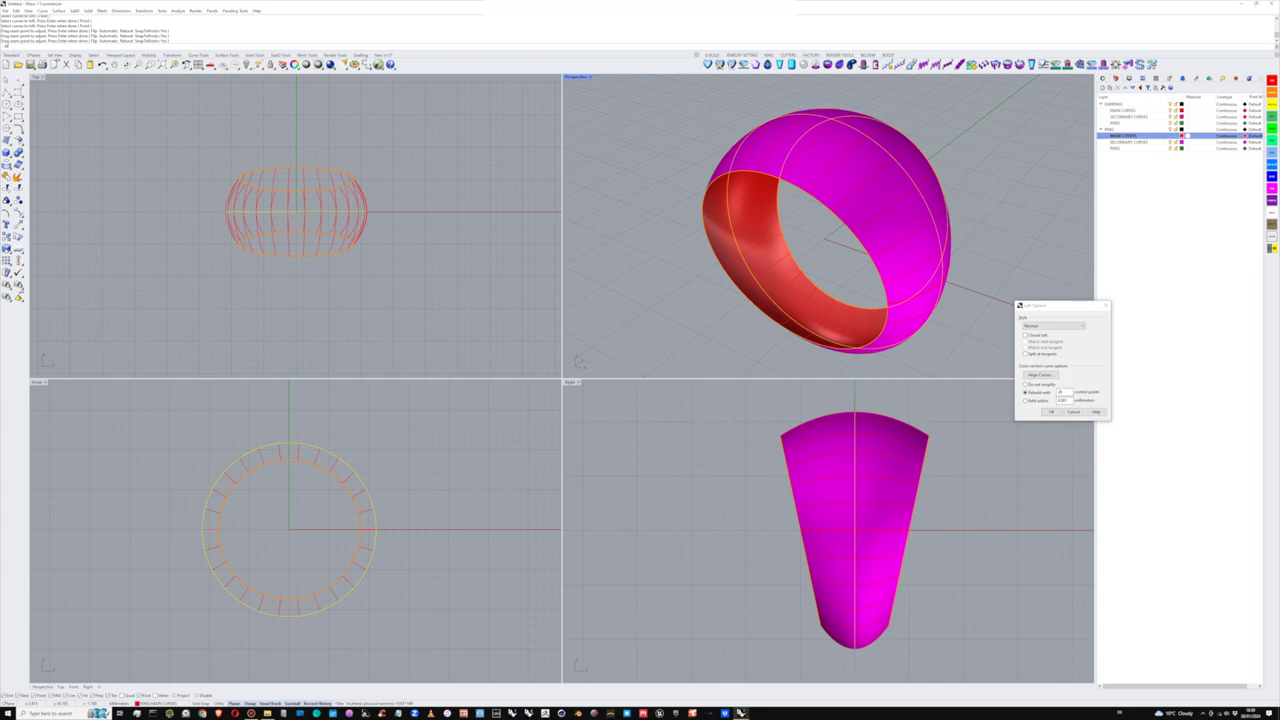
- Raise the number of rebuild control points for the loft's cross-section curves and create the surface
double_click(1062, 392)
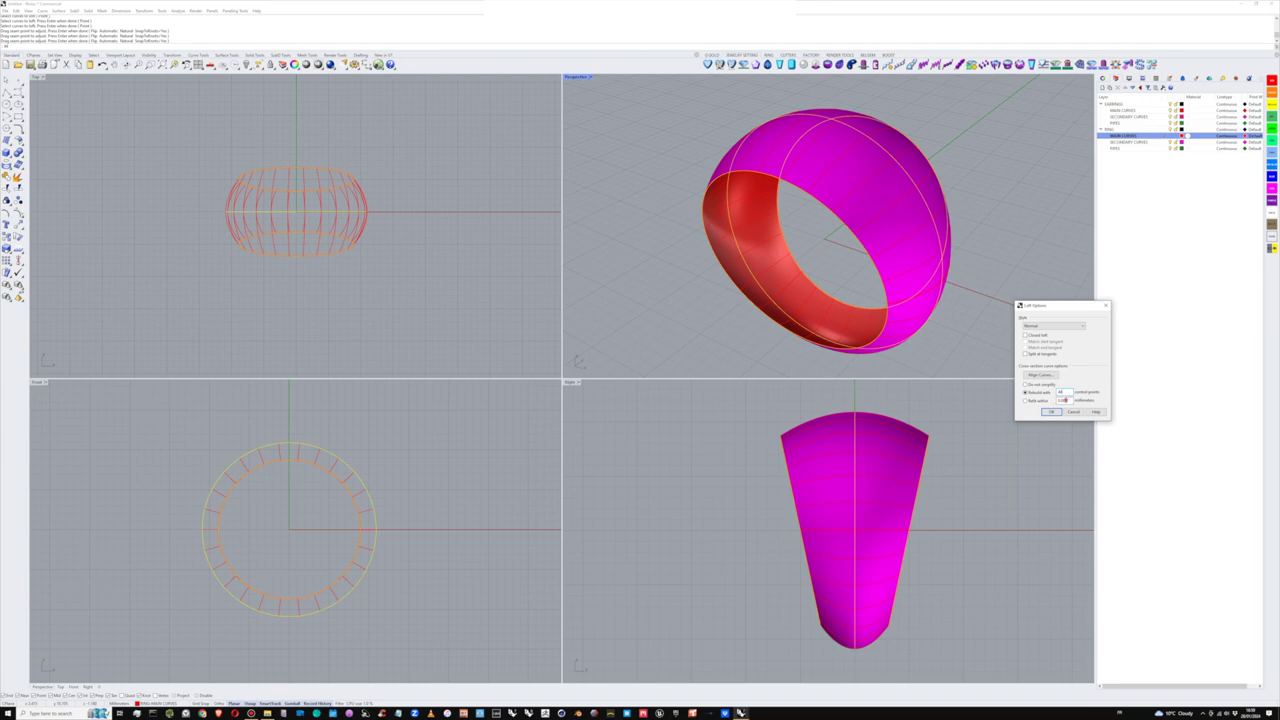
left_click(1050, 412)
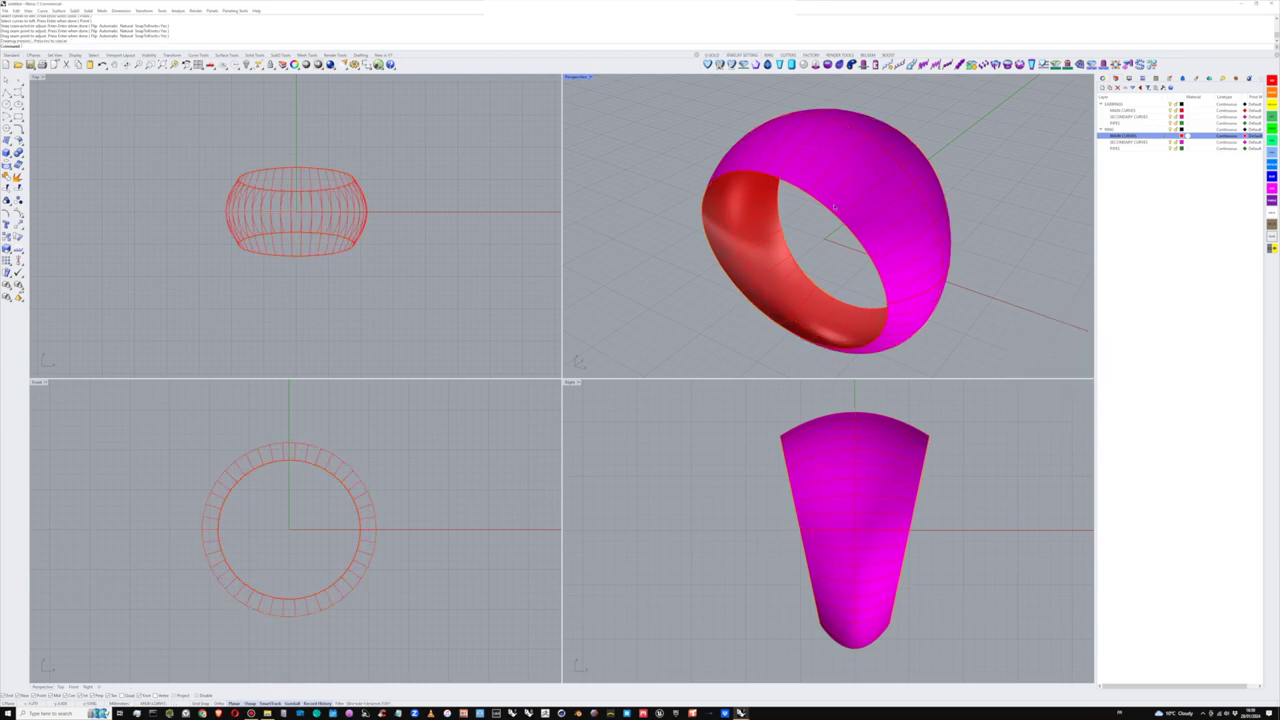
right_click_drag(834, 207, 827, 205)
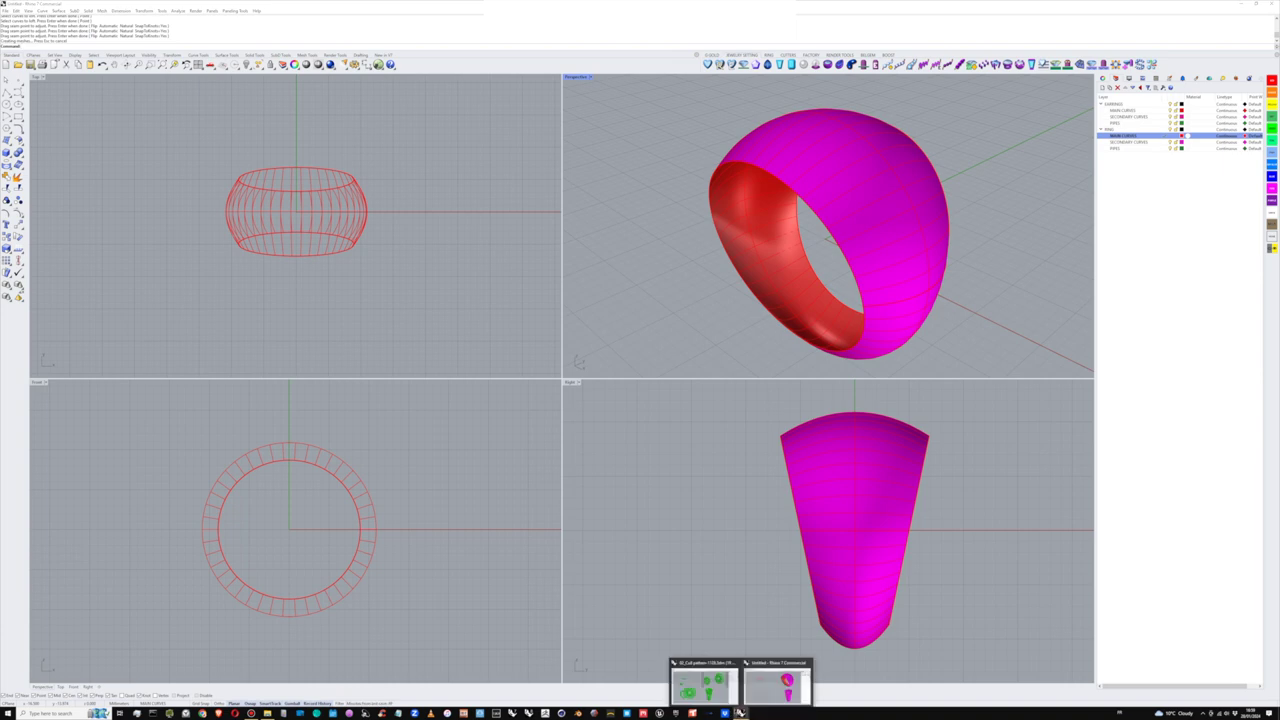
- Switch to the Cull pattern file and examine its ring and the Count slider that divides the three curves in Grasshopper
left_click(703, 688)
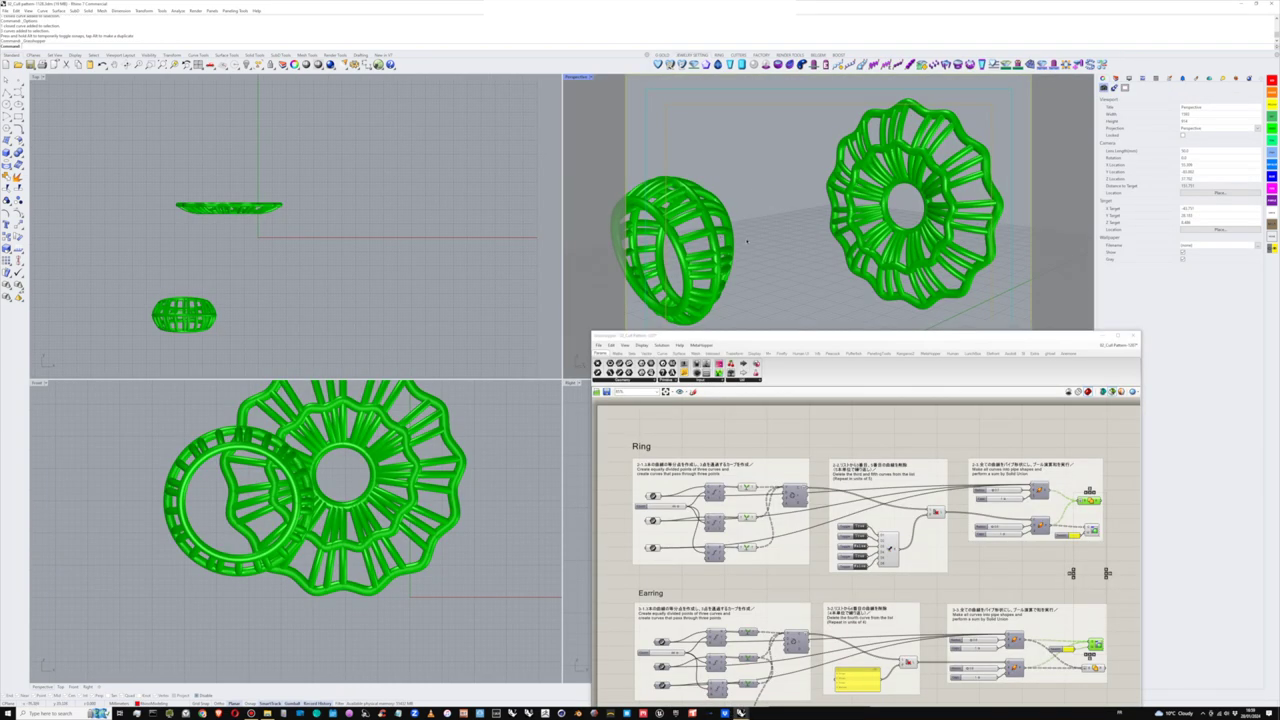
right_click_drag(788, 246, 754, 230)
scroll(750, 246, "up", 2)
scroll(754, 228, "up", 2)
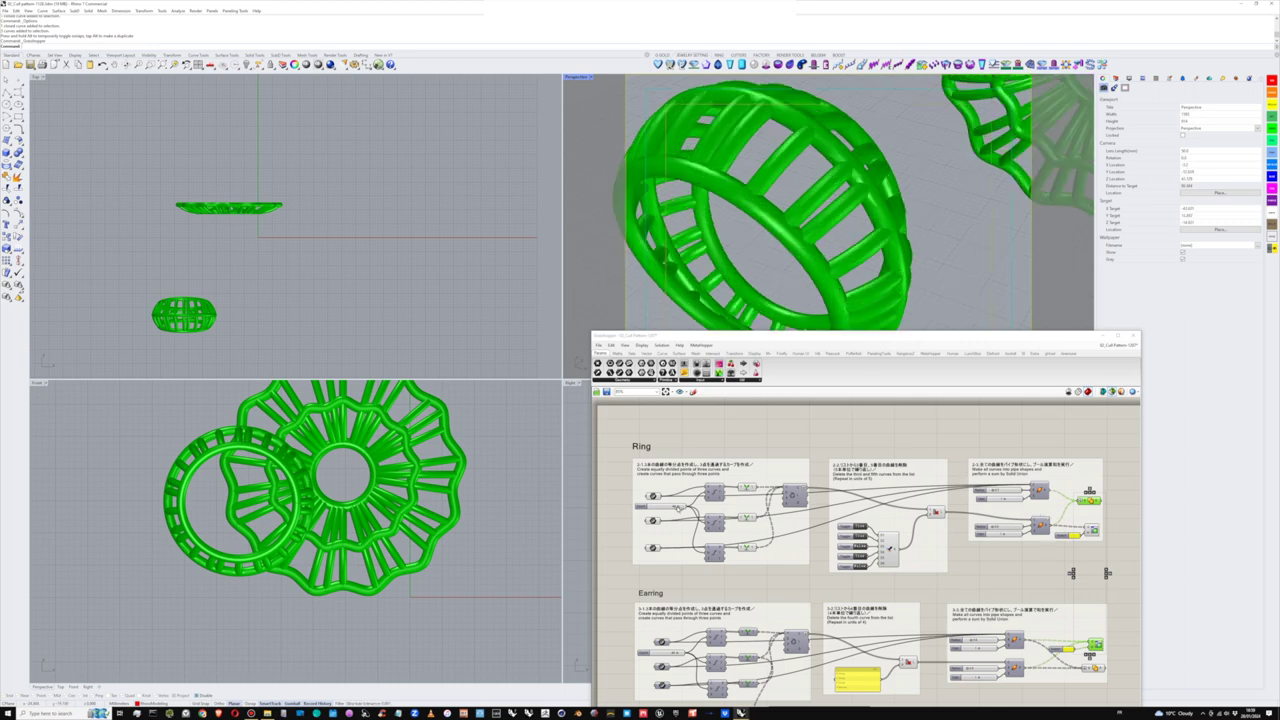
scroll(668, 518, "up", 3)
scroll(667, 521, "up", 1)
right_click_drag(667, 521, 742, 519)
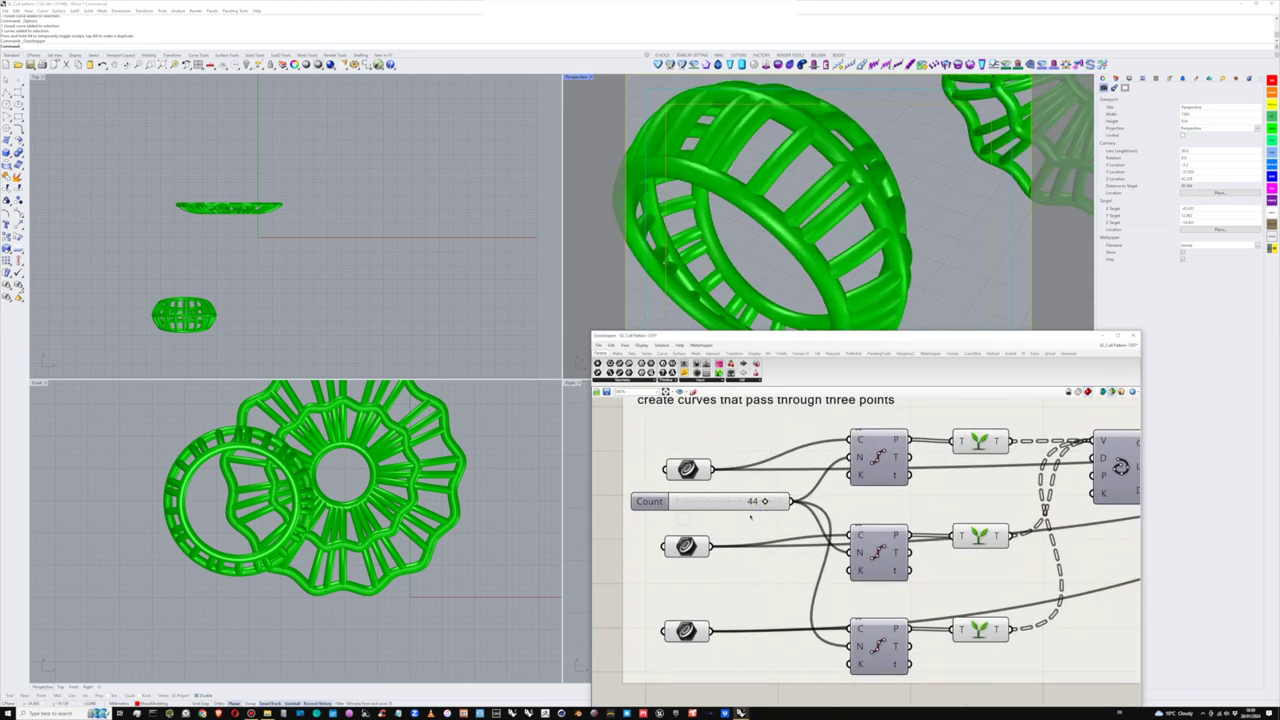
scroll(833, 505, "down", 3)
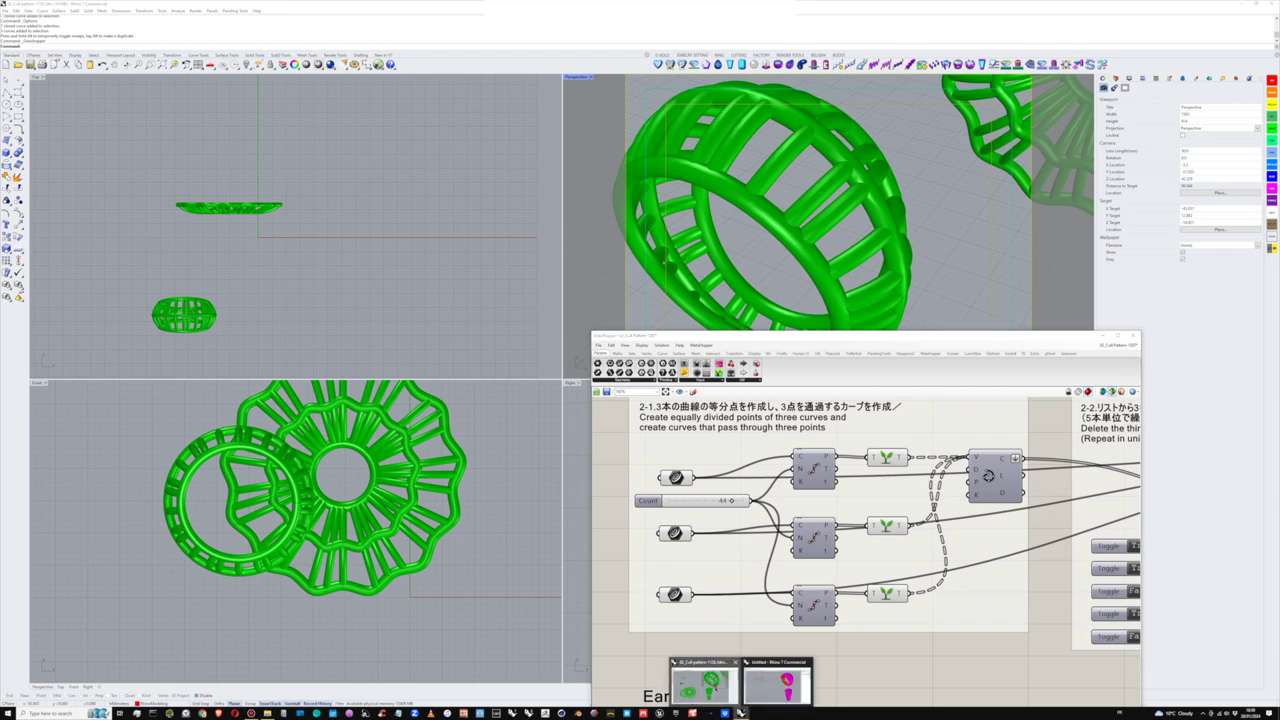
- Return to the untitled ring model and extract the wireframe curves from the lofted surface
left_click(741, 711)
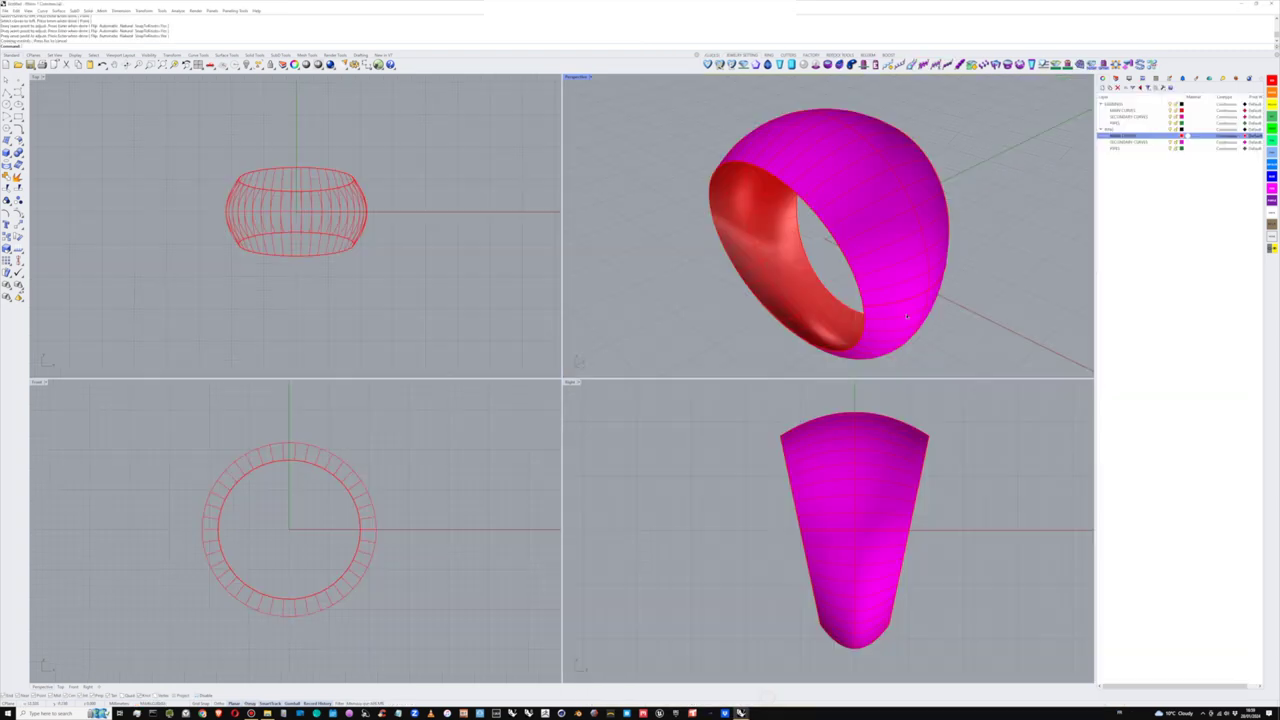
left_click(894, 211)
right_click_drag(894, 211, 862, 240)
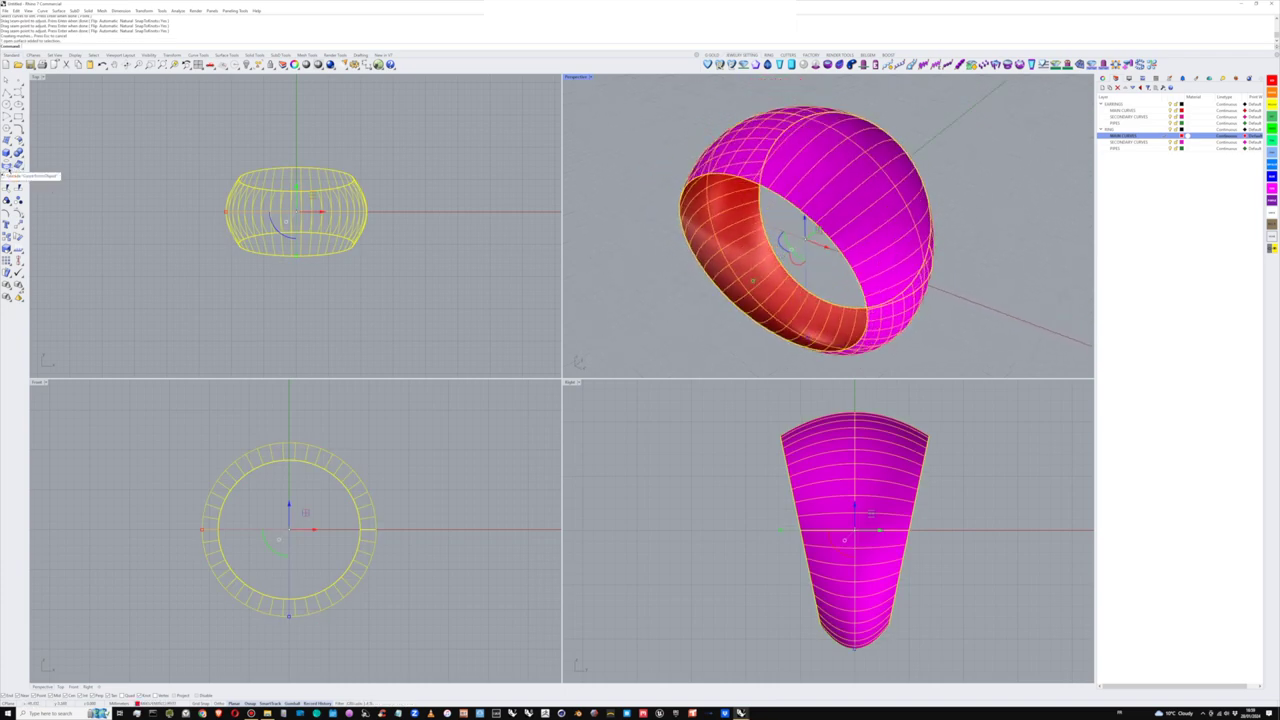
left_click(7, 167)
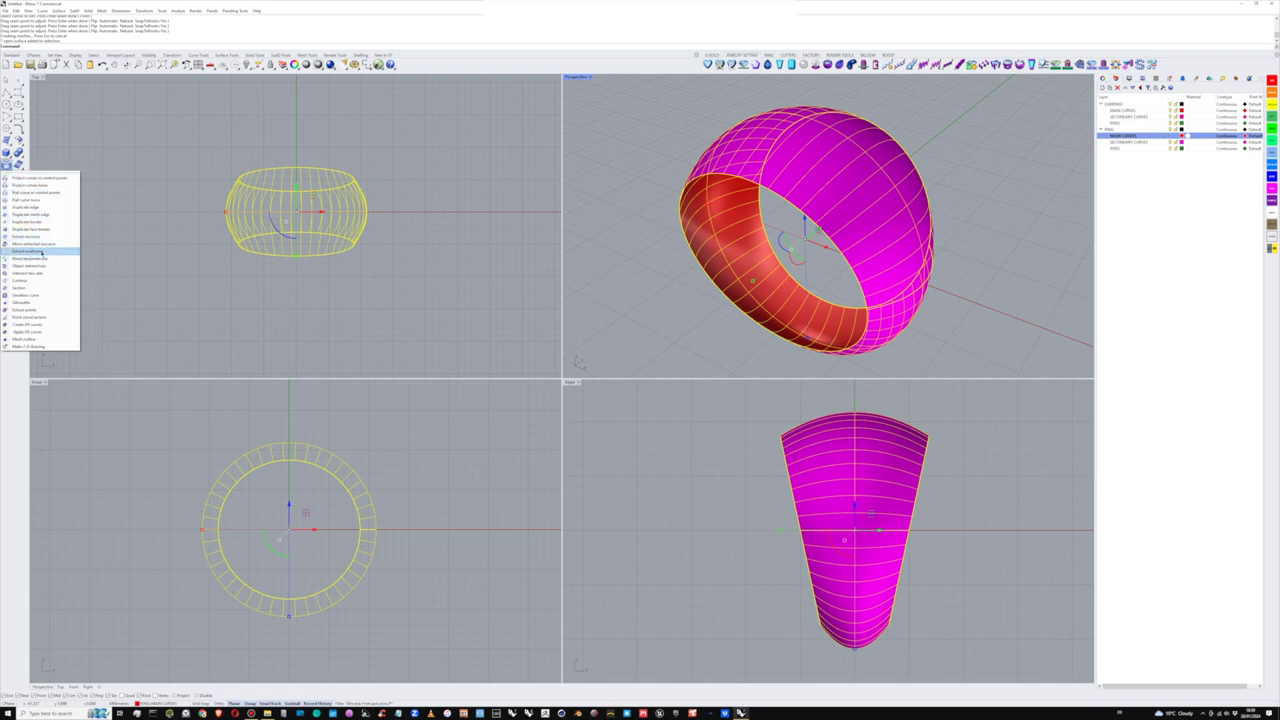
left_click(42, 251)
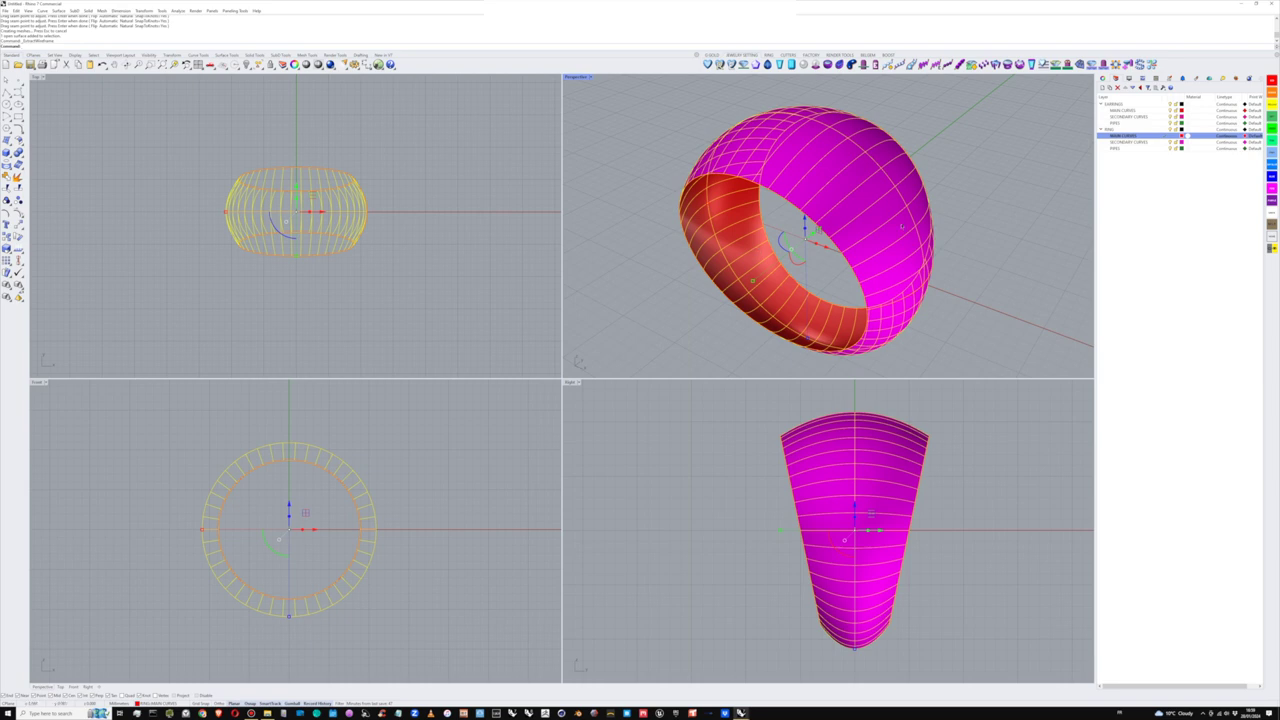
left_click(982, 202)
- Delete the lofted surface, keeping the extracted wireframe curves
left_click(869, 195)
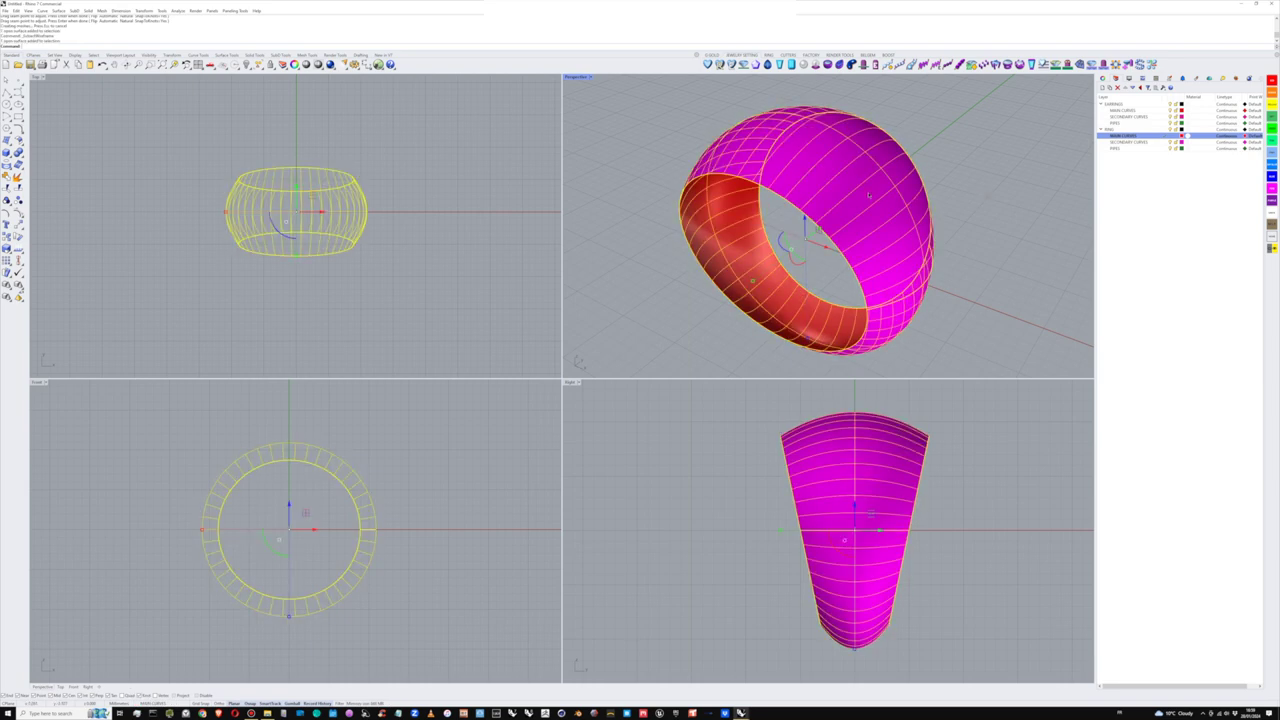
key("Delete")
right_click_drag(916, 220, 919, 219)
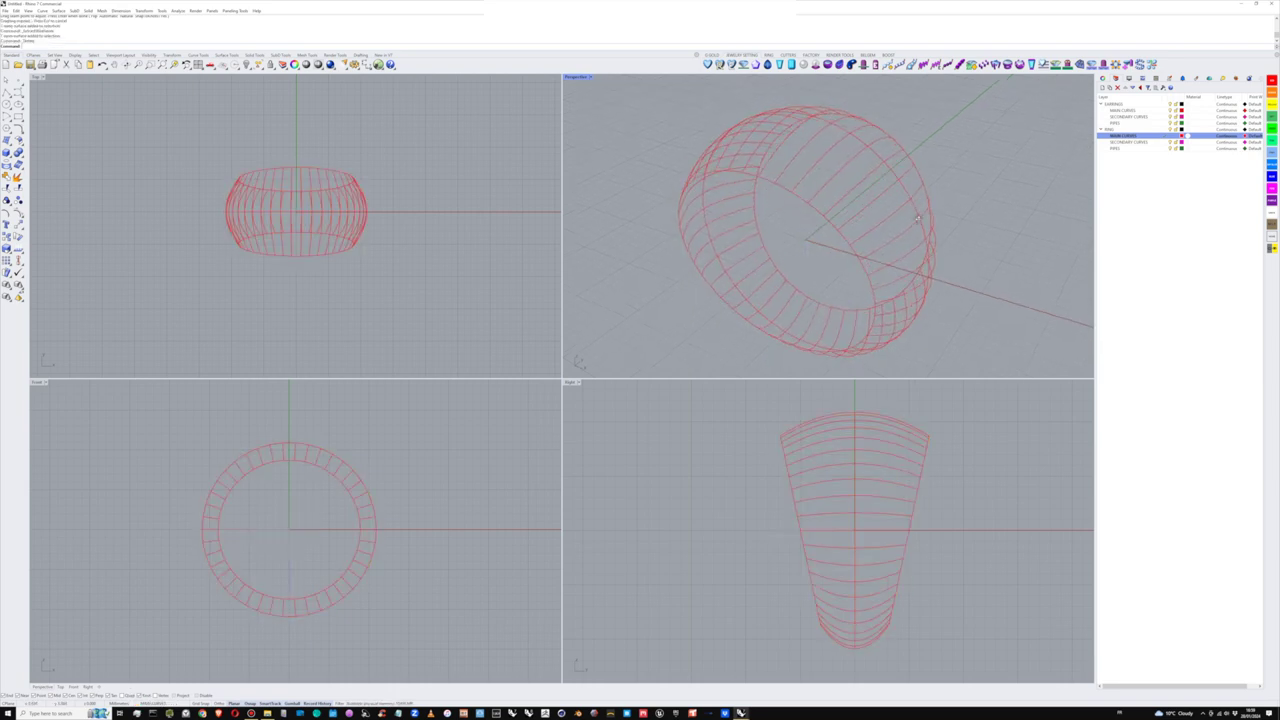
- Delete the duplicate circle overlapping each of the ring's three guide circles
left_click(829, 220)
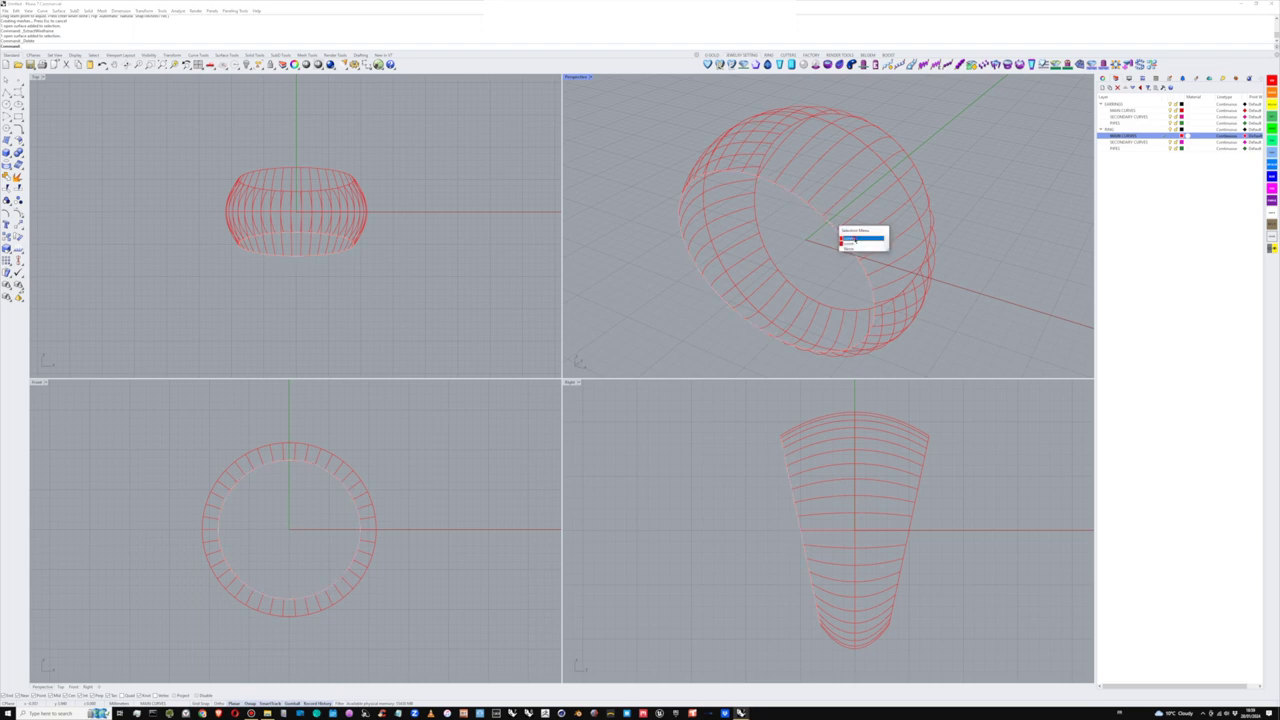
left_click(848, 239)
left_click(651, 370)
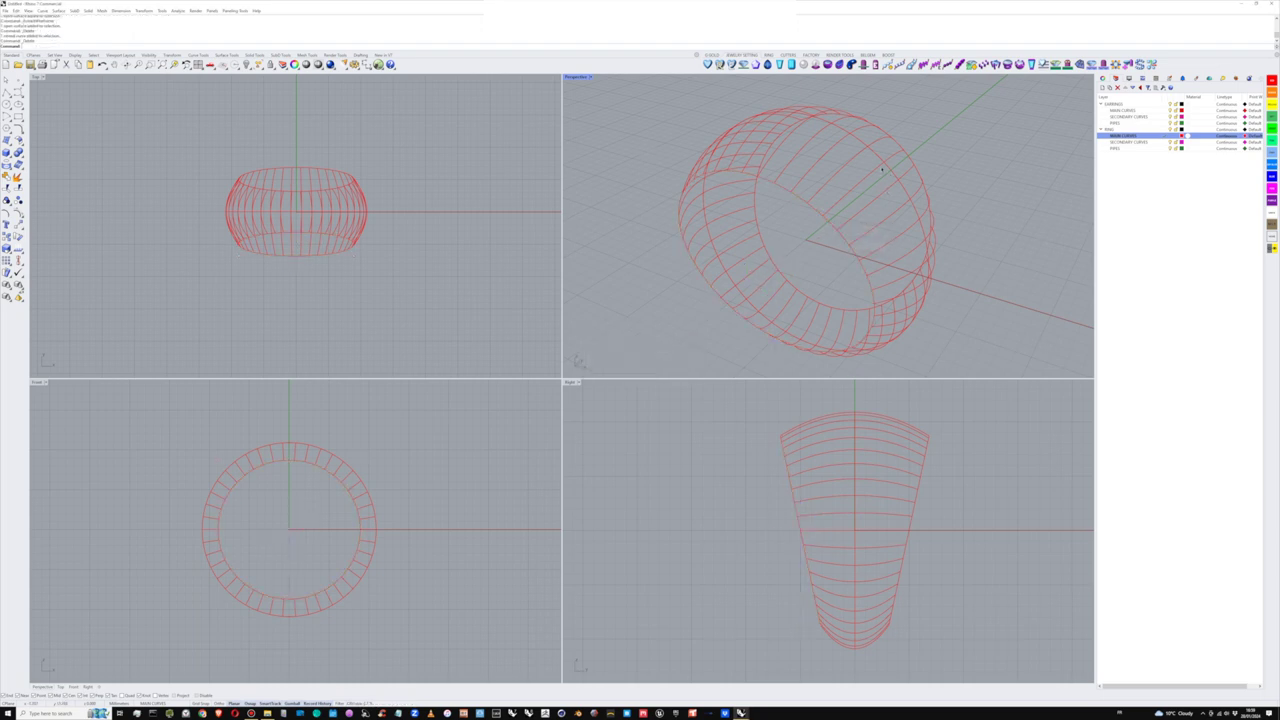
left_click(878, 162)
left_click(902, 172)
key("Delete")
left_click(897, 144)
left_click(911, 168)
key("Delete")
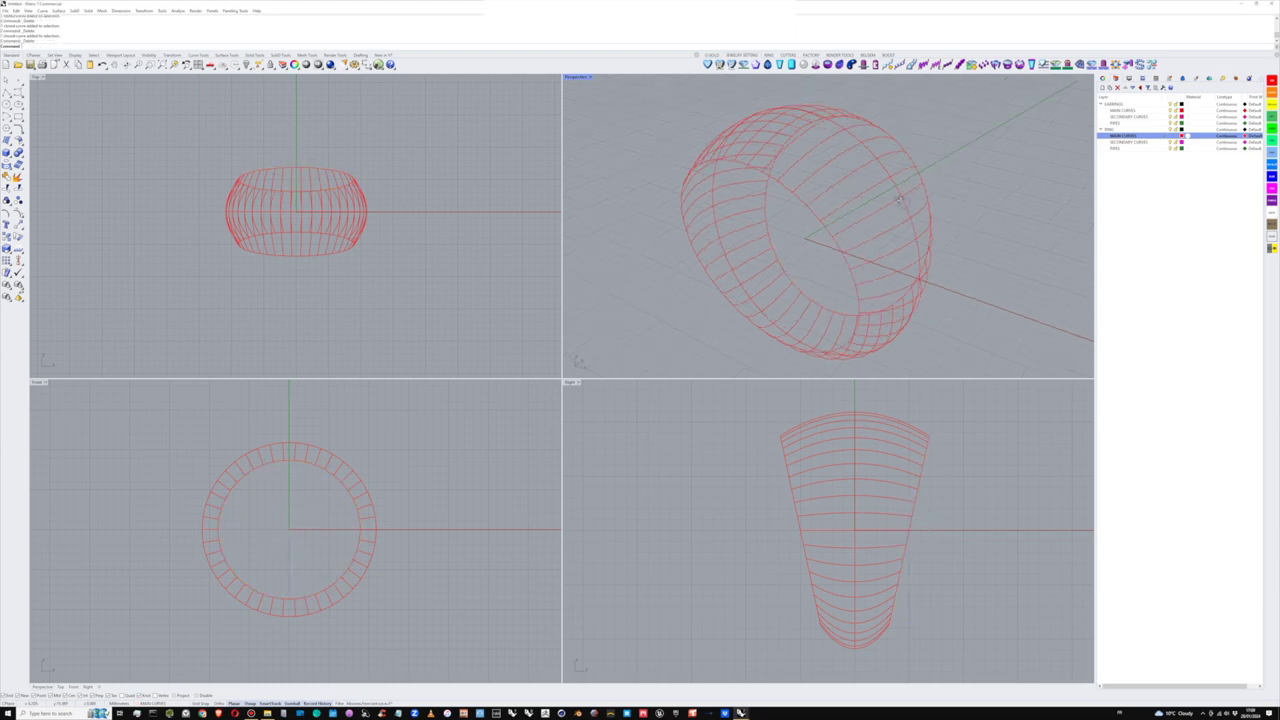
left_click(878, 185)
left_click_drag(853, 177, 832, 185)
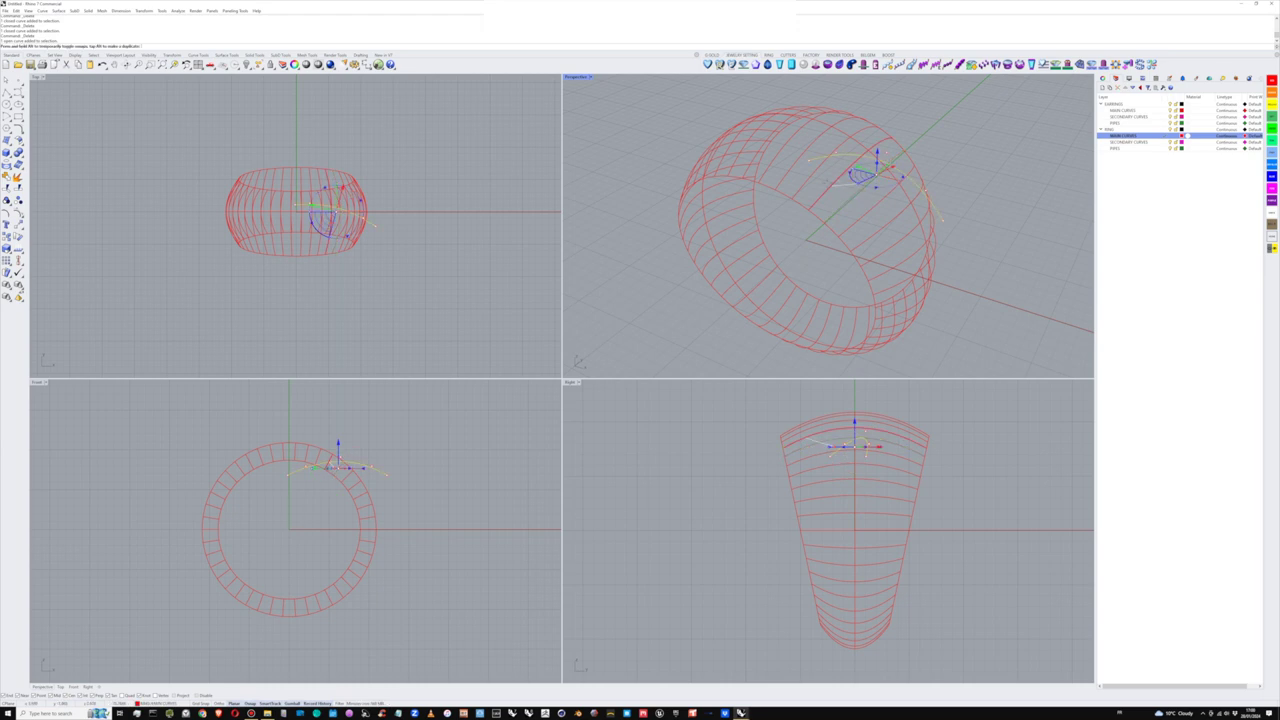
key("Escape")
- Inspect the individual rib curves crossing the ring to check them one by one for duplicates
left_click(831, 185)
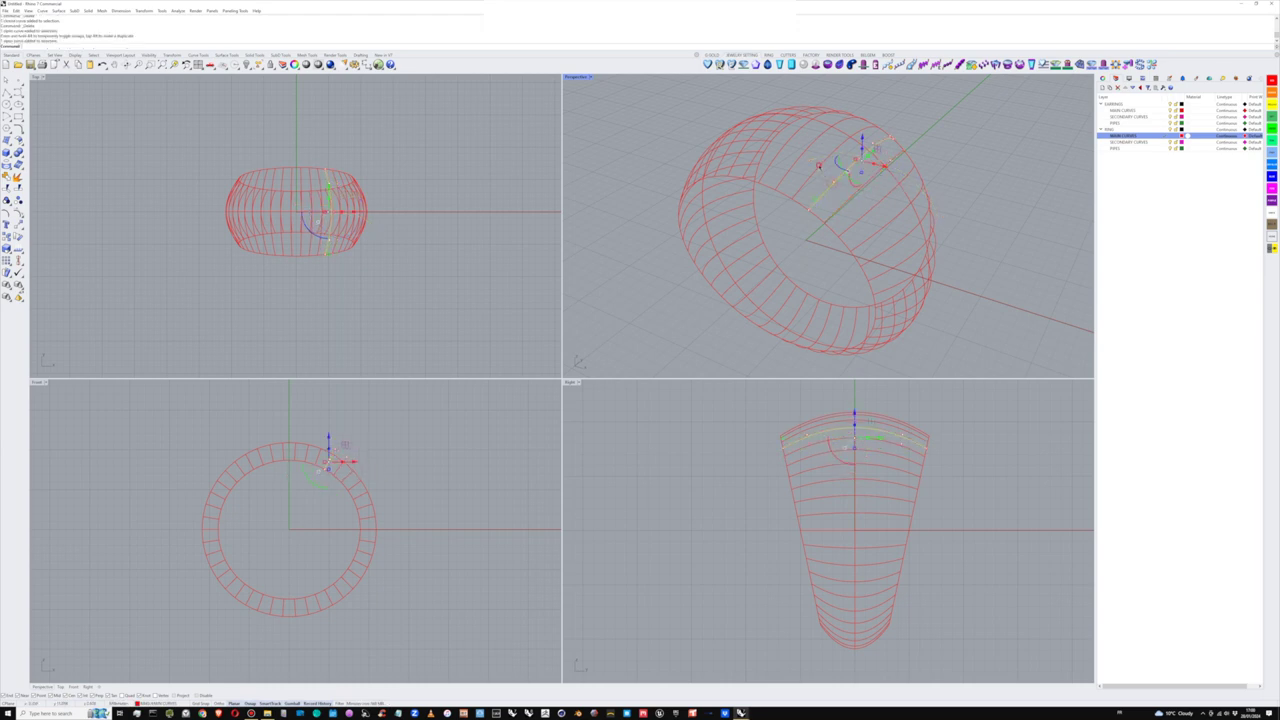
left_click(819, 167)
right_click_drag(801, 156, 879, 176)
left_click(851, 168)
left_click(838, 169)
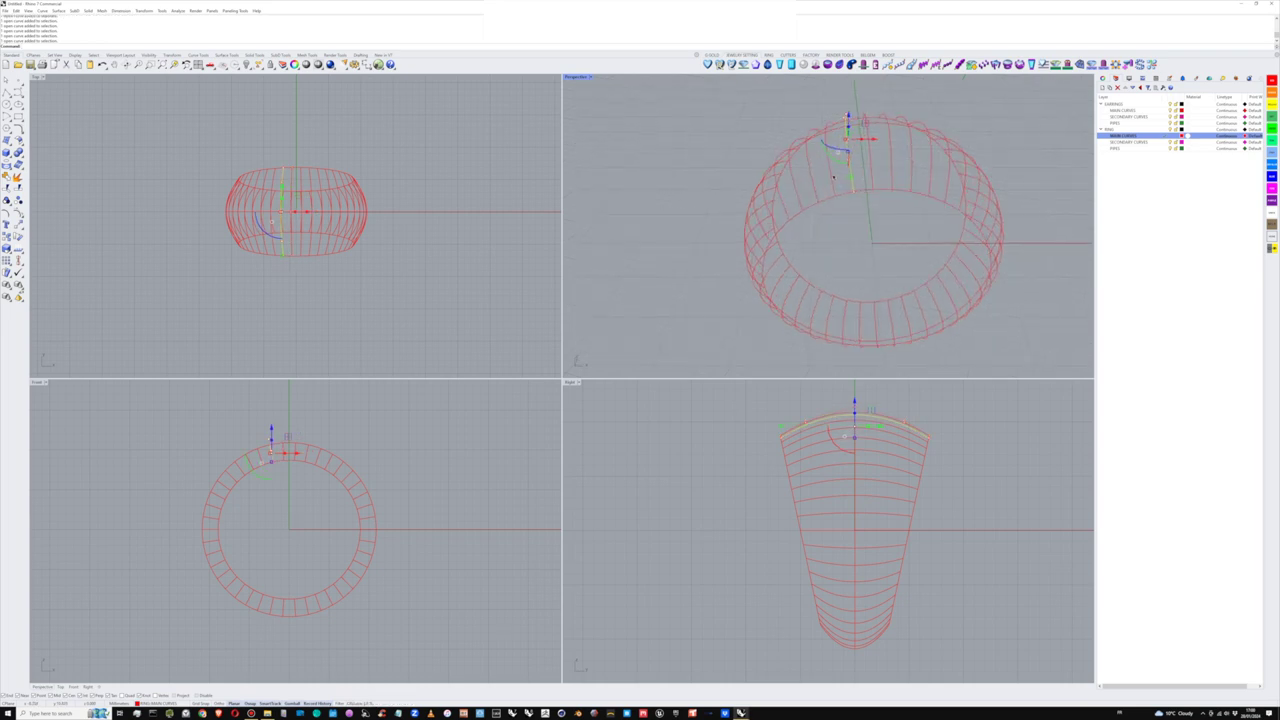
left_click(832, 178)
left_click(813, 183)
right_click_drag(845, 215, 868, 199)
key("Escape")
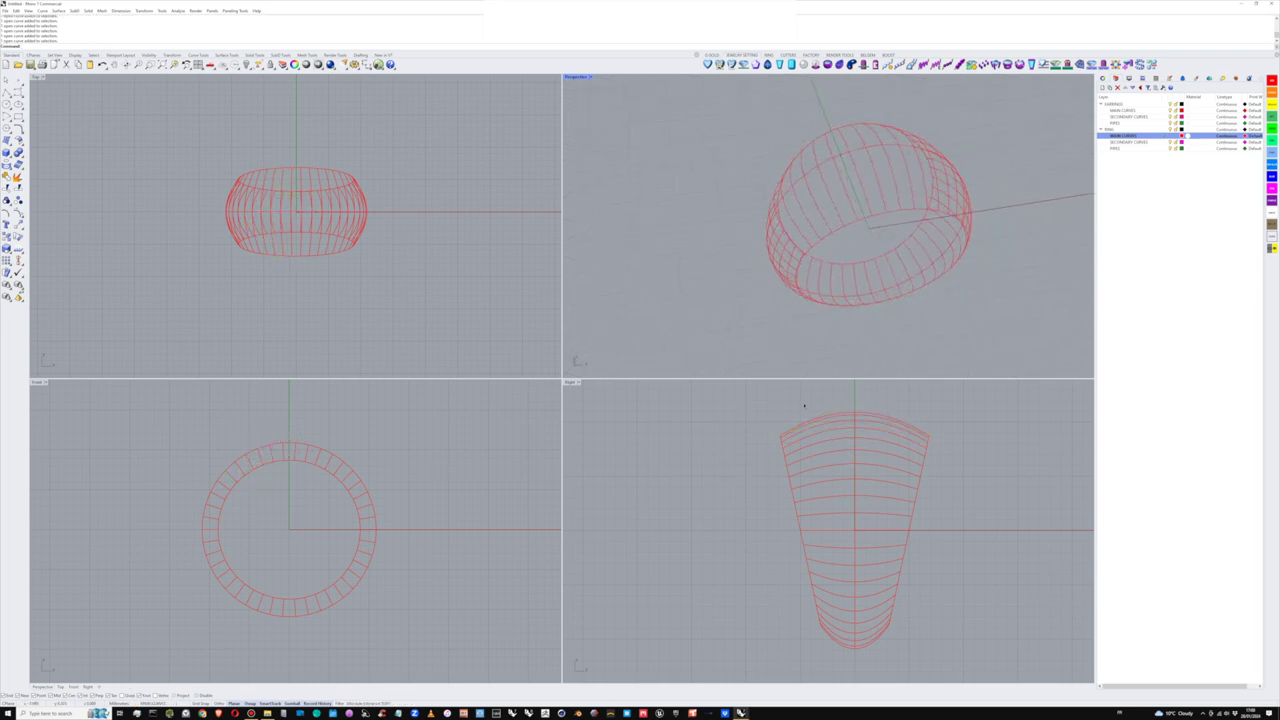
- Select all the extracted rib curves and move them to the ring's SECONDARY CURVES layer
left_click(829, 398)
key("ctrl+a")
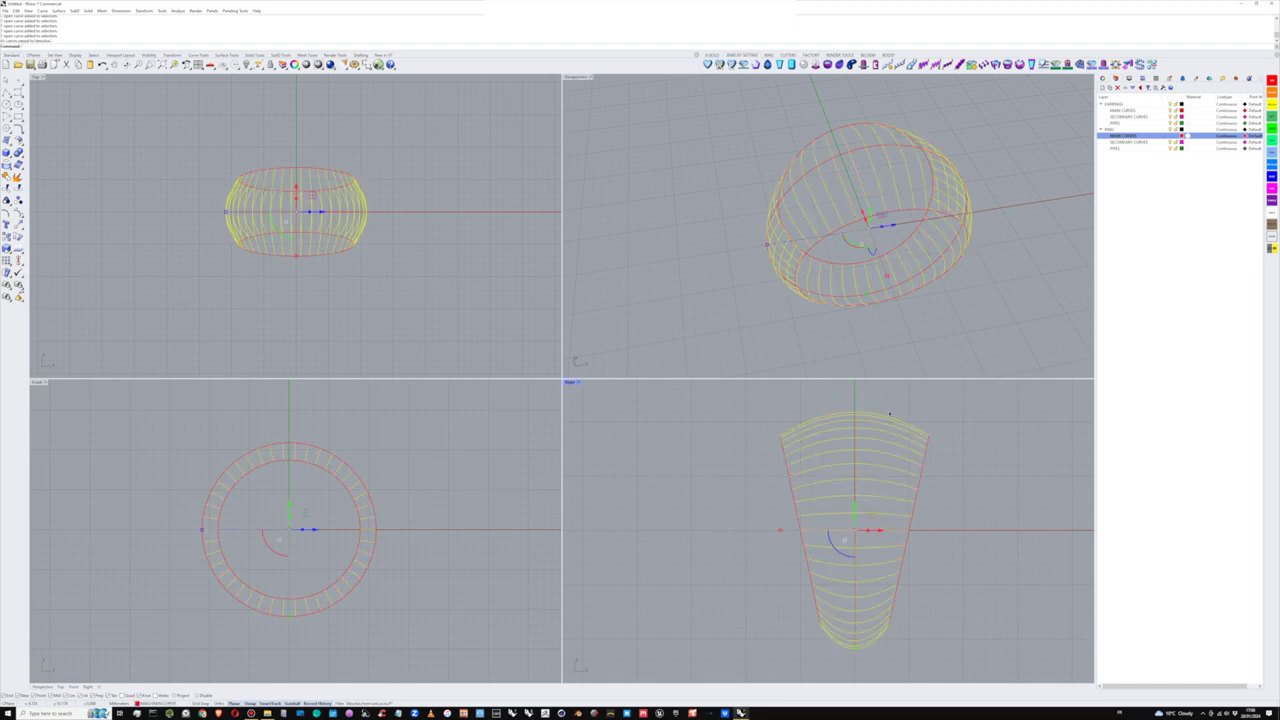
right_click(1140, 142)
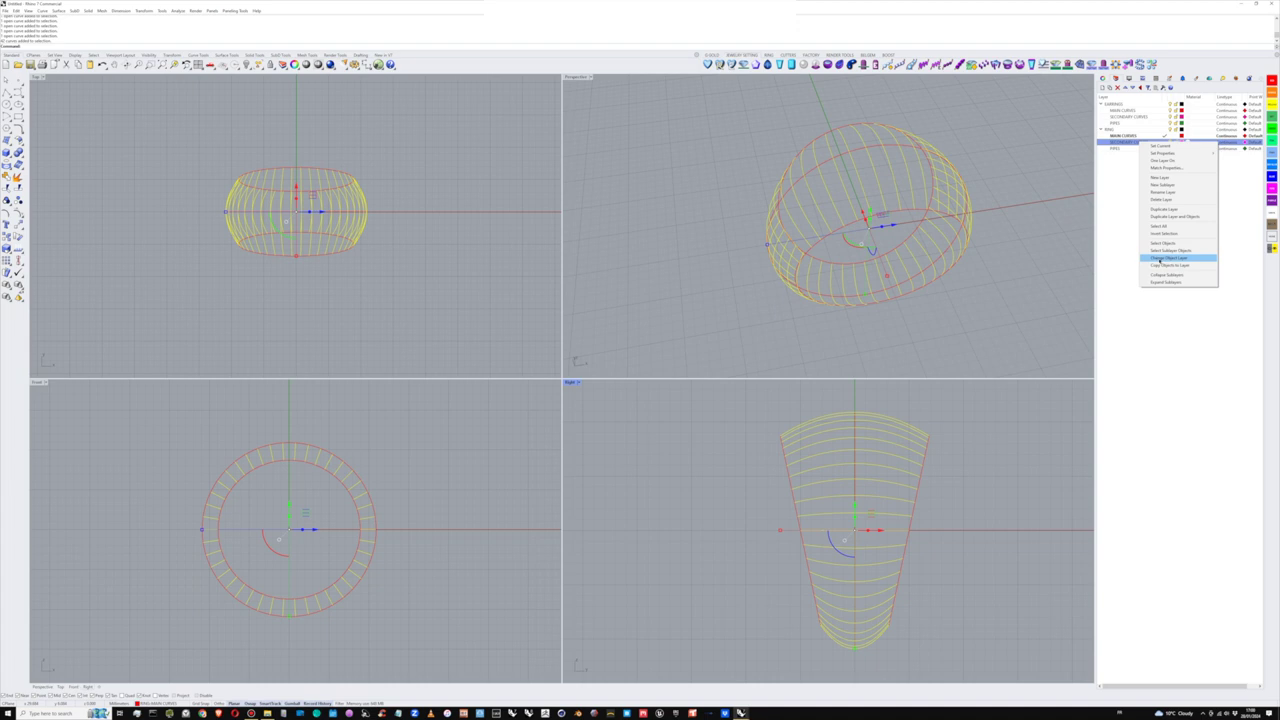
left_click(1158, 259)
right_click_drag(880, 230, 933, 243)
- Select the three guide circles through the ring's MAIN CURVES layer and start the Pipe command on them
right_click(1131, 142)
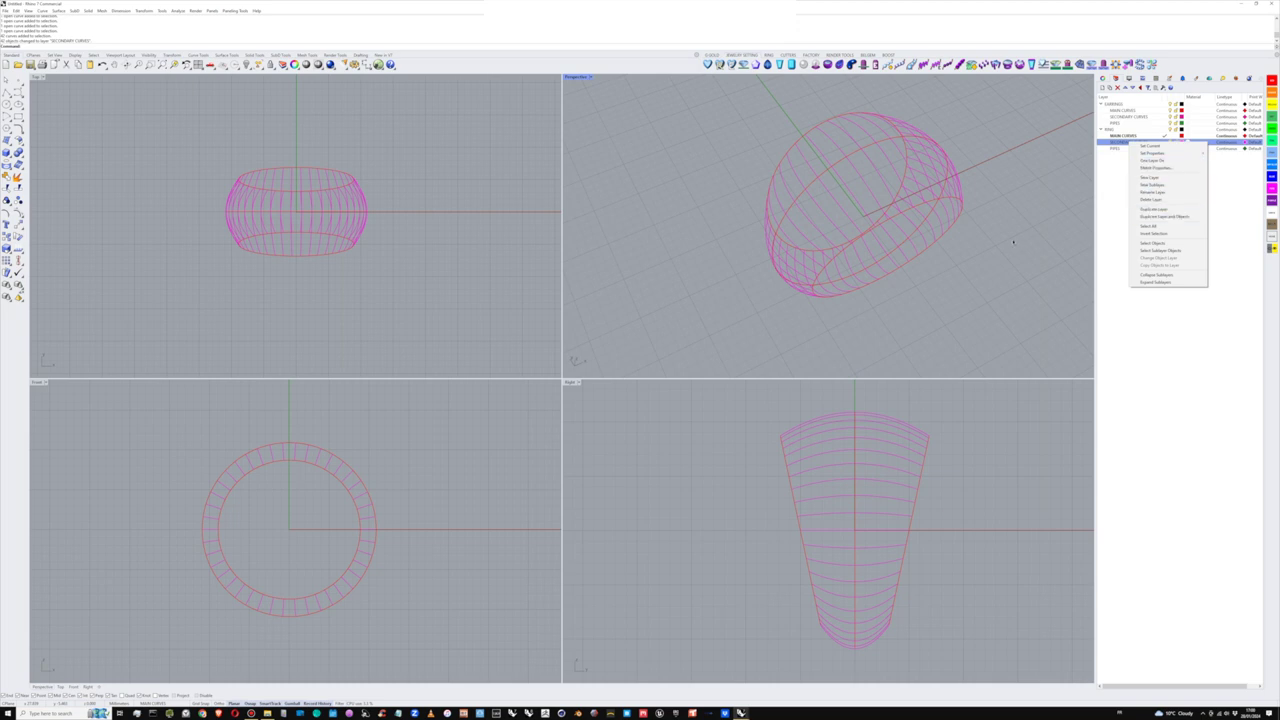
left_click(1122, 142)
right_click(1123, 136)
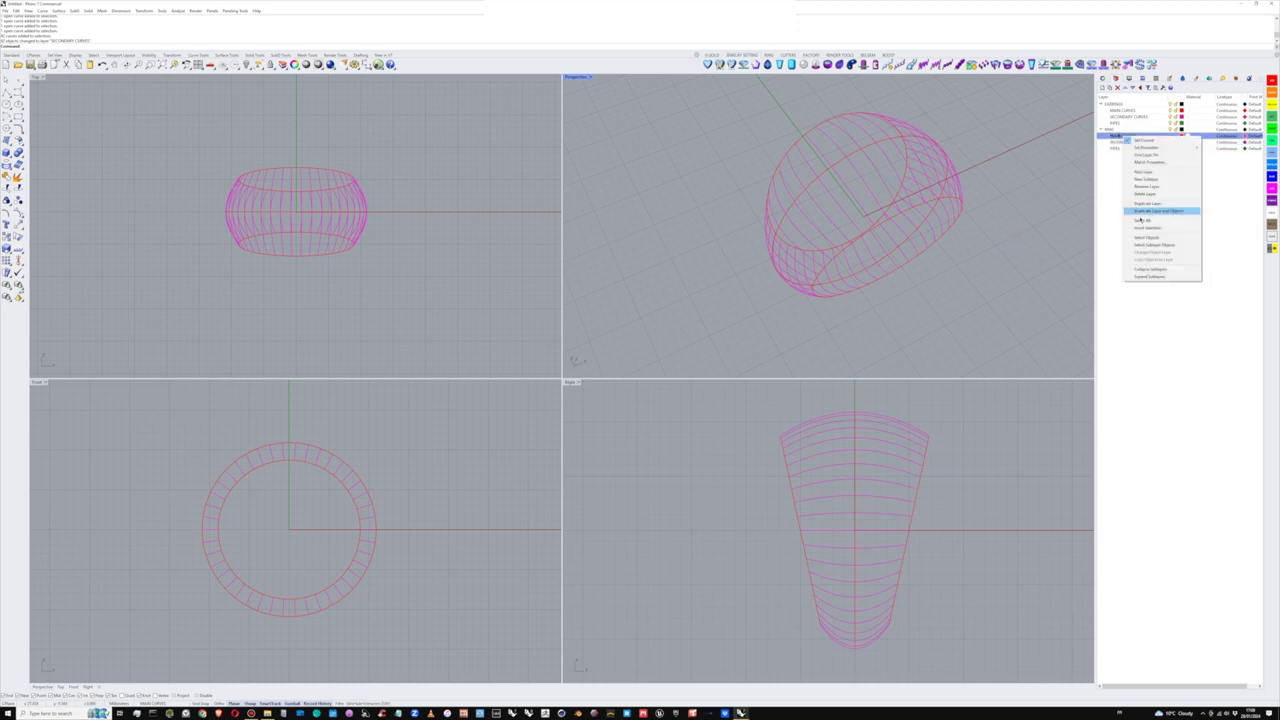
left_click(1150, 238)
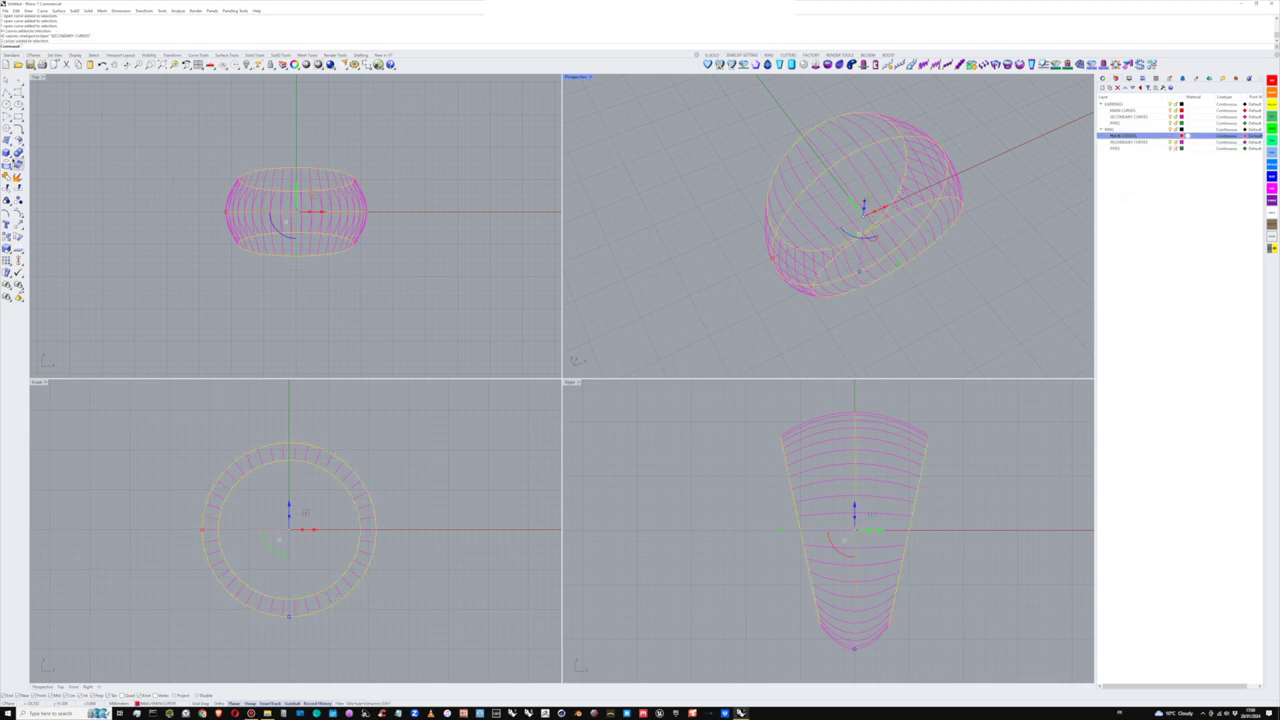
left_click(18, 152)
left_click(22, 256)
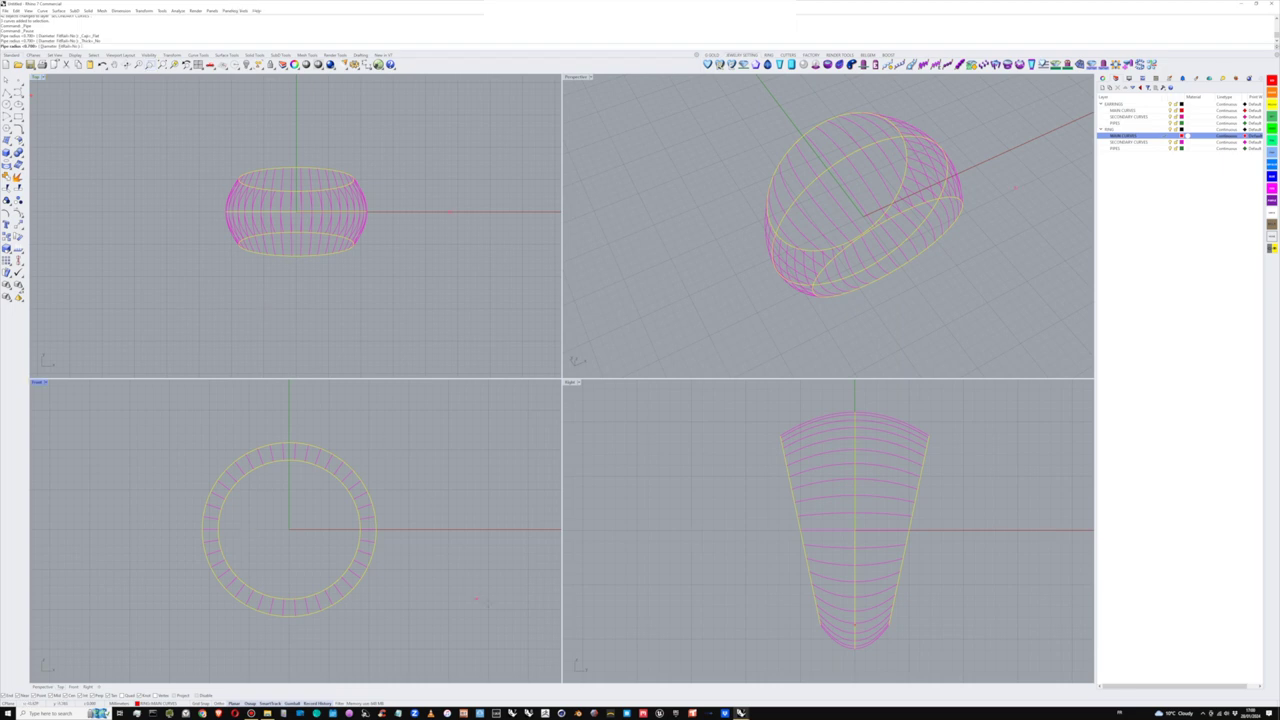
- Switch to the Cull pattern file and check the Grasshopper pipe radii used for the circles and the ribs
mouse_move(740, 713)
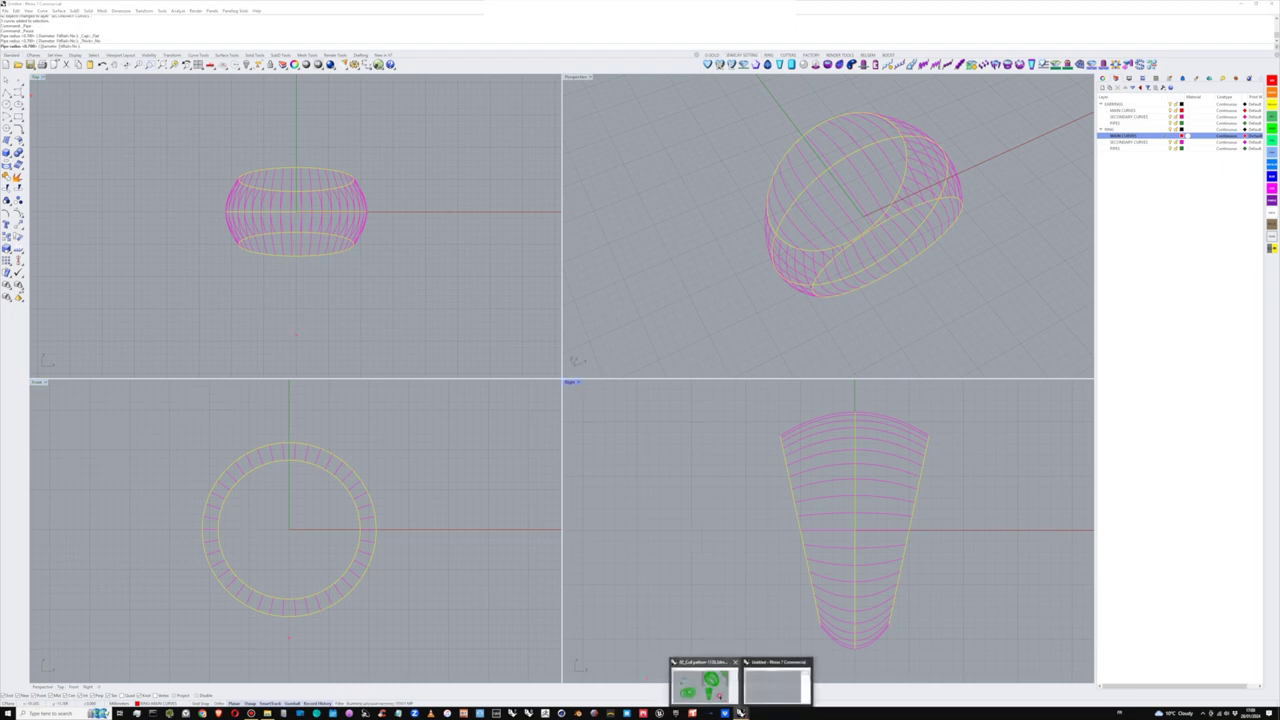
left_click(704, 690)
scroll(791, 500, "down", 3)
right_click_drag(885, 503, 694, 501)
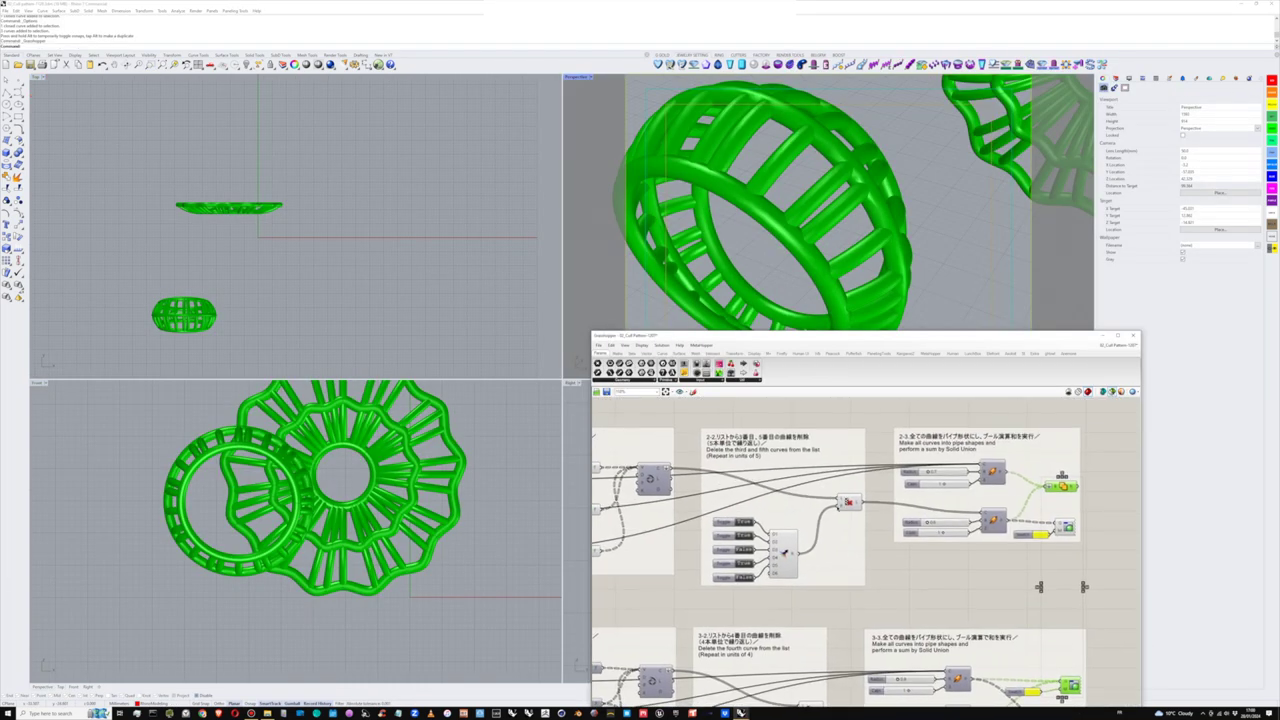
scroll(960, 498, "up", 1)
right_click_drag(960, 498, 904, 512)
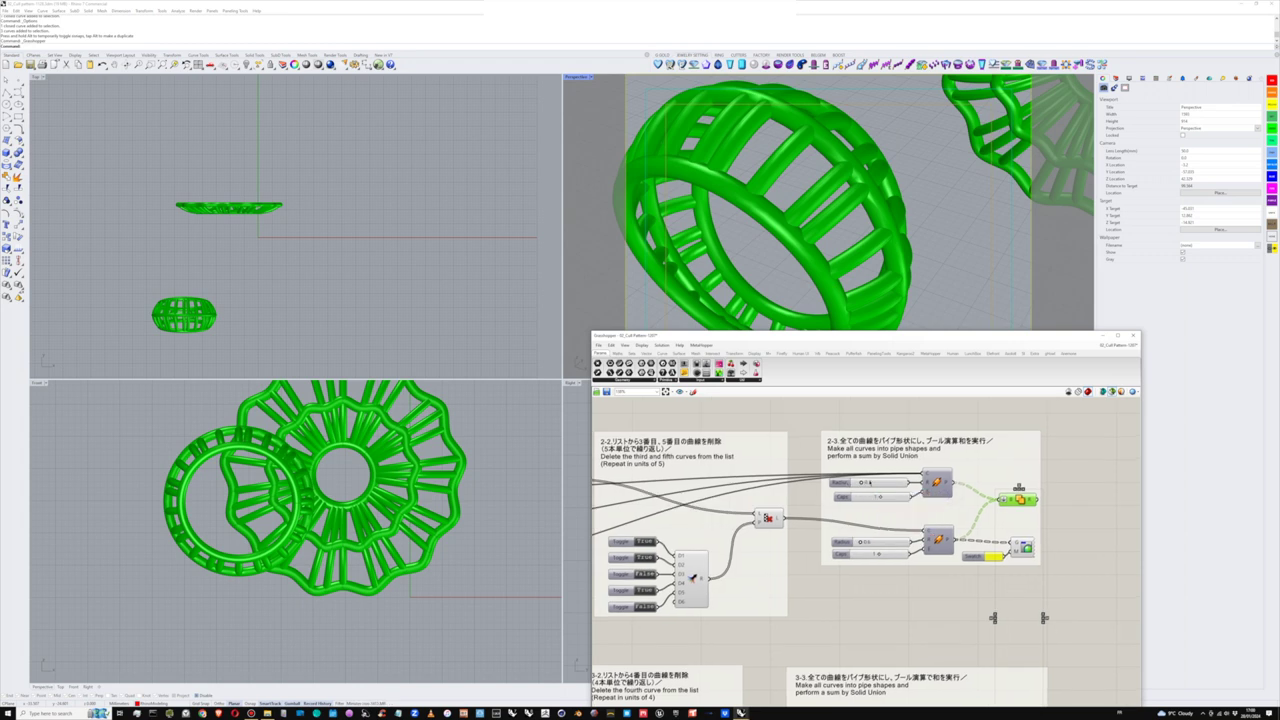
left_click(936, 483)
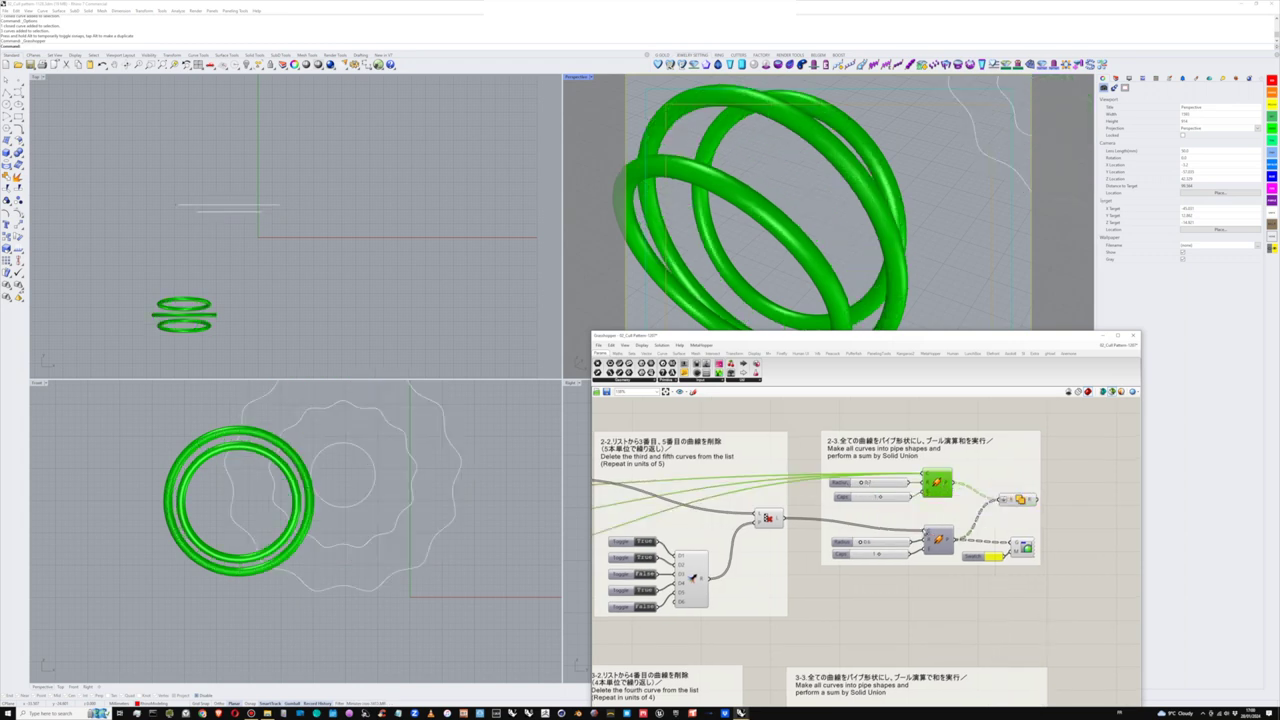
left_click(938, 540)
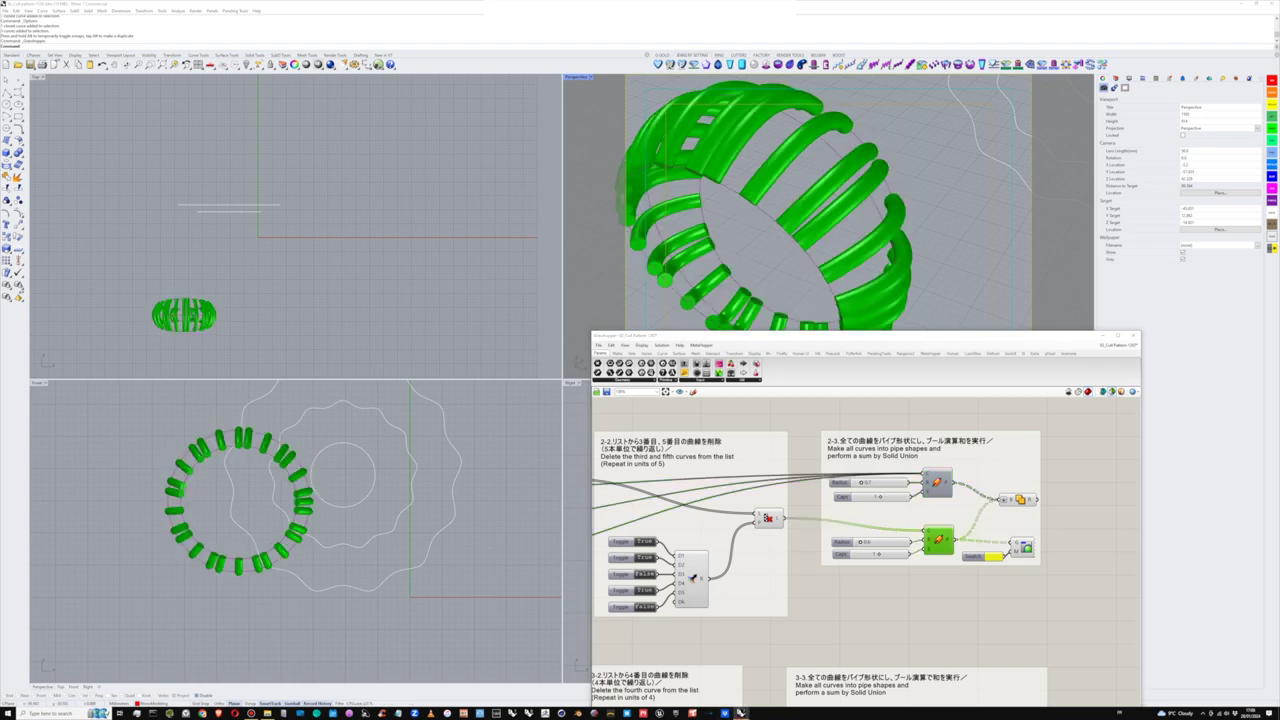
mouse_move(742, 711)
- Return to the untitled ring model and pipe the three guide circles with a radius of 0.7
left_click(776, 685)
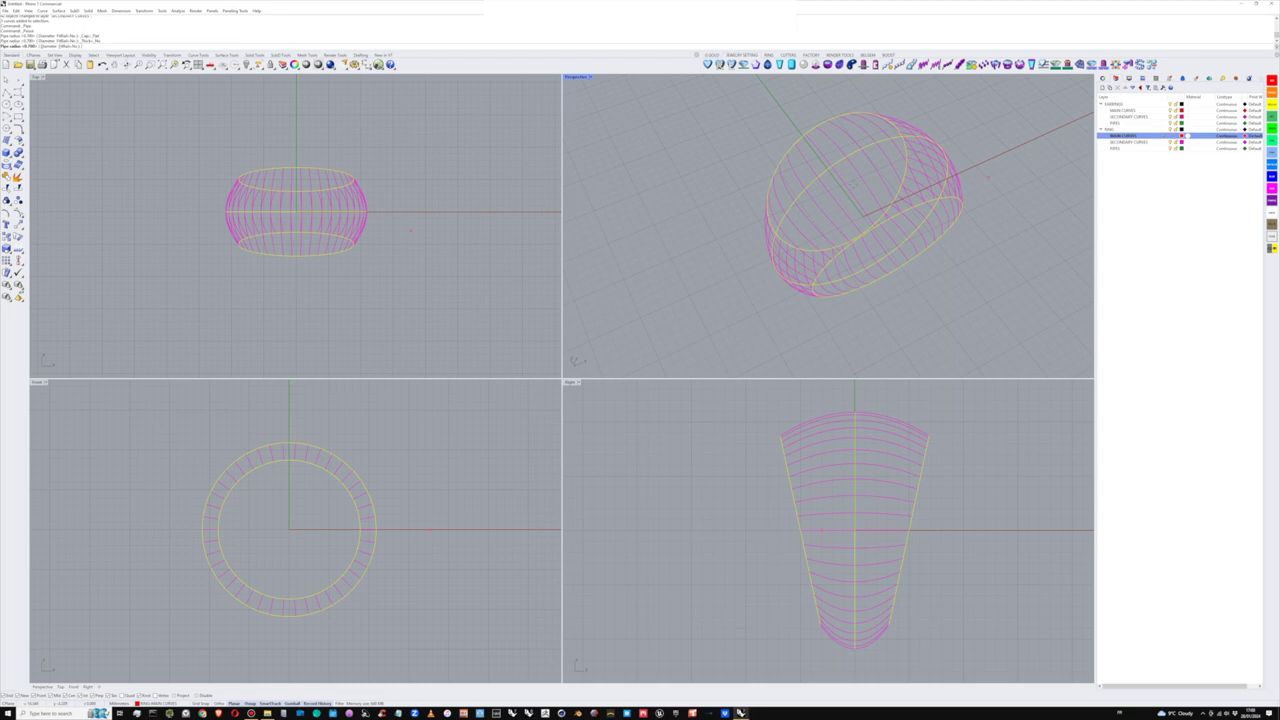
right_click(726, 207)
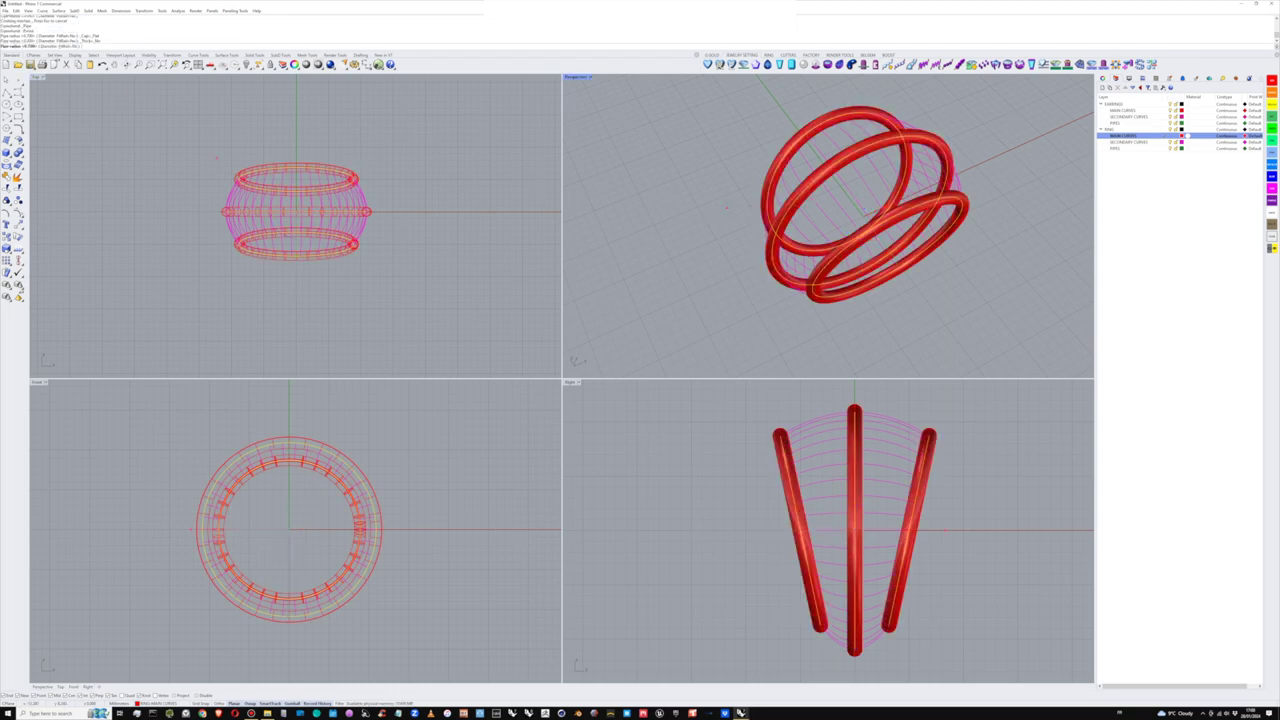
- Move the three circle pipes to the ring's PIPES layer and make that layer current
left_click(906, 158)
left_click(948, 165, "shift")
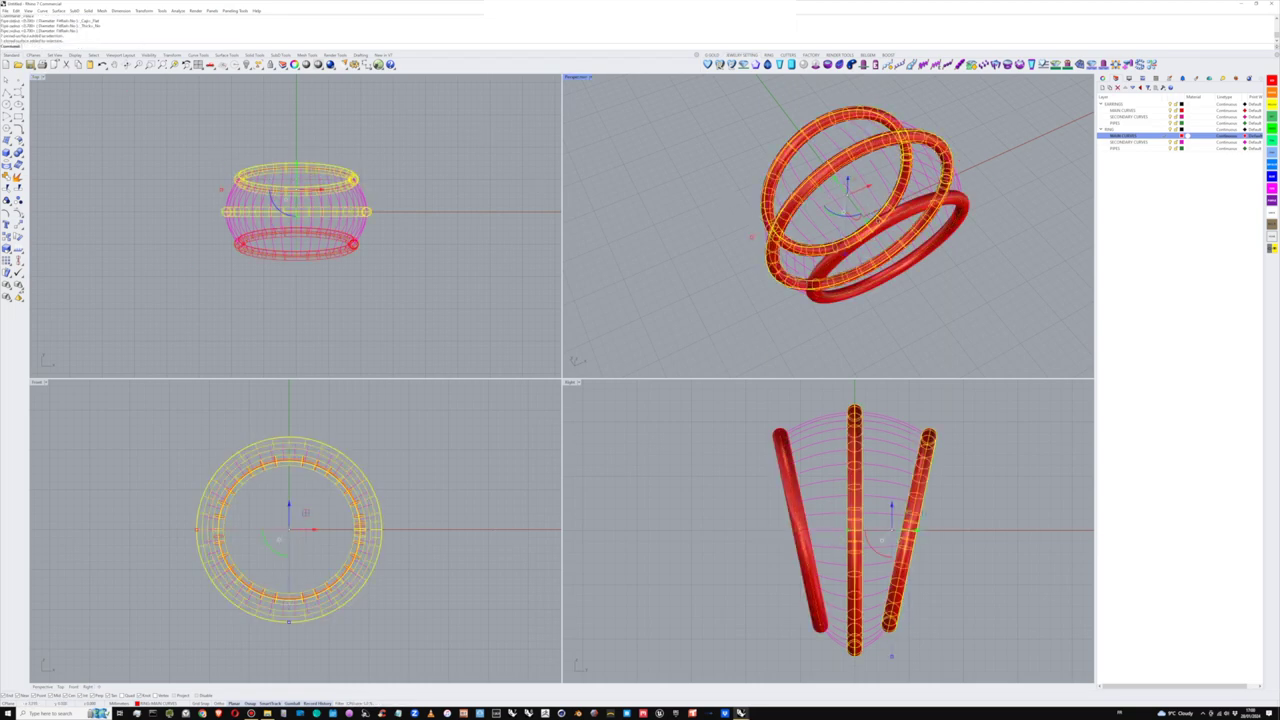
left_click(963, 204, "shift")
right_click(1125, 148)
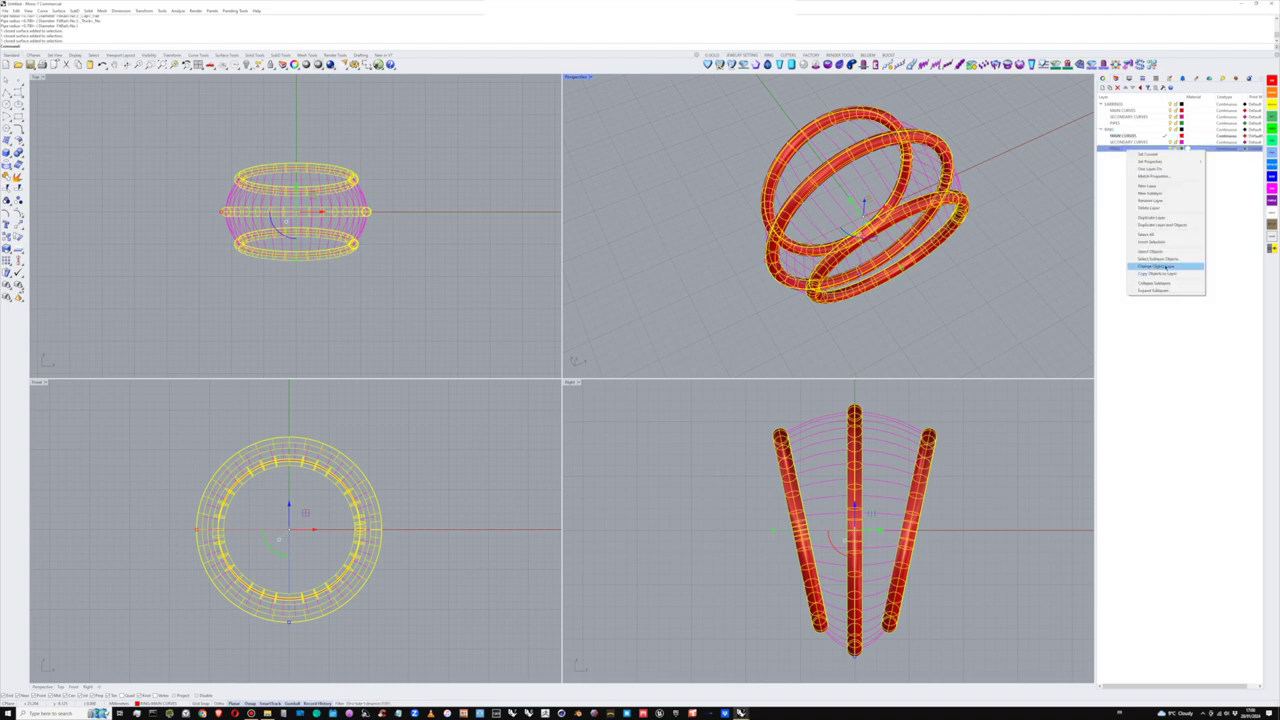
left_click(1160, 266)
left_click(1024, 242)
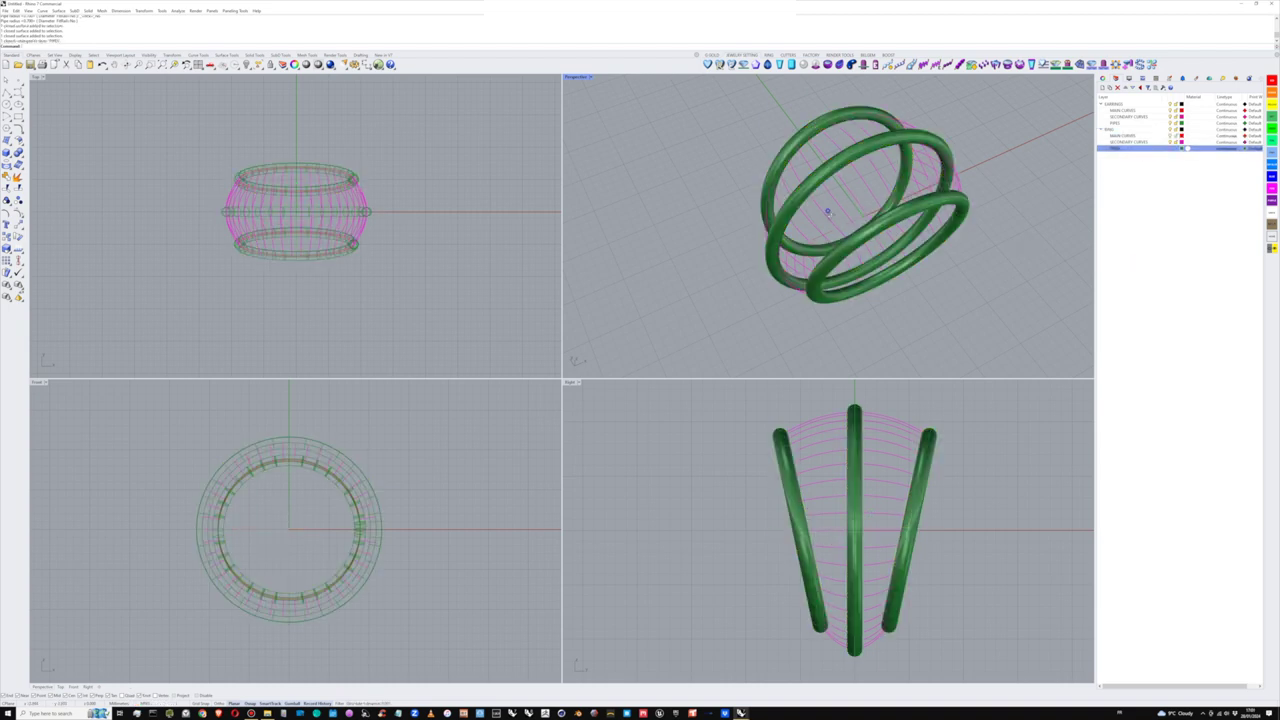
- Pipe all curves on the ring's SECONDARY CURVES layer with flat caps and a radius of 0.6
right_click_drag(830, 214, 937, 312)
right_click(1145, 142)
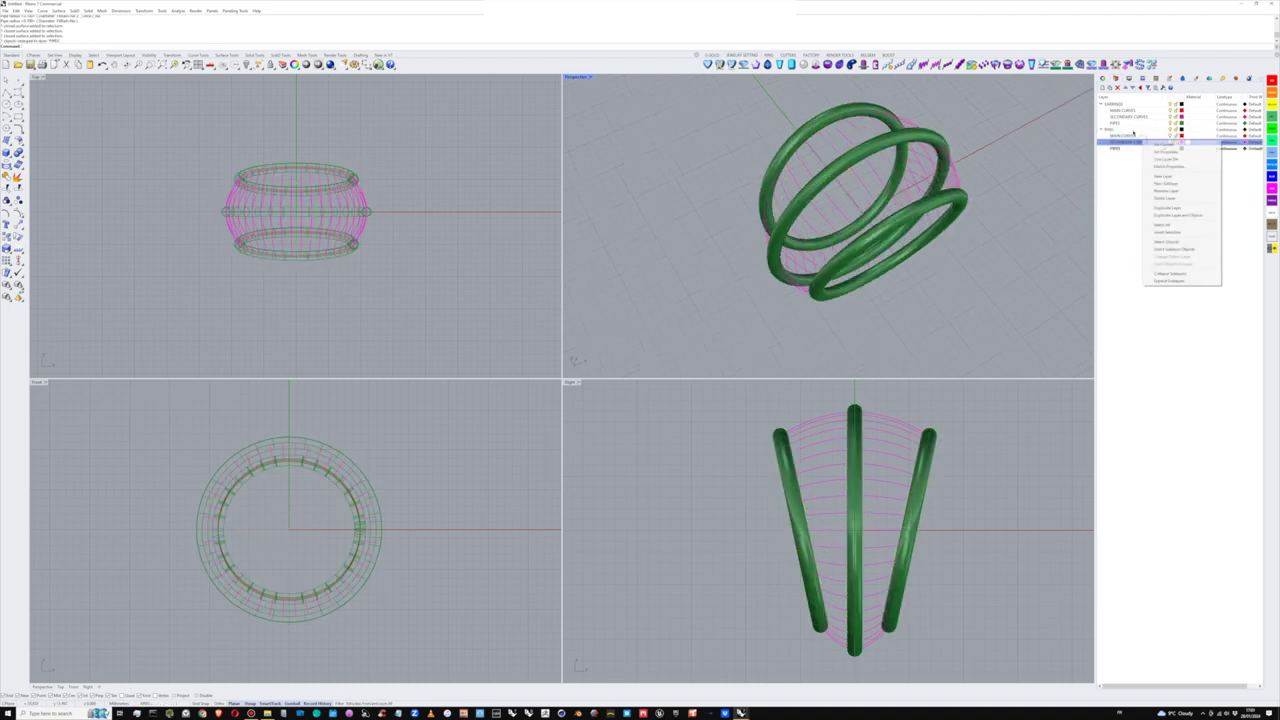
left_click(1165, 241)
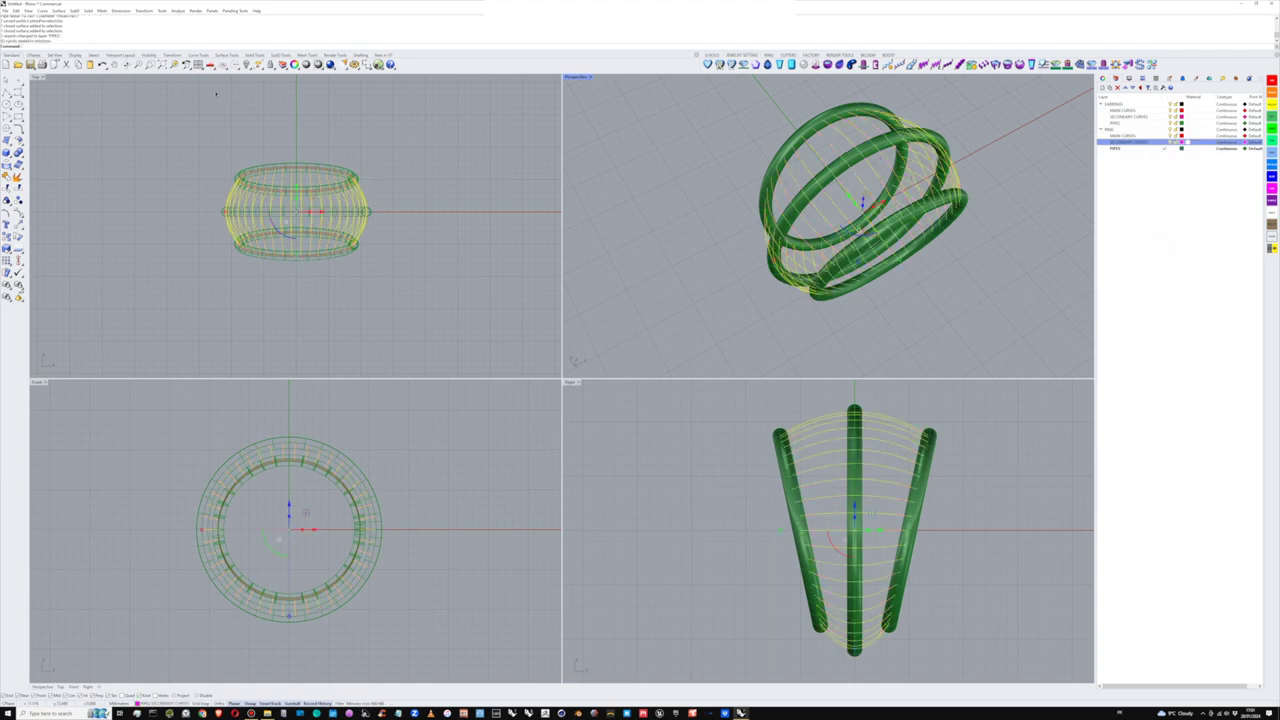
right_click(92, 44)
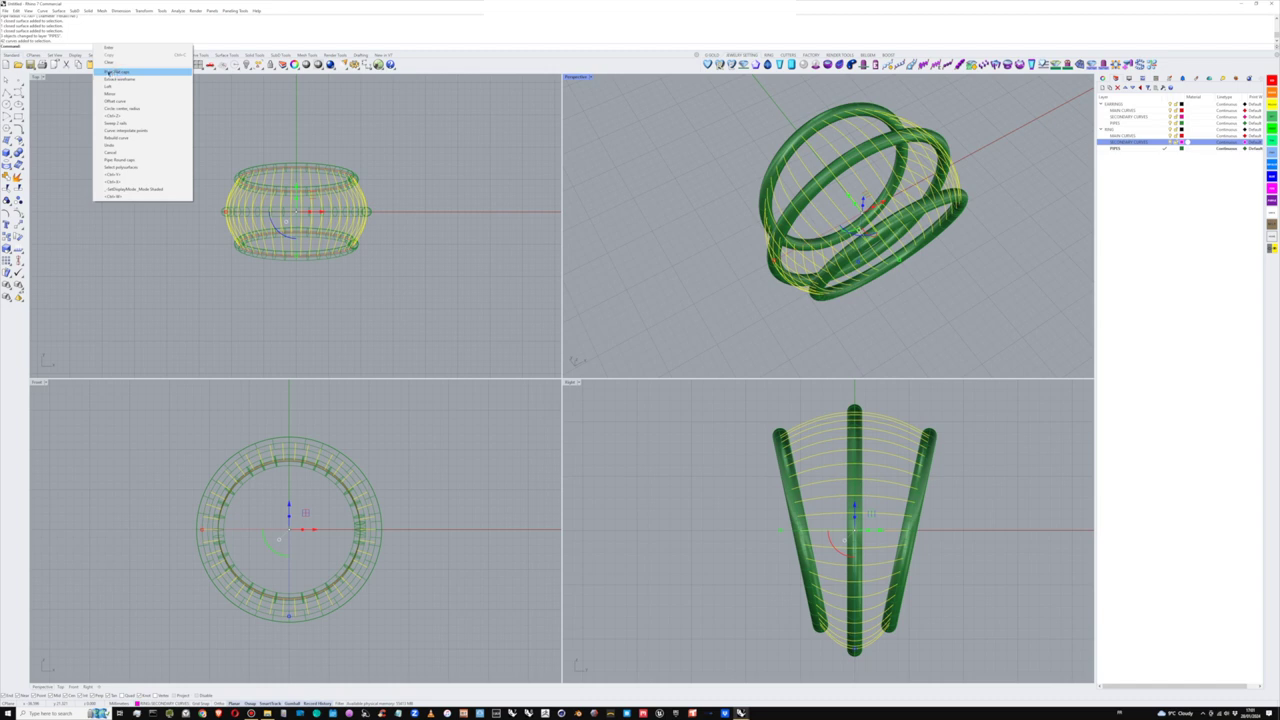
left_click(109, 73)
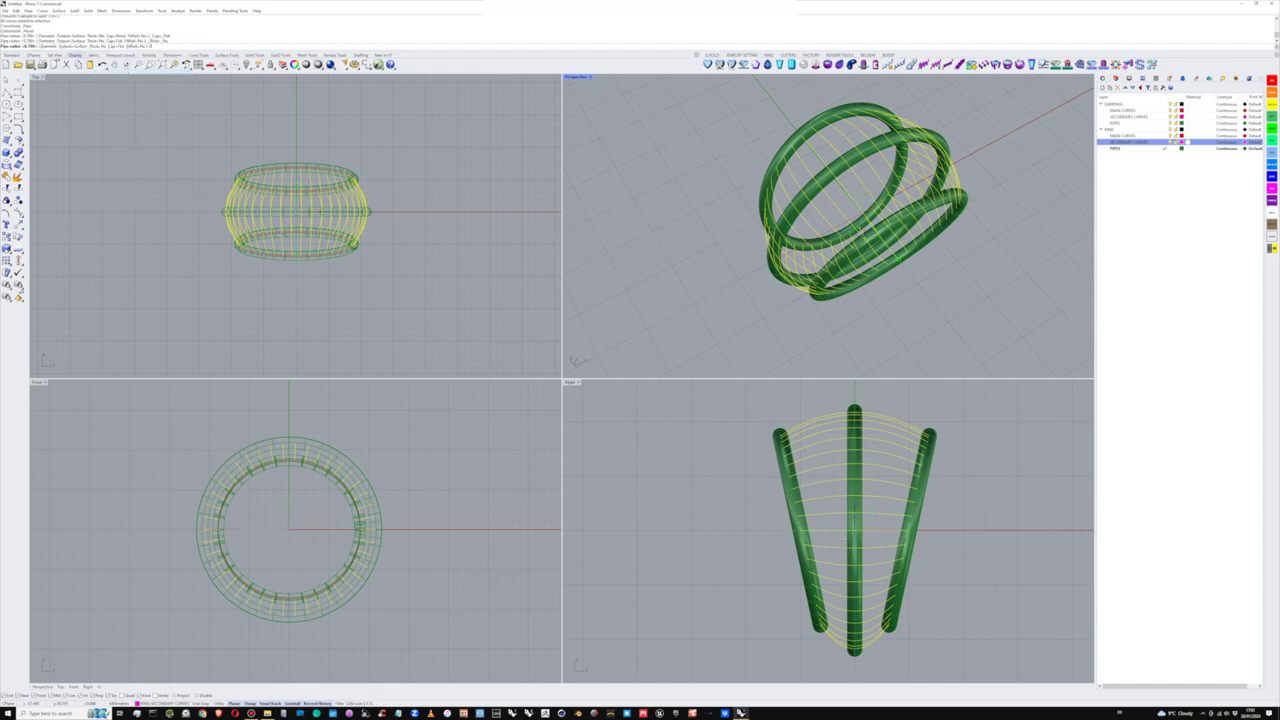
key("Return")
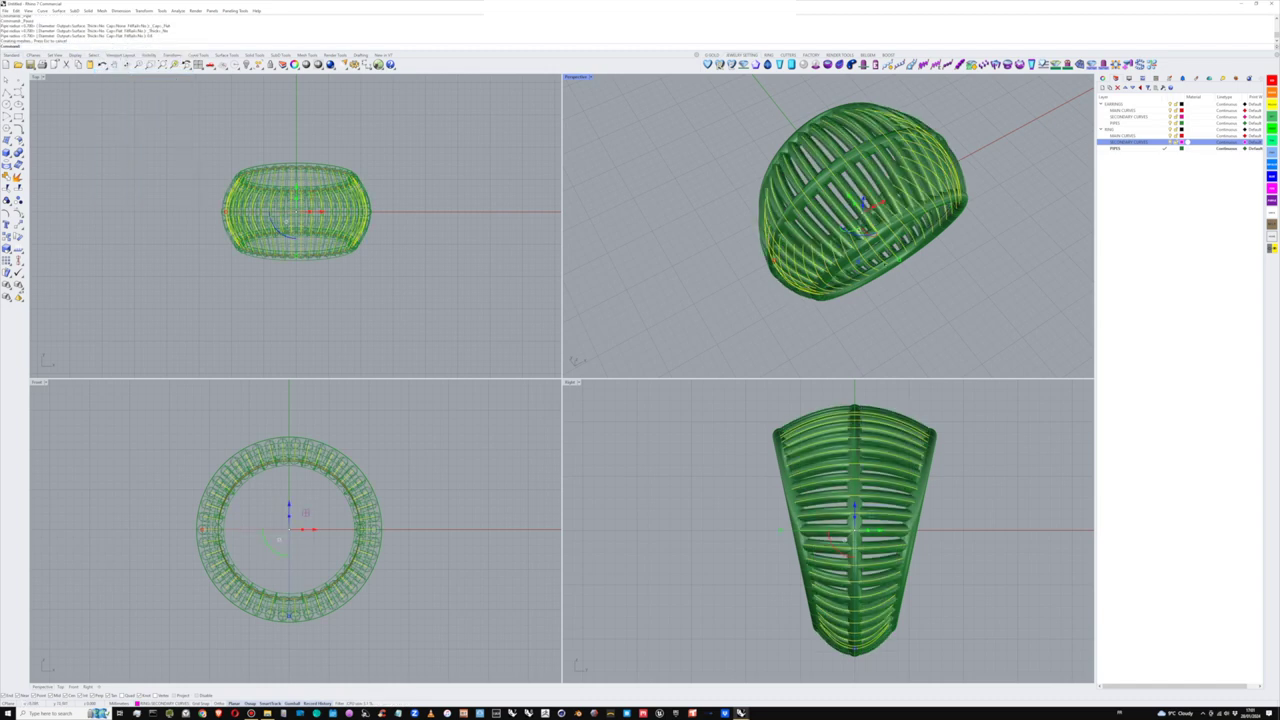
- Hide the ring's MAIN CURVES and SECONDARY CURVES layers so only the pipes are shown
right_click_drag(928, 285, 846, 288)
scroll(818, 205, "up", 5)
right_click_drag(818, 205, 818, 209)
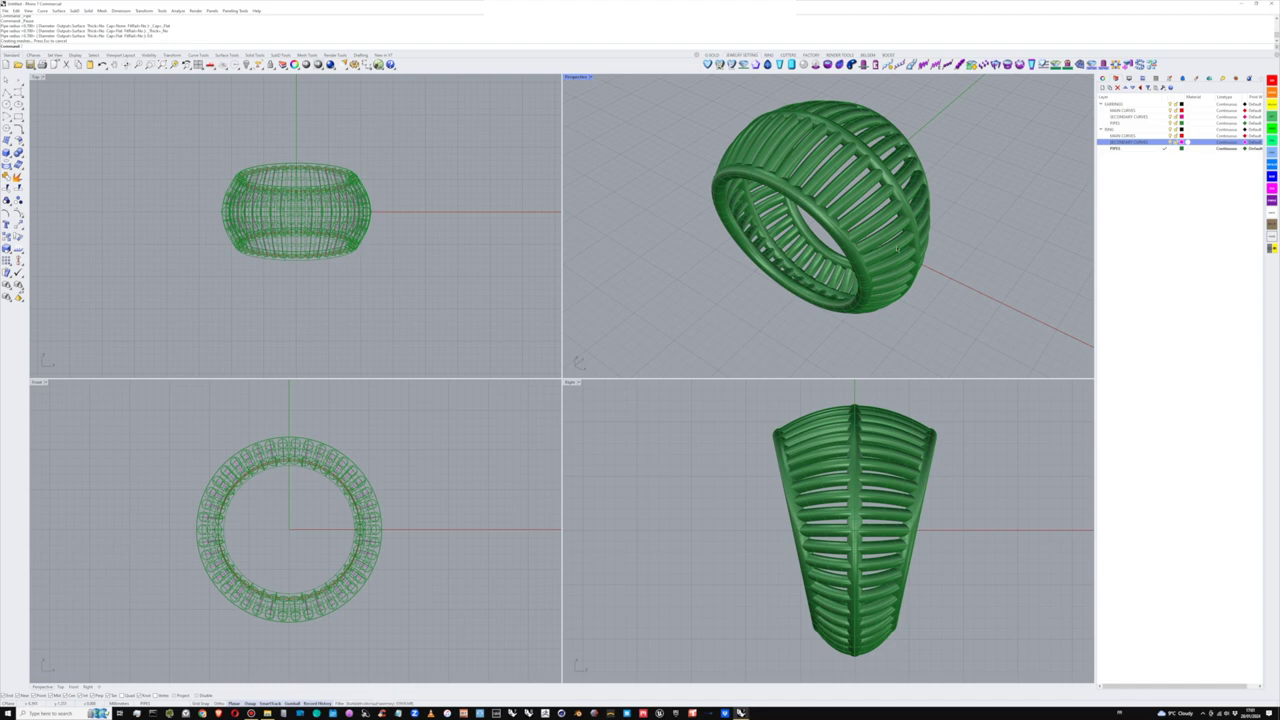
right_click_drag(834, 228, 845, 190)
left_click(845, 188)
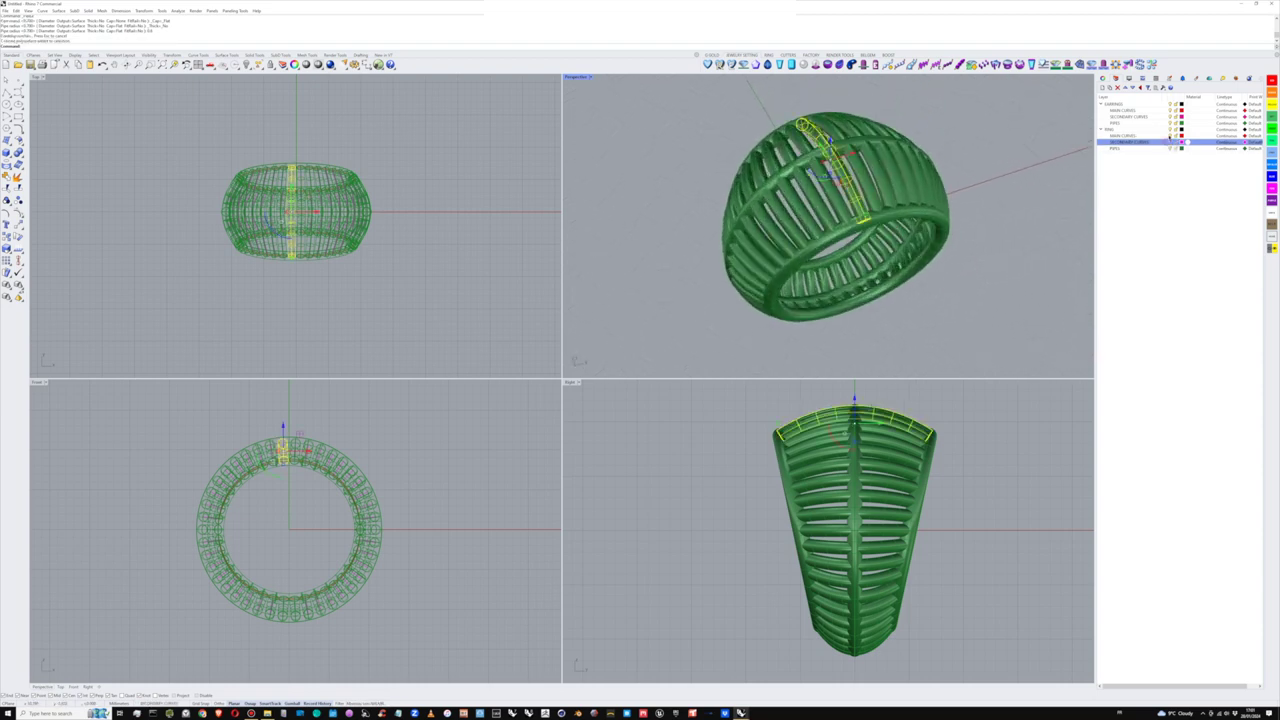
left_click(1165, 149)
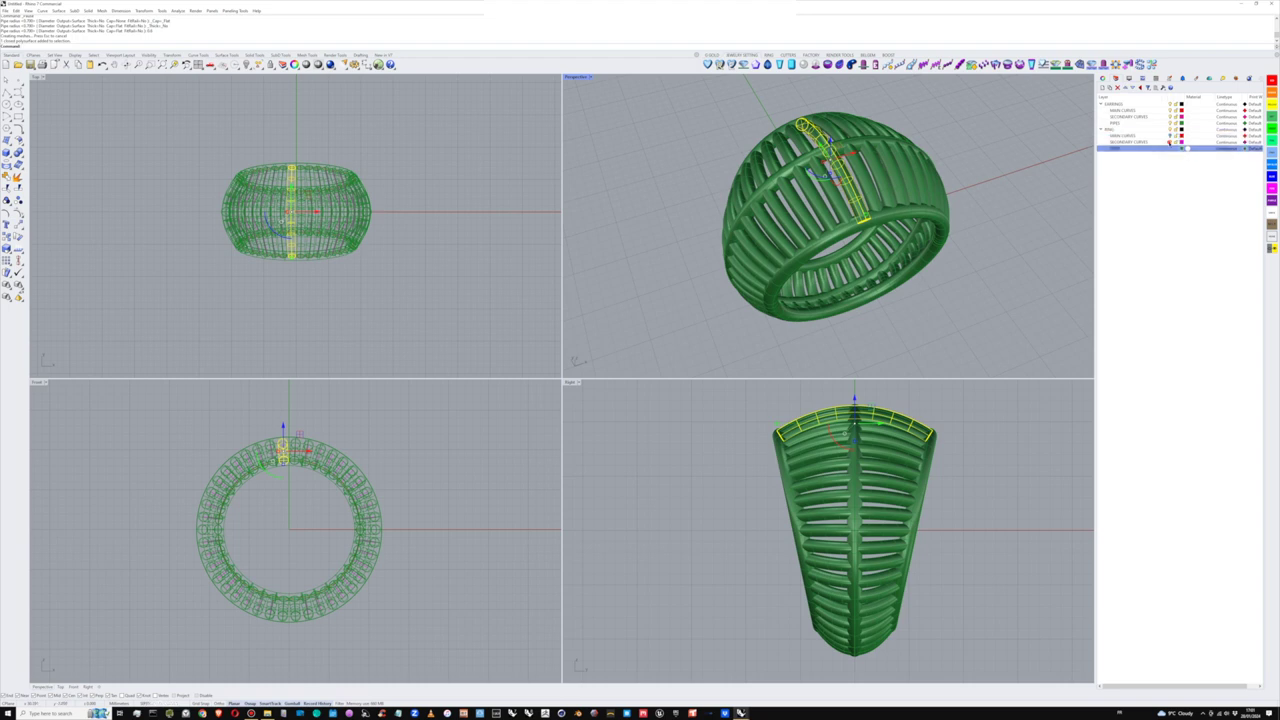
left_click(1170, 142)
- Delete every third rib pipe around the whole ring, keeping the three circle pipes
left_click(812, 194)
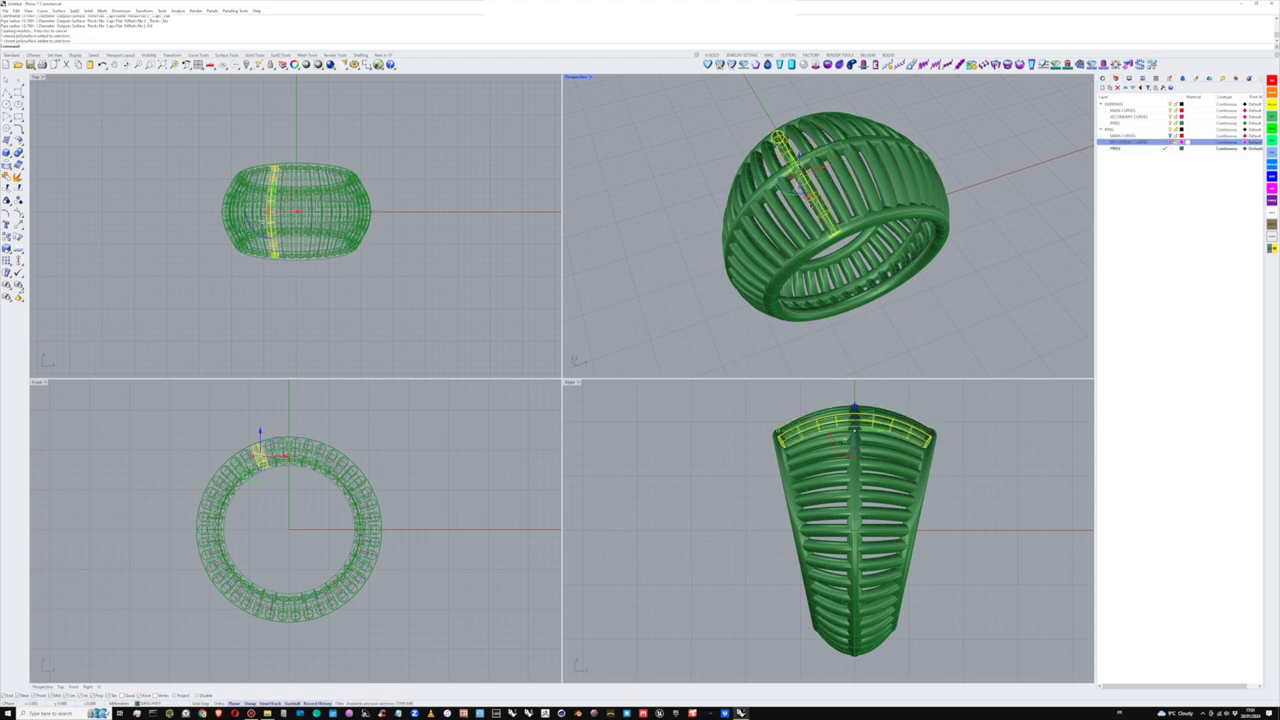
key("Delete")
left_click(776, 212)
mouse_move(770, 222)
right_mouse_down()
mouse_move(787, 258)
mouse_move(791, 232)
mouse_move(752, 222)
right_mouse_up()
left_click(787, 258, "shift")
left_click(778, 260, "shift")
left_click(774, 268, "shift")
right_click_drag(835, 286, 862, 150)
left_click(782, 271, "shift")
left_click(808, 278, "shift")
left_click(849, 270, "shift")
left_click(879, 244, "shift")
left_click(888, 192, "shift")
left_click(882, 182, "shift")
left_click(871, 176, "shift")
left_click(806, 158, "shift")
left_click(815, 146, "shift")
key("Delete")
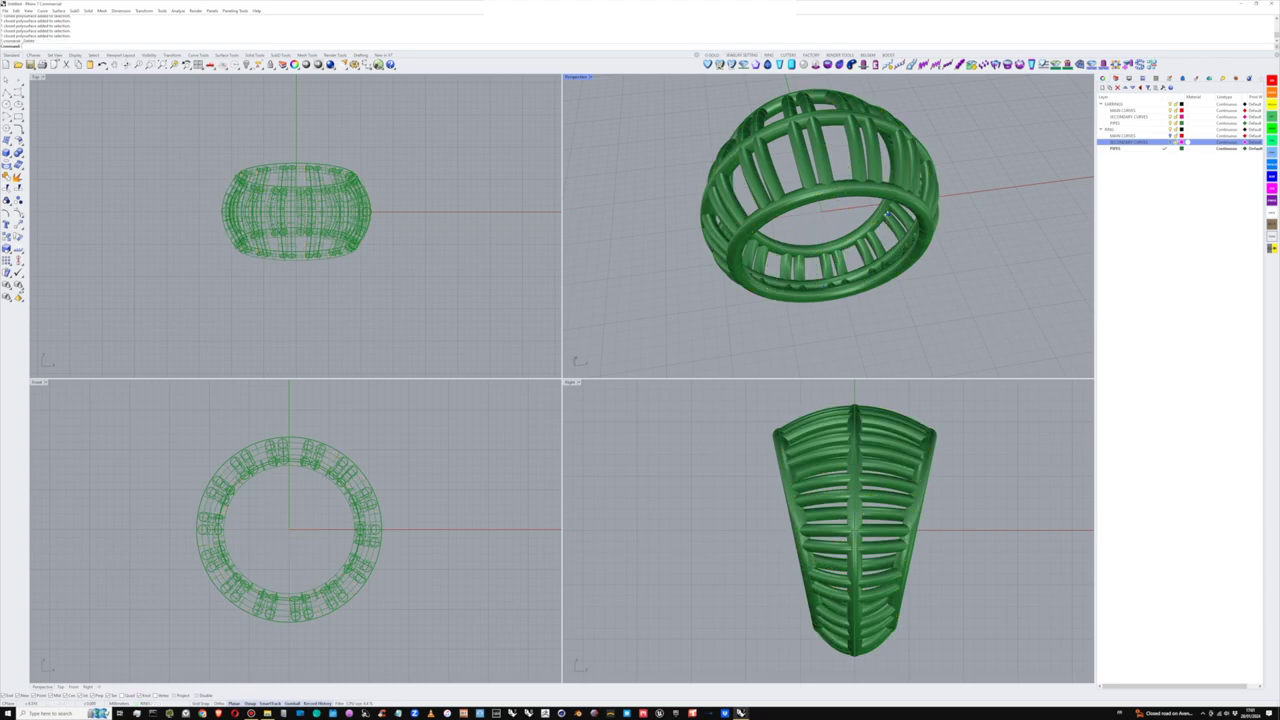
- Examine the culled ring from several angles, checking its circle pipes and the remaining ribs individually
right_click_drag(836, 258, 810, 250)
scroll(815, 240, "down", 2)
right_click_drag(860, 215, 907, 240)
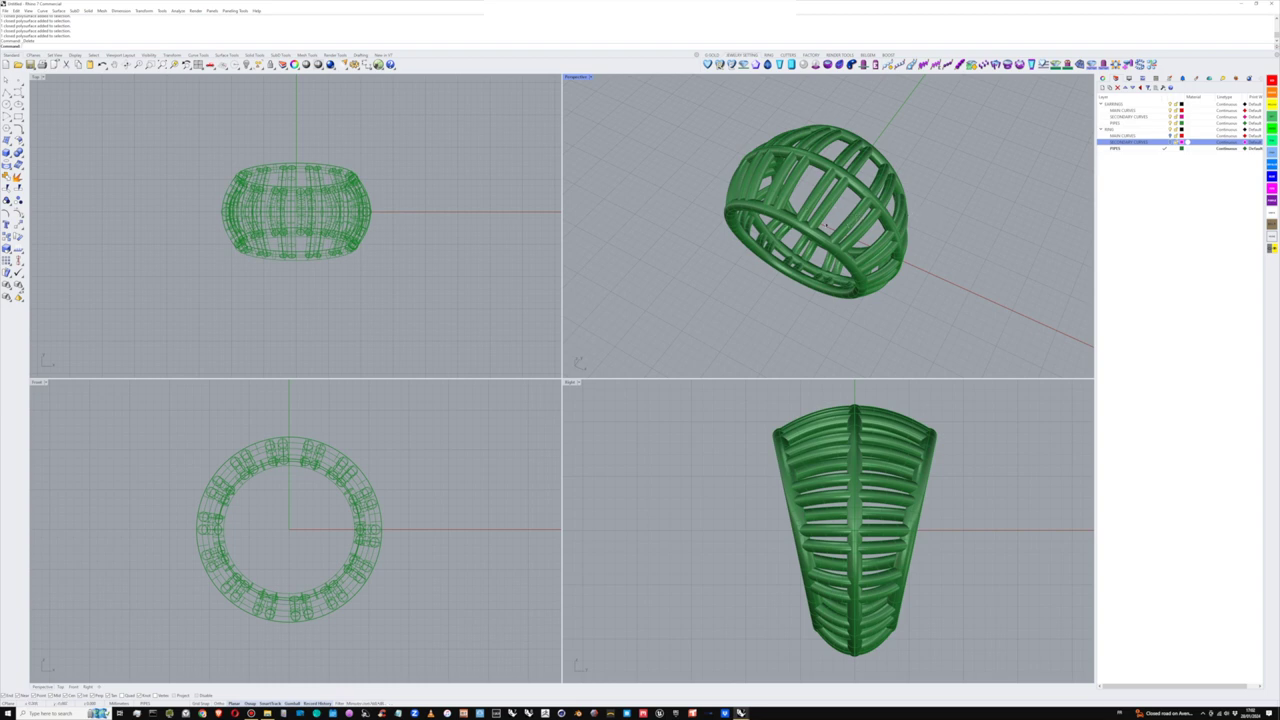
left_click(830, 245)
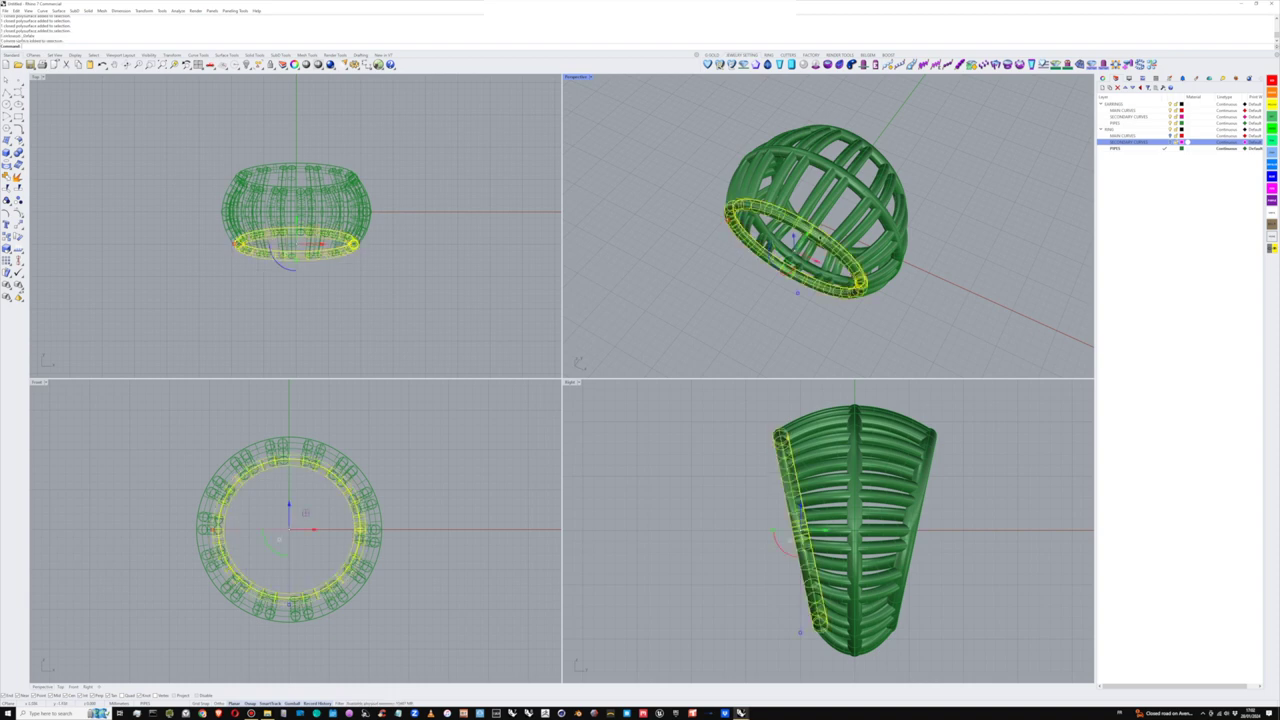
left_click(858, 183)
left_click(898, 171)
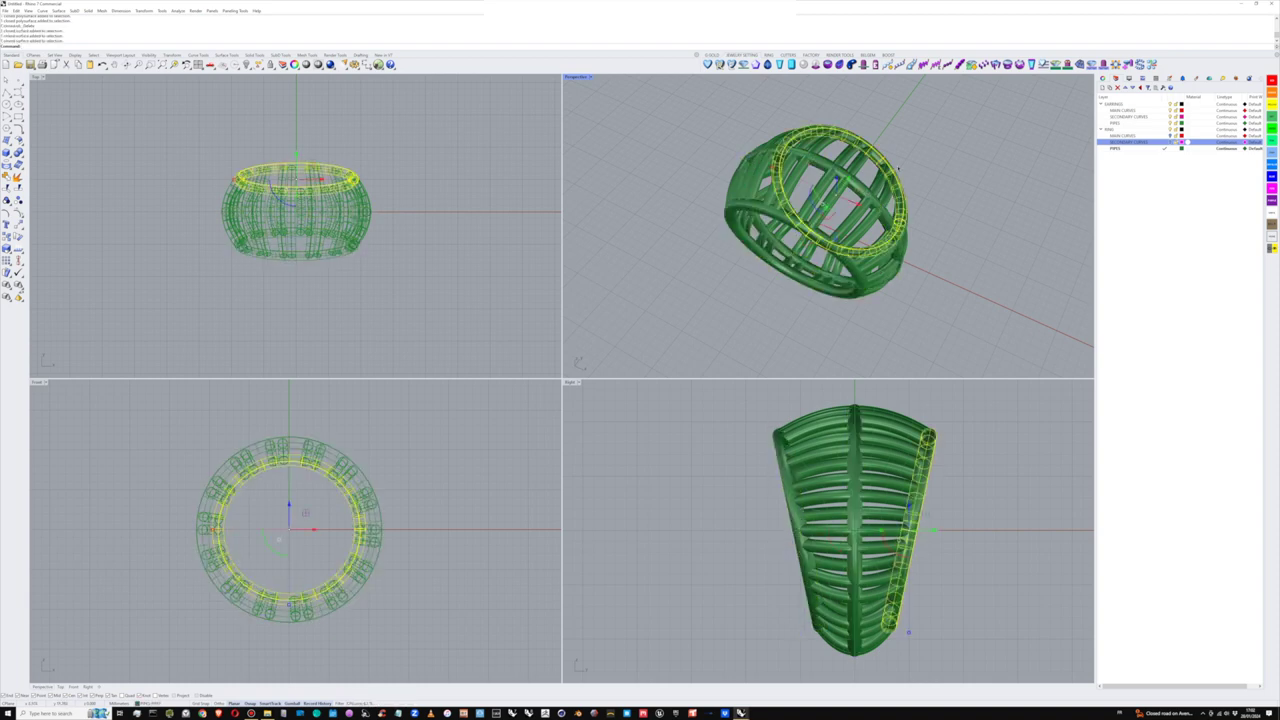
left_click(852, 168)
left_click(876, 181)
left_click(951, 202)
right_click_drag(951, 202, 934, 200)
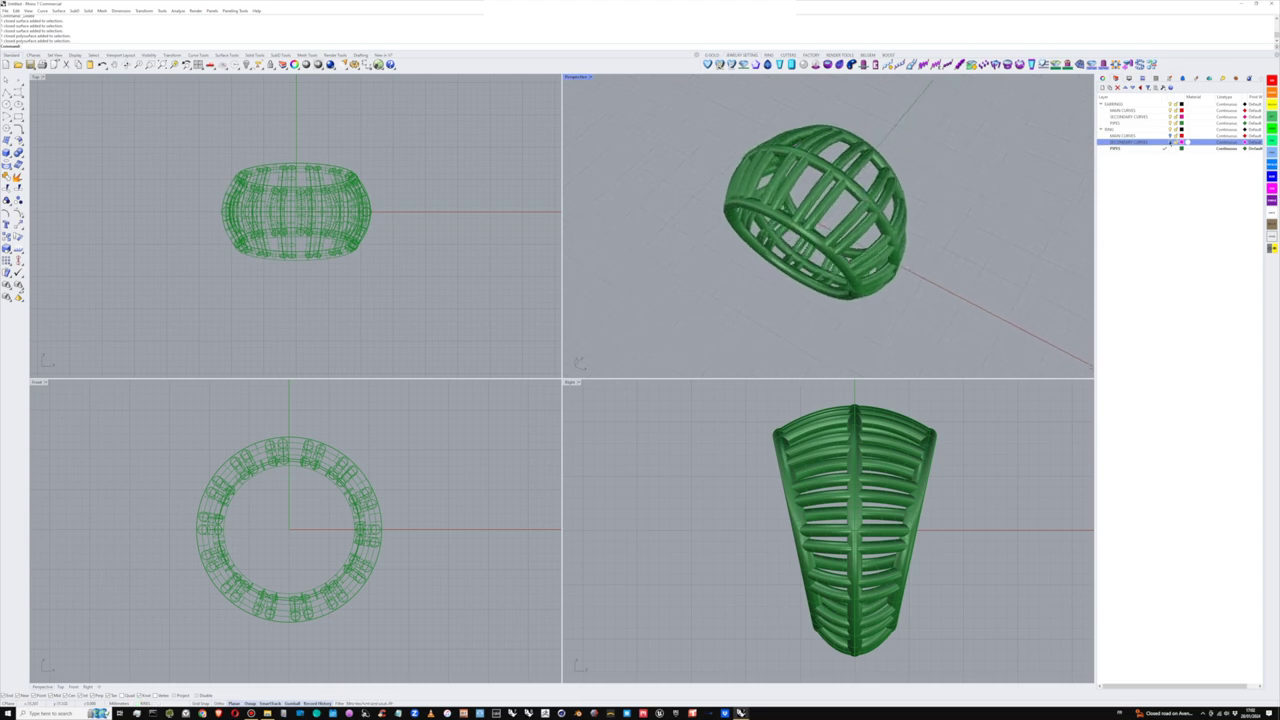
- Show the ring's hidden curve layers again and make the earrings parent layer current
left_click(1171, 143)
right_click_drag(922, 197, 896, 190)
right_click_drag(813, 190, 969, 176)
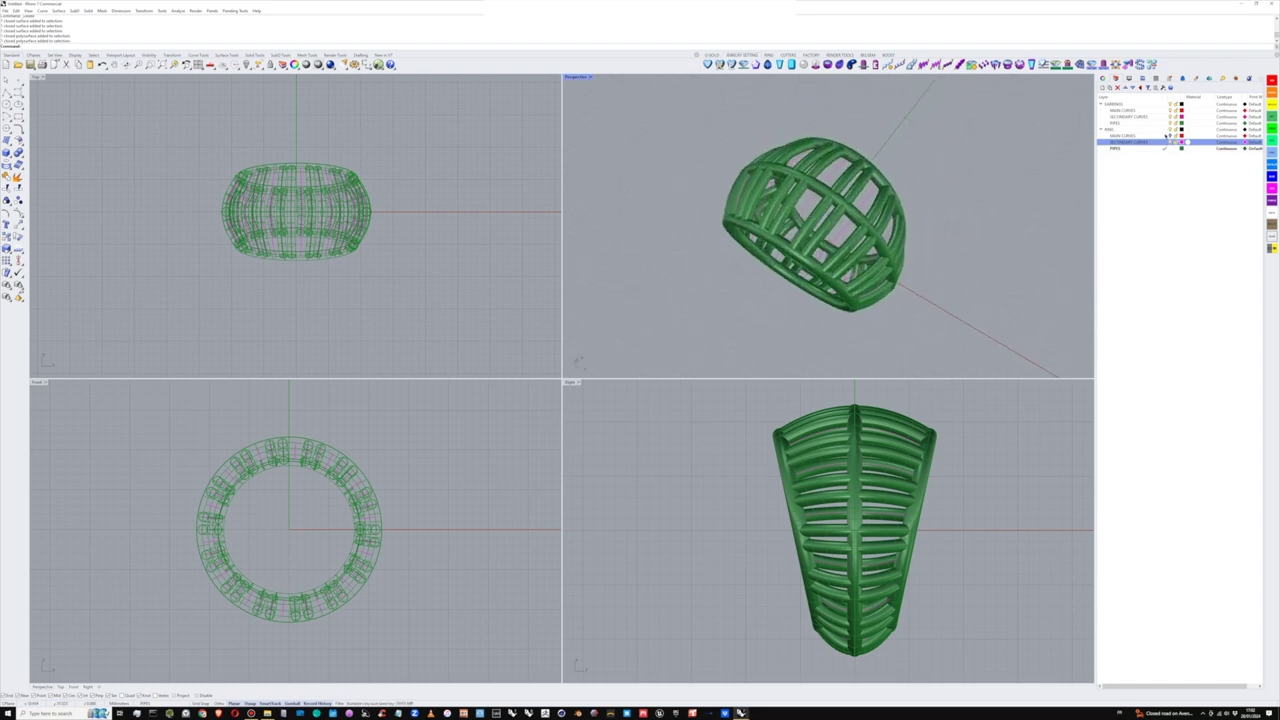
left_click(1150, 129)
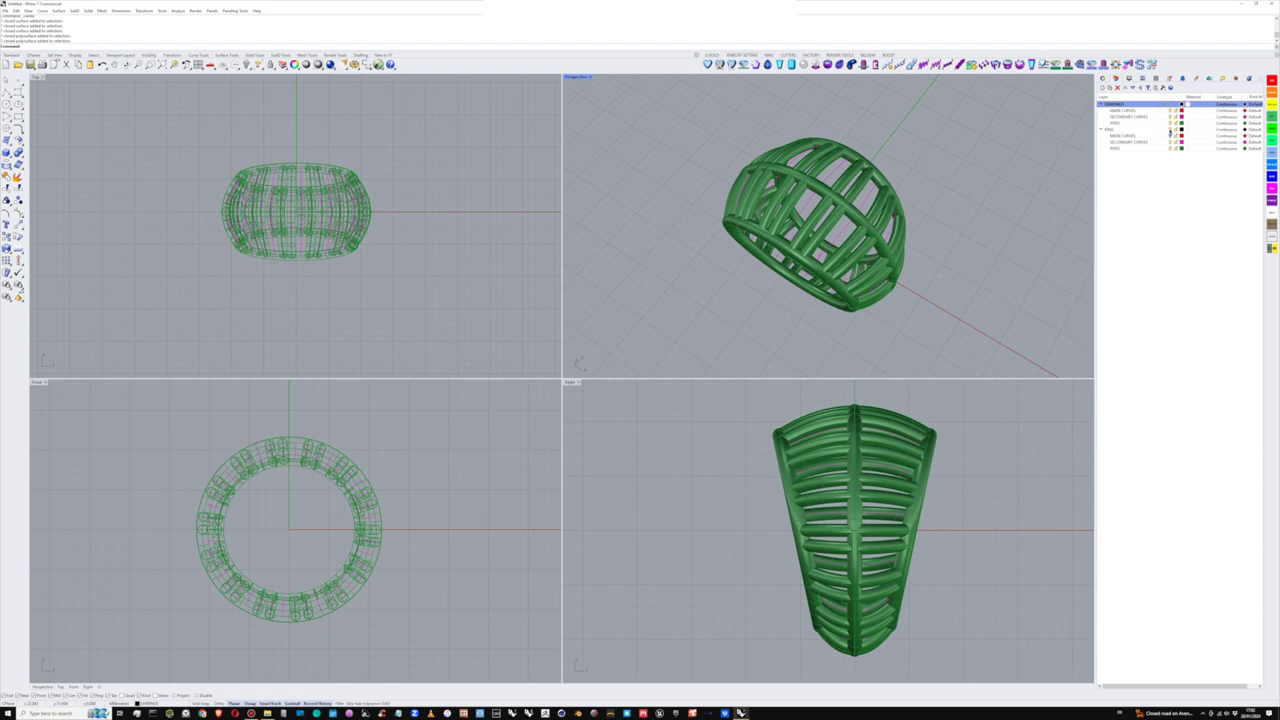
- Hide the whole RING layer together with its curve and pipe sublayers
left_click(1171, 130)
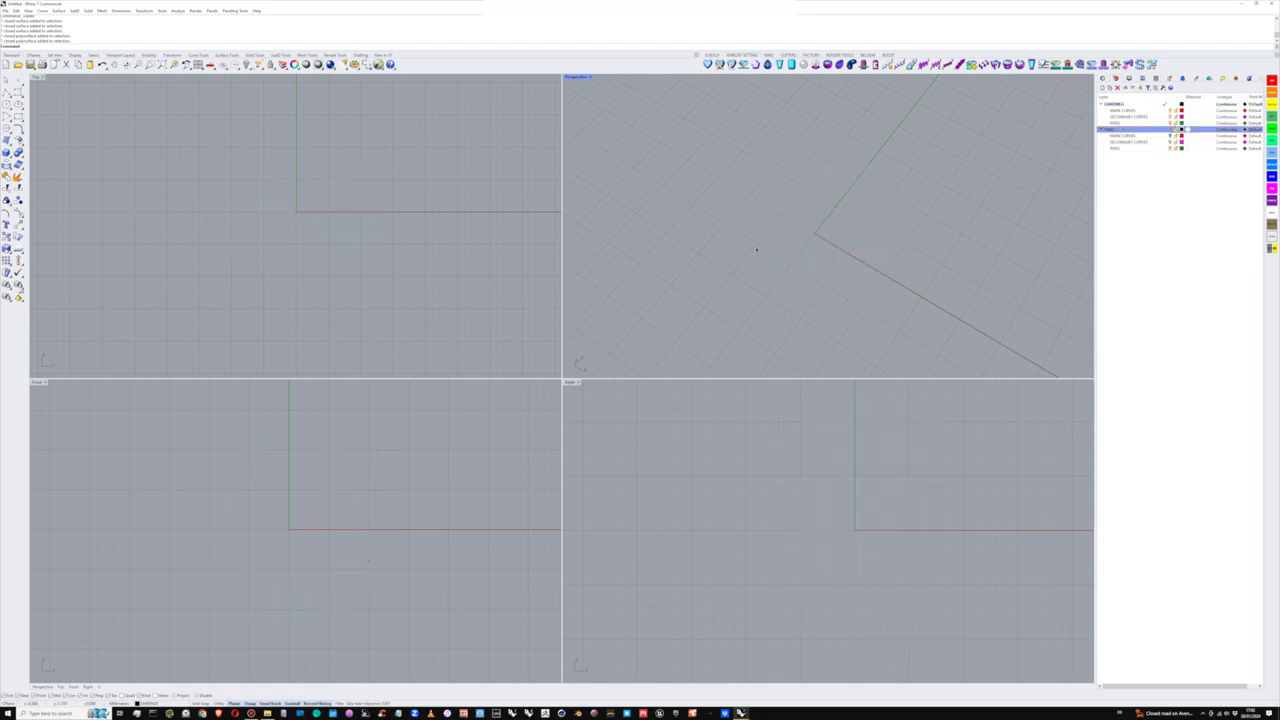
scroll(356, 251, "down", 1)
right_click_drag(291, 205, 311, 205)
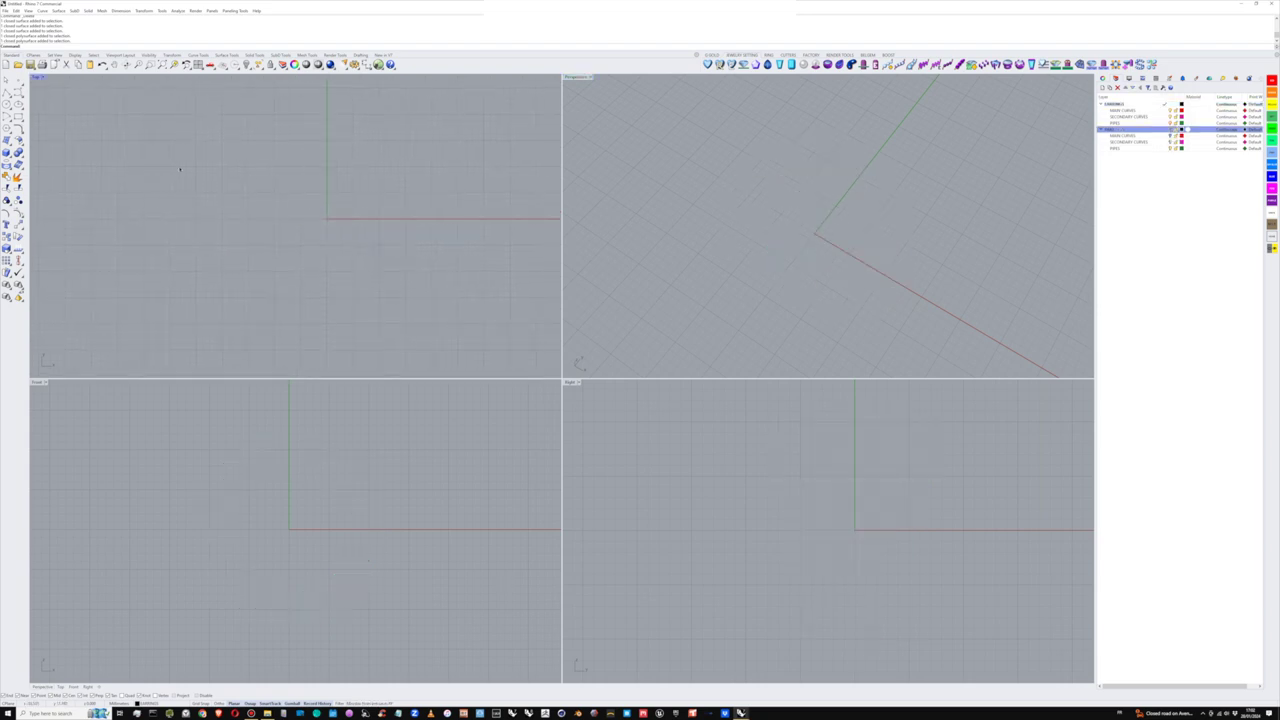
- Switch to the Grasshopper cull-pattern model and examine the Earring definition and the rib curves it previews
left_click(741, 713)
left_click(707, 692)
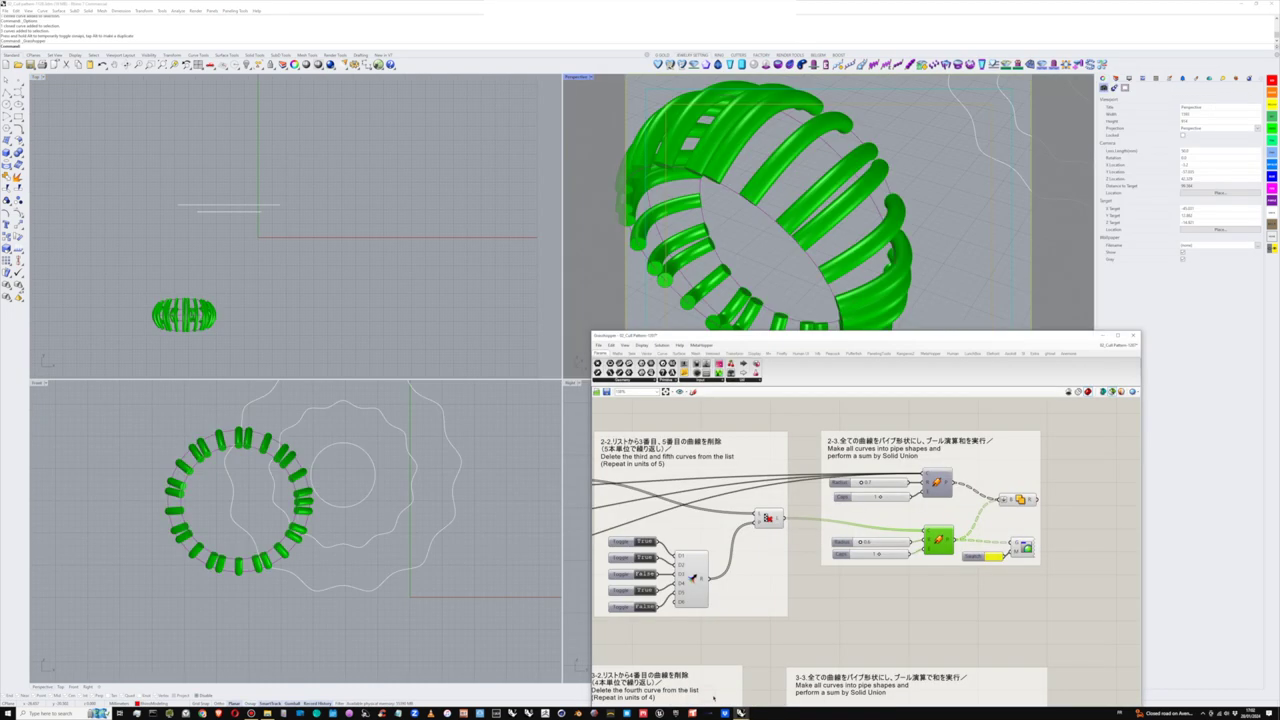
scroll(932, 596, "down", 2)
right_click_drag(874, 668, 1003, 540)
left_click(883, 500)
right_click_drag(841, 525, 903, 530)
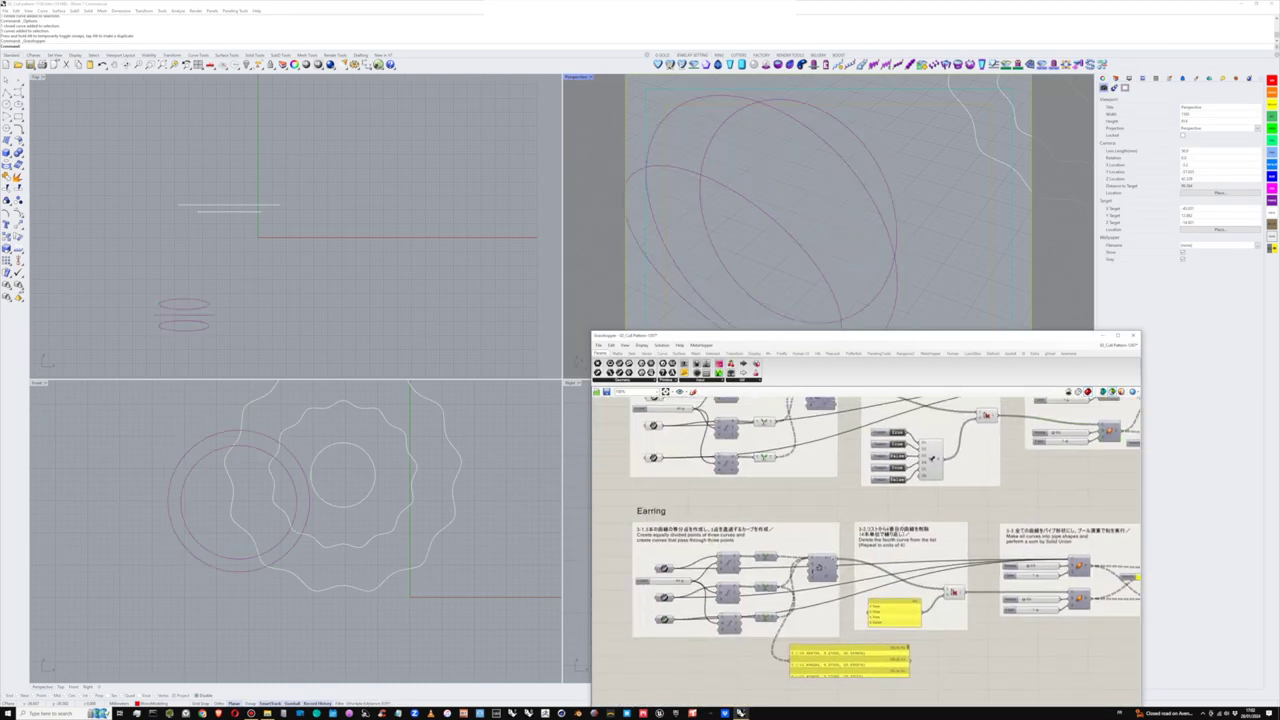
left_click(818, 567)
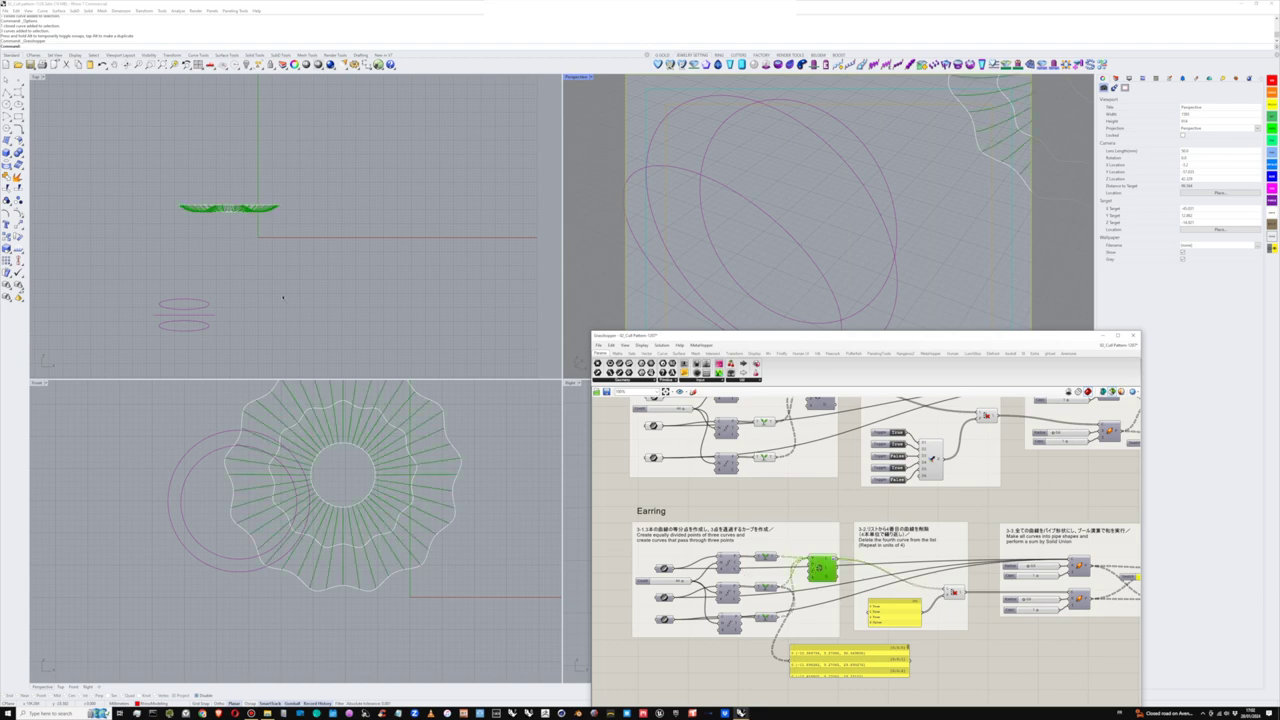
scroll(850, 274, "down", 6)
right_click_drag(940, 200, 746, 194, "shift")
scroll(750, 192, "up", 3)
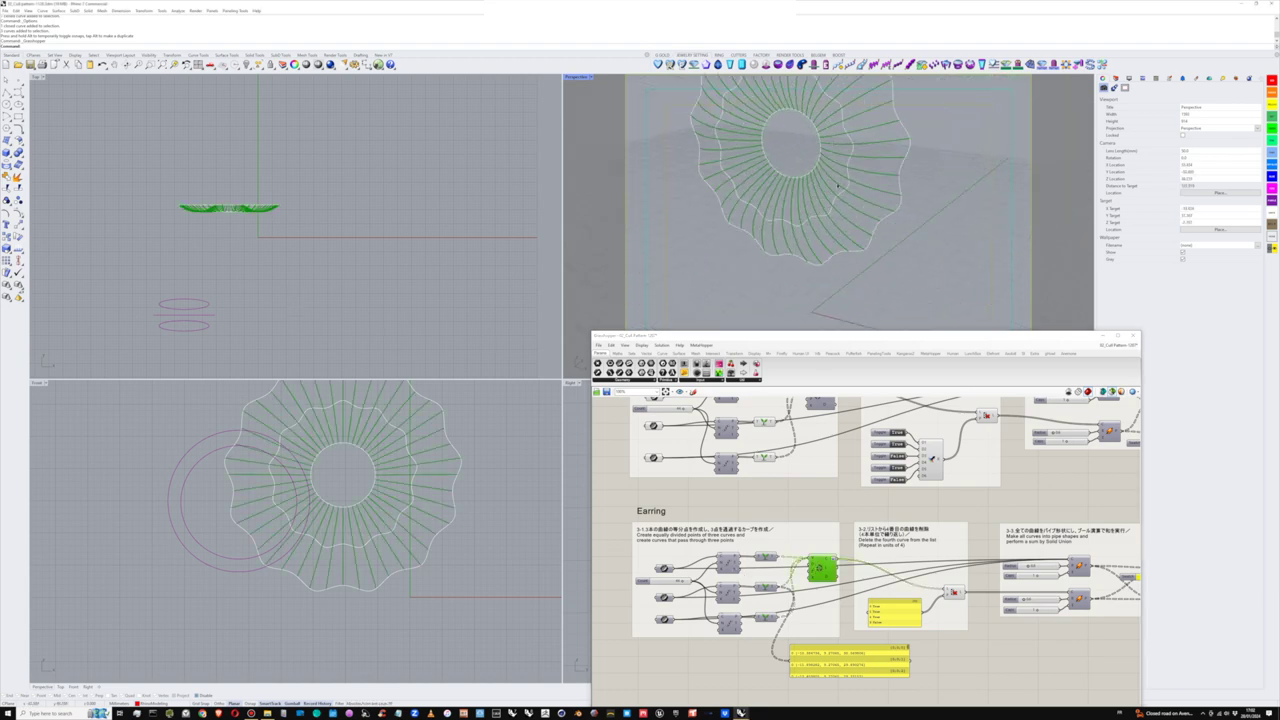
mouse_move(832, 162)
right_mouse_down()
mouse_move(852, 231)
mouse_move(770, 225)
mouse_move(803, 206)
right_mouse_up()
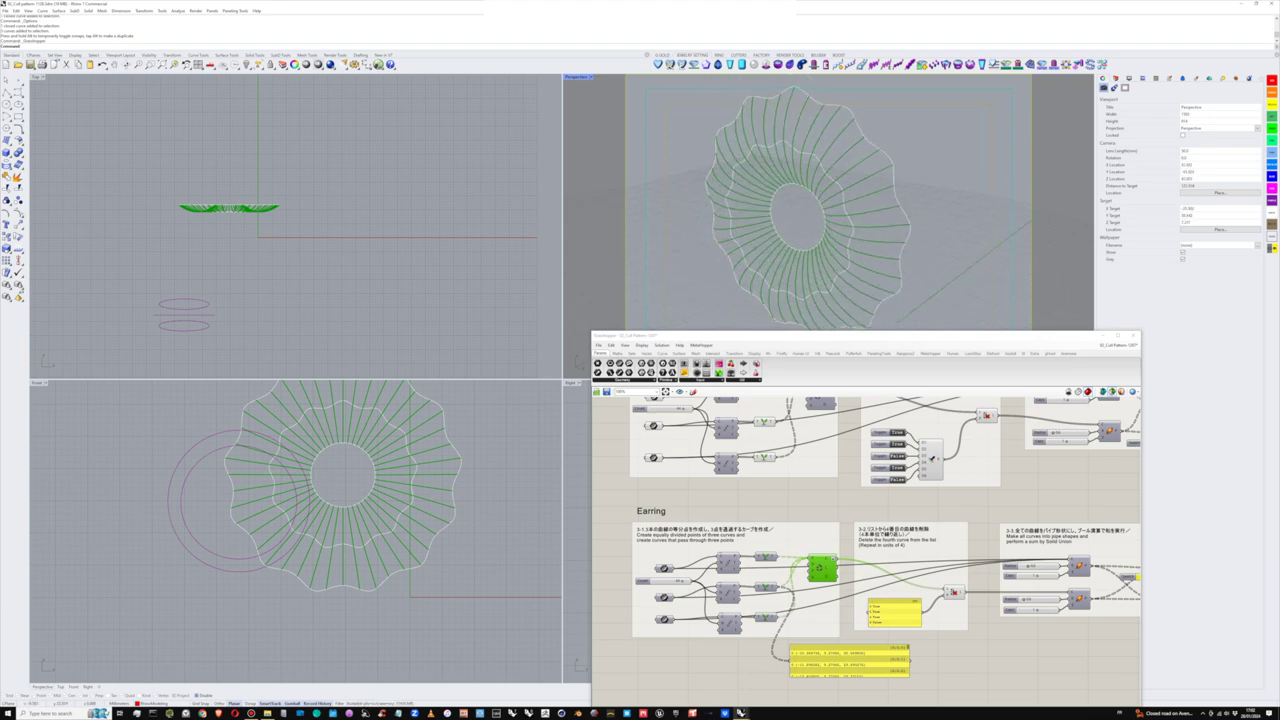
- Return to the untitled Rhino model and draw a 35 mm diameter circle centred on the origin, on the earrings' MAIN CURVES layer
left_click(777, 683)
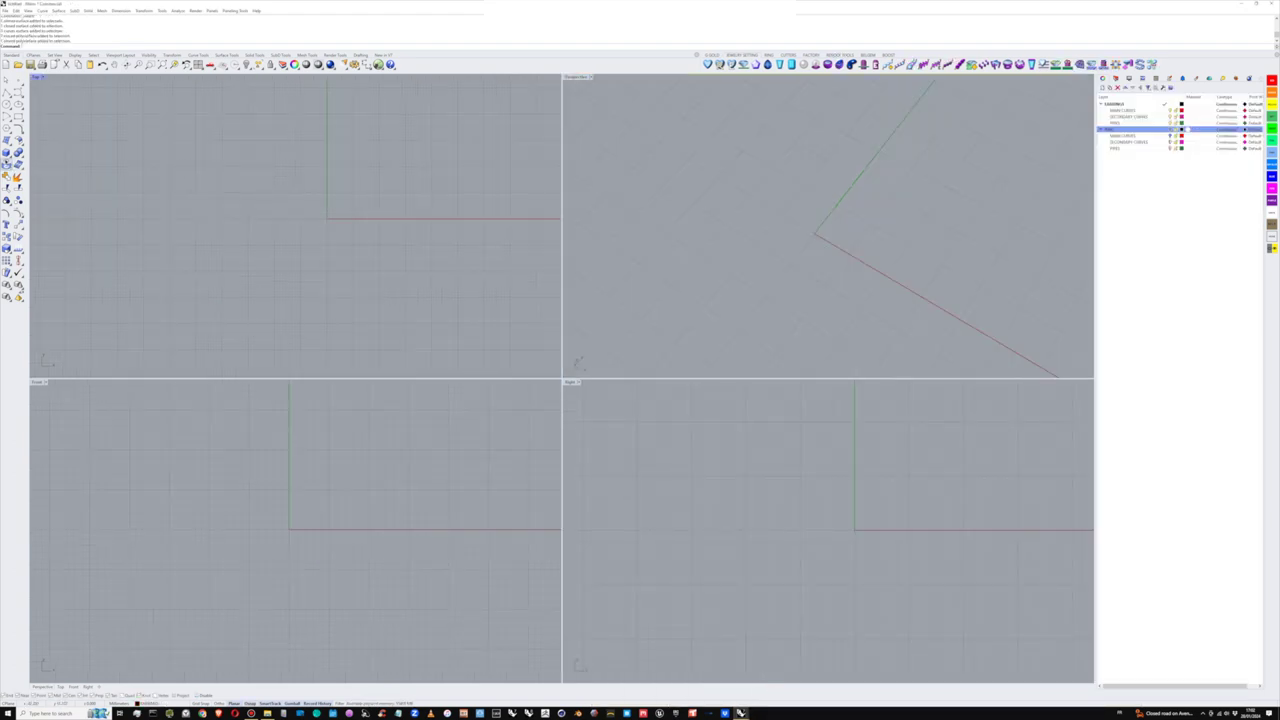
left_click(7, 104)
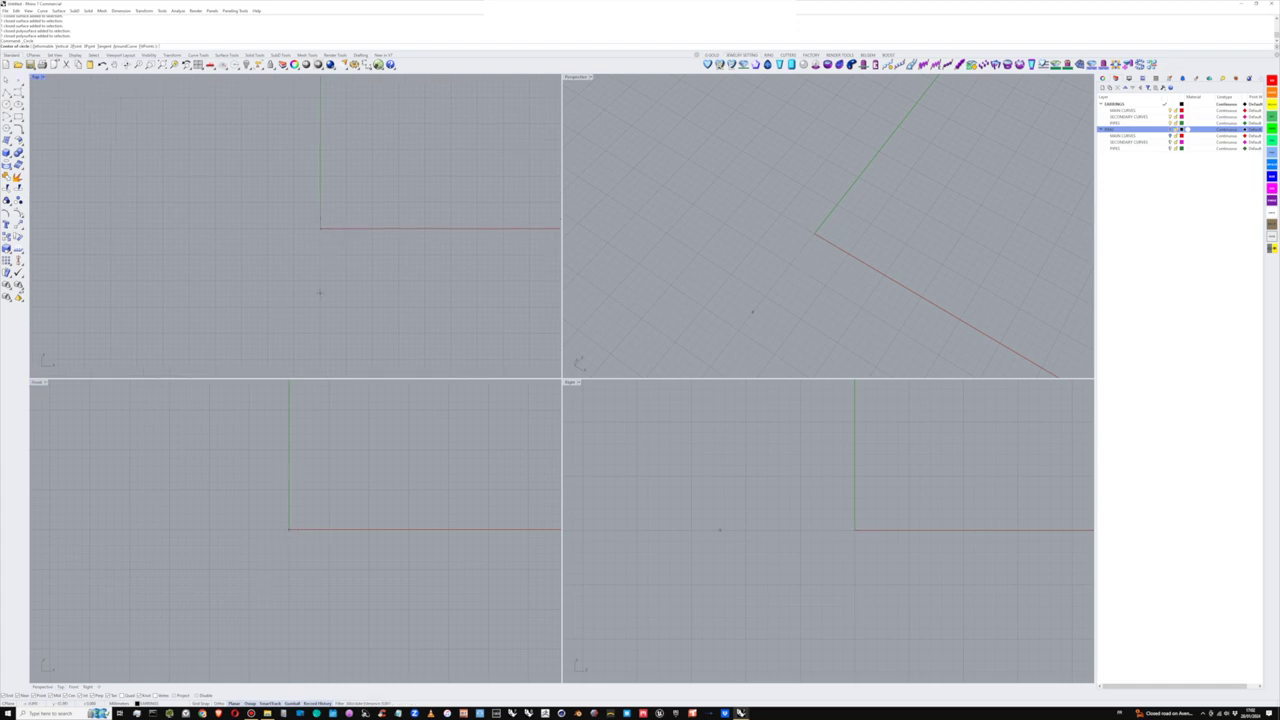
left_click(320, 228)
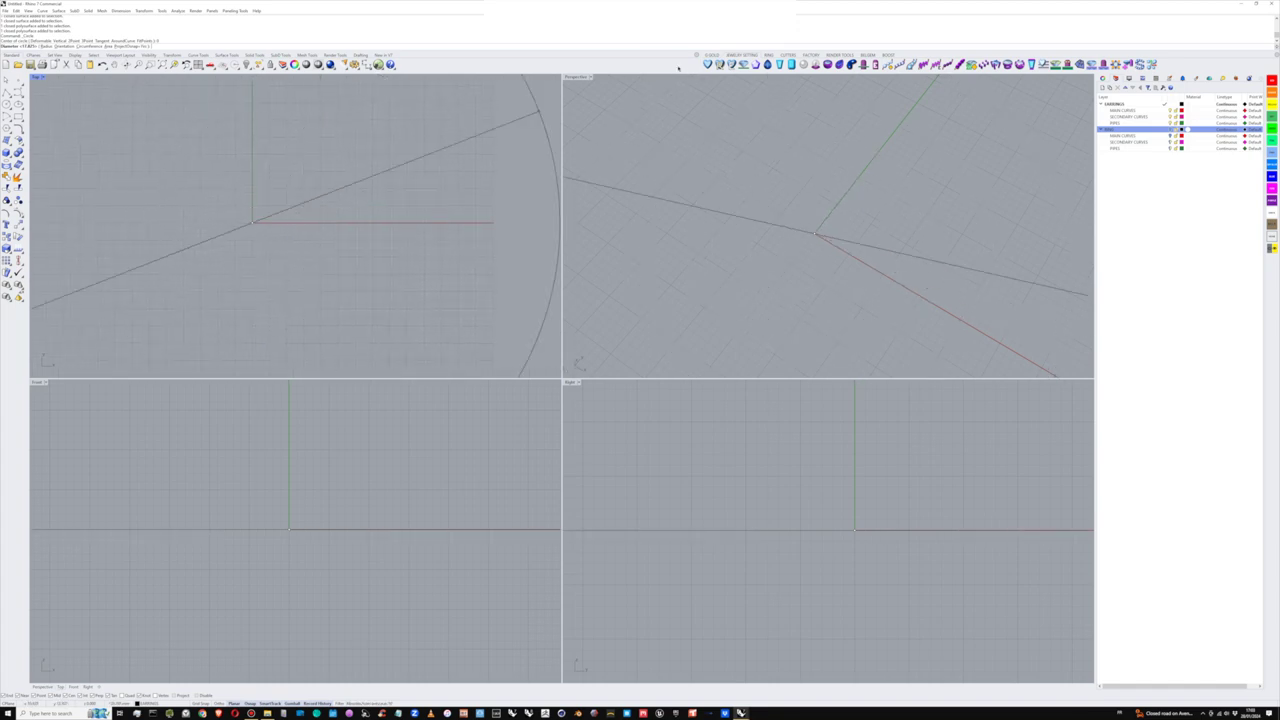
left_click(1165, 111)
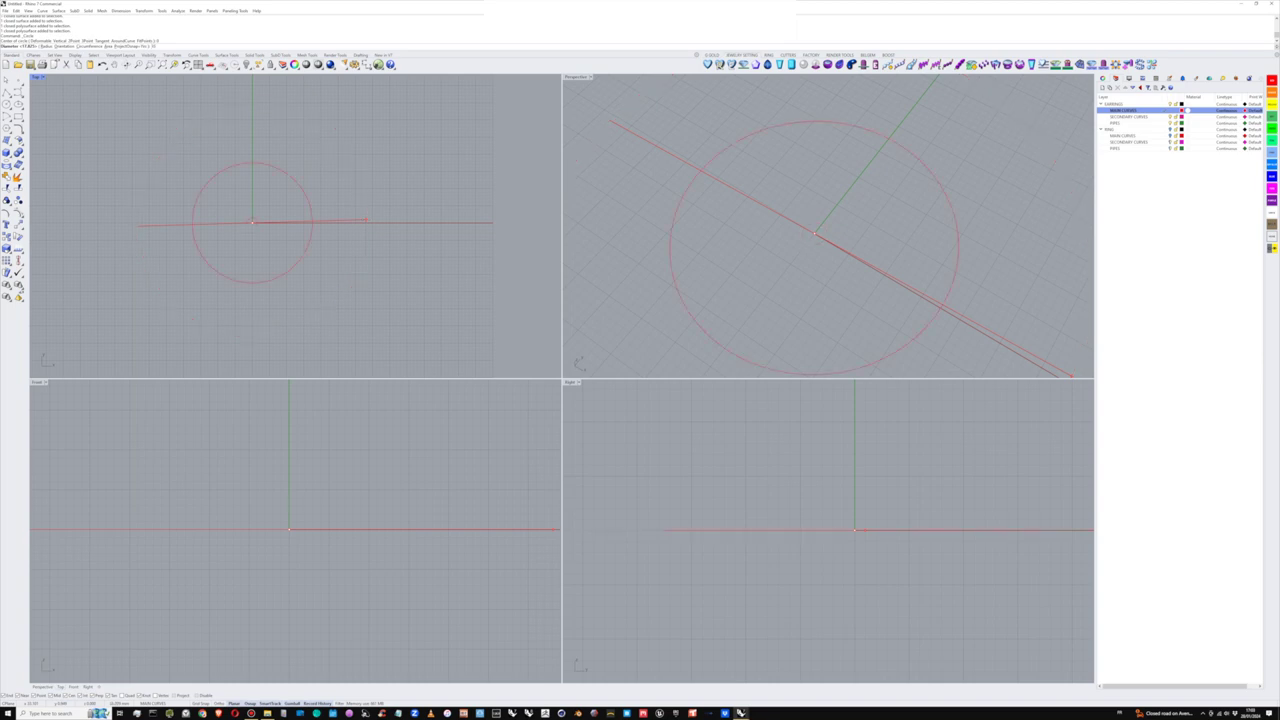
left_click(366, 220)
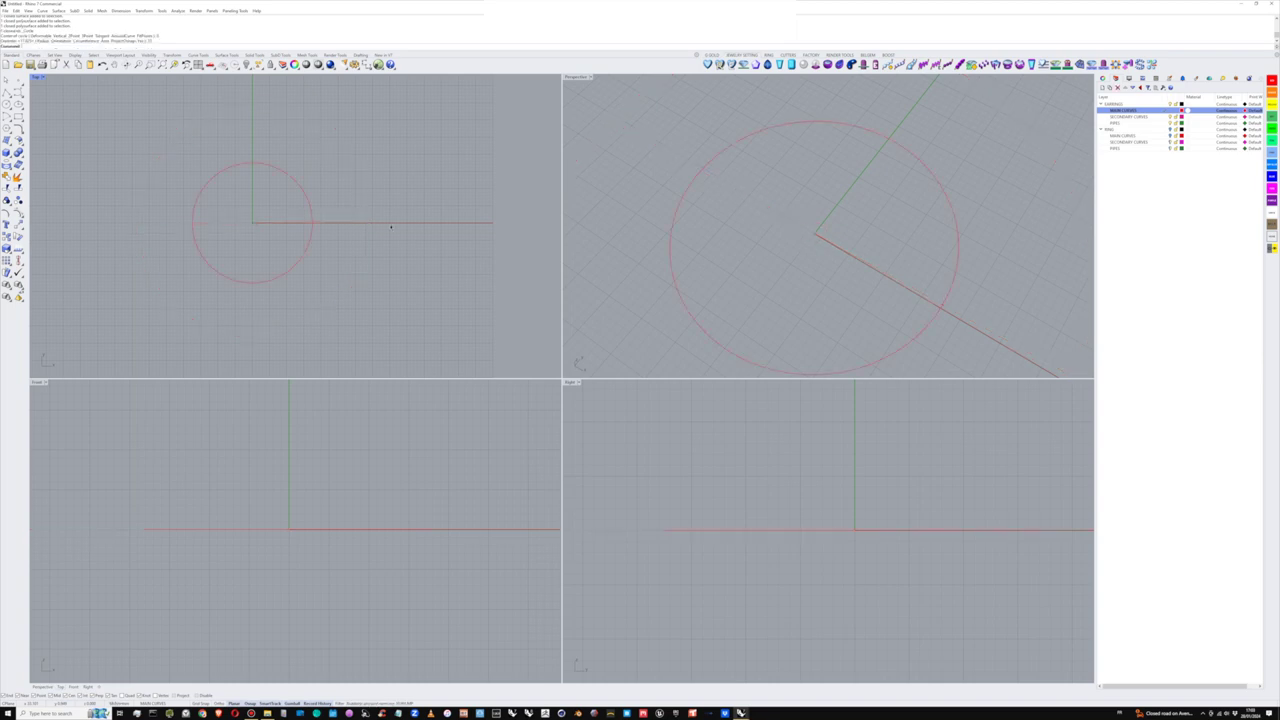
- Start Rebuild on the earring circle and open its point count for editing
scroll(317, 240, "up", 3)
scroll(300, 230, "up", 4)
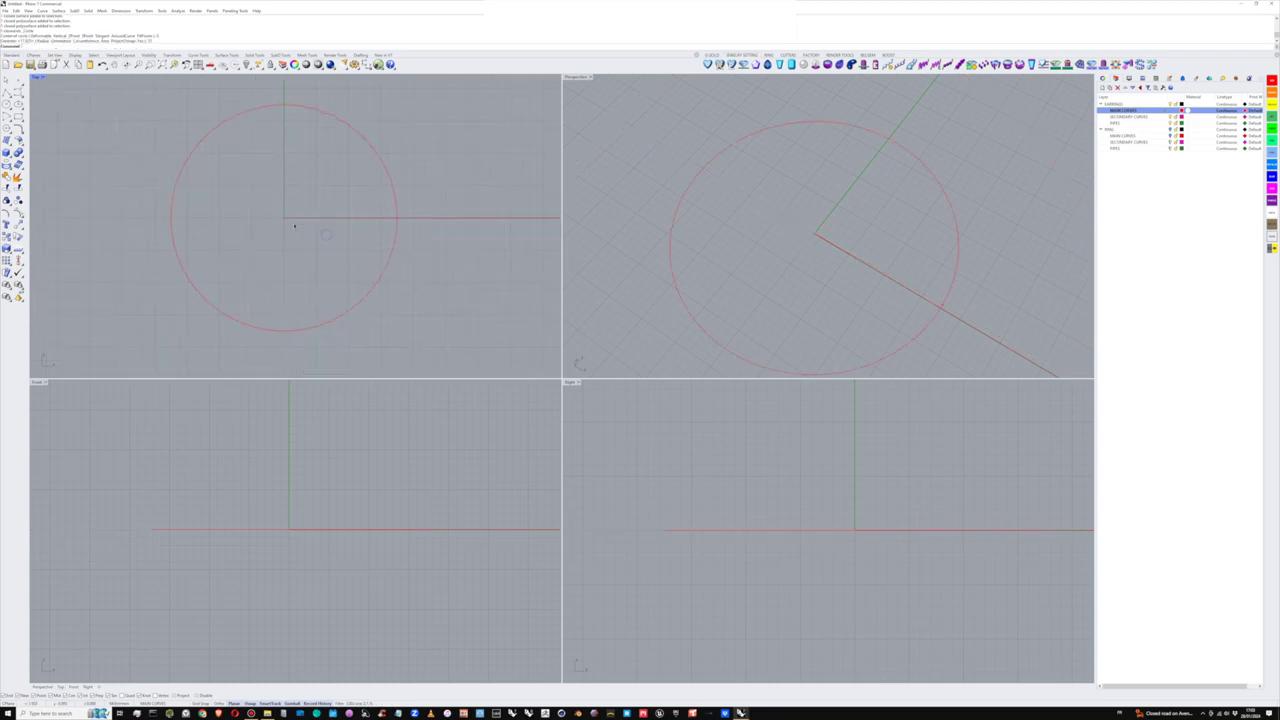
left_click_drag(218, 124, 150, 141)
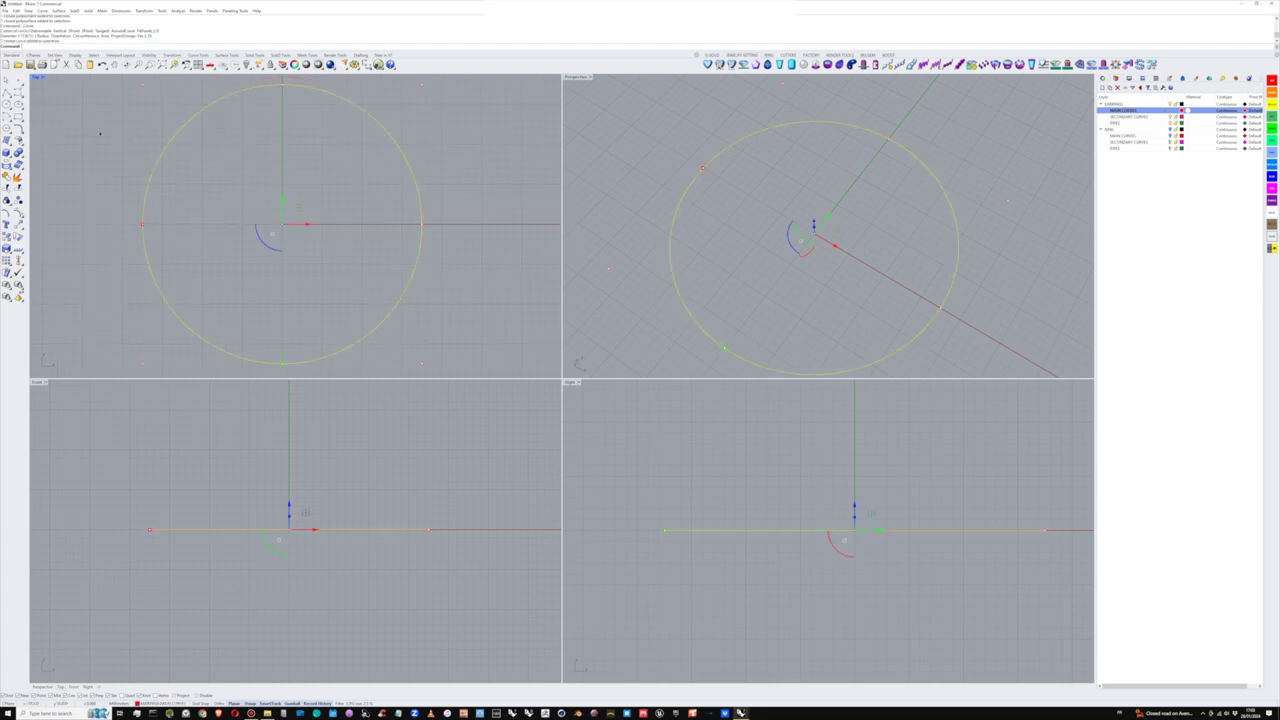
left_click(20, 131)
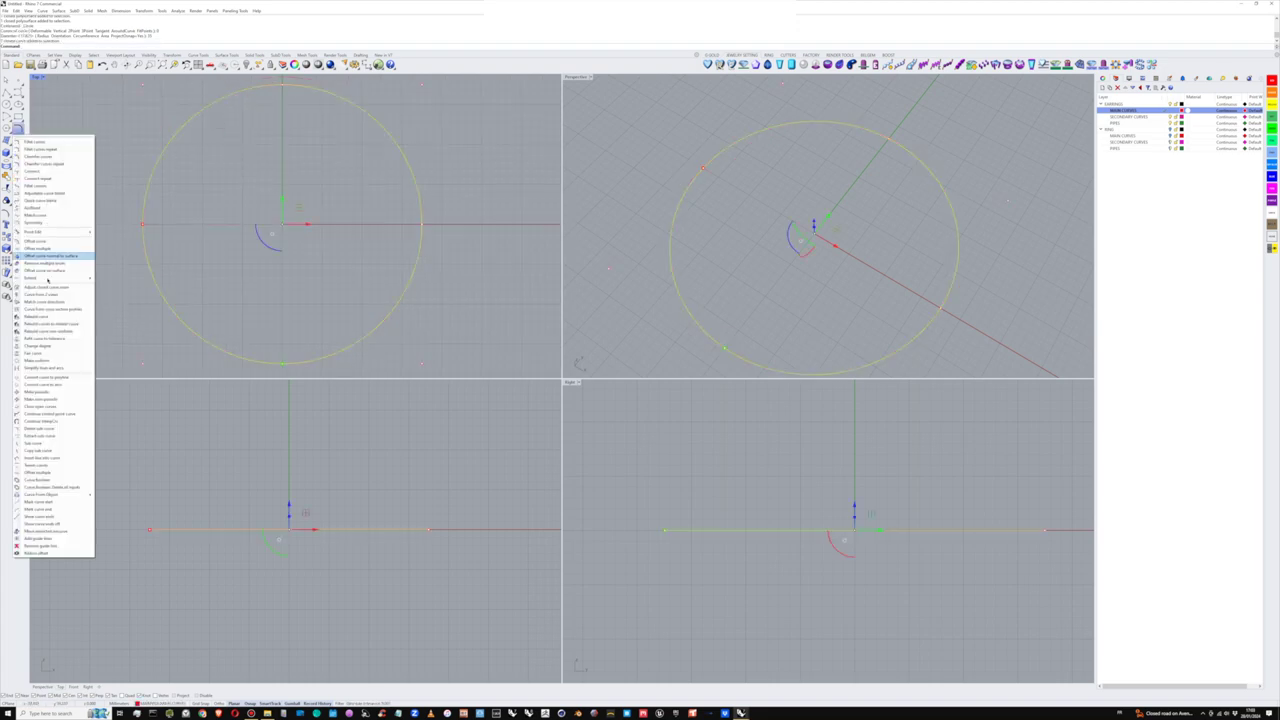
left_click(36, 316)
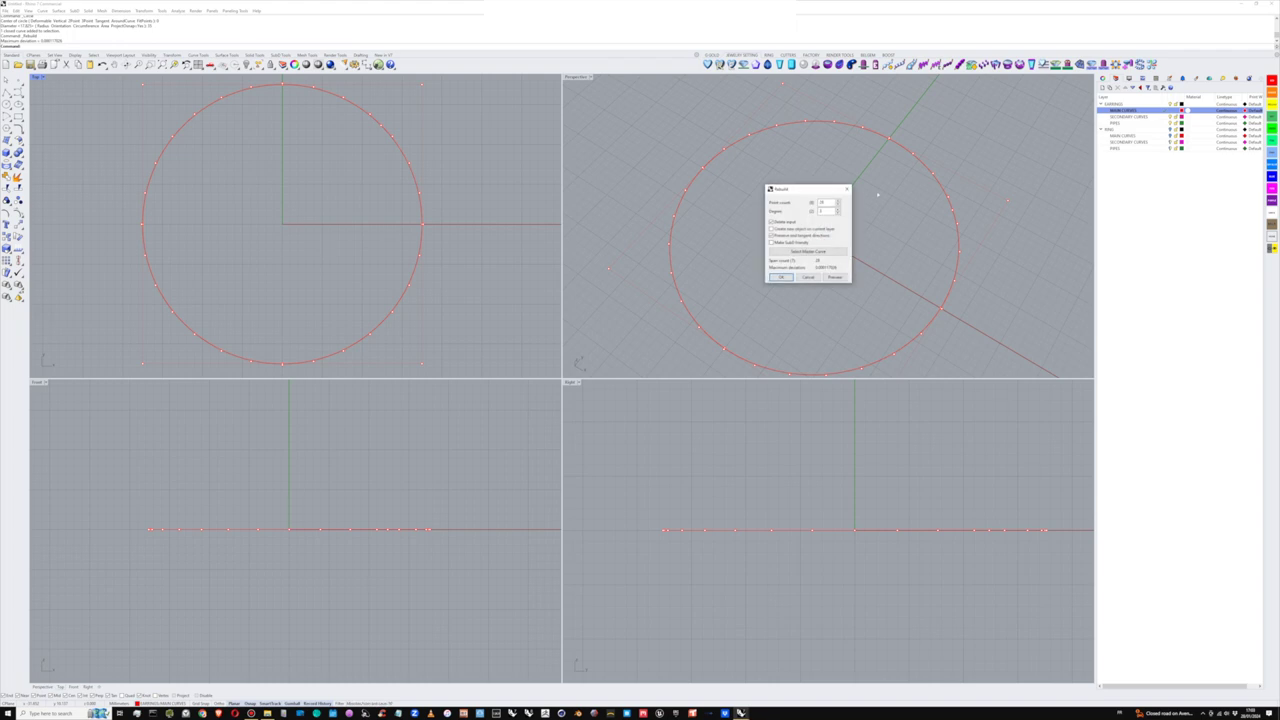
double_click(823, 203)
- Switch to the Grasshopper model and examine the division points on the outermost Earring curve and the division count
left_click(740, 713)
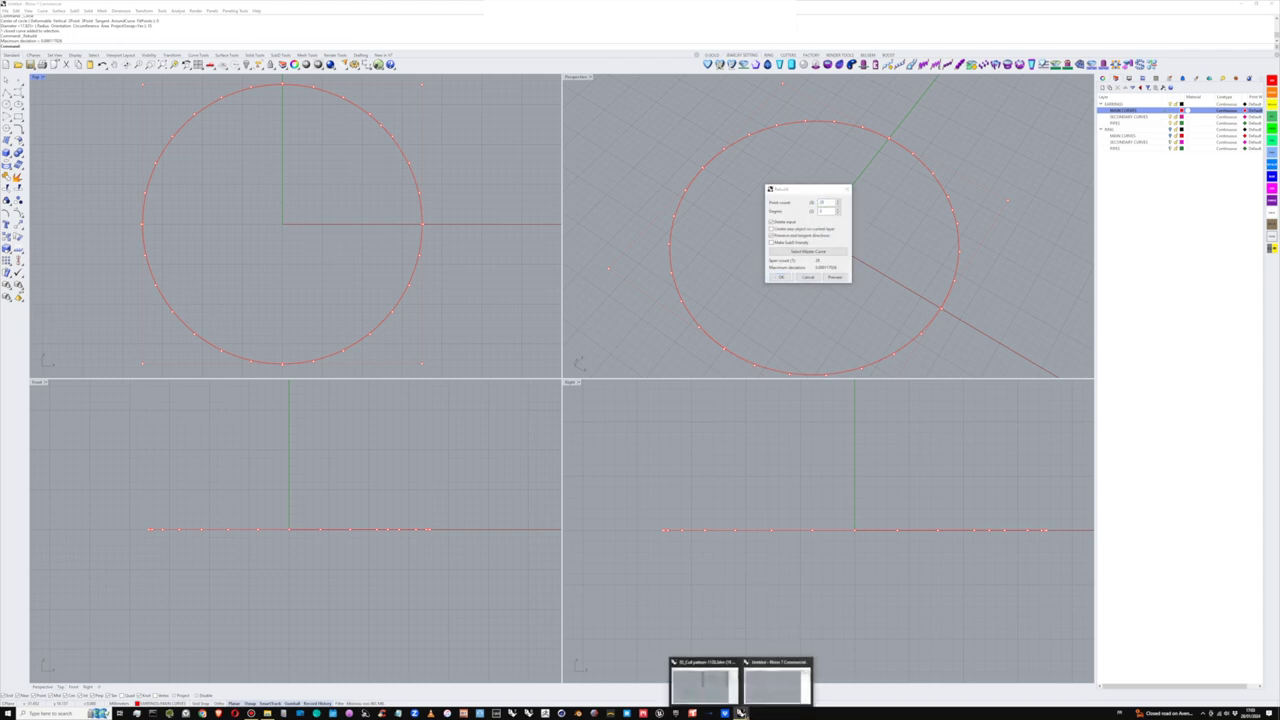
left_click(740, 713)
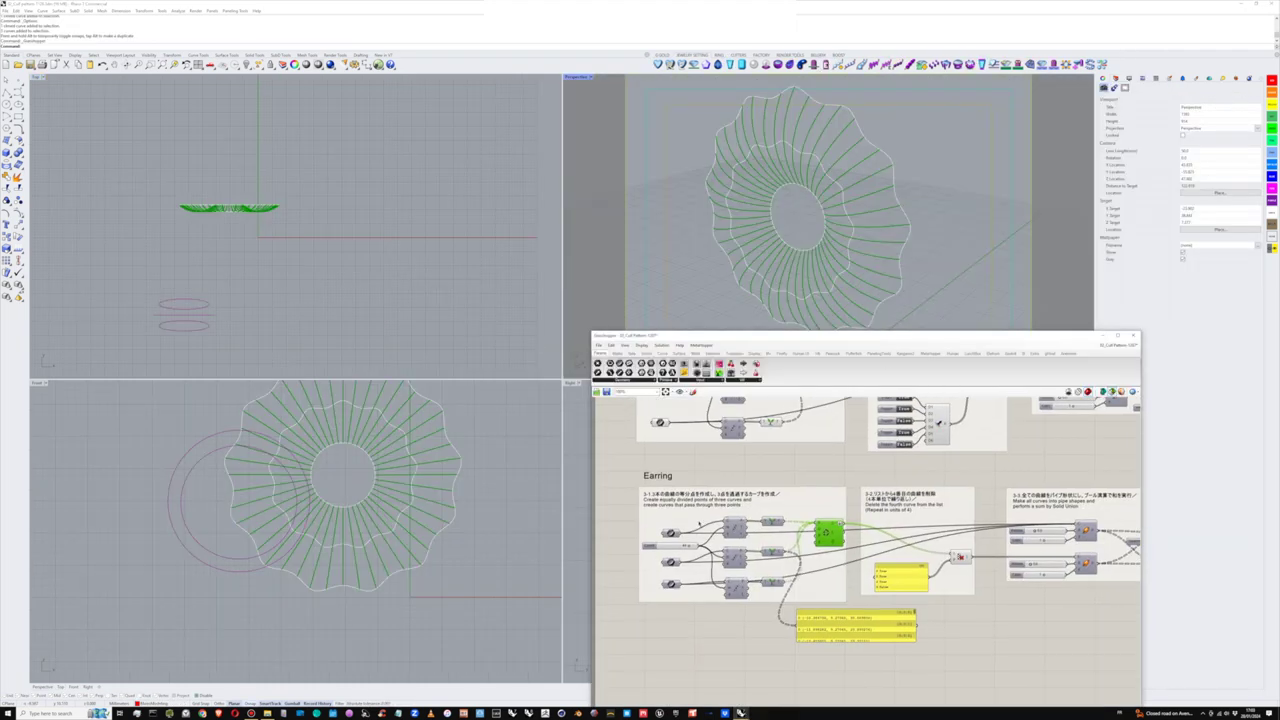
left_click(738, 529)
left_click(737, 584)
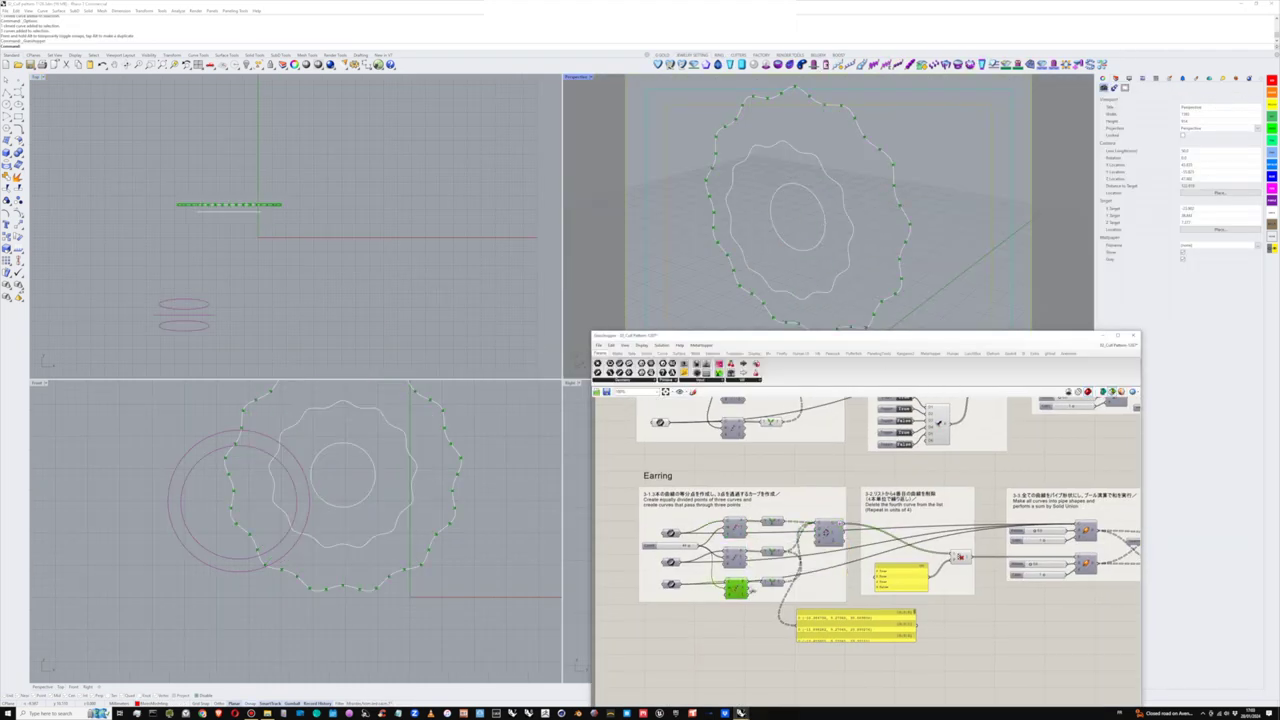
right_click_drag(767, 582, 772, 576)
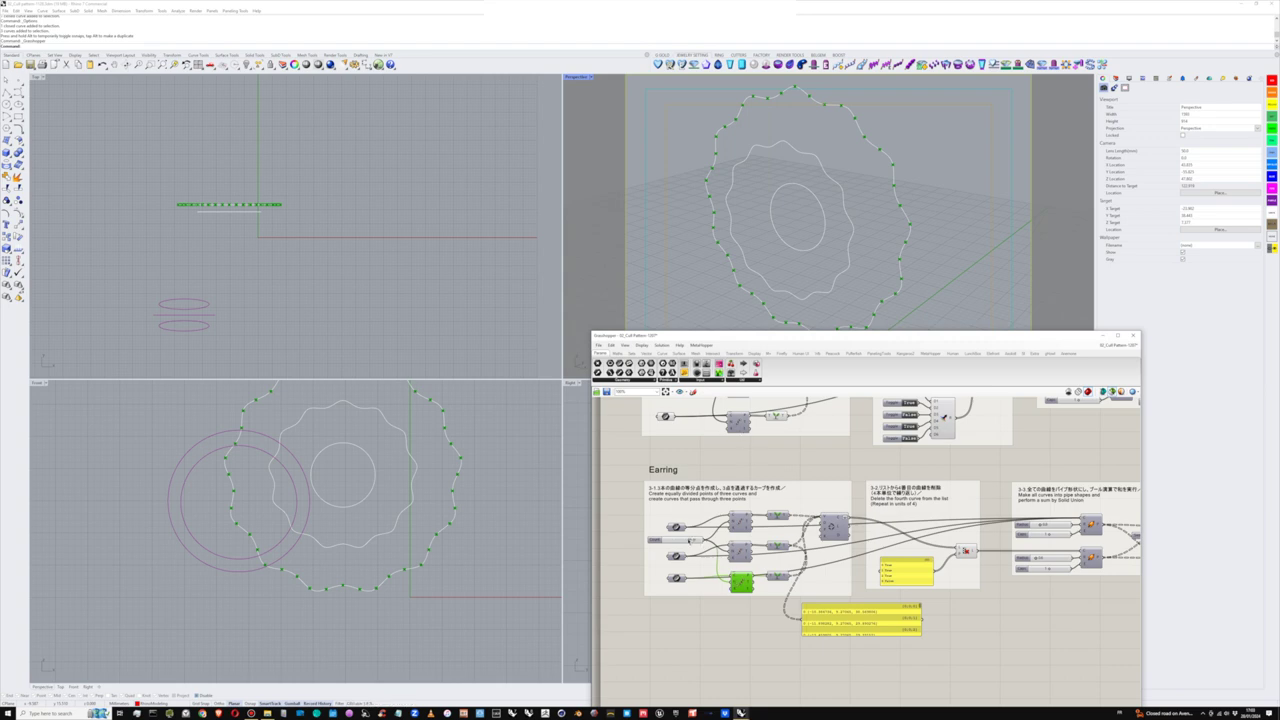
mouse_move(740, 712)
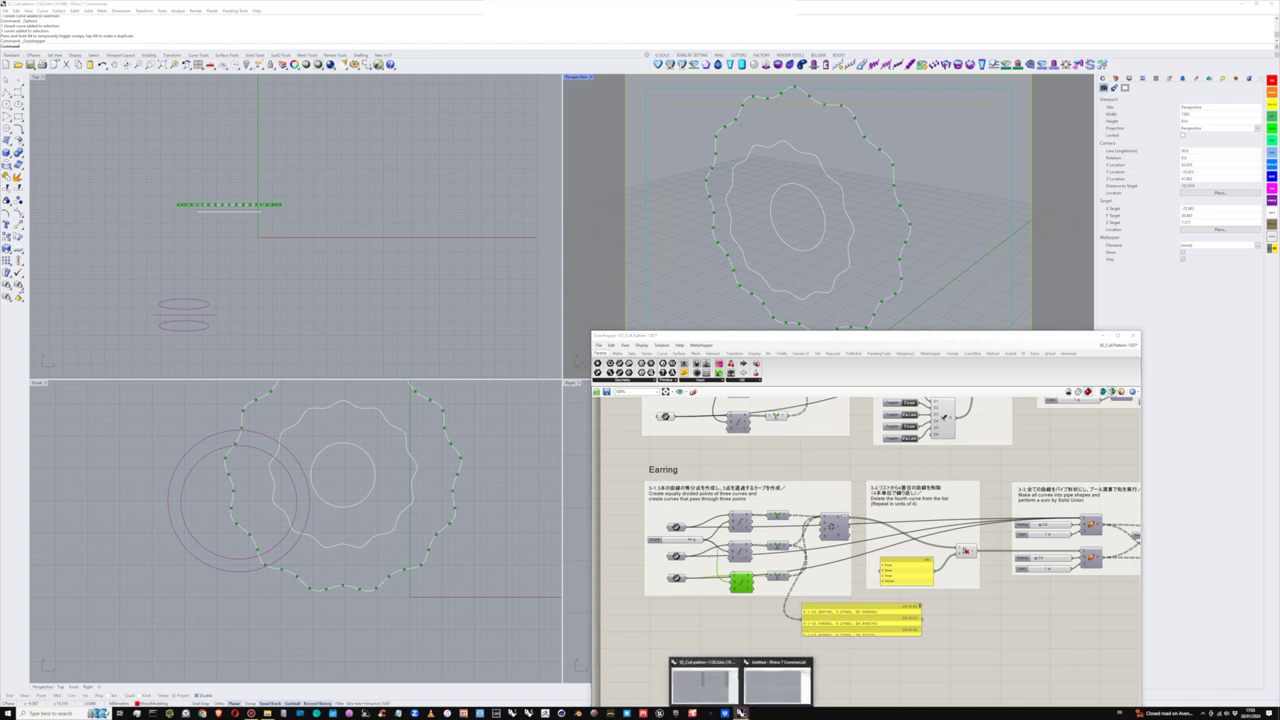
- Return to the untitled Rhino model and rebuild the earring circle with 44 points
left_click(776, 686)
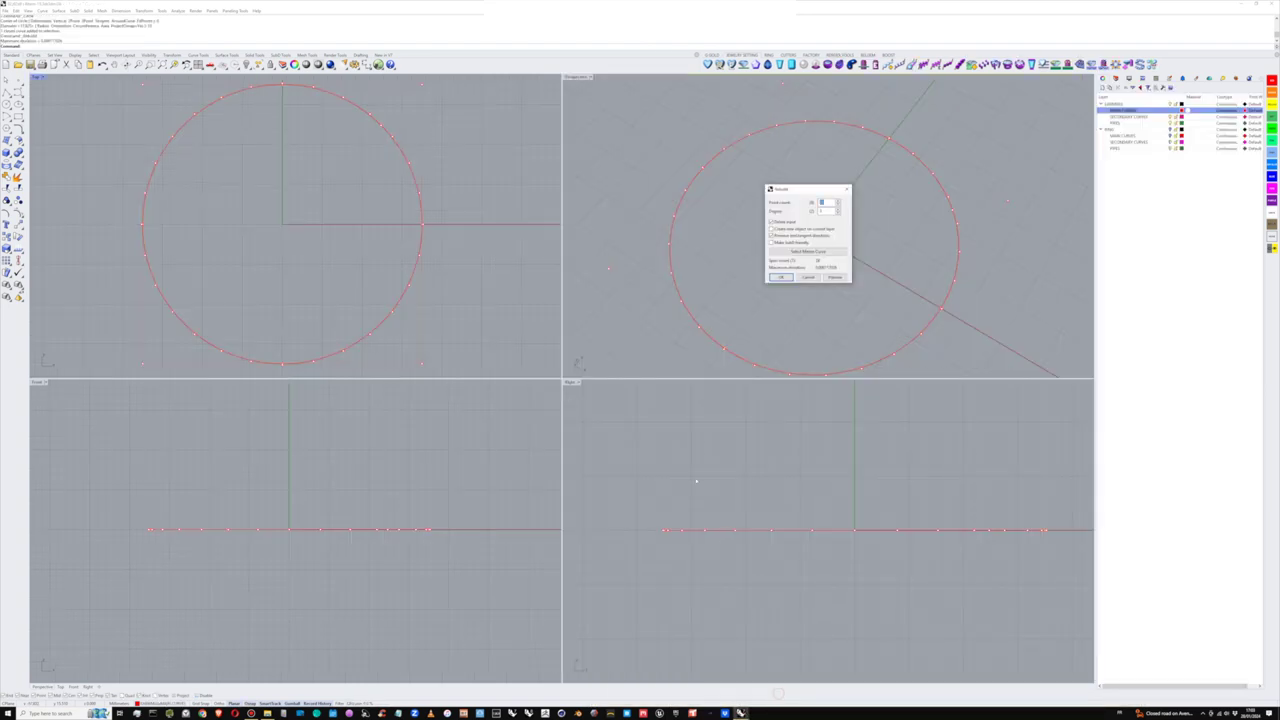
type("44")
key("Tab")
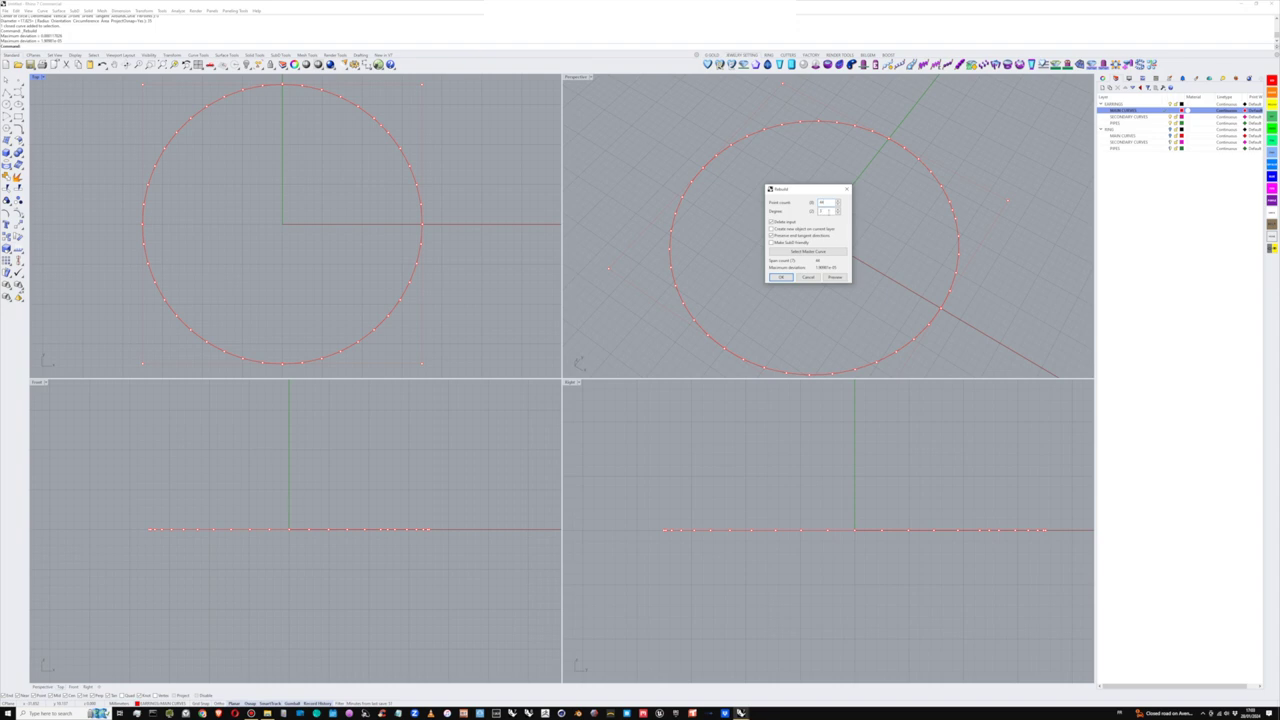
left_click(781, 277)
left_click(440, 322)
- Scale a copy of the rebuilt circle inward about its centre to make a smaller concentric circle
right_click_drag(401, 249, 411, 263)
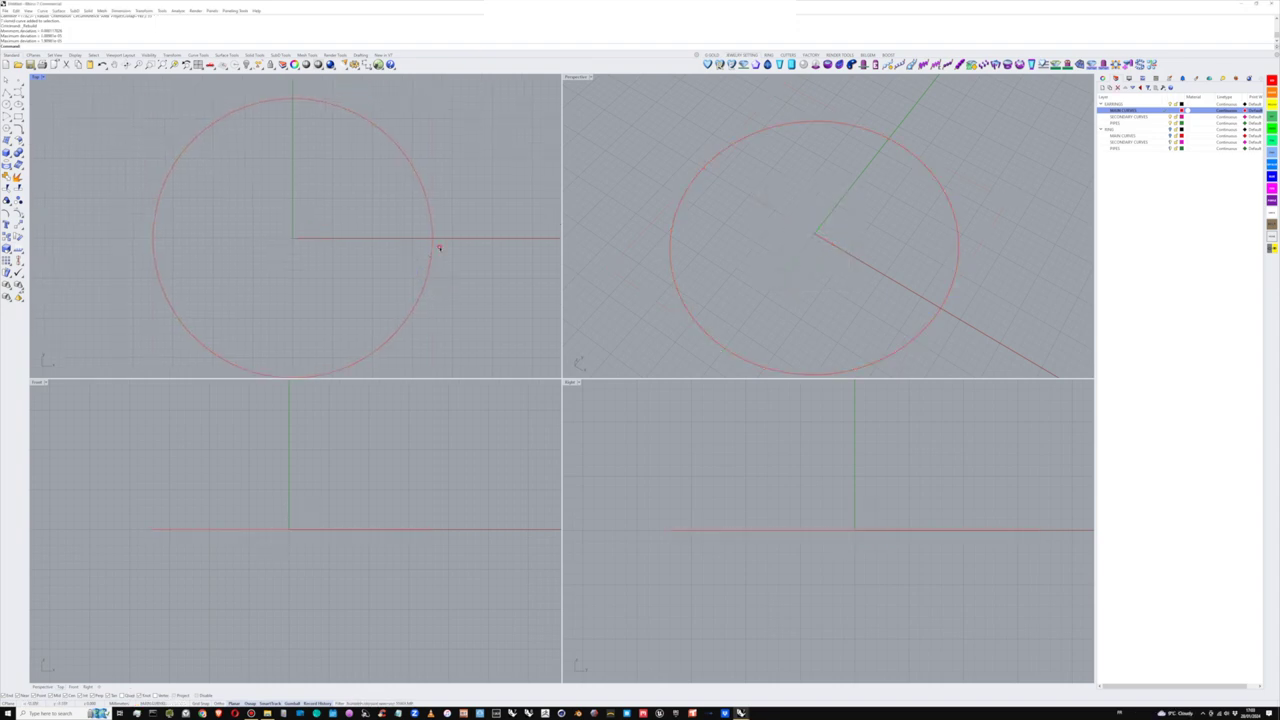
left_click(436, 246)
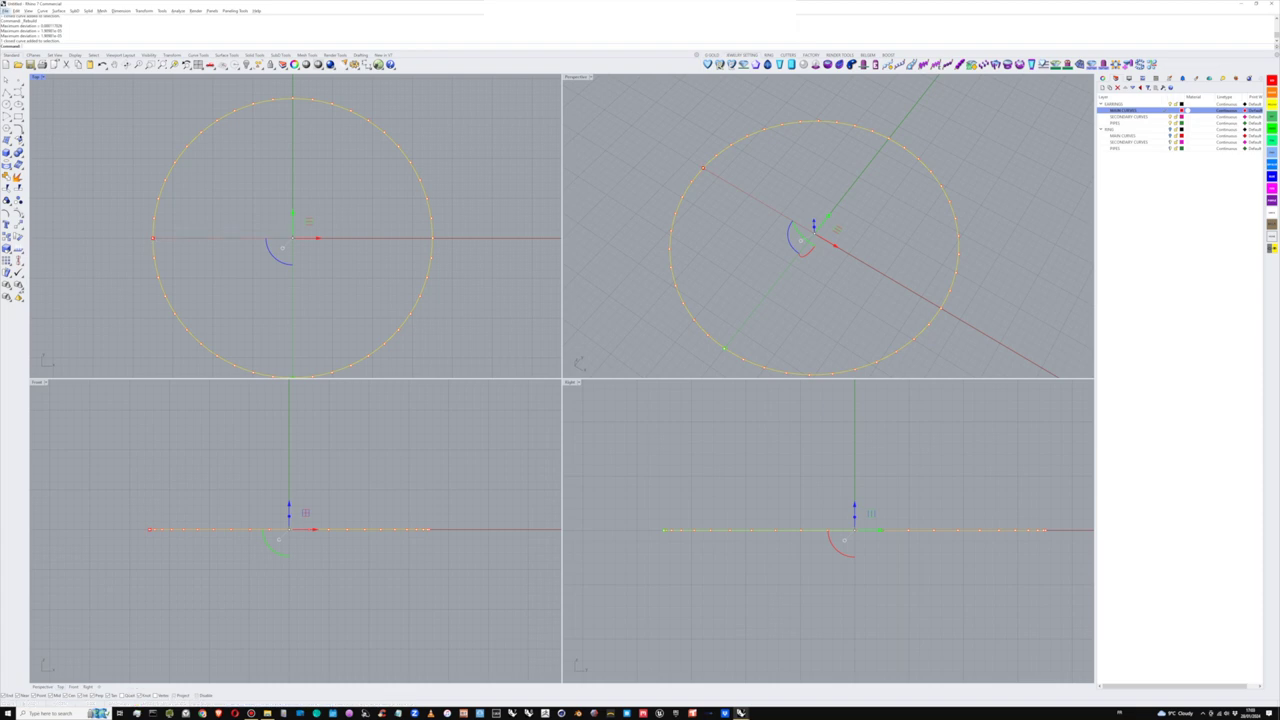
right_click_drag(260, 254, 245, 241)
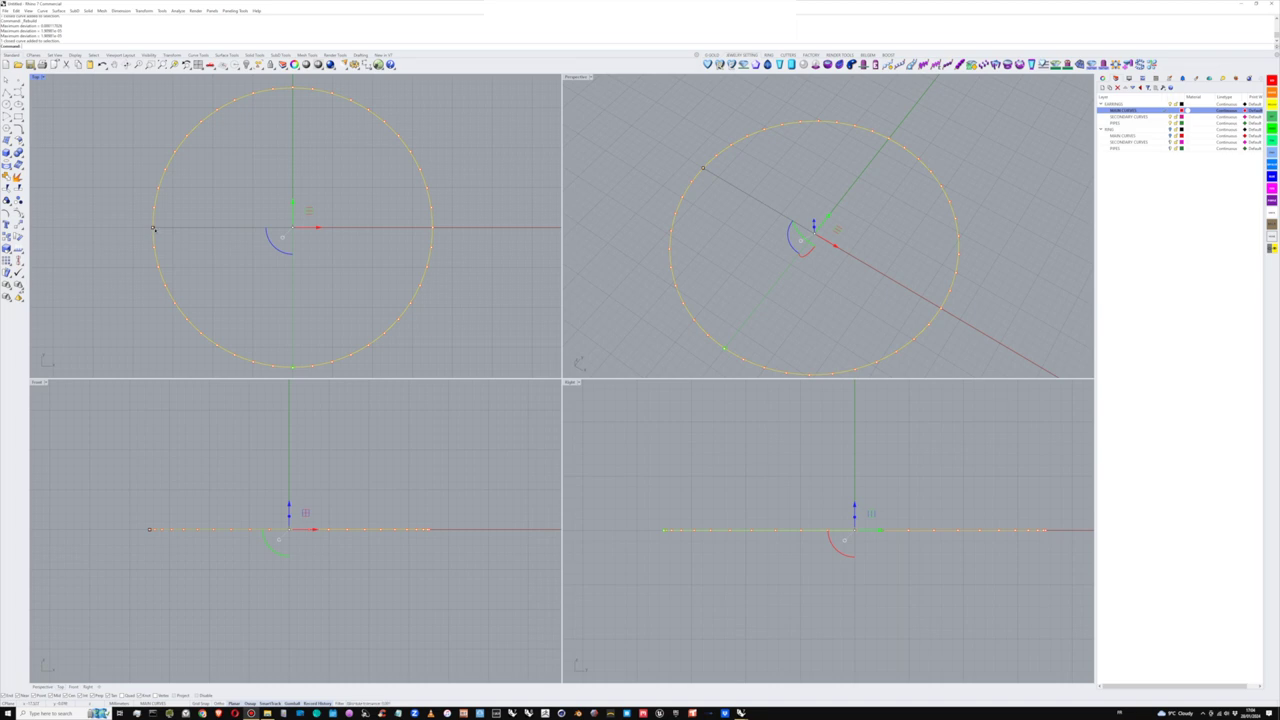
left_click_drag(153, 228, 214, 228)
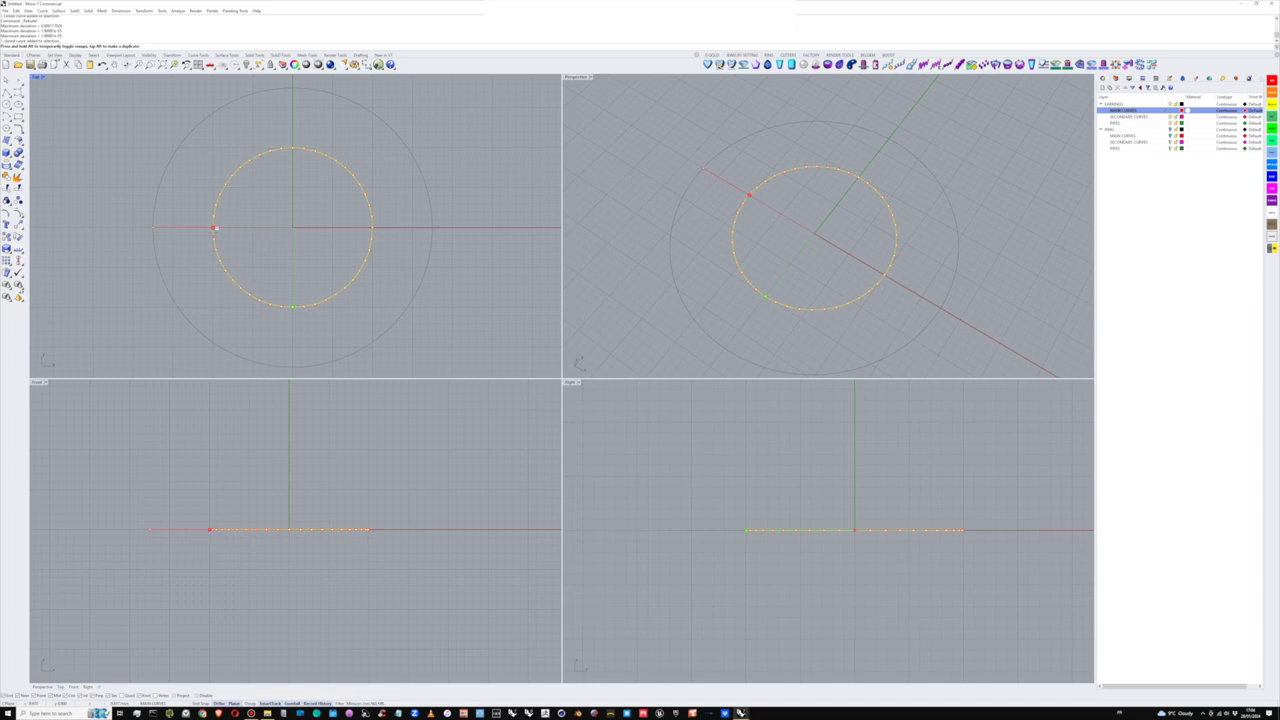
left_click_drag(214, 228, 214, 228, "alt+shift")
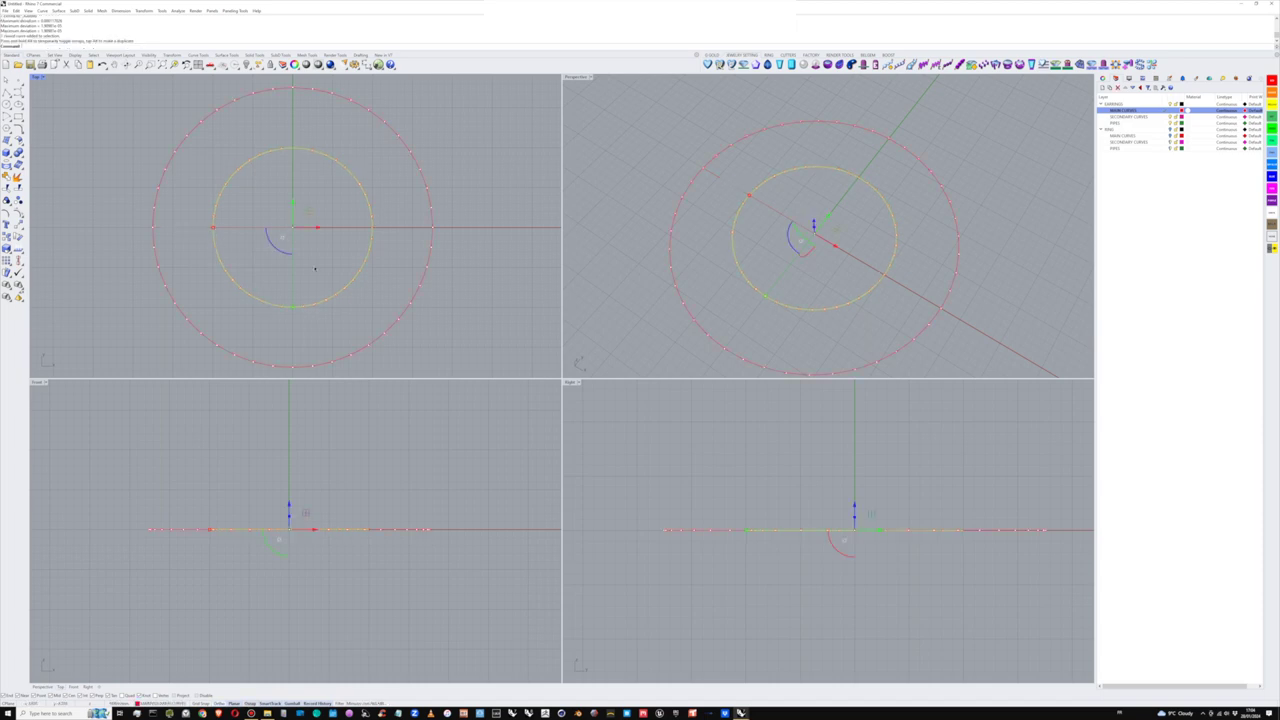
key("Escape")
left_click(370, 197)
left_click(387, 128, "shift")
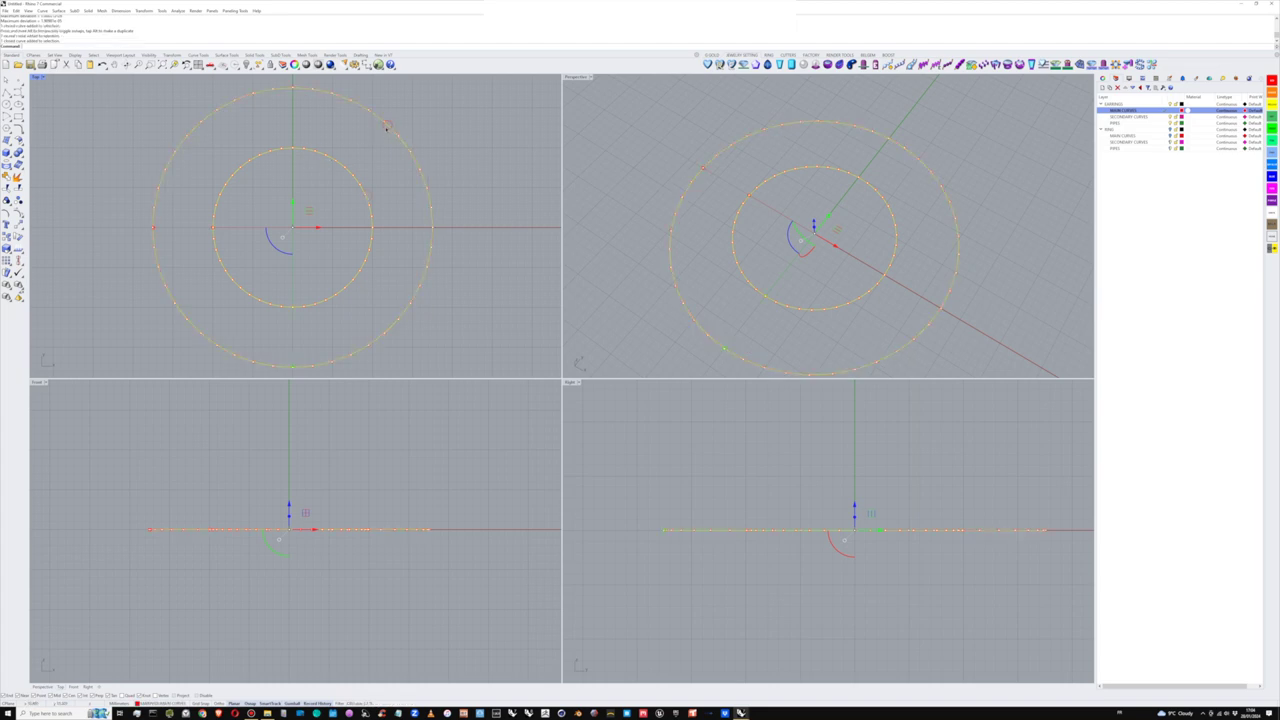
left_click(374, 136)
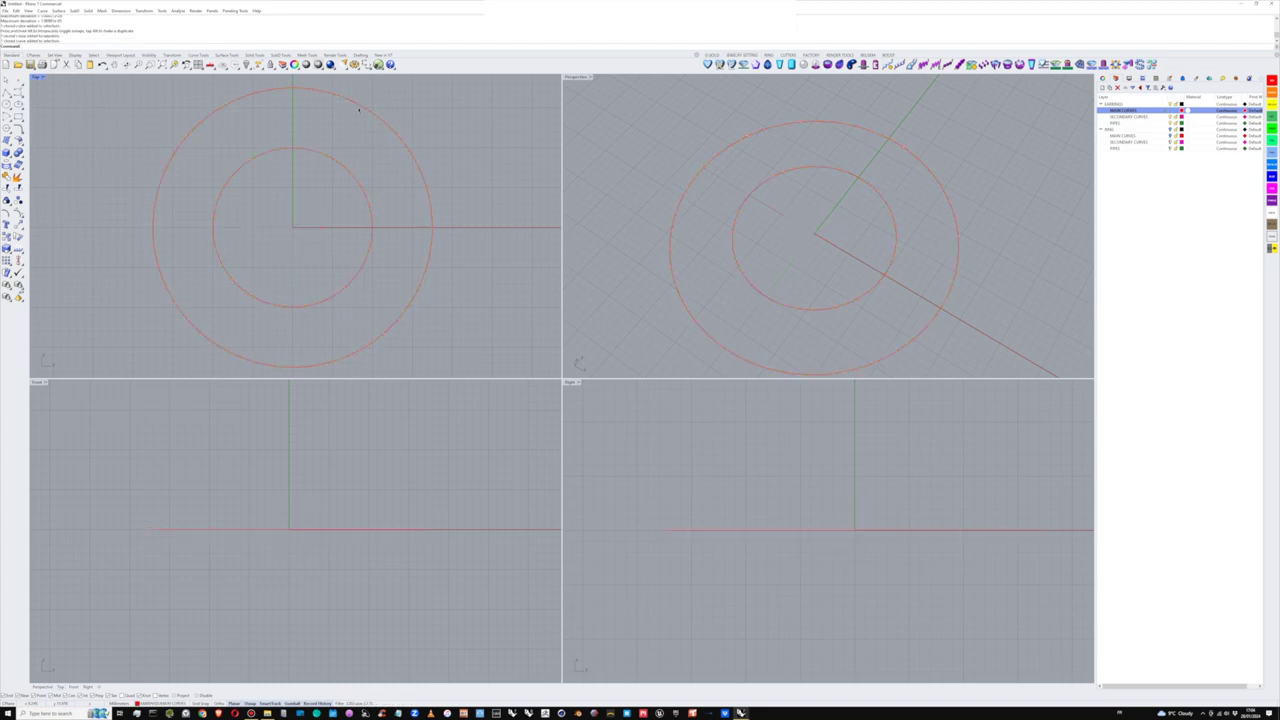
- Turn on the outer circle's control points and select the topmost one
left_click(287, 88)
right_click_drag(287, 88, 297, 97)
left_click_drag(293, 87, 312, 104)
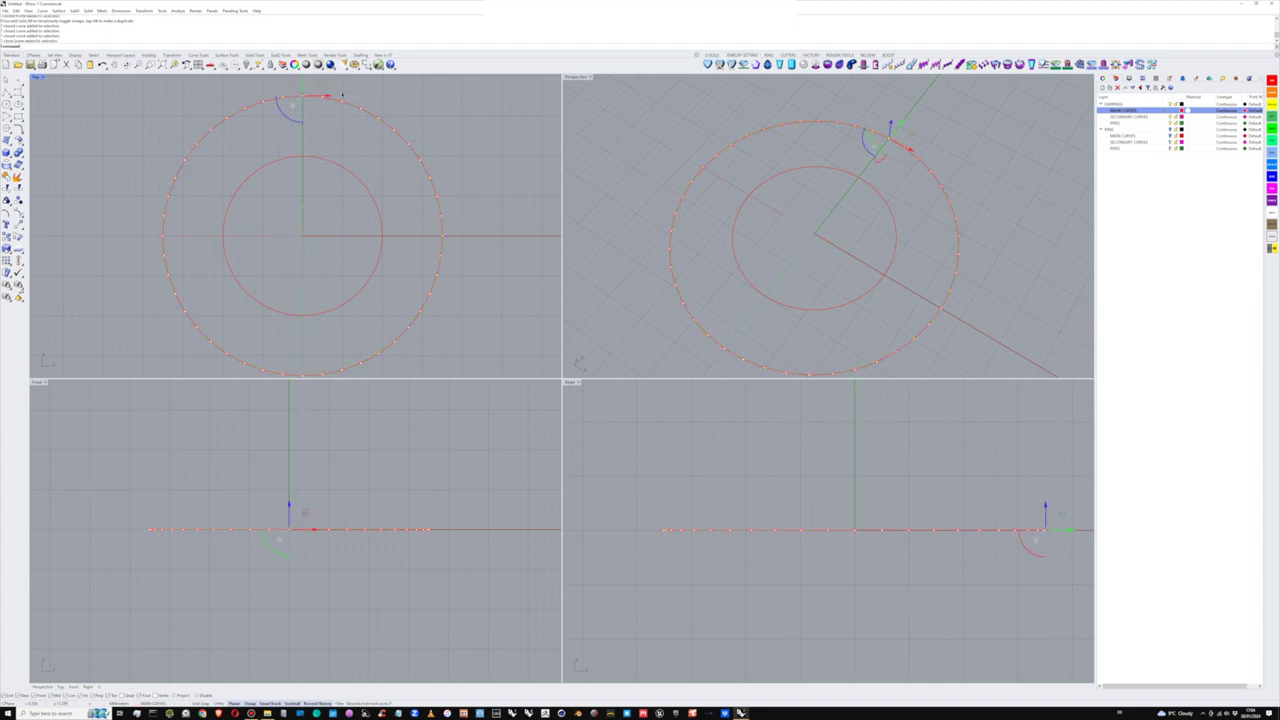
- Add every second control point around the rest of the outer circle to the selection
left_click(342, 100, "shift")
left_click(377, 113, "shift")
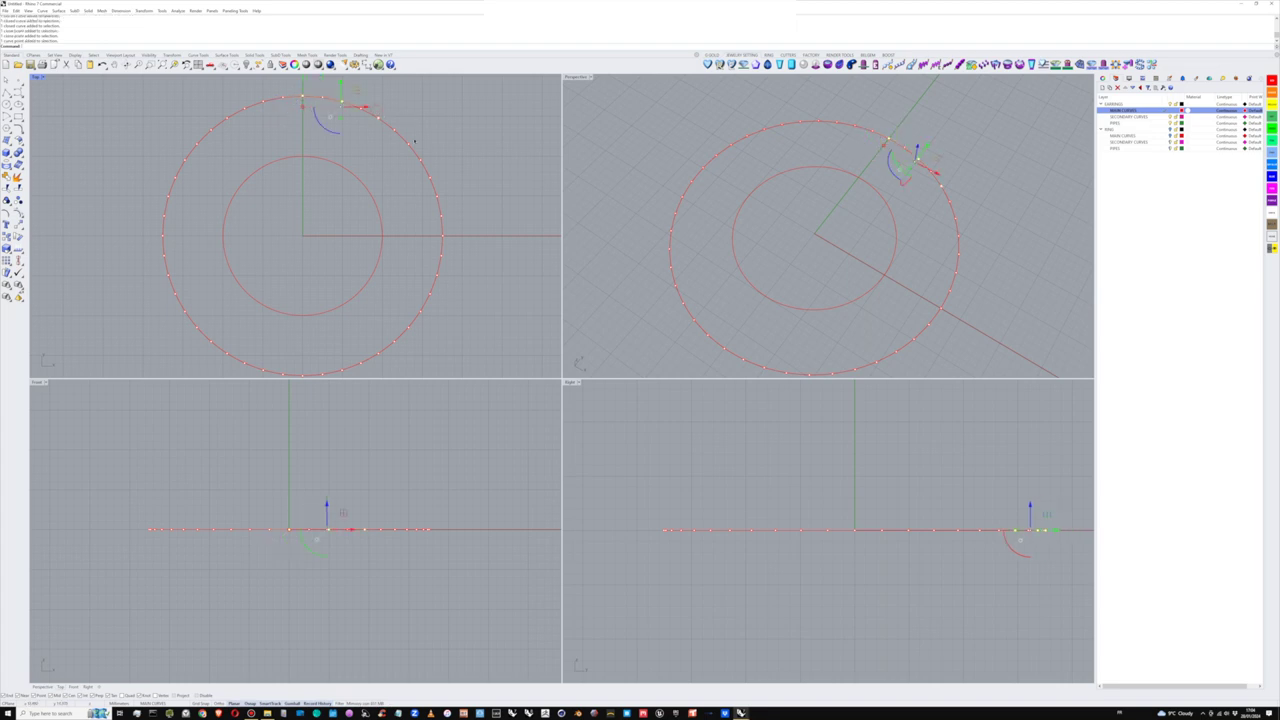
left_click(410, 146, "shift")
left_click(422, 180, "shift")
left_click(443, 259, "shift")
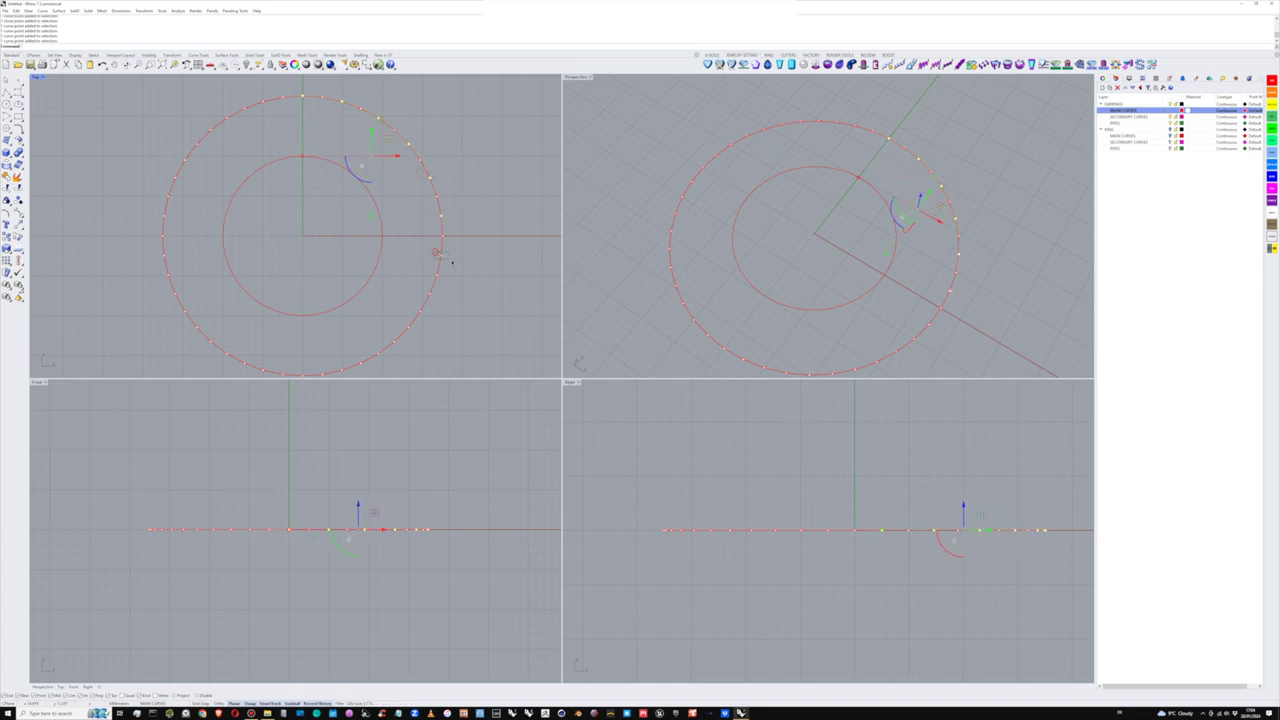
left_click(430, 293, "shift")
left_click(408, 327, "shift")
left_click(393, 342, "shift")
left_click(377, 354, "shift")
right_click_drag(385, 354, 403, 310)
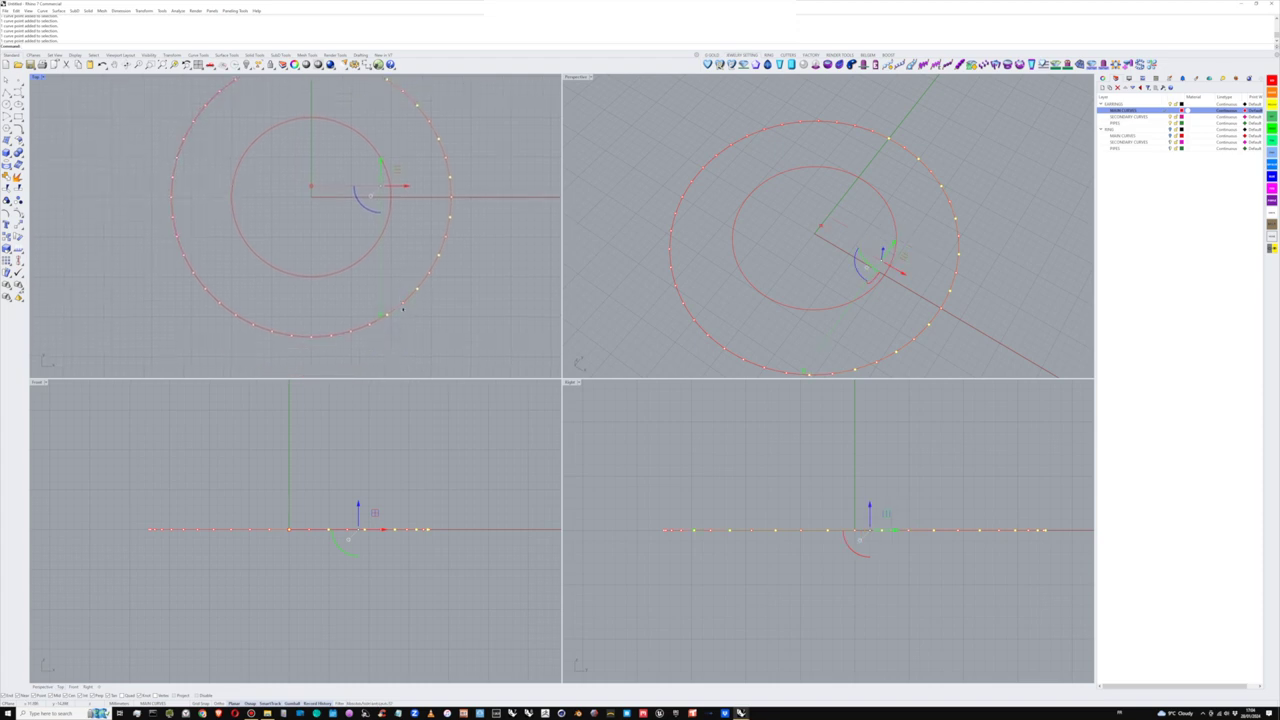
left_click(351, 332, "shift")
left_click(311, 337, "shift")
left_click(271, 331, "shift")
left_click(237, 316, "shift")
left_click(207, 290, "shift")
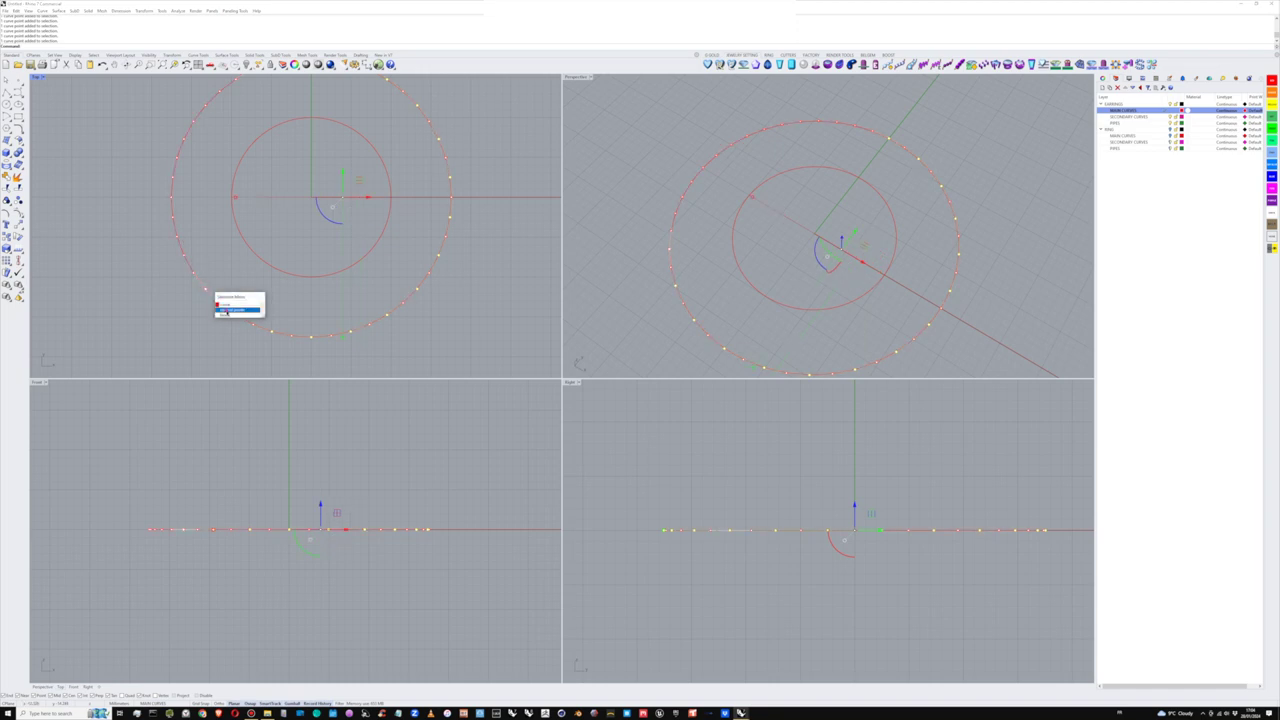
left_click(228, 311)
left_click(183, 244, "shift")
left_click(173, 218, "shift")
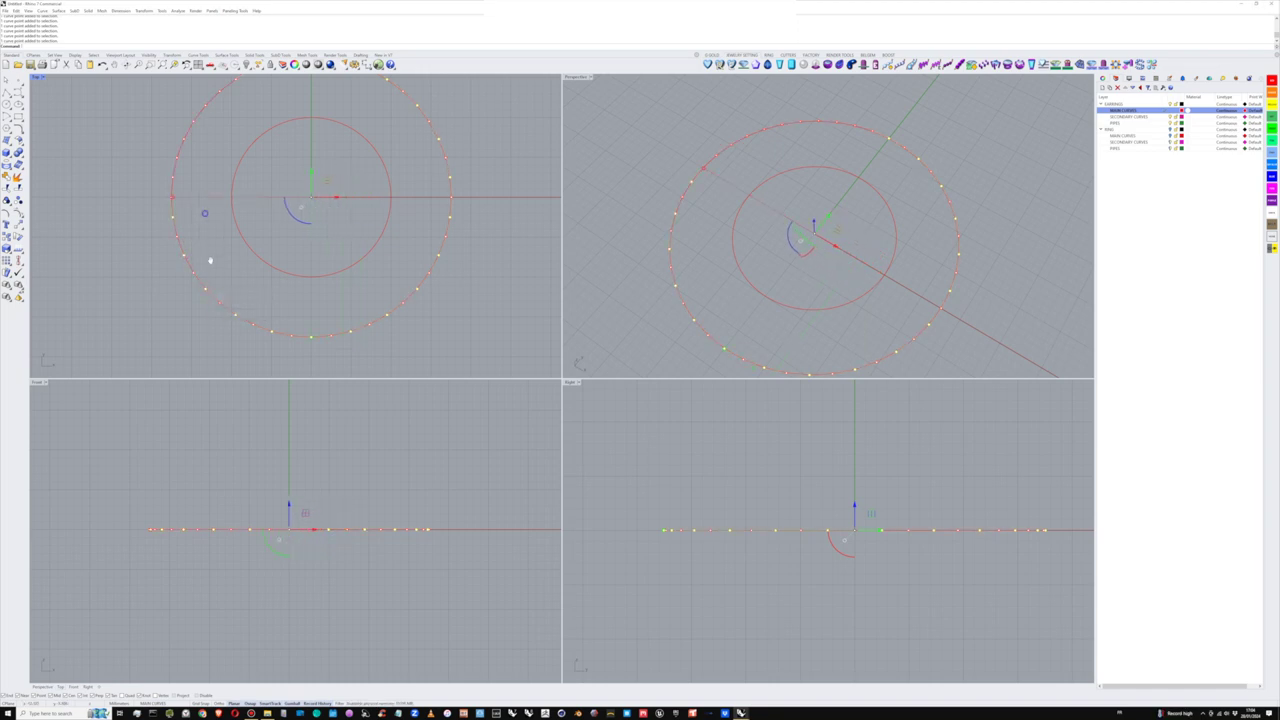
right_click_drag(209, 260, 211, 304)
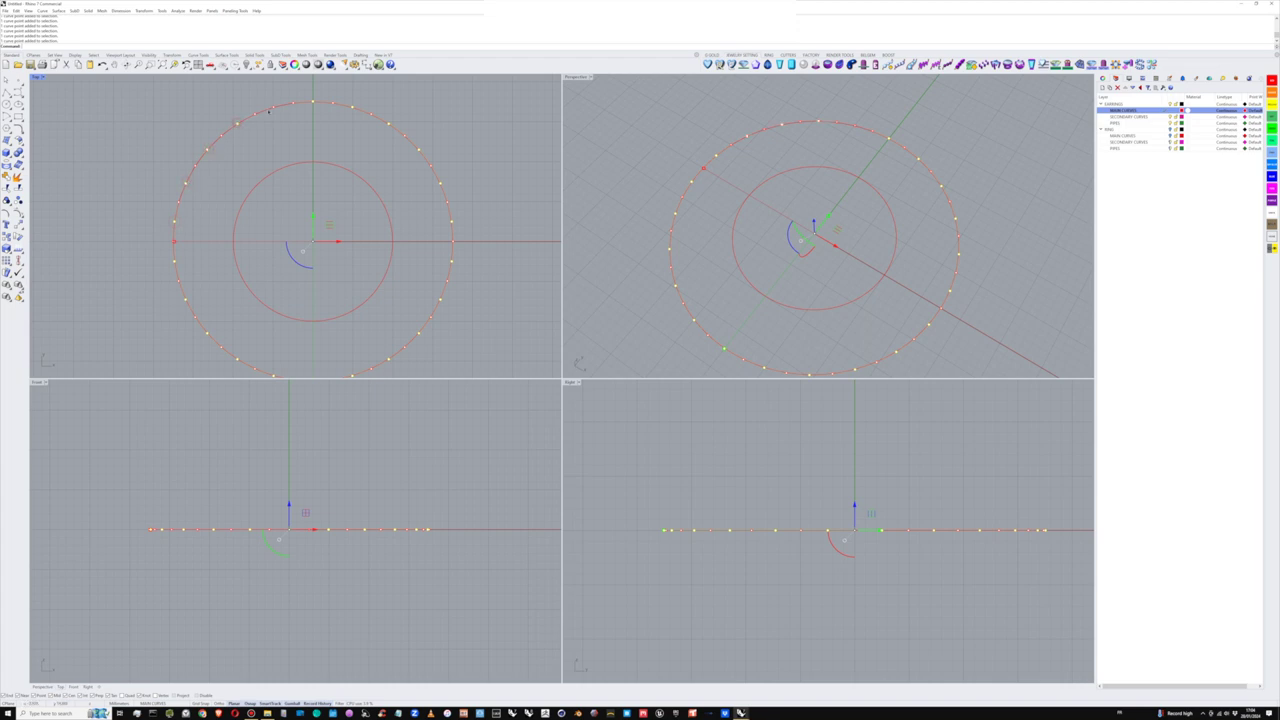
right_click_drag(390, 241, 400, 231)
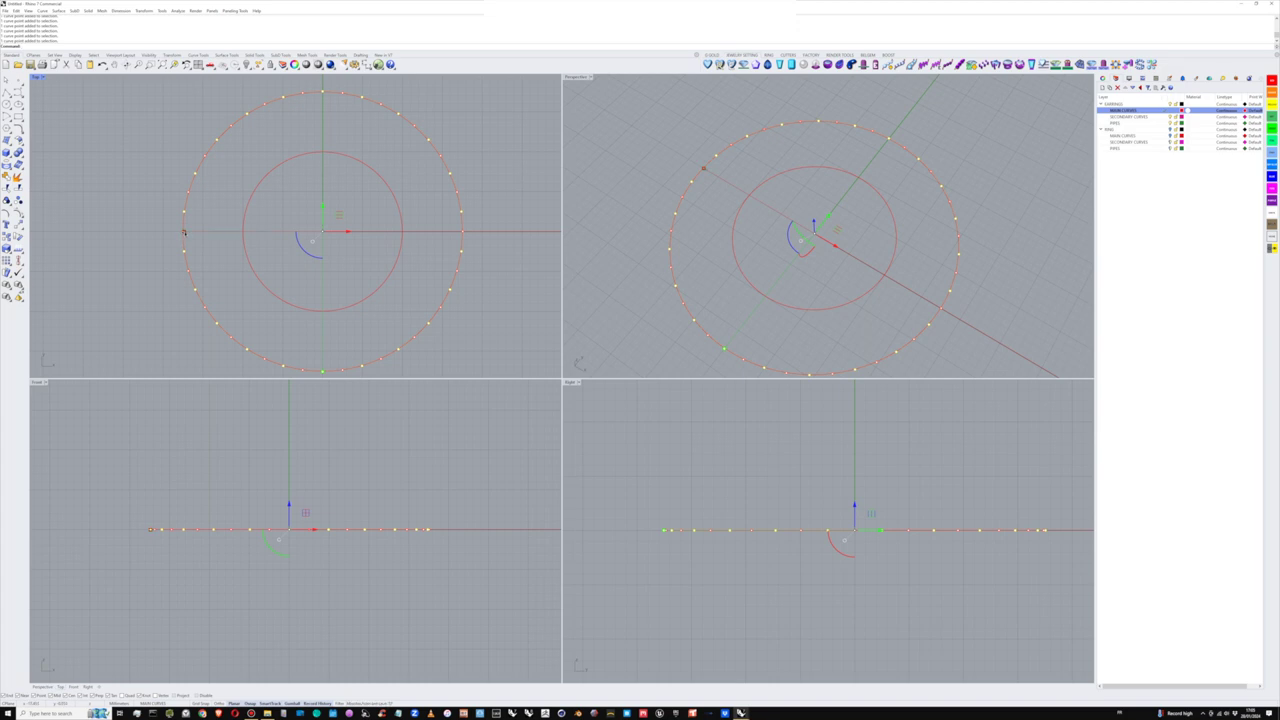
- Scale the selected control points outward about the circle's centre to form a wavy curve, and turn the control points off
left_click_drag(183, 232, 160, 232)
key("Escape")
key("Escape")
right_click_drag(380, 189, 366, 166)
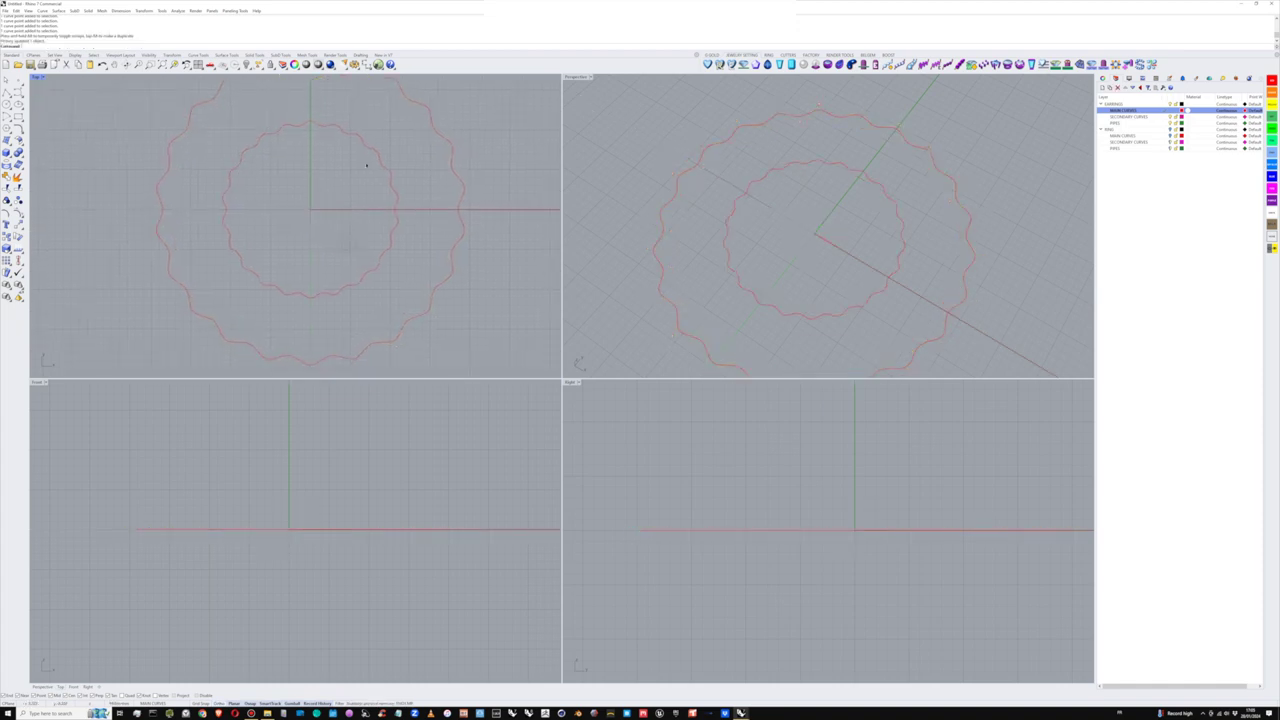
- Draw a small plain circle centred on the origin inside the two wavy curves
scroll(342, 224, "down", 2)
scroll(340, 224, "down", 2)
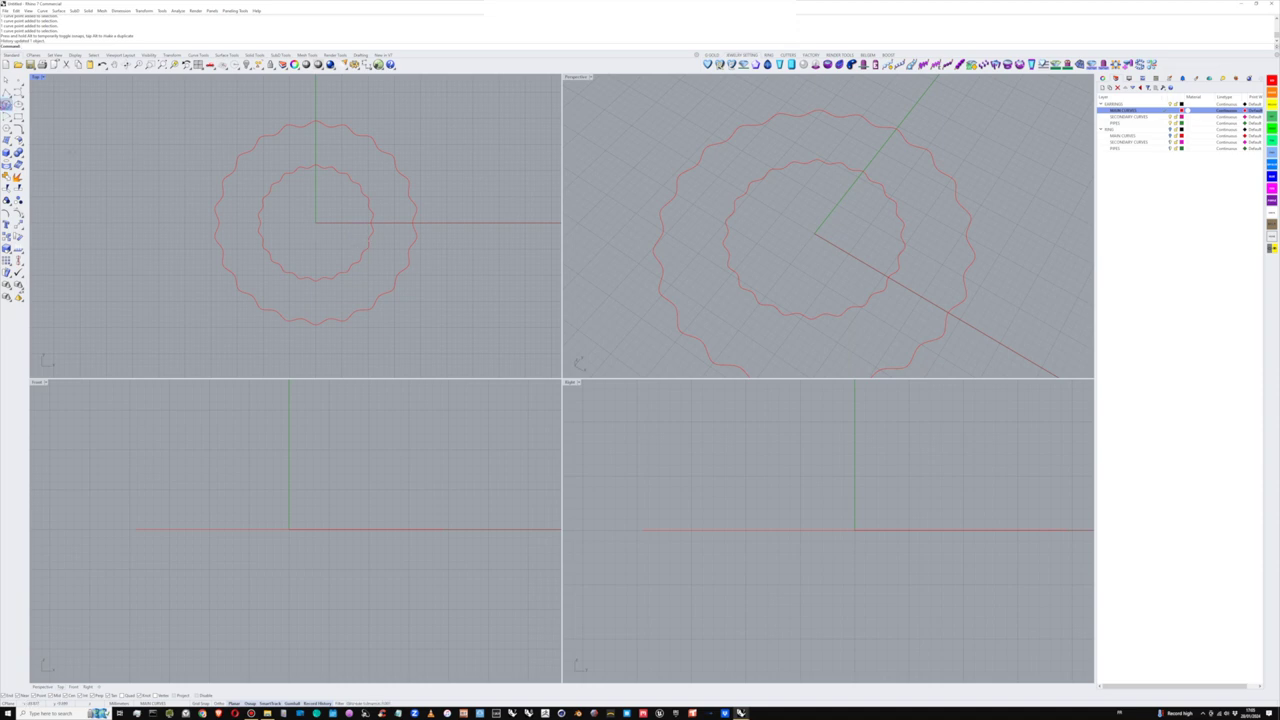
left_click(7, 103)
left_click(315, 222)
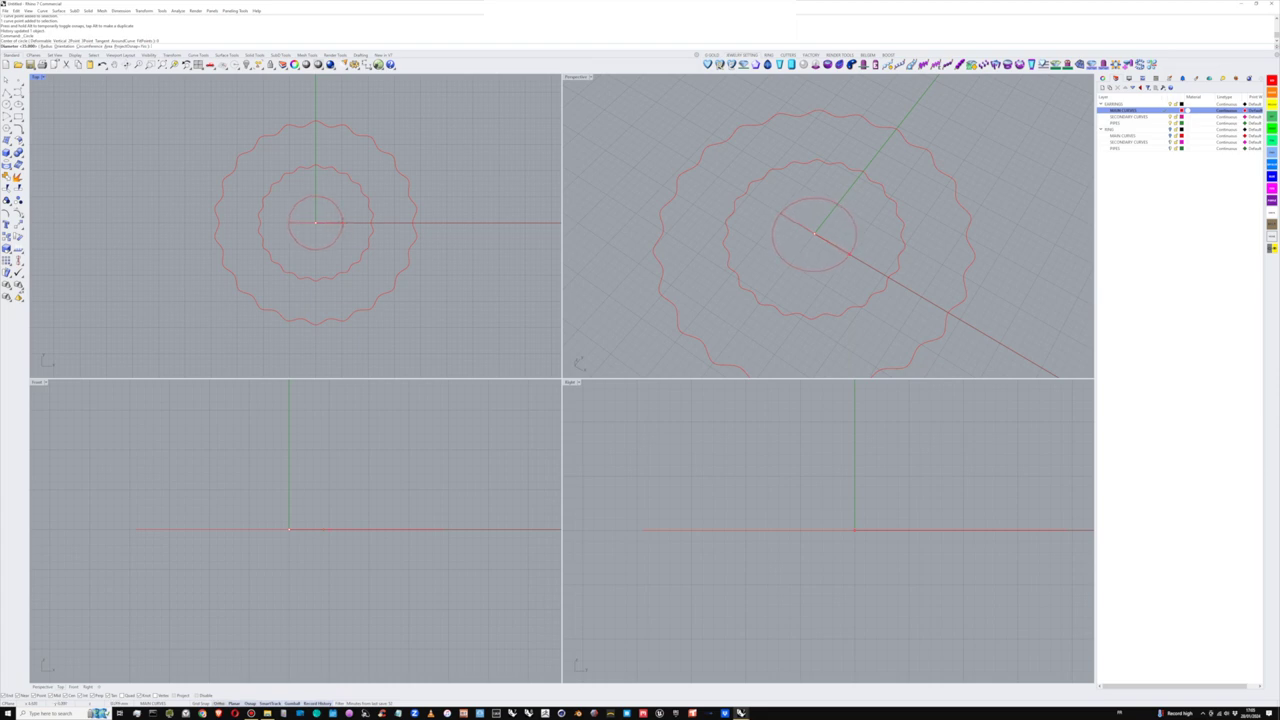
left_click(342, 227)
right_click_drag(336, 256, 331, 265)
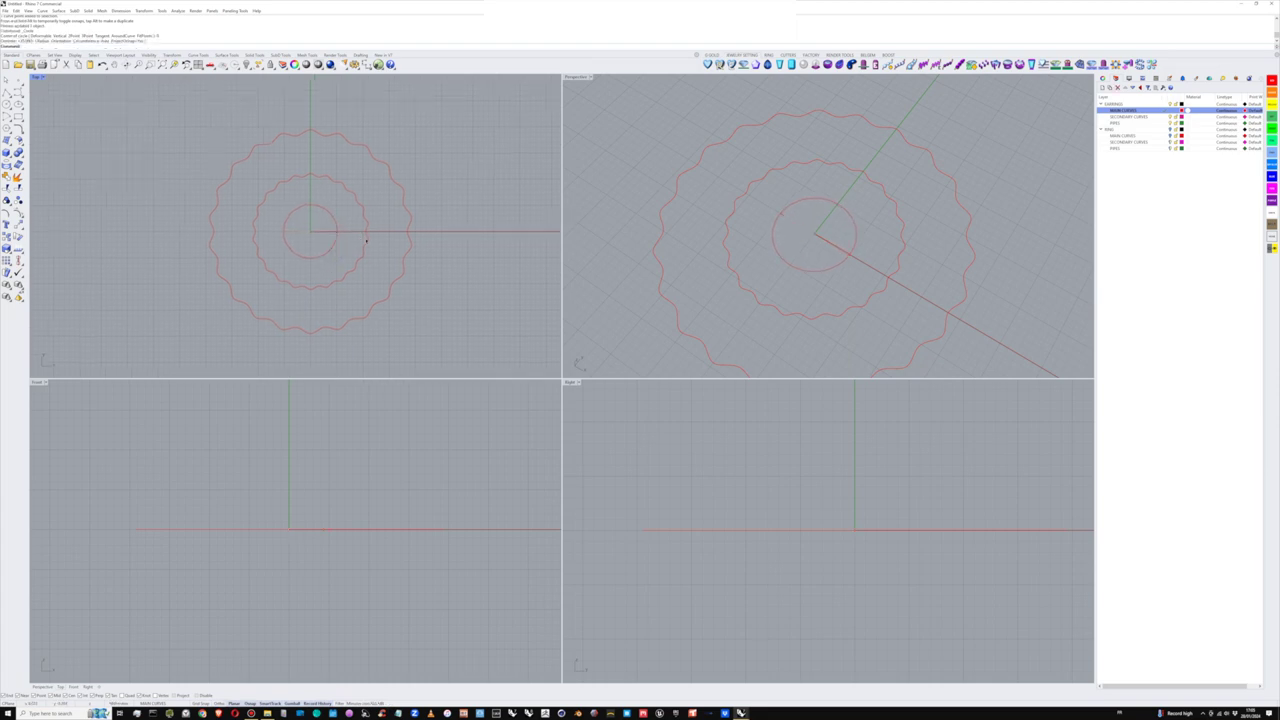
- Try raising the middle wavy curve vertically above the other two curves, and undo the move
right_click_drag(755, 270, 831, 222)
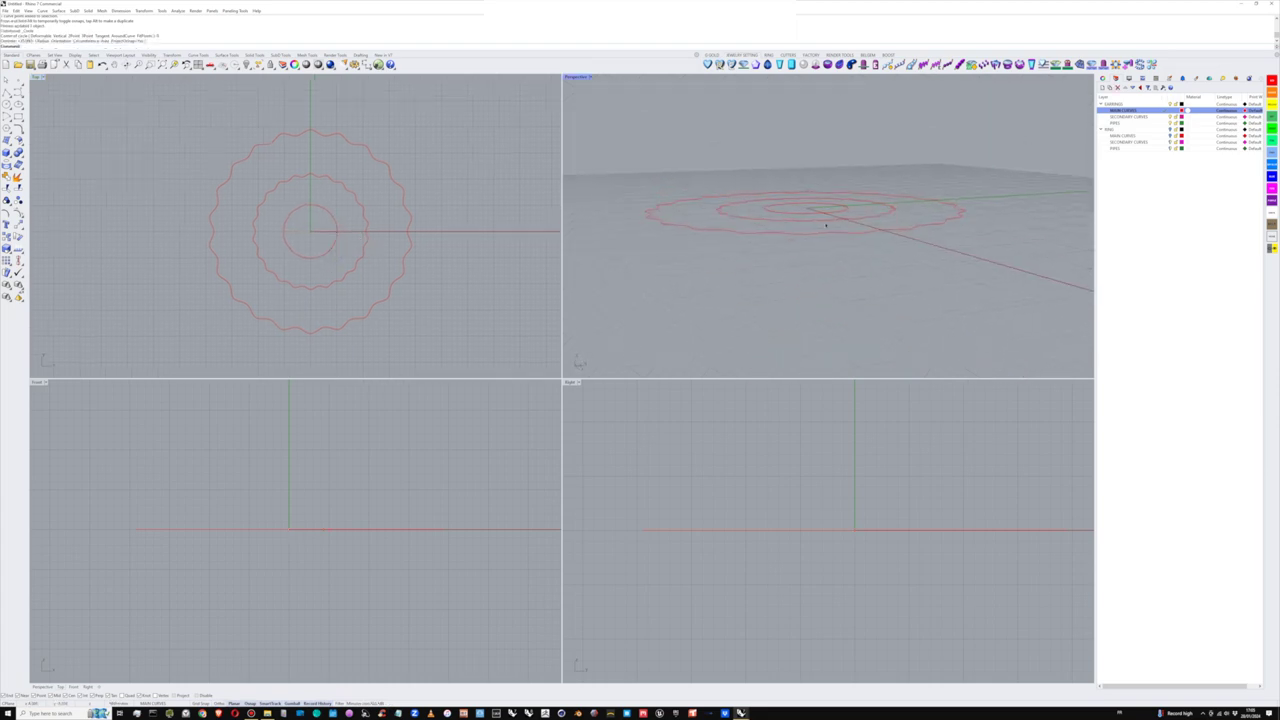
left_click(831, 222)
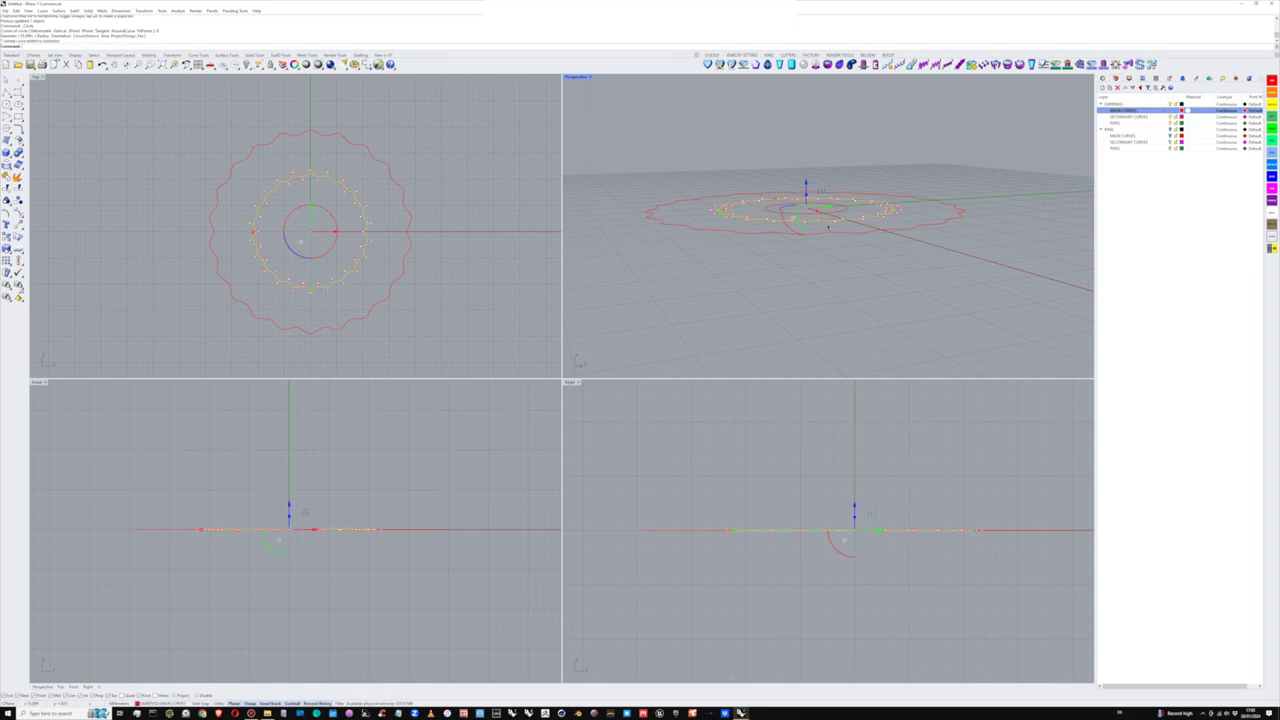
right_click_drag(809, 225, 817, 240)
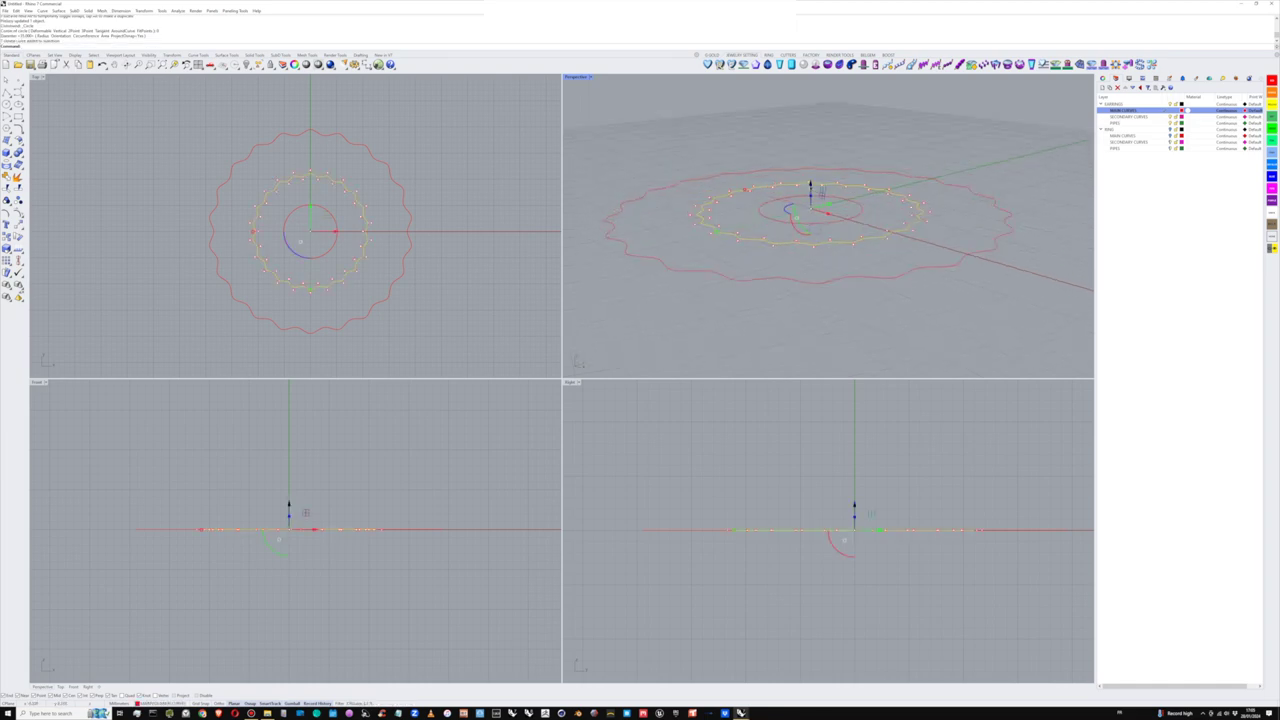
left_click(811, 186)
left_click_drag(810, 185, 810, 140)
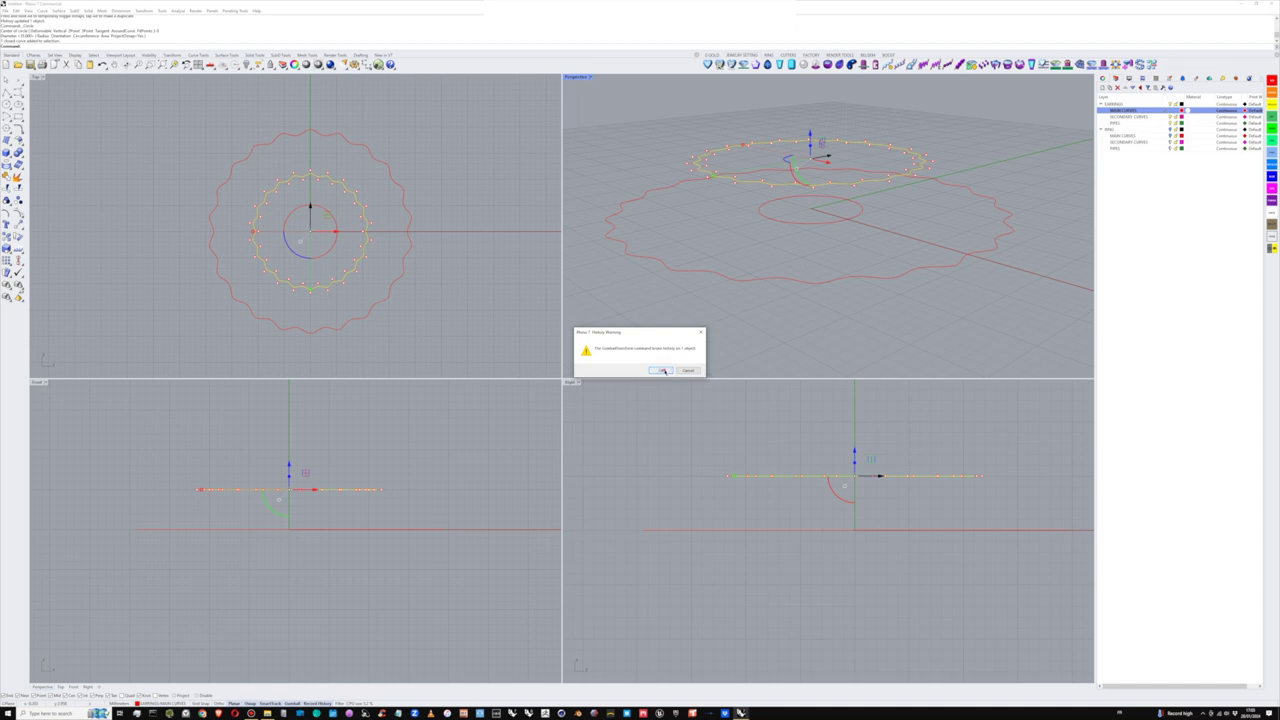
left_click(666, 370)
left_click(842, 343)
scroll(843, 254, "down", 6)
right_click_drag(843, 254, 815, 265)
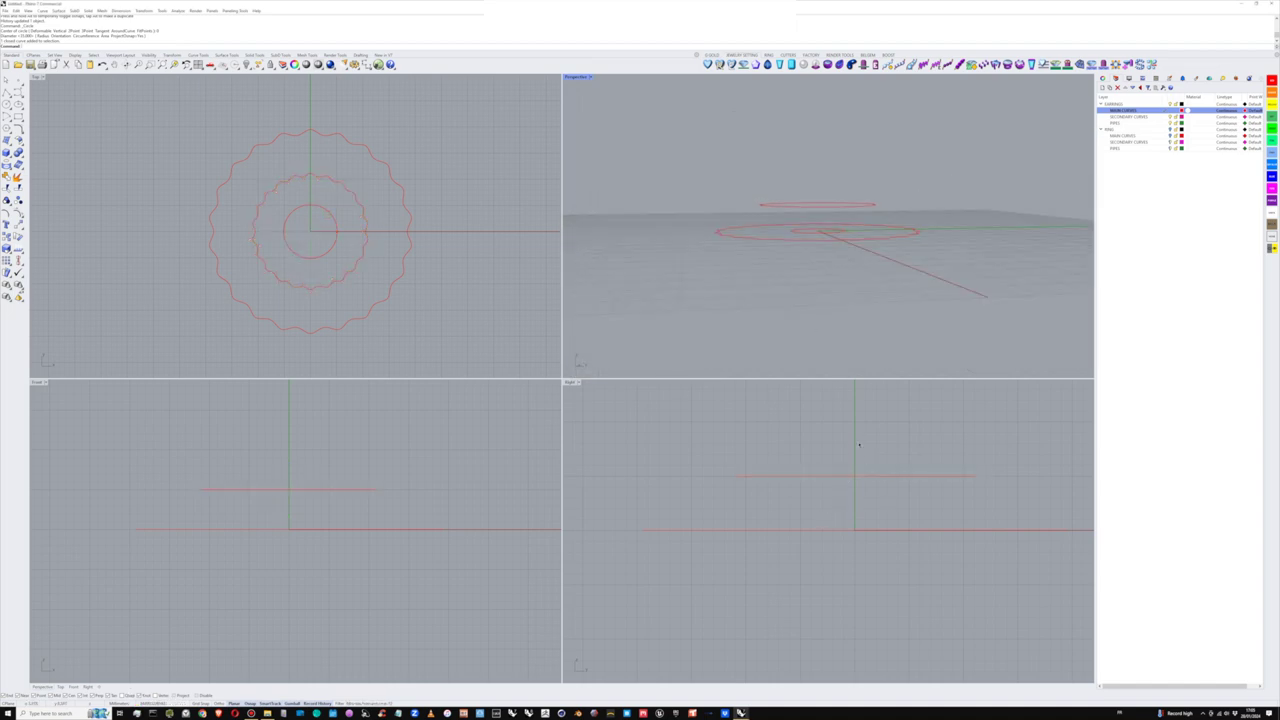
key("ctrl+z")
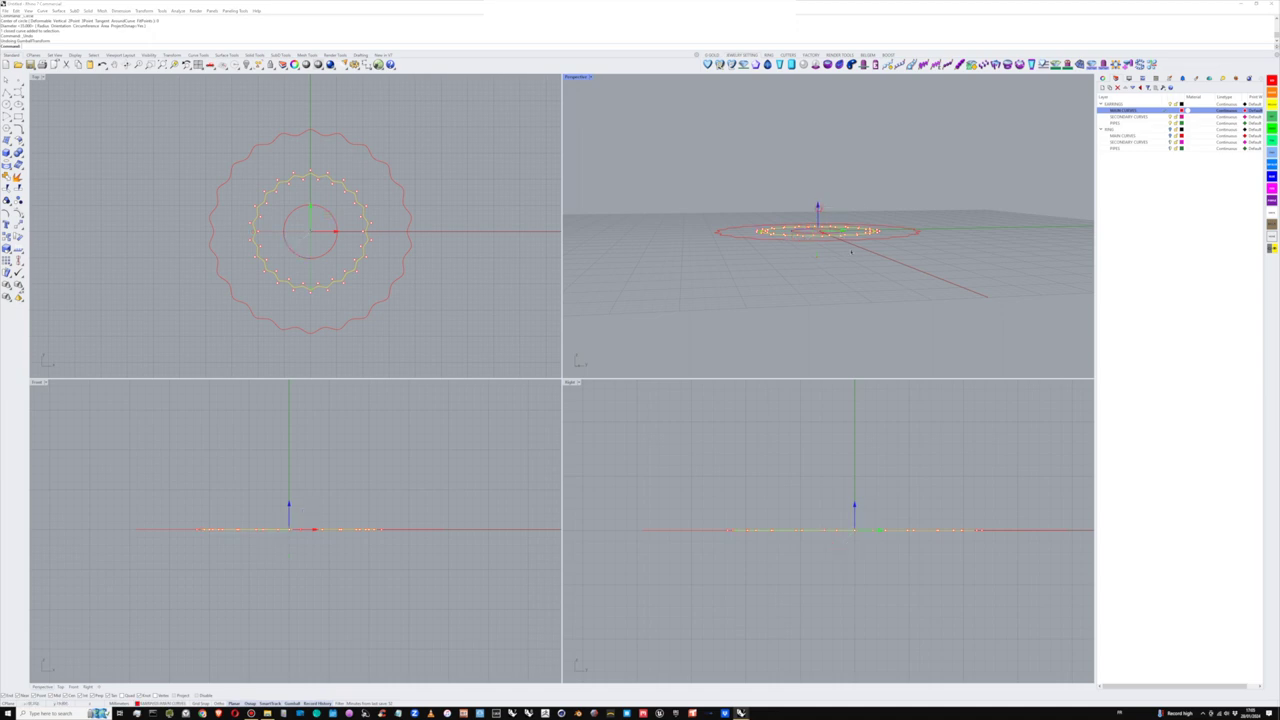
- Raise the middle wavy curve by a smaller amount above the other curves, accepting that its history link breaks
key("Return")
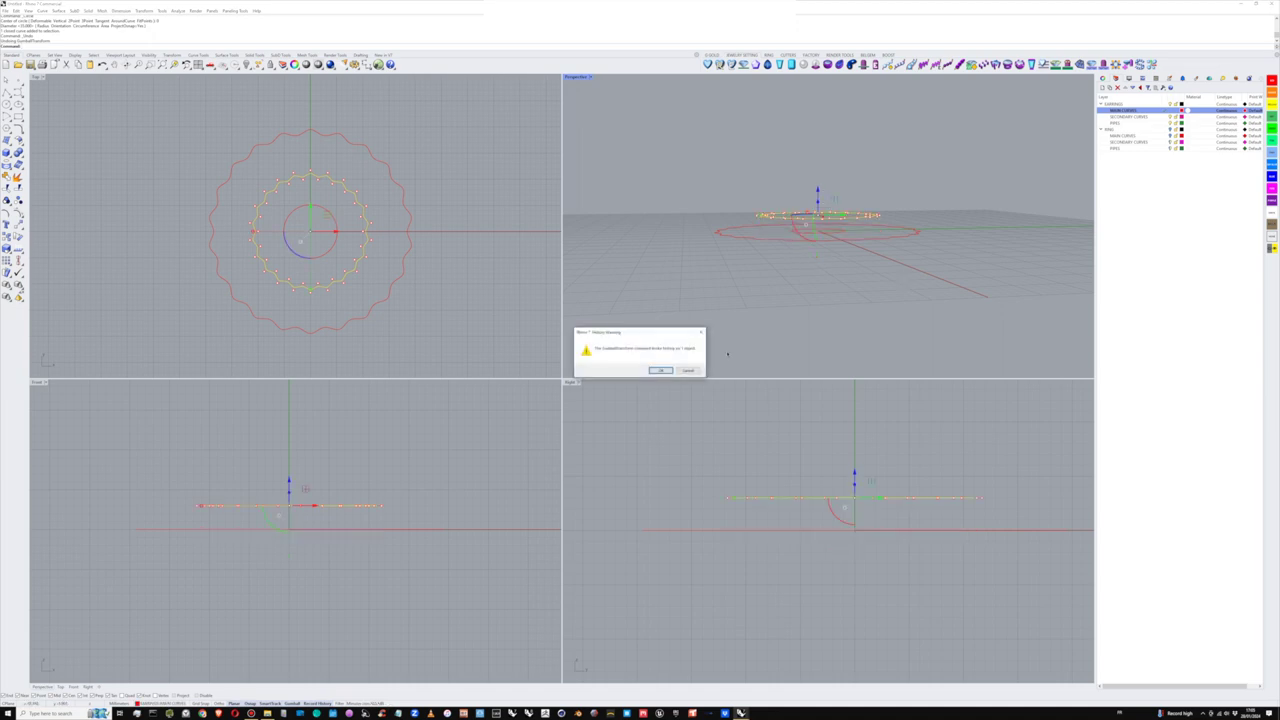
left_click(659, 371)
right_click_drag(811, 306, 826, 330)
scroll(830, 569, "down", 3)
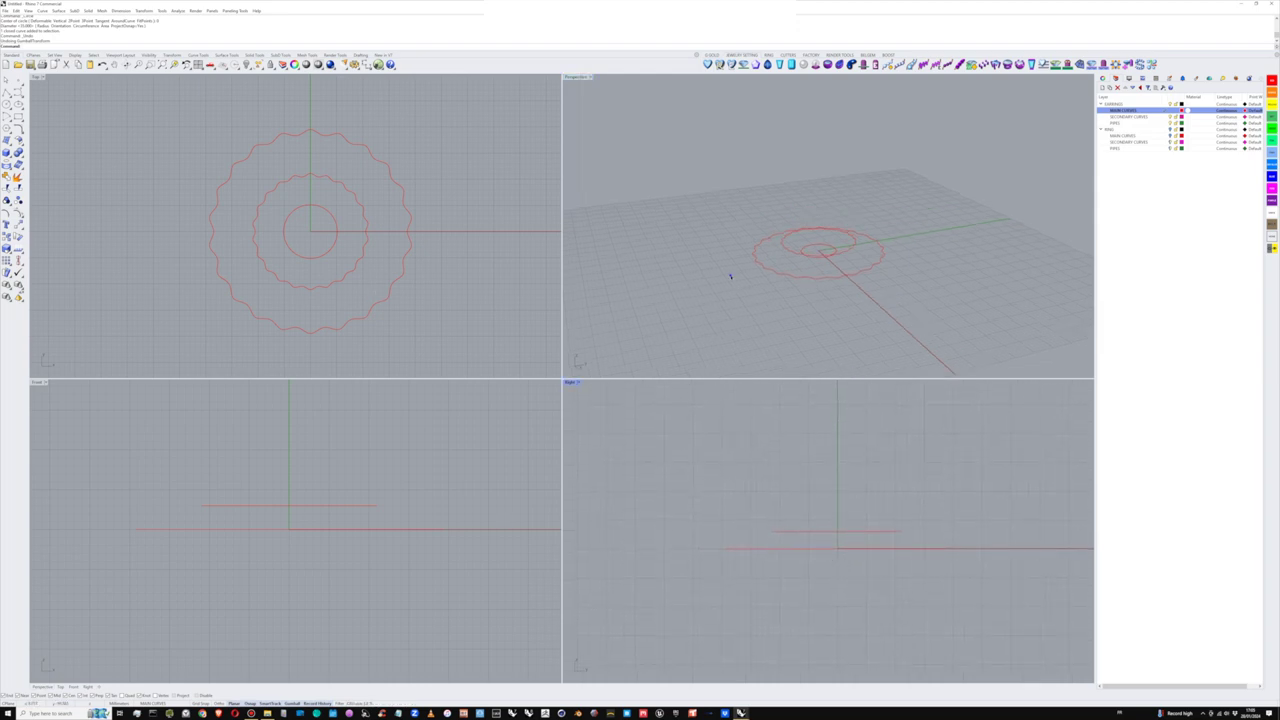
- Start a Loft through the outer wavy curve, the raised middle curve and the small inner circle
right_click_drag(730, 276, 817, 298)
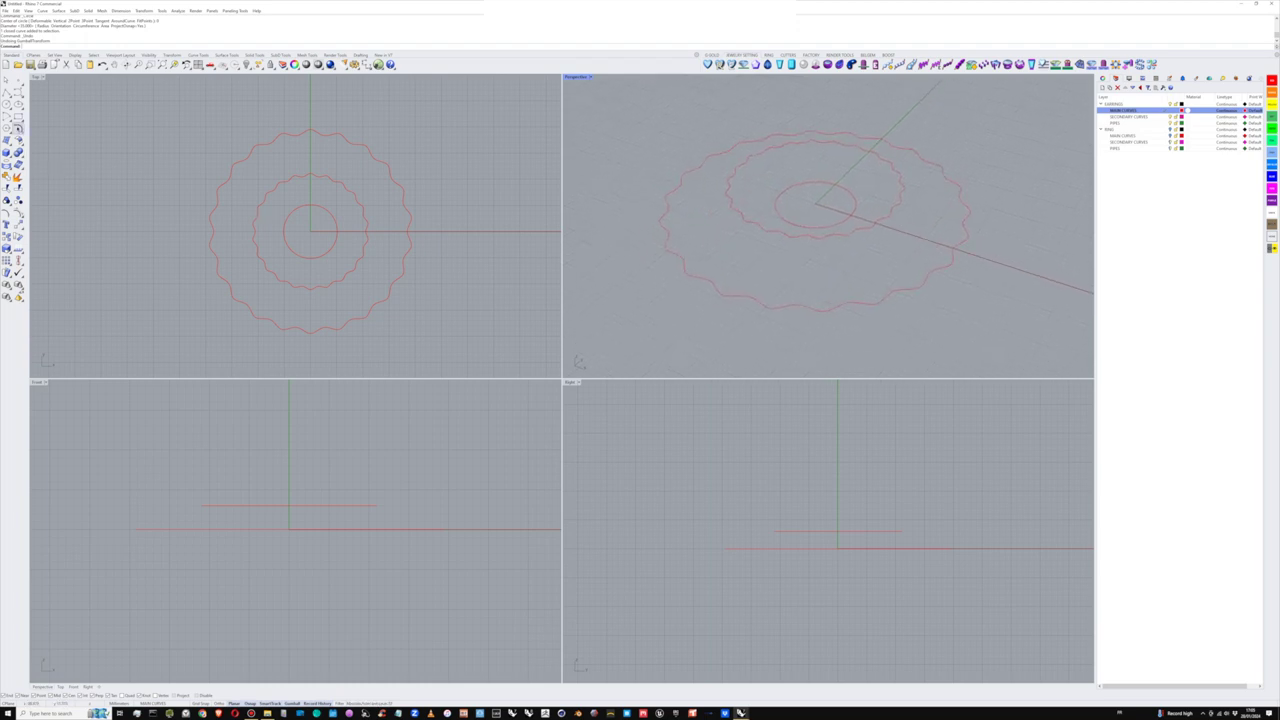
left_click(6, 141)
left_click(16, 176)
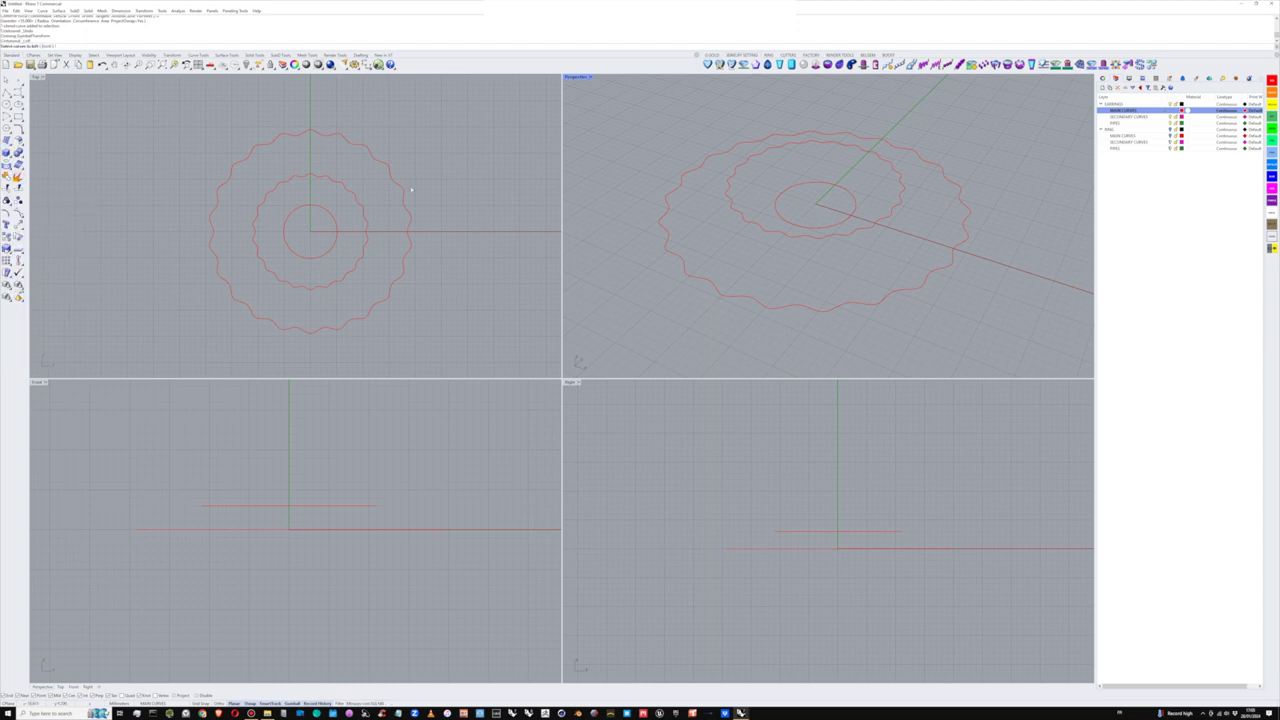
left_click(955, 260)
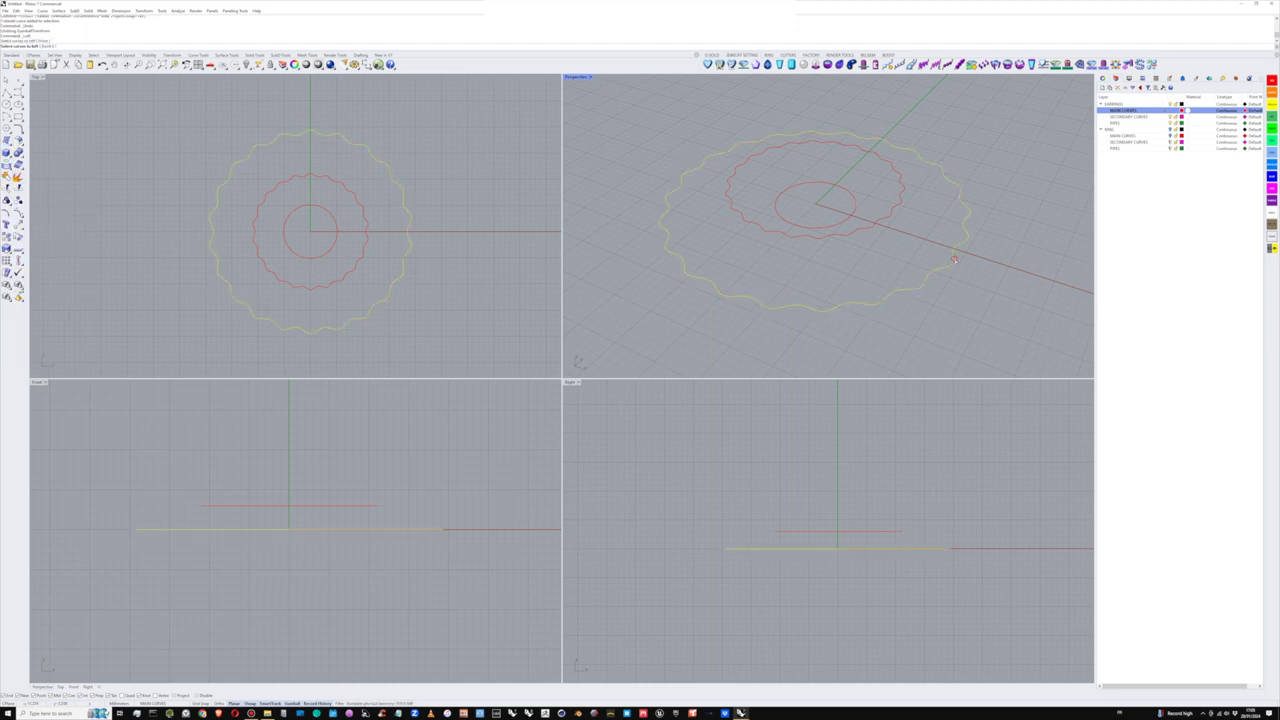
left_click(895, 213)
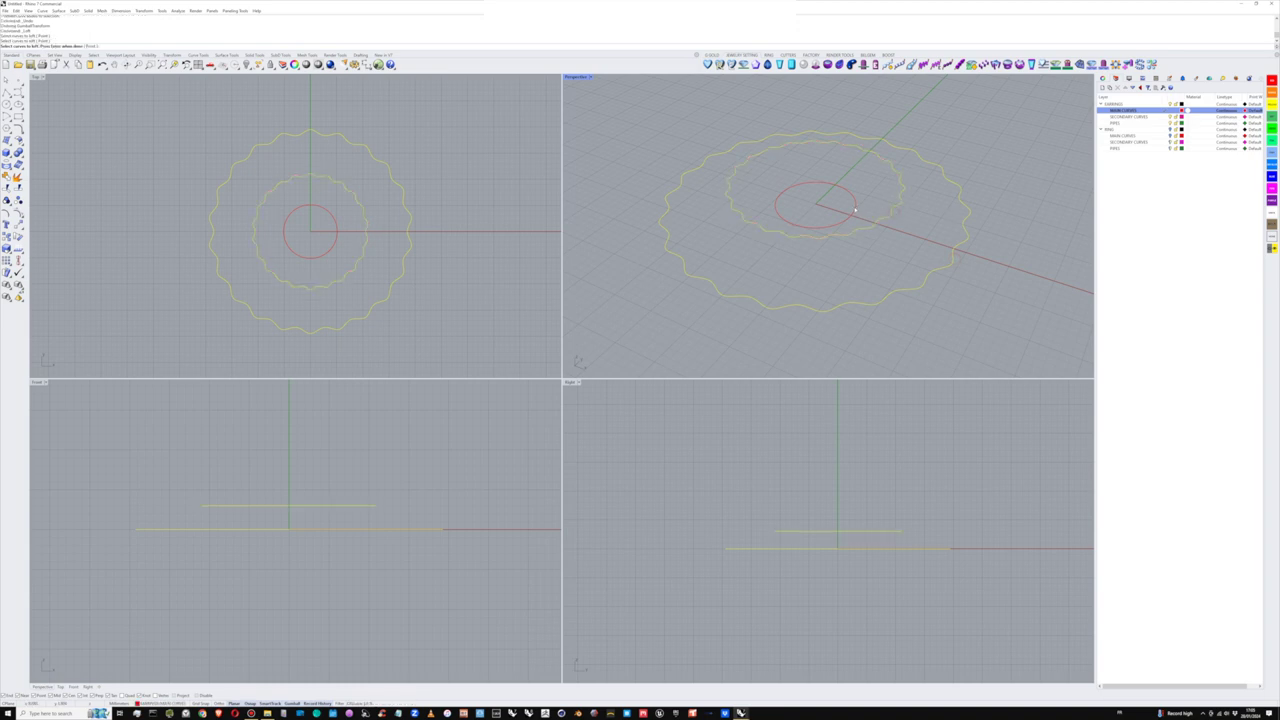
left_click(855, 210)
key("Return")
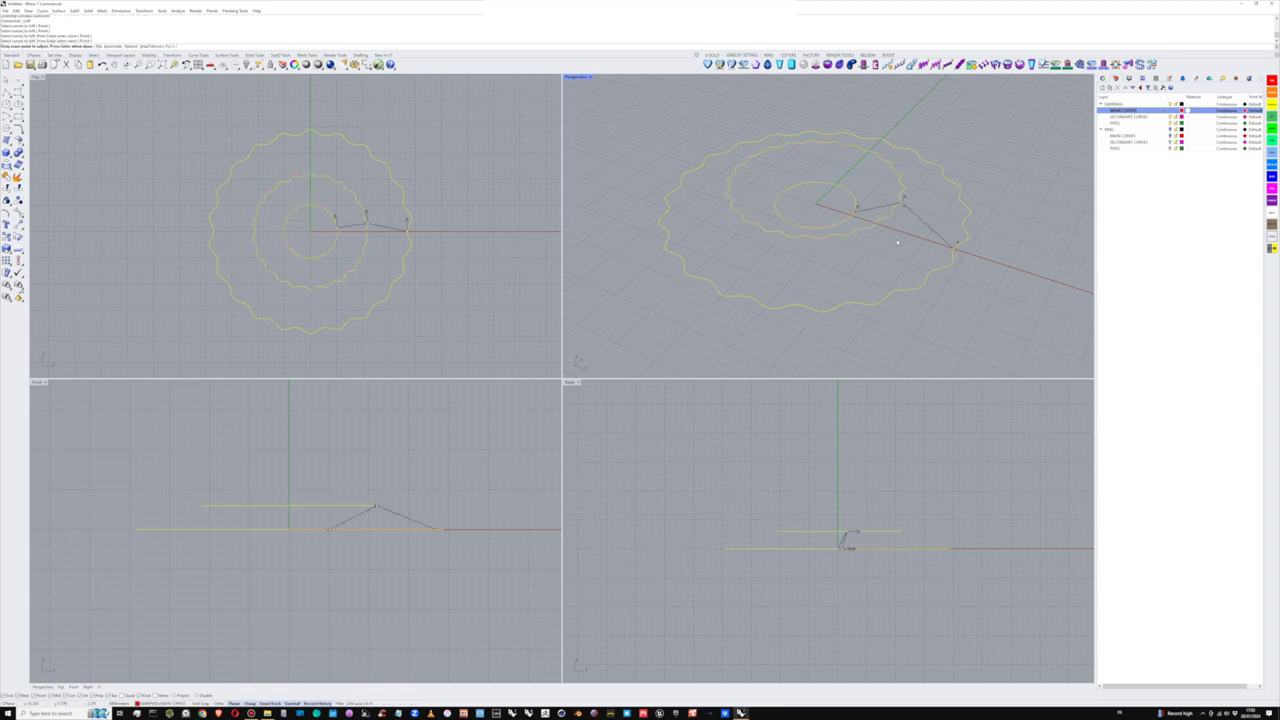
- Align the loft seam points along the X axis, examine the Normal-style preview surface, and cancel the loft
right_click_drag(898, 240, 868, 265)
scroll(374, 250, "up", 4)
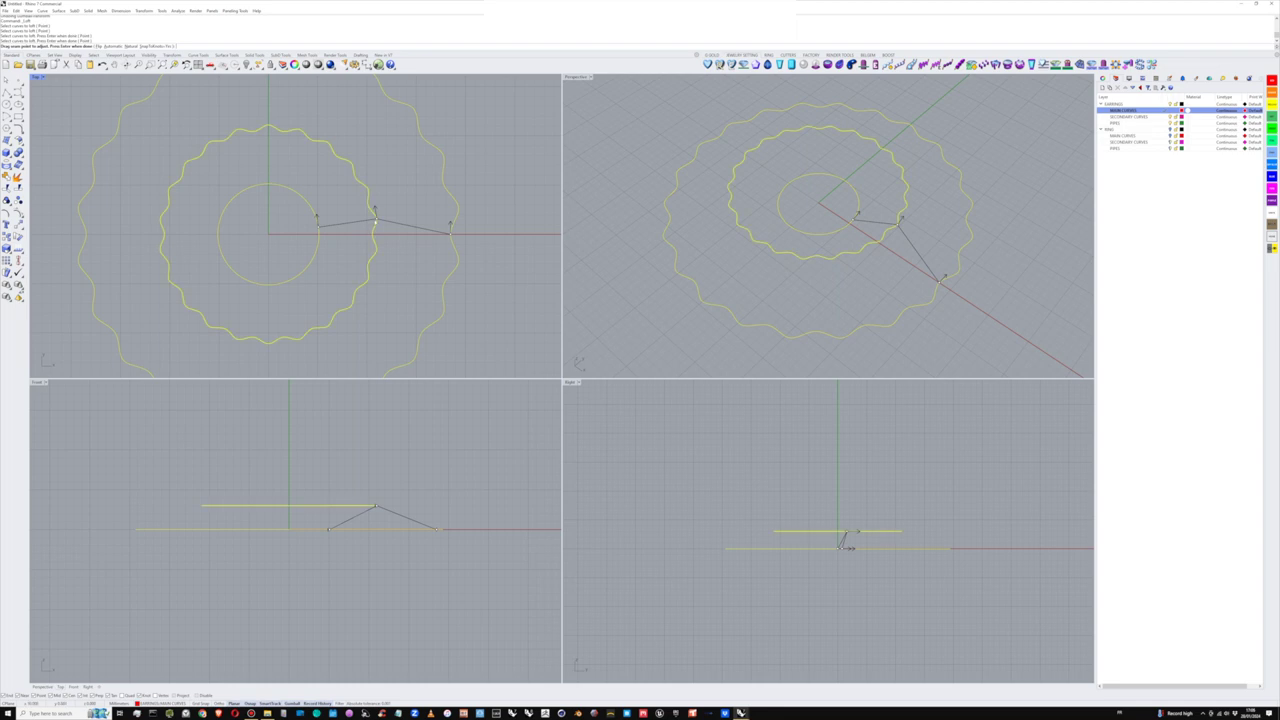
left_click_drag(377, 220, 320, 235)
right_click_drag(877, 280, 905, 301)
key("Return")
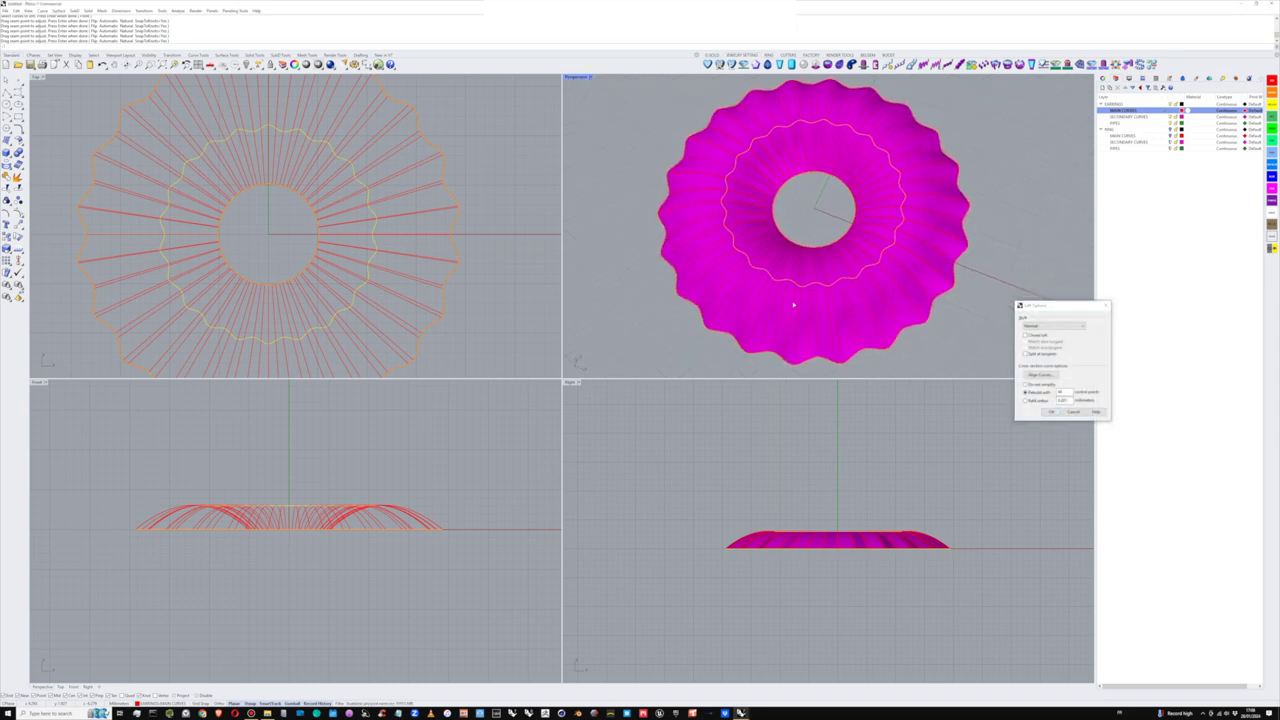
scroll(795, 290, "up", 5)
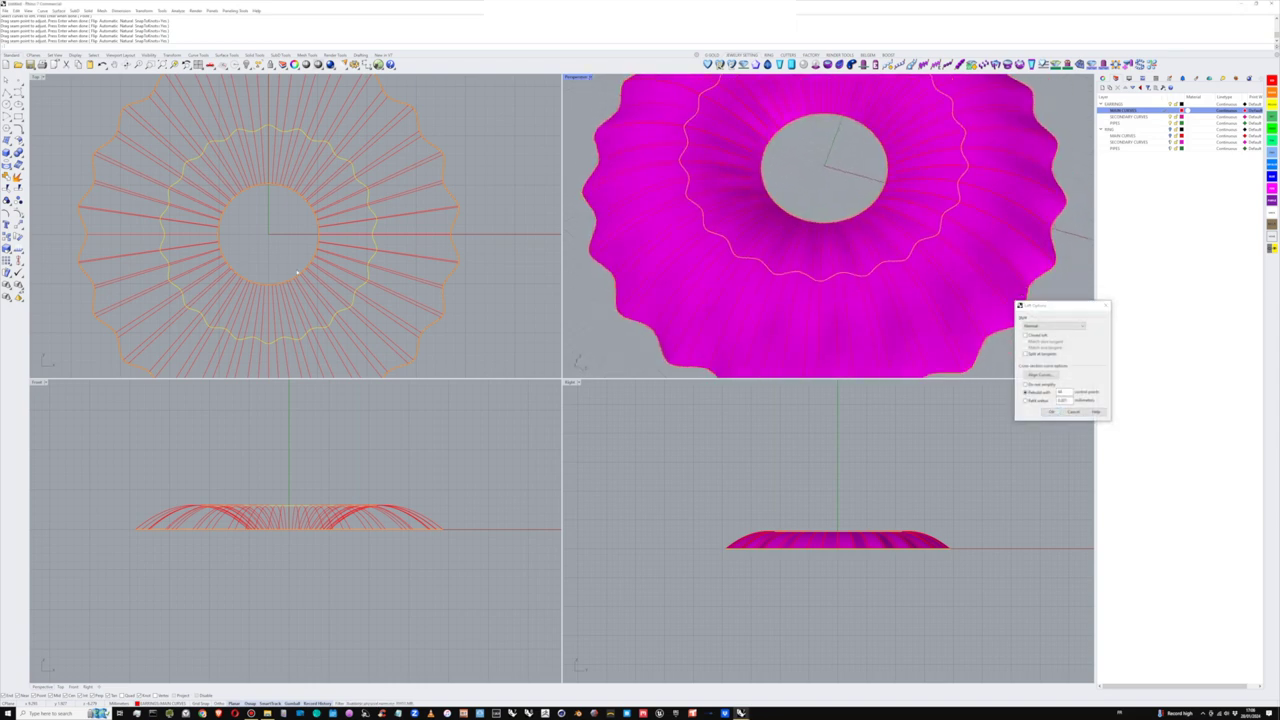
scroll(290, 262, "down", 3)
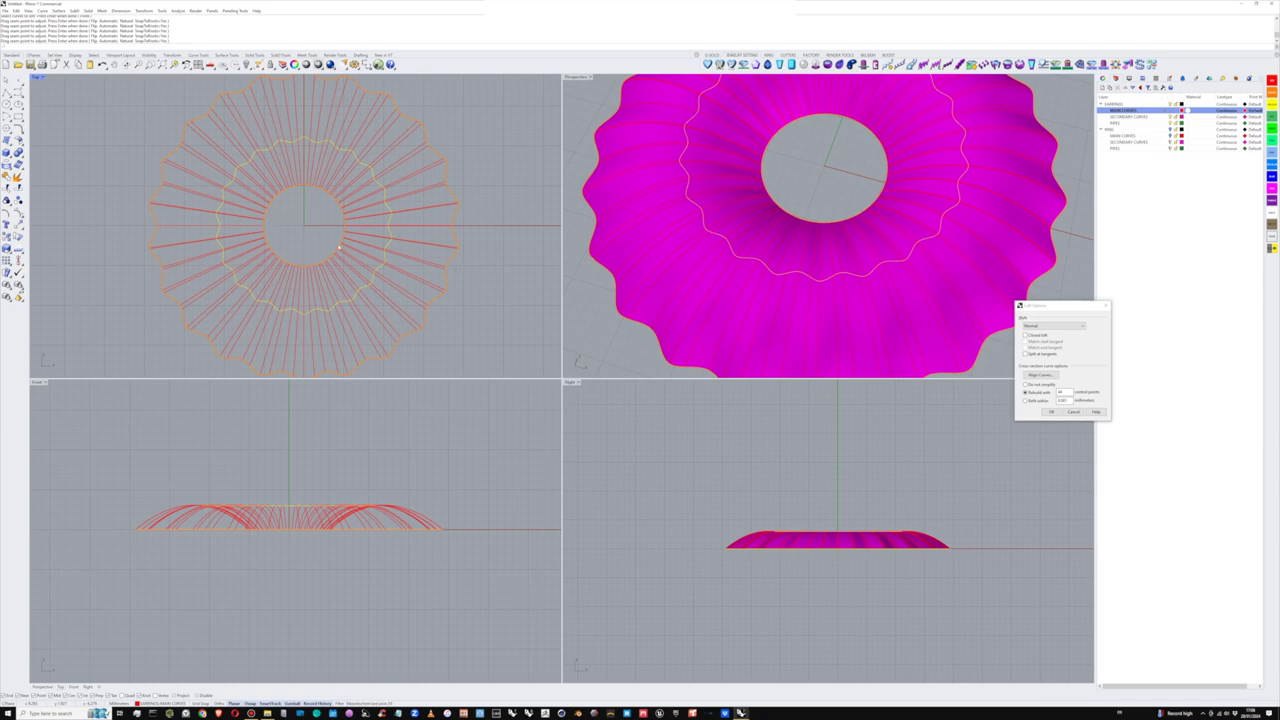
right_click_drag(274, 257, 283, 286)
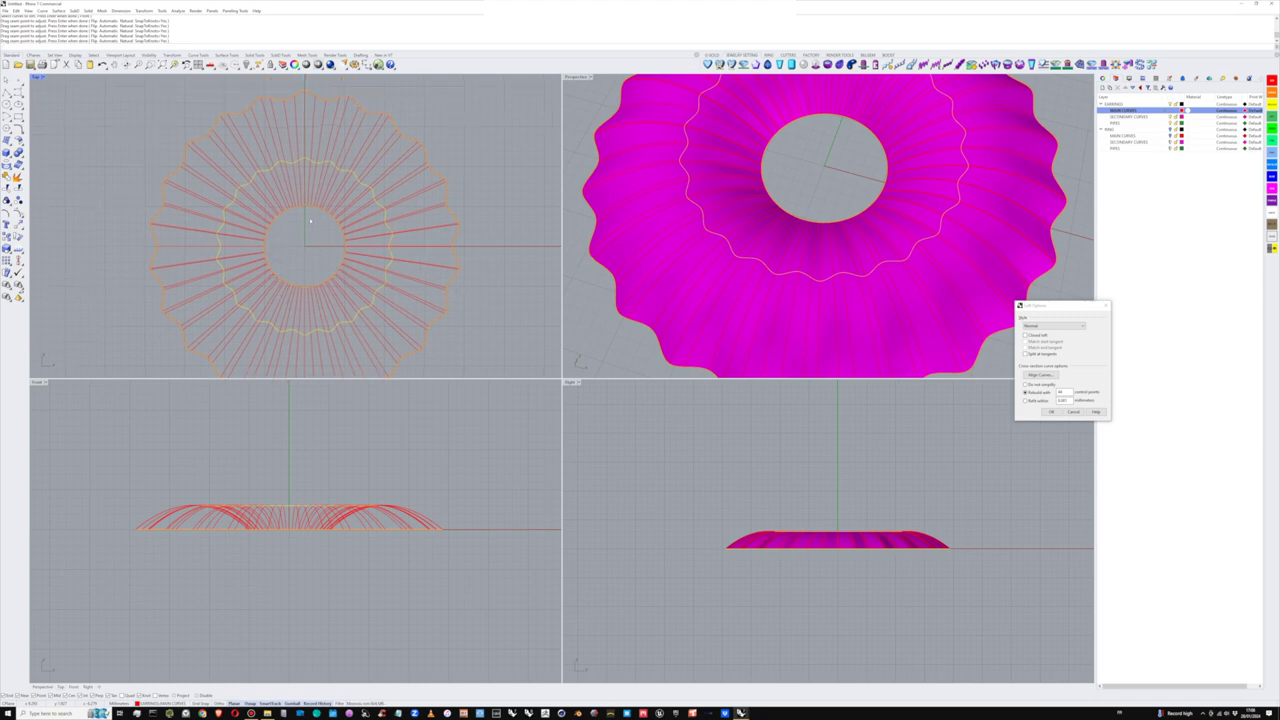
right_click_drag(370, 268, 374, 240)
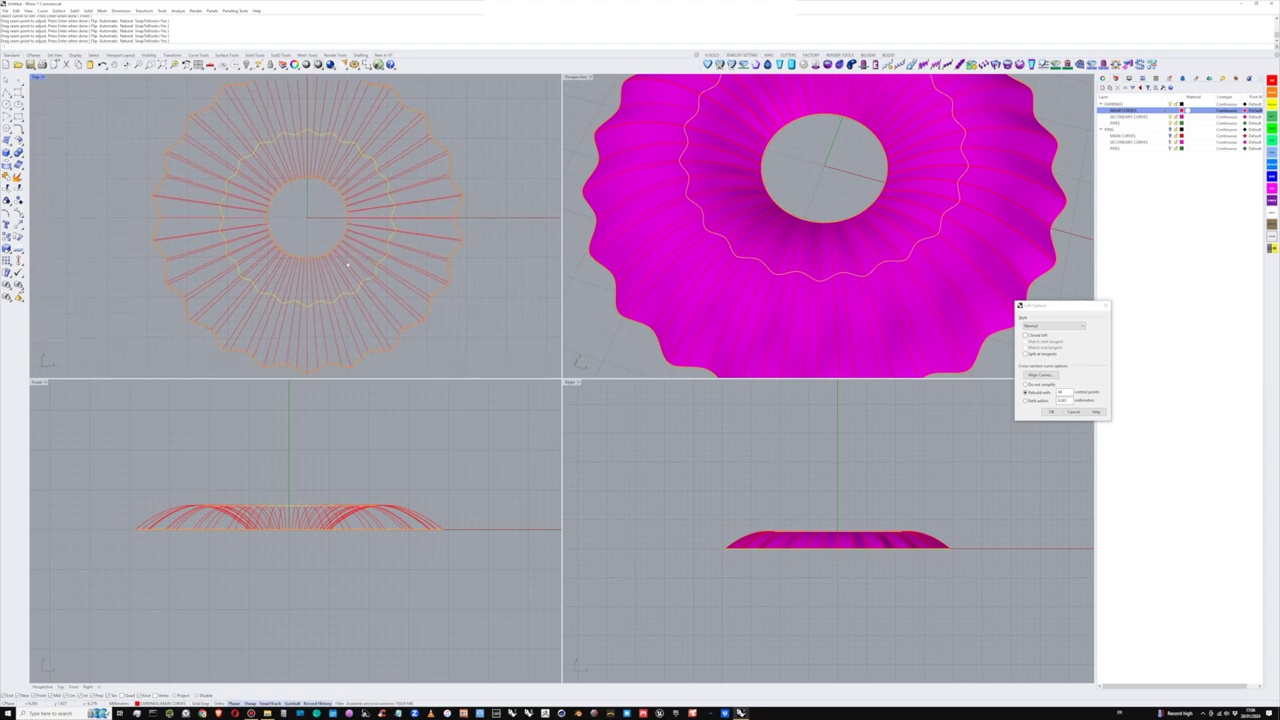
left_click(1075, 413)
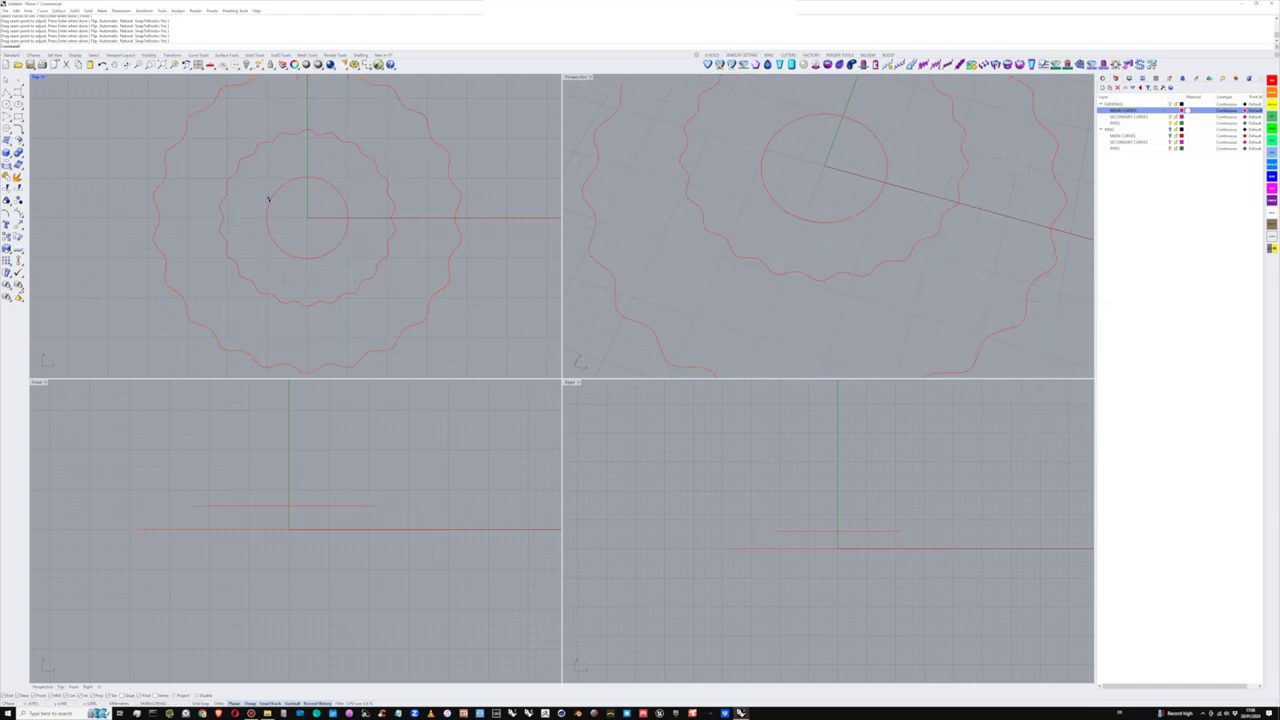
- Draw an interpolated curve along the Y axis from the outer wavy curve over the raised middle curve to the inner circle
right_click_drag(268, 199, 252, 217)
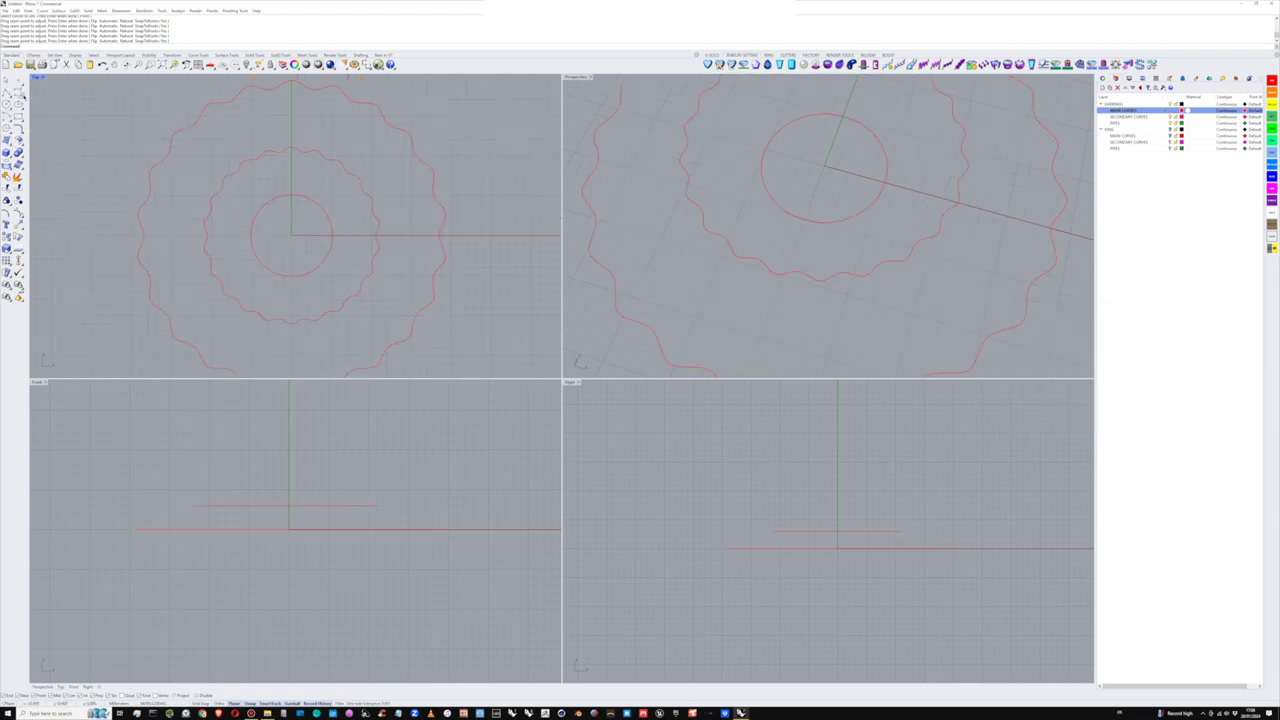
left_click(20, 93)
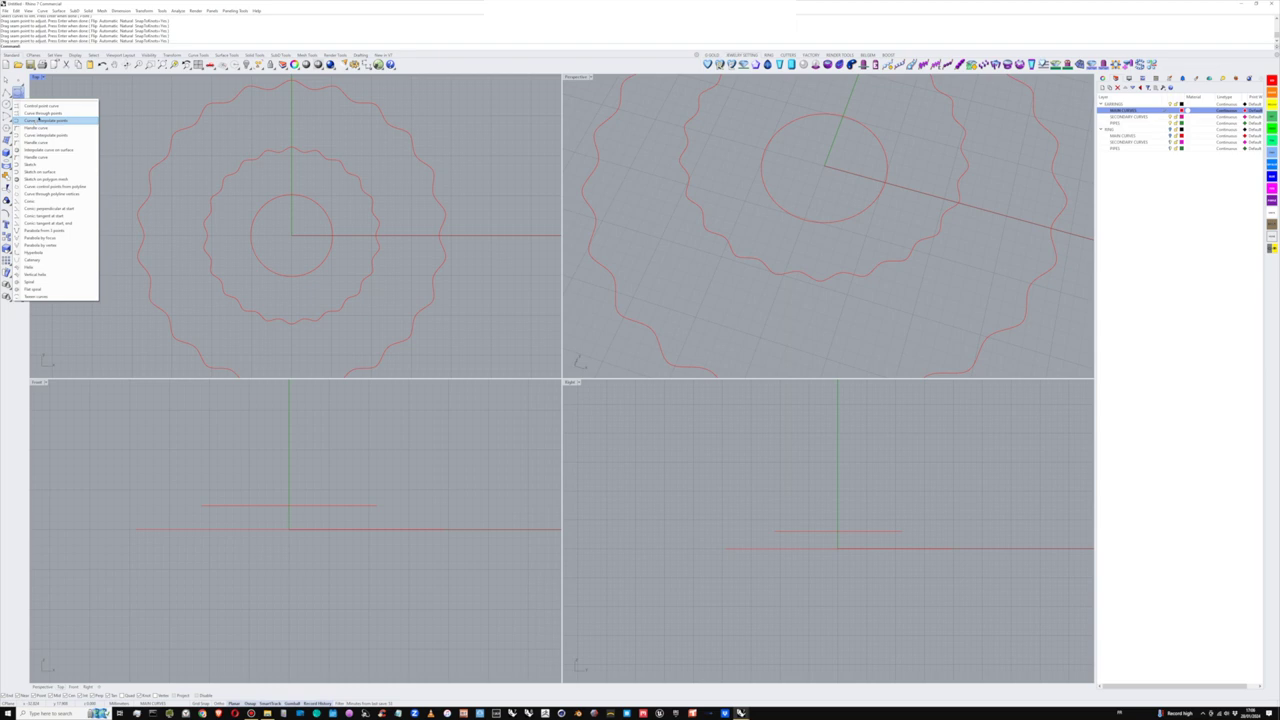
left_click(38, 121)
right_click_drag(300, 230, 298, 258)
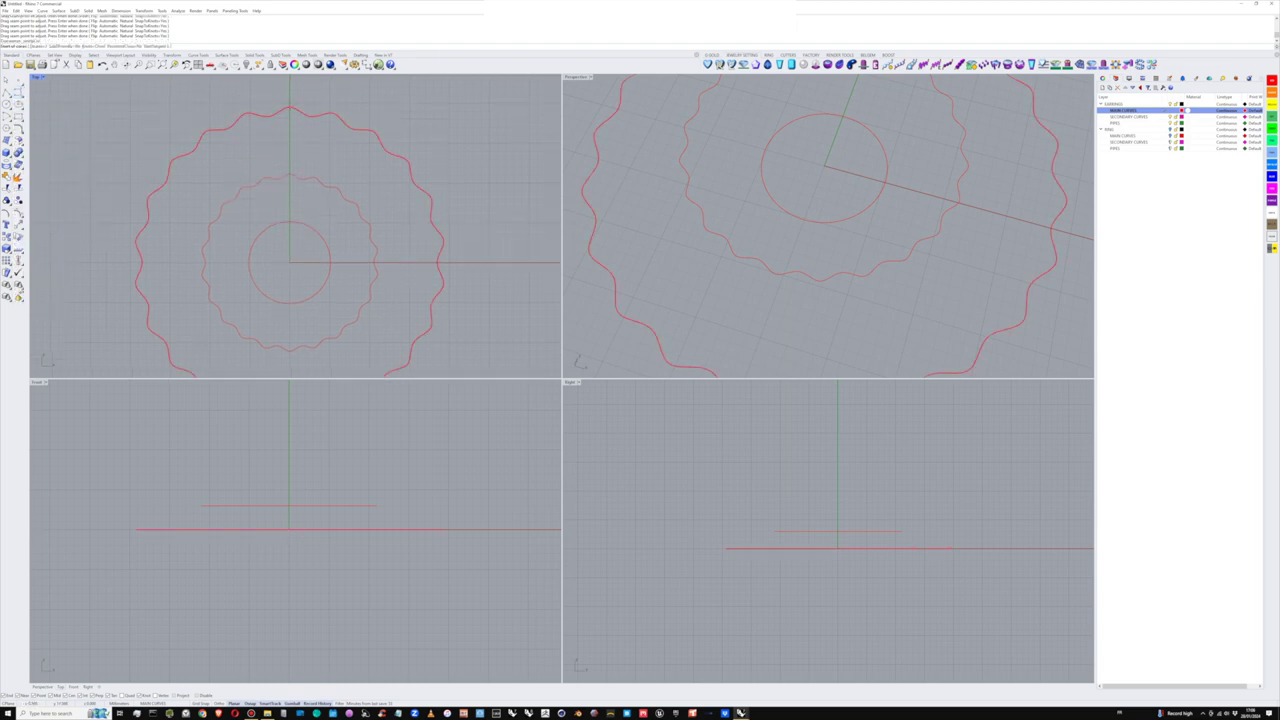
left_click(290, 107)
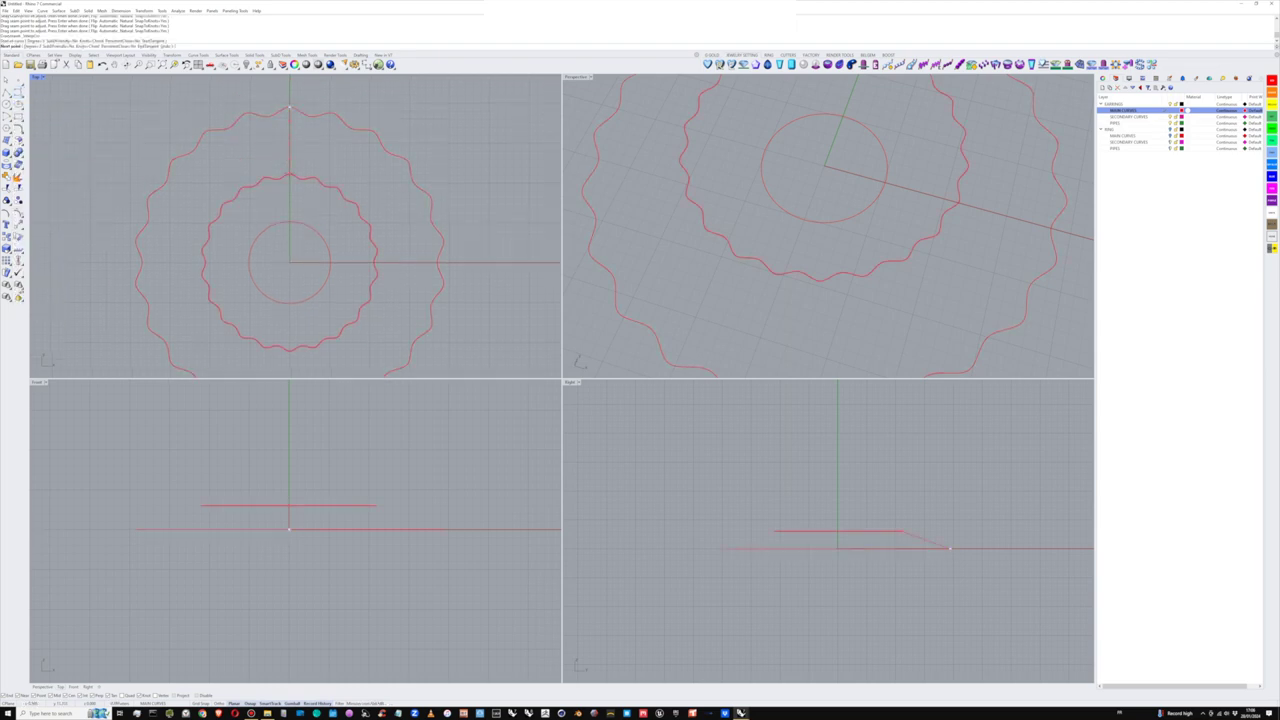
left_click(290, 175)
left_click(290, 221)
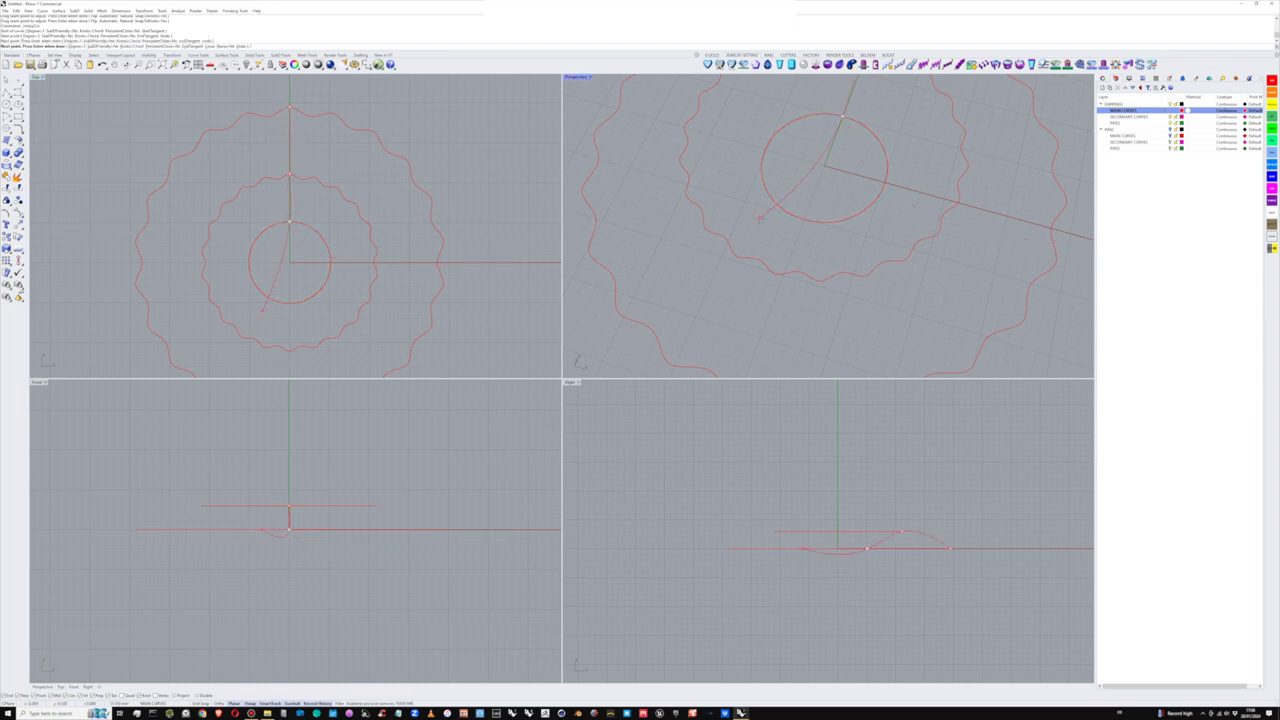
key("Return")
- Start a Sweep 2 Rails with the outer wavy curve and inner circle as rails and the new arched curve as cross section
right_click_drag(1010, 295, 976, 192)
scroll(844, 250, "up", 5)
right_click_drag(760, 205, 817, 192)
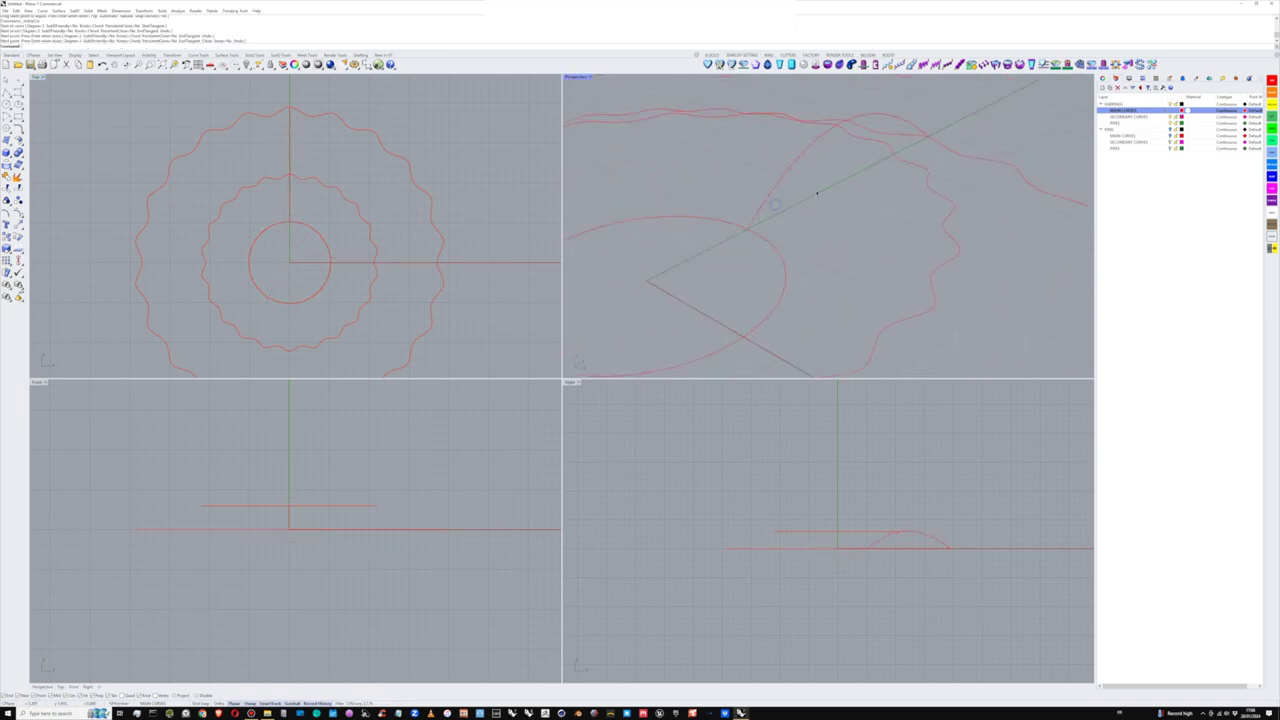
scroll(817, 192, "down", 2)
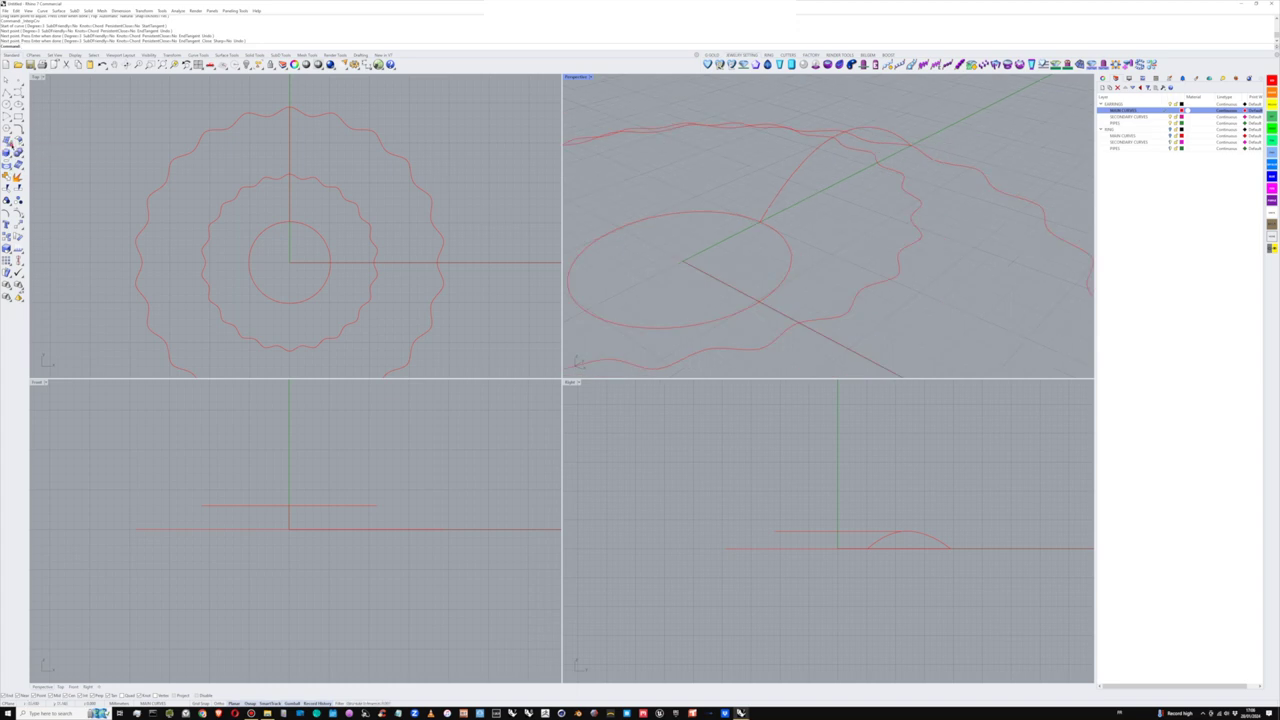
left_click(11, 145)
left_click(27, 301)
right_click_drag(855, 190, 930, 170)
left_click(972, 174)
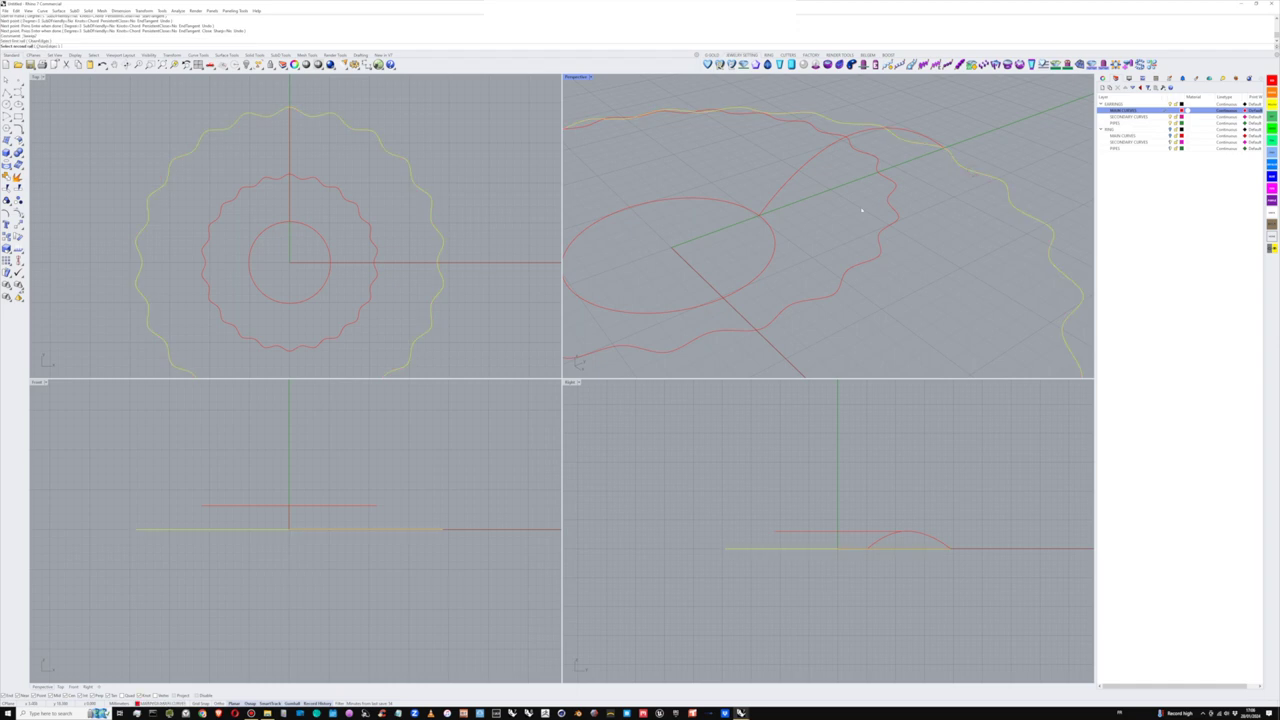
left_click(775, 239)
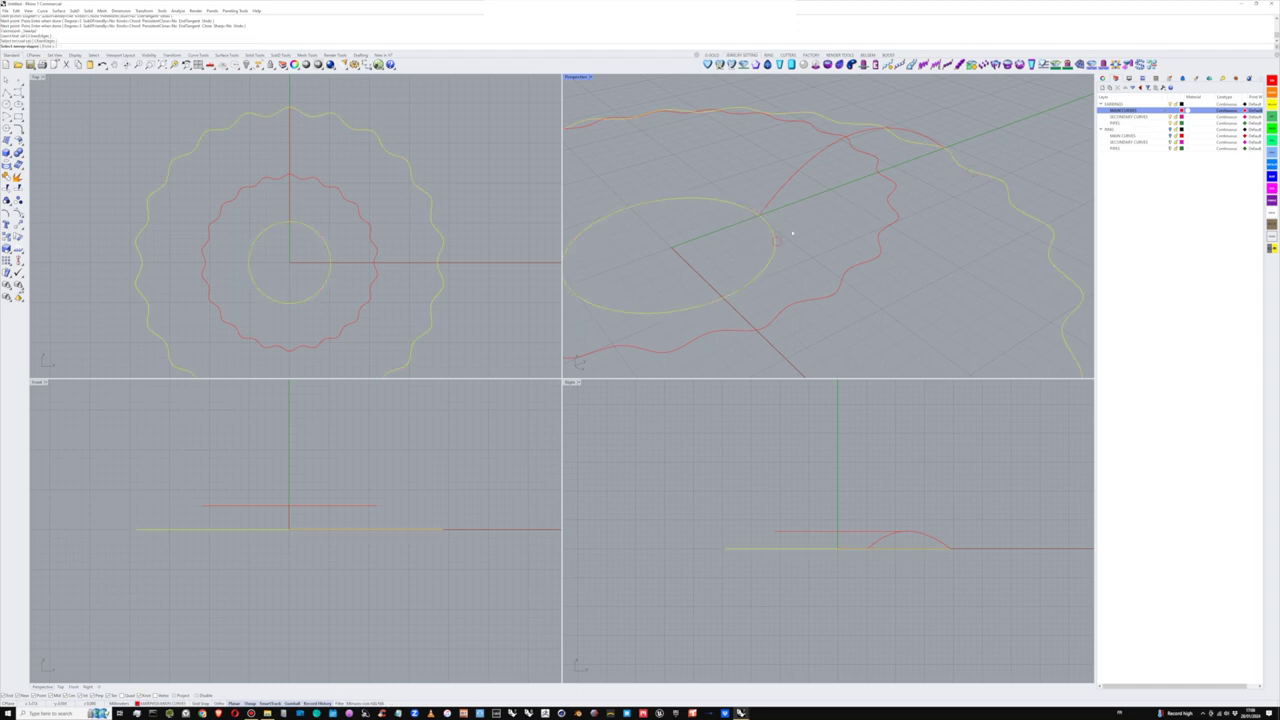
left_click(793, 177)
scroll(797, 178, "down", 4)
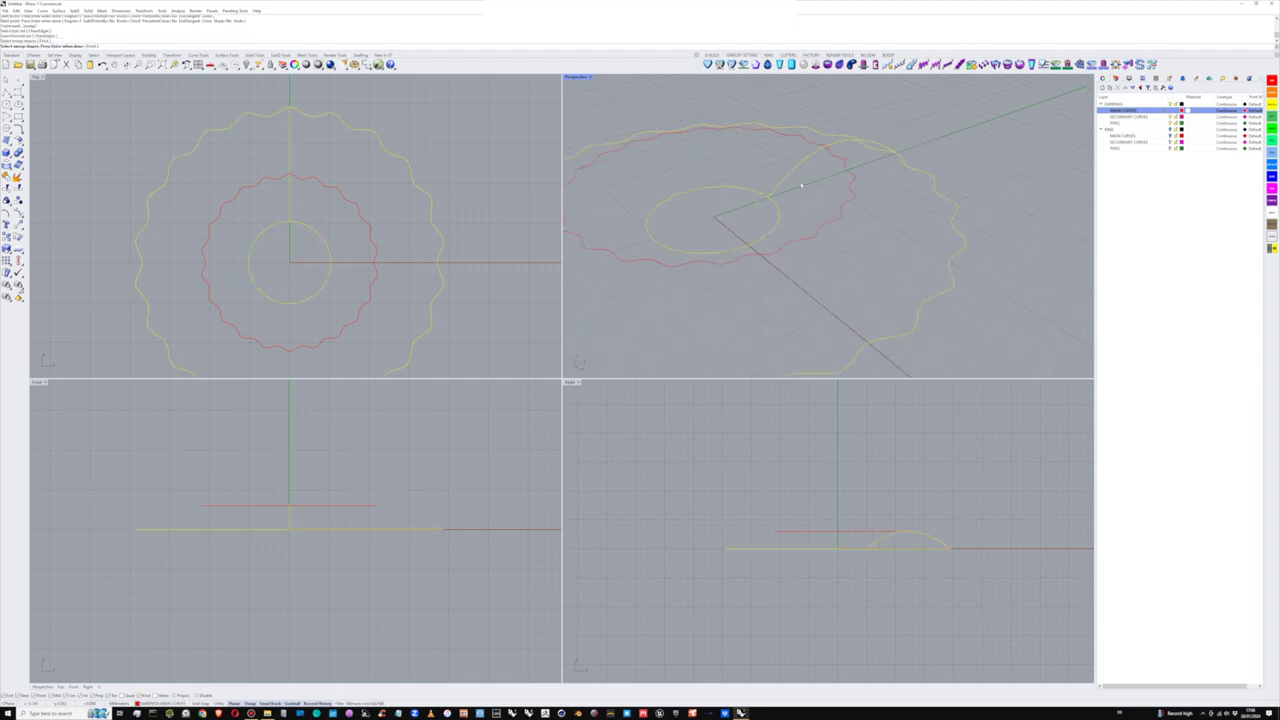
right_click_drag(802, 185, 819, 188)
right_click(815, 184)
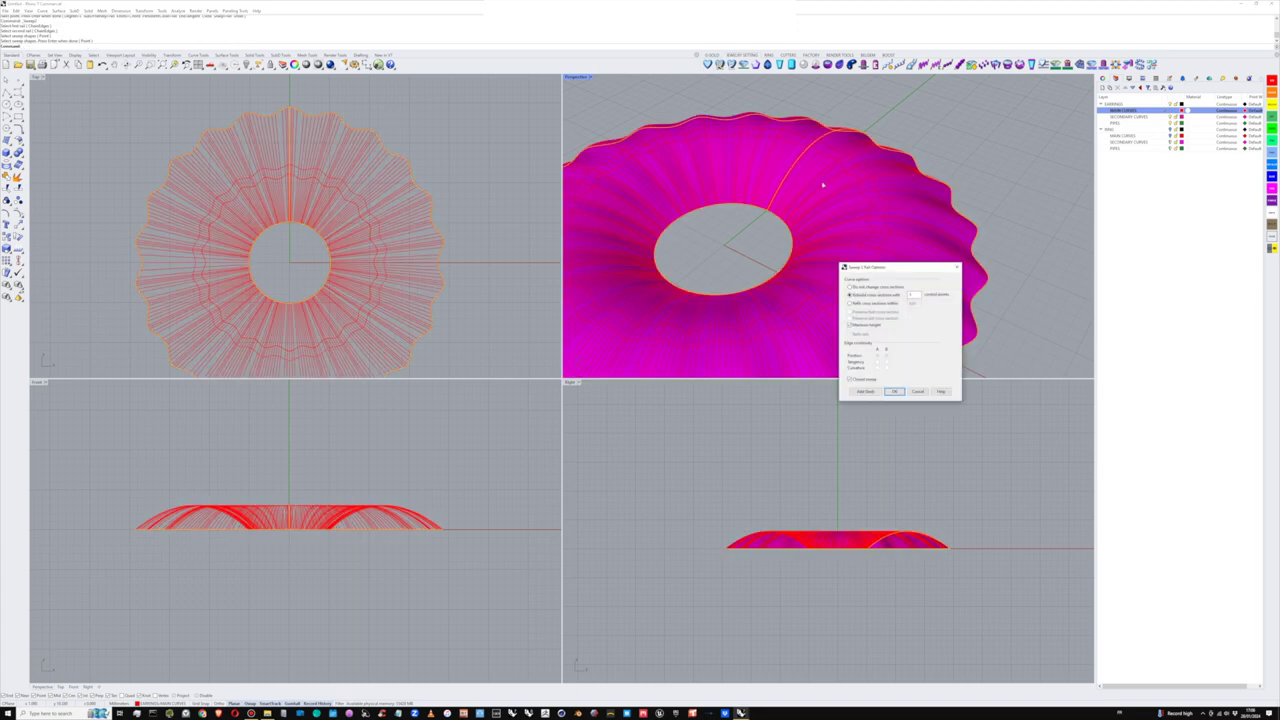
- Examine how the sweep preview's isocurves are distributed between the inner circle and the outer wavy edge
scroll(352, 256, "up", 5)
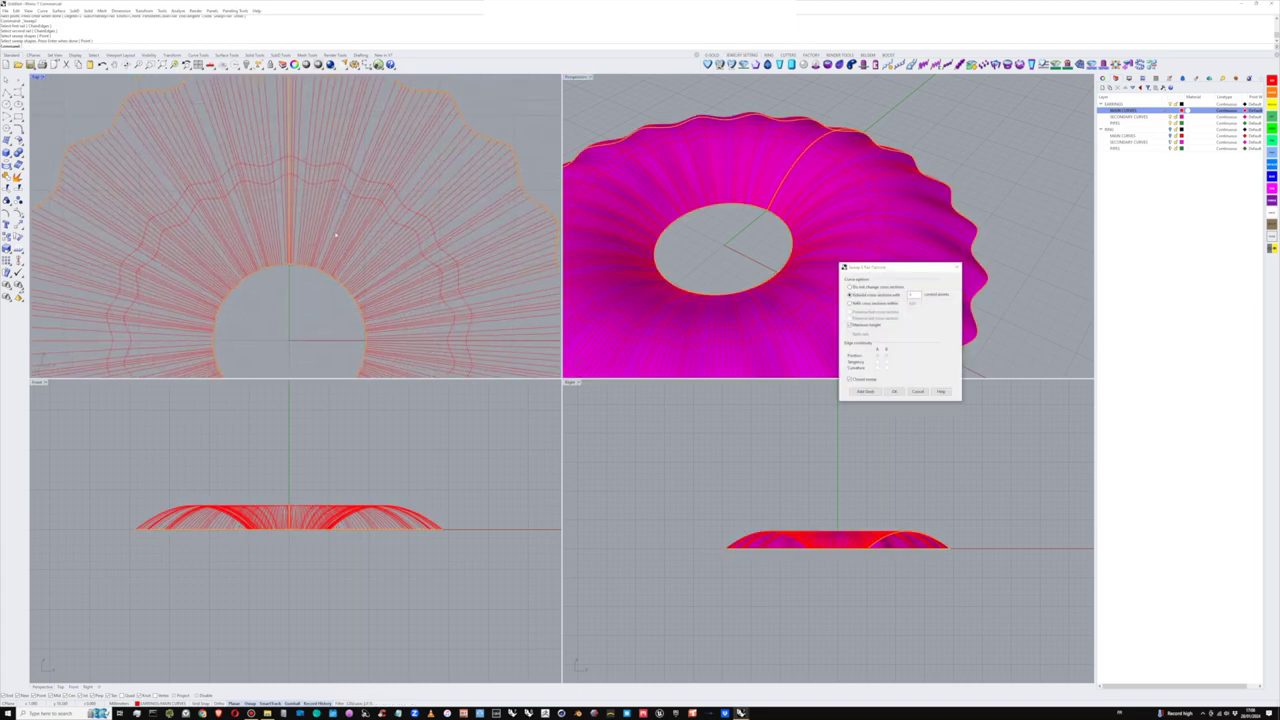
scroll(386, 241, "up", 3)
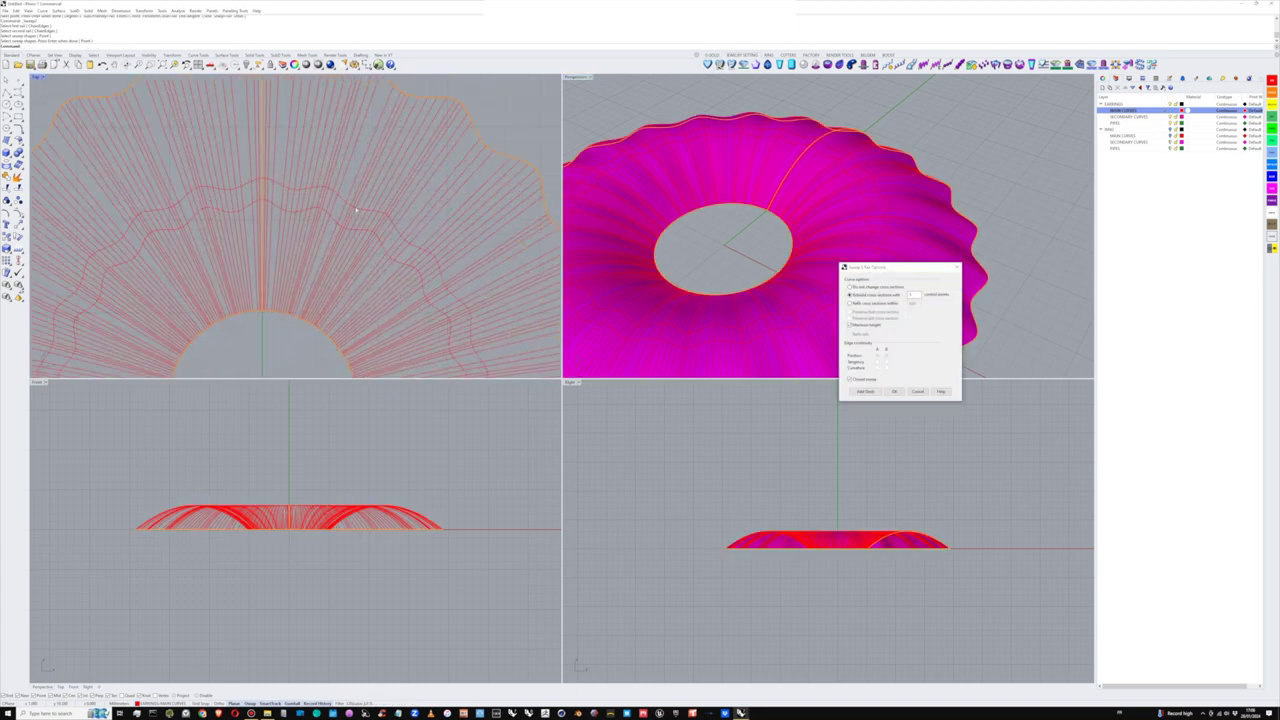
scroll(394, 200, "down", 6)
right_click_drag(378, 260, 381, 209)
scroll(363, 256, "up", 7)
scroll(364, 258, "up", 2)
scroll(350, 245, "down", 5)
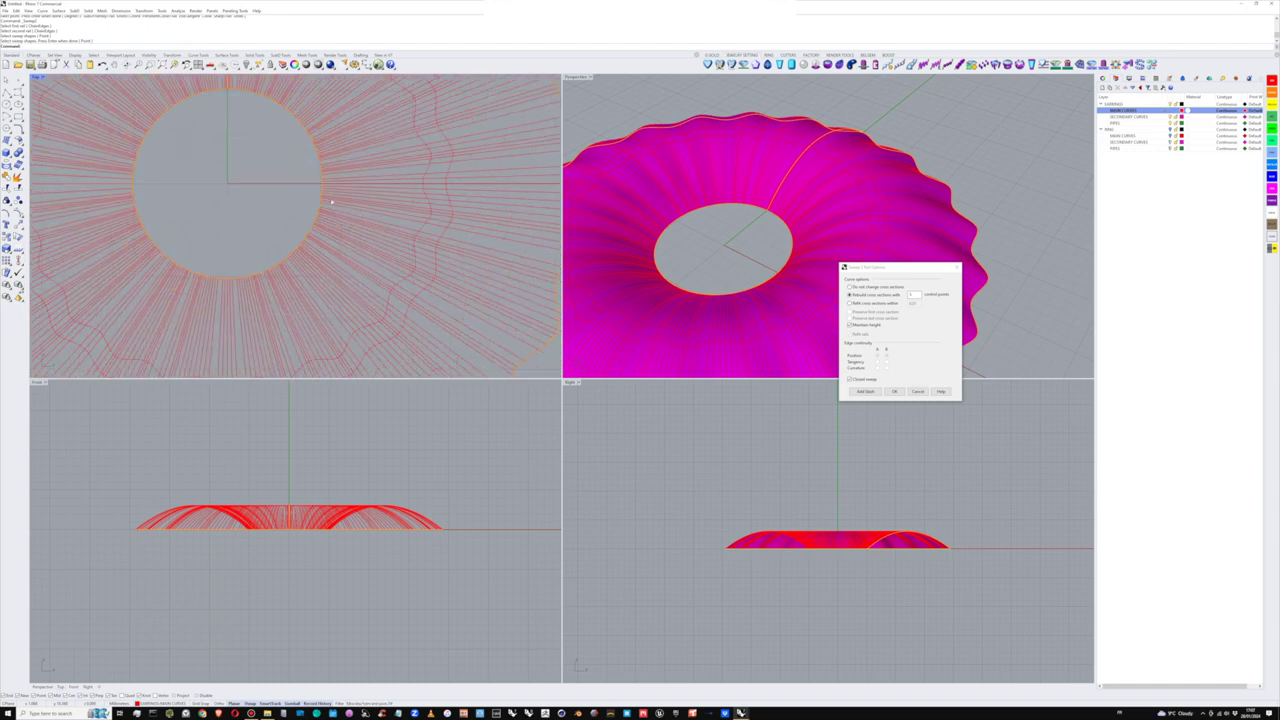
right_click_drag(342, 235, 336, 248)
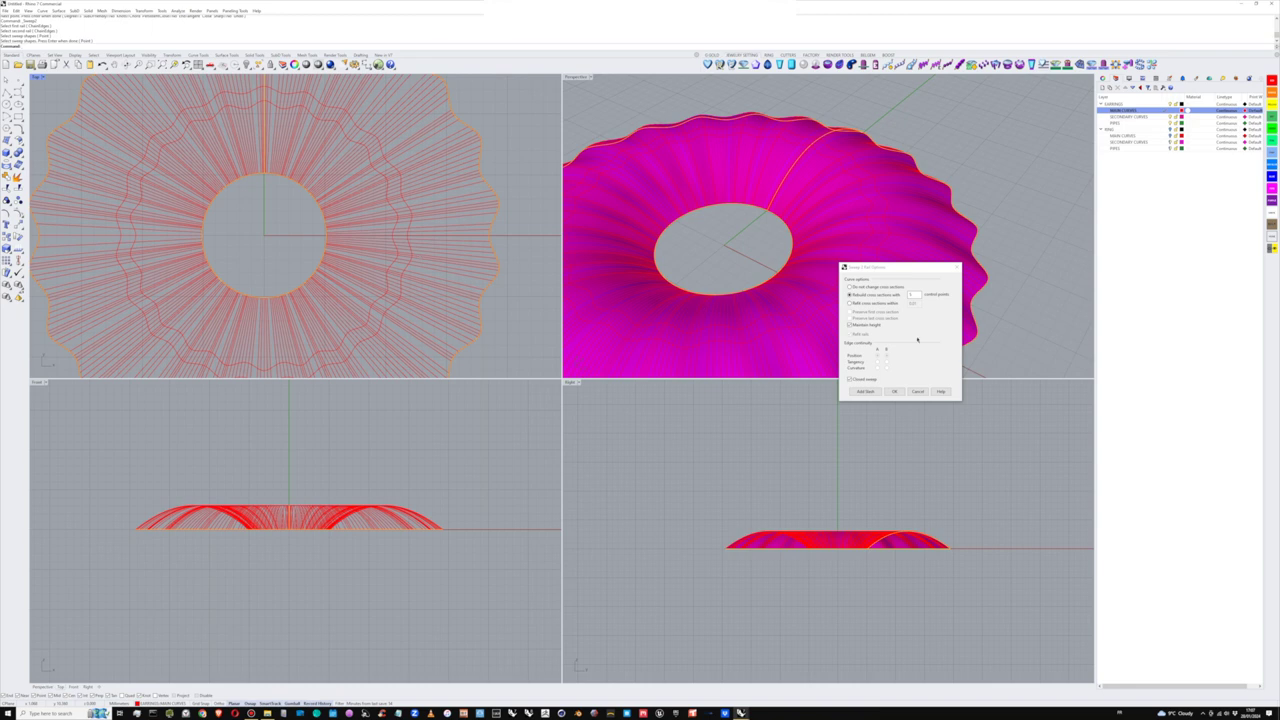
- Try the sweep without changing its cross sections, return to rebuilt cross sections, and inspect the preview surface
left_click_drag(914, 295, 903, 296)
left_click(883, 286)
left_click(880, 295)
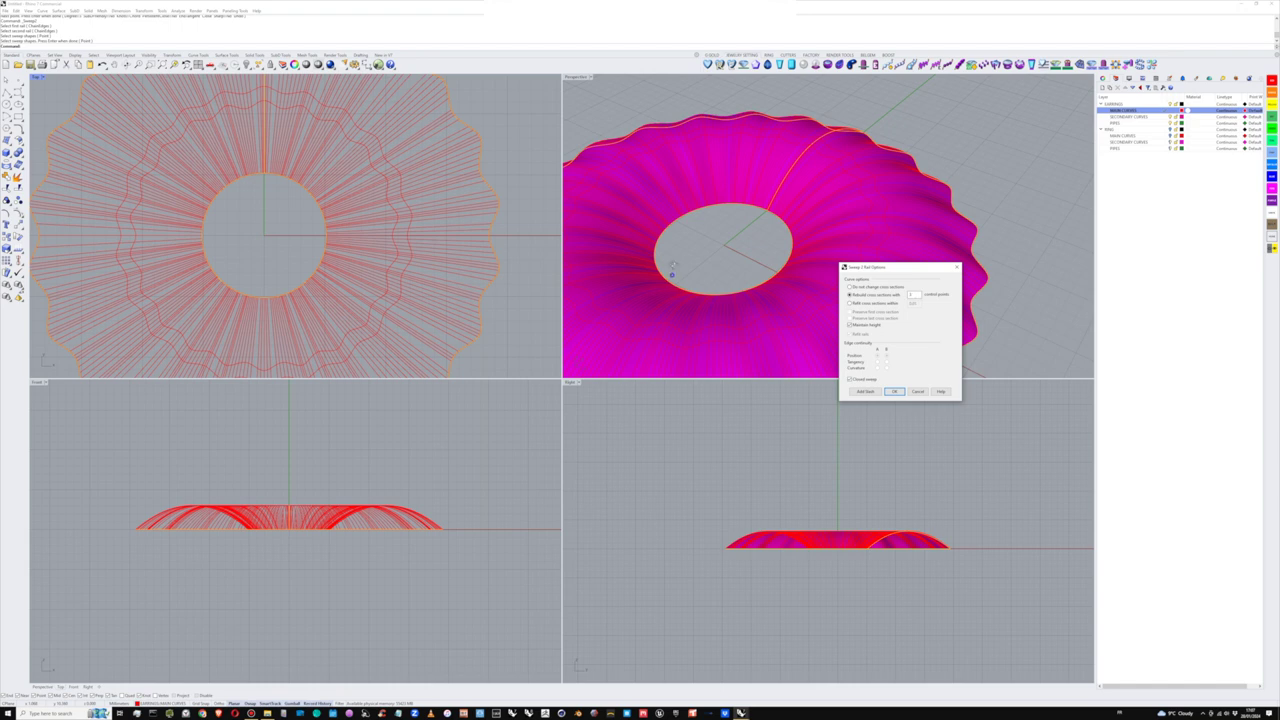
right_click_drag(672, 269, 866, 325)
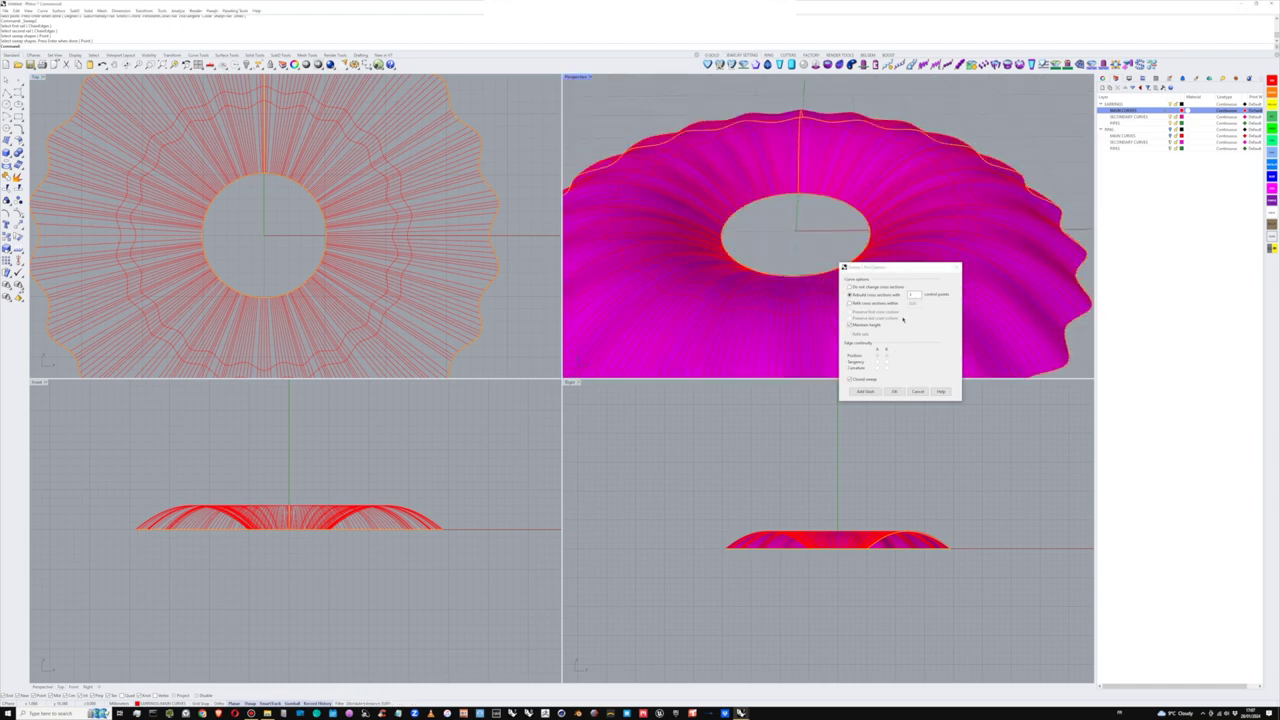
right_click_drag(398, 256, 420, 242)
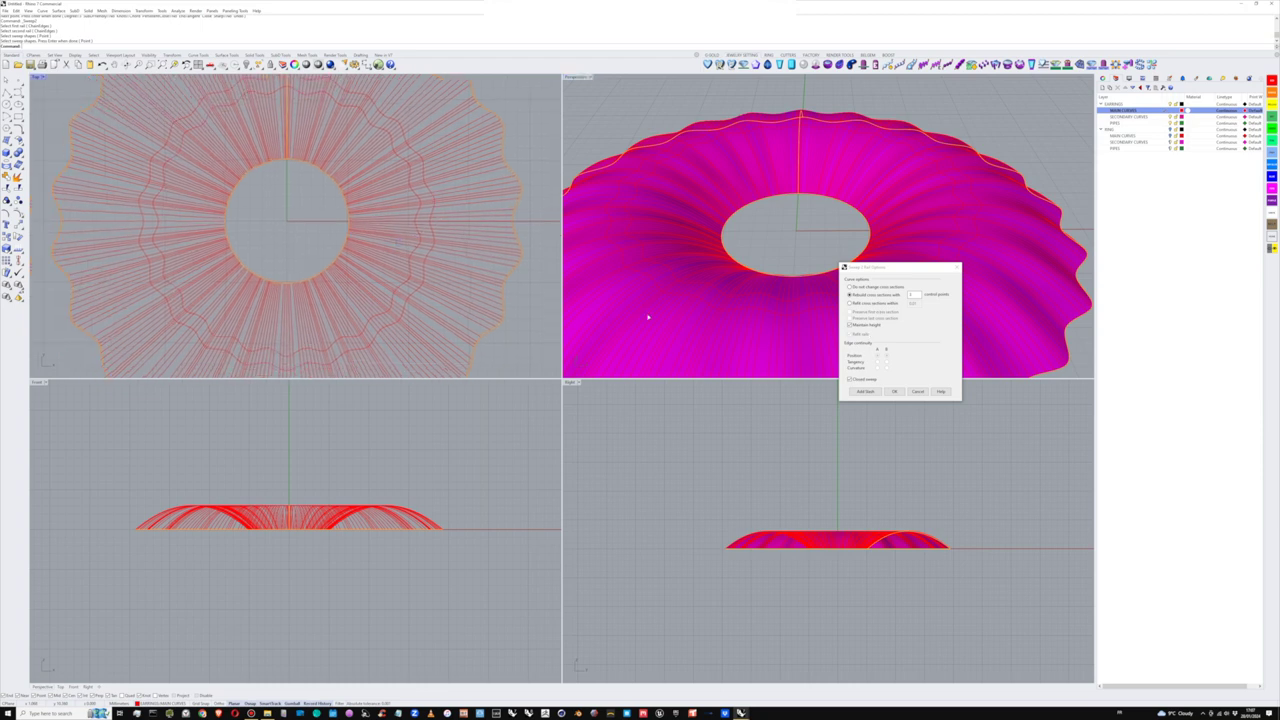
- Add a sweep slash from the inner circle to the outer wavy curve just below the positive X axis
left_click(866, 392)
scroll(349, 243, "up", 3)
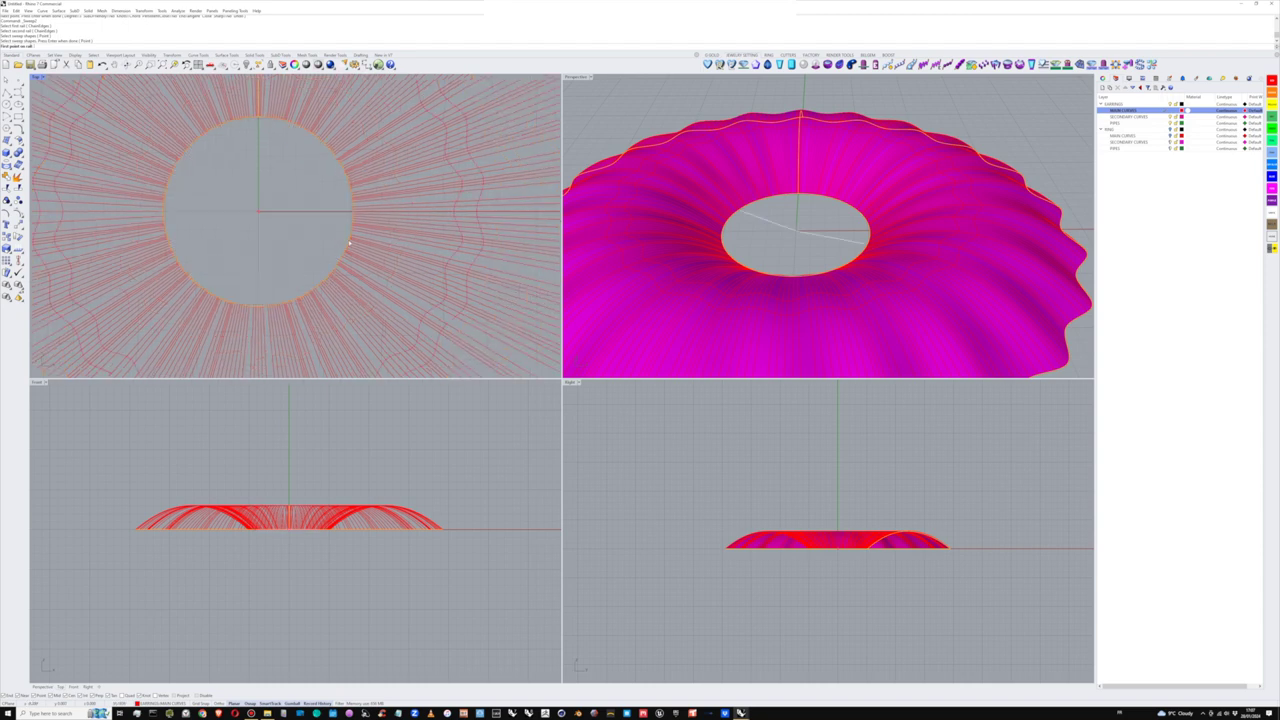
scroll(352, 237, "up", 5)
left_click(352, 229)
scroll(266, 237, "down", 2)
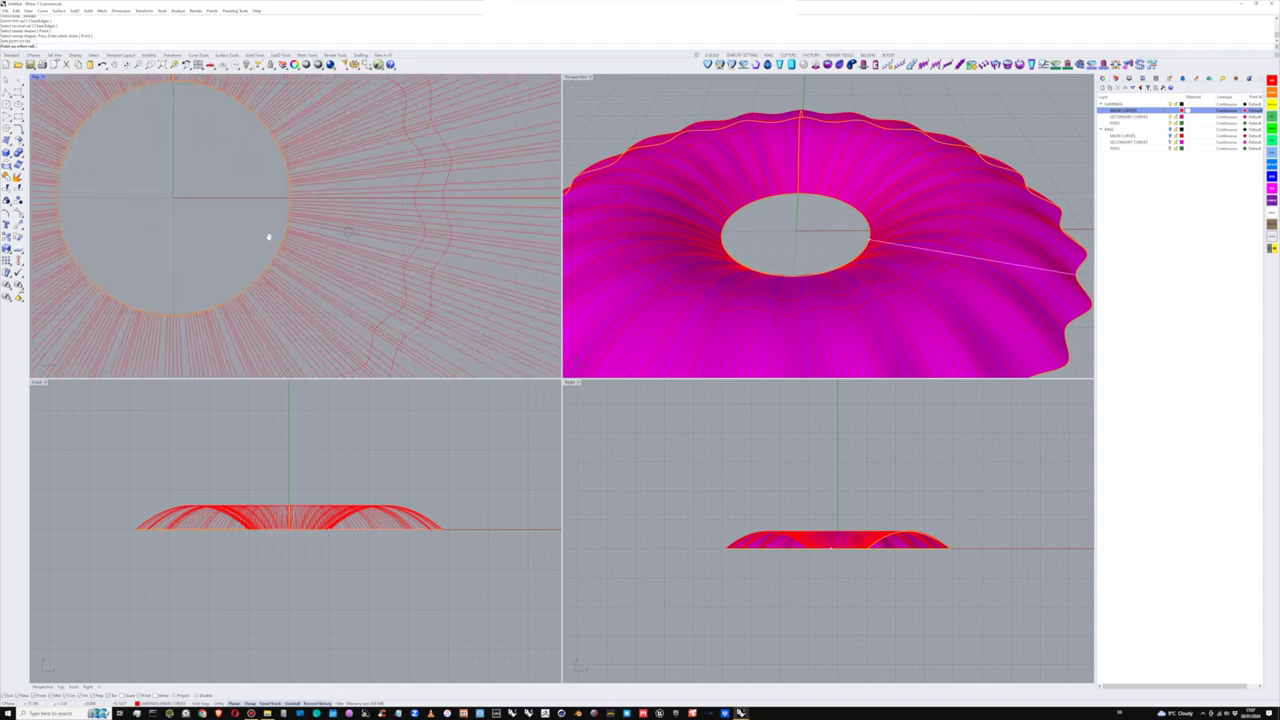
scroll(409, 266, "up", 5)
scroll(410, 256, "down", 3)
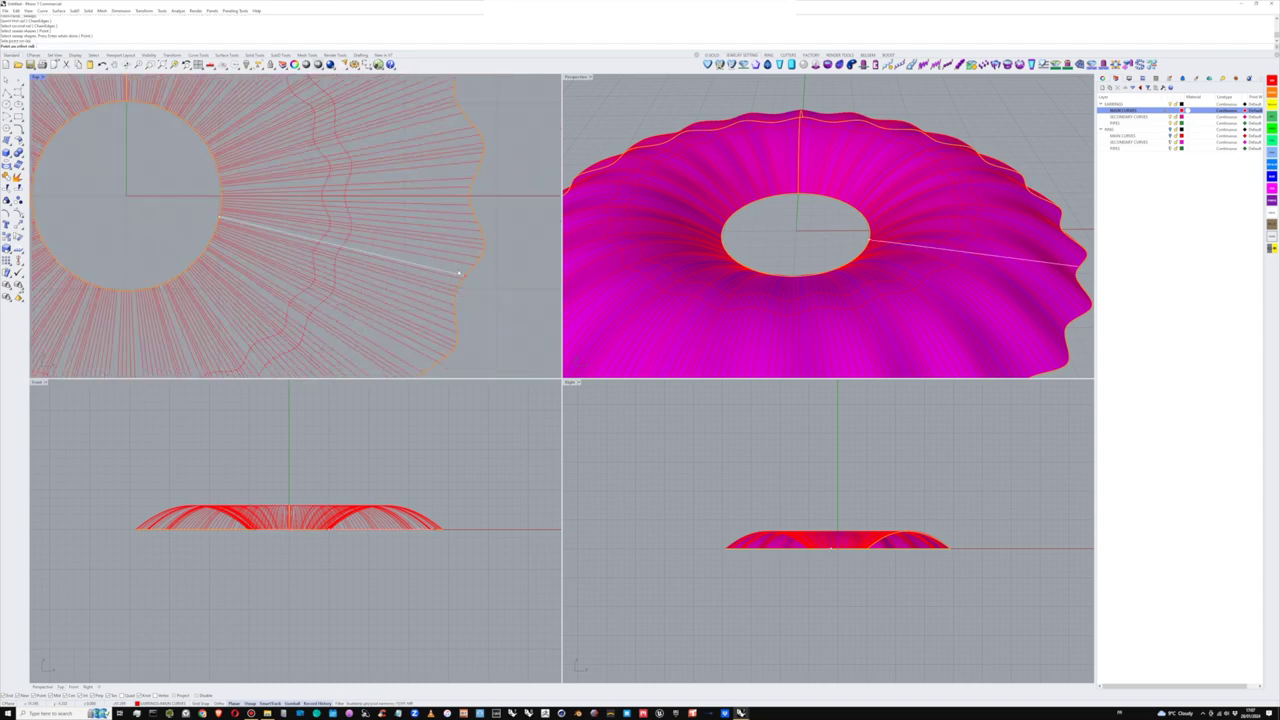
left_click(466, 271)
- Add a second sweep slash from the inner circle to the outer wavy curve near the negative X axis
scroll(440, 268, "down", 5)
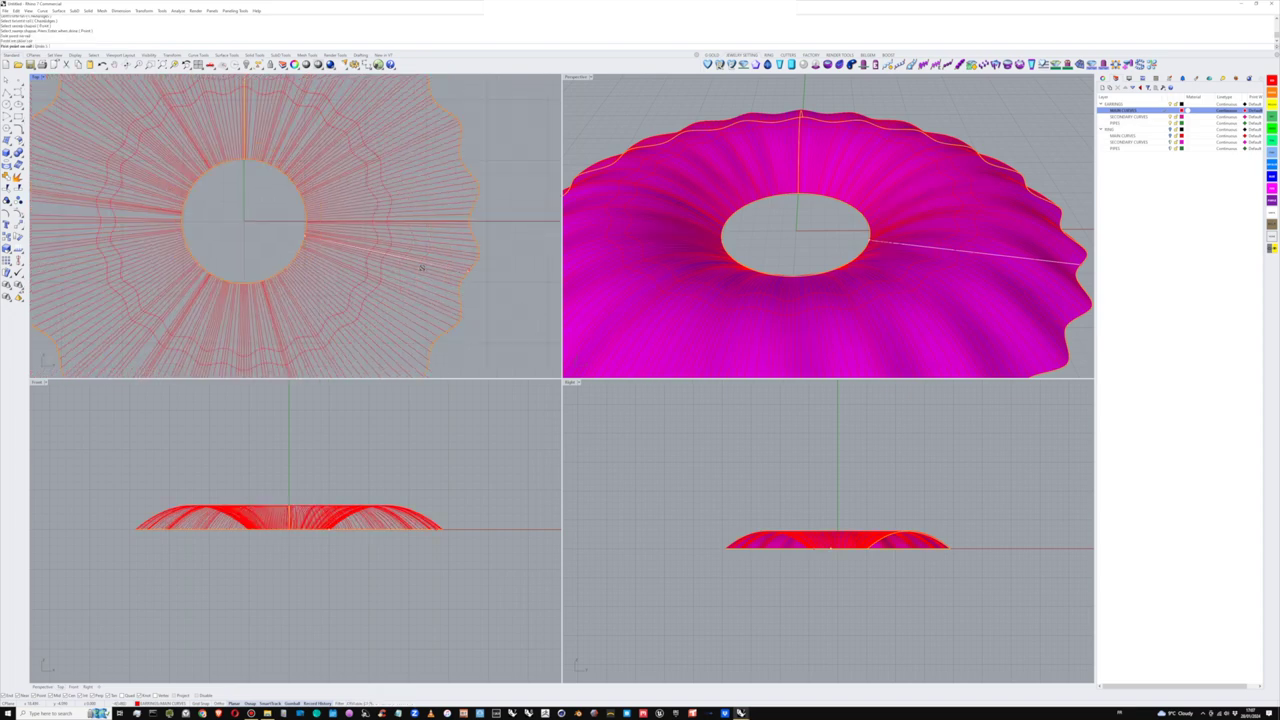
scroll(392, 259, "up", 3)
scroll(247, 255, "up", 5)
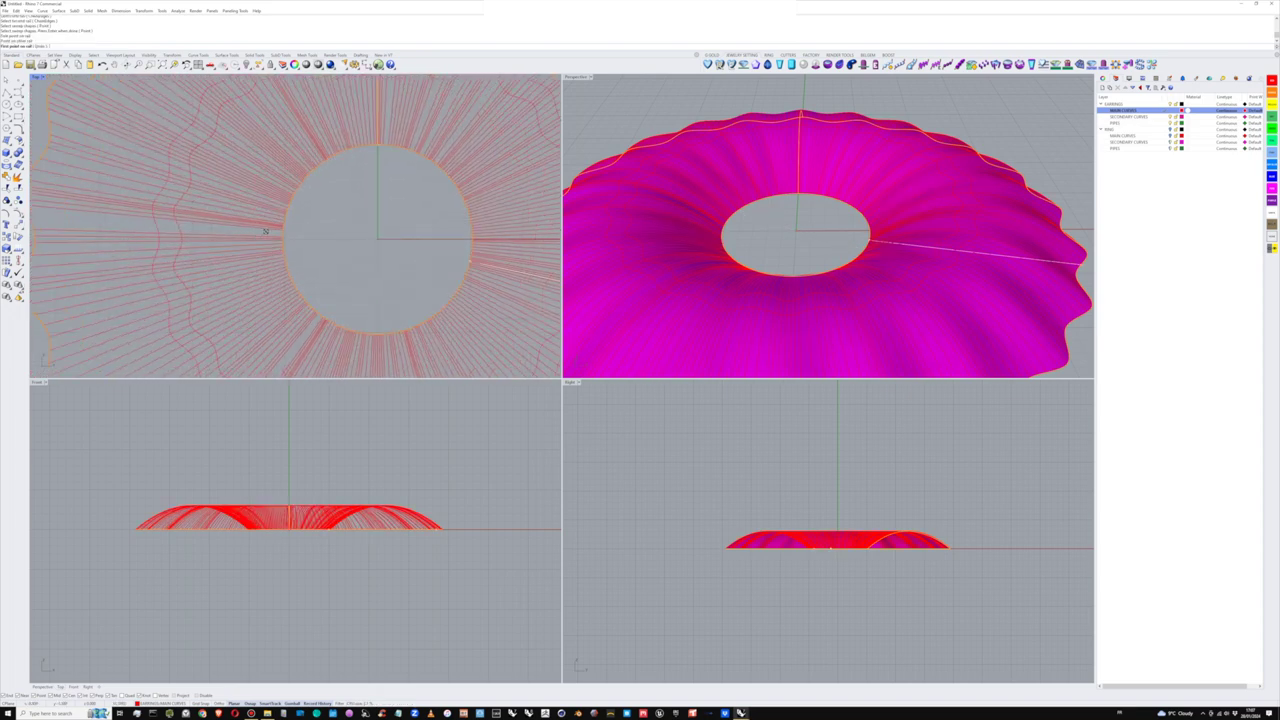
scroll(245, 236, "down", 4)
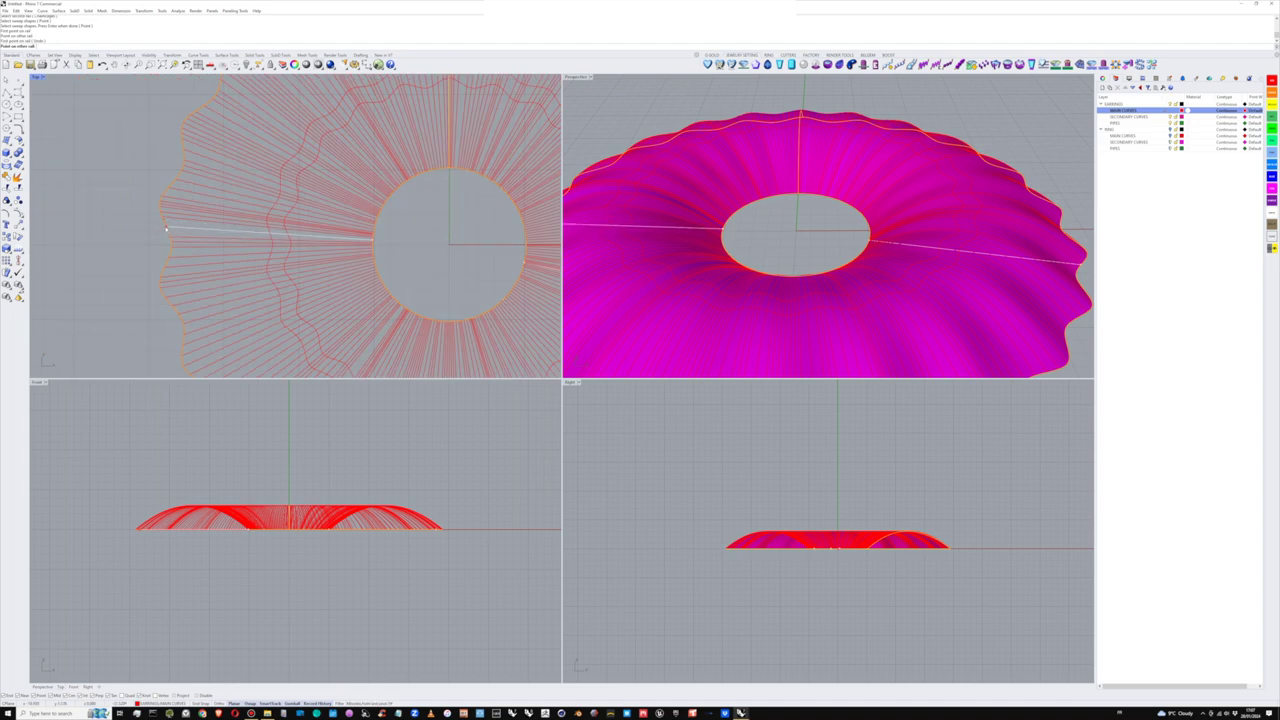
left_click(167, 229)
- Add a third sweep slash from the inner circle to the outer wavy curve, slightly to the negative-X side of the positive Y axis
right_click_drag(308, 249, 228, 323)
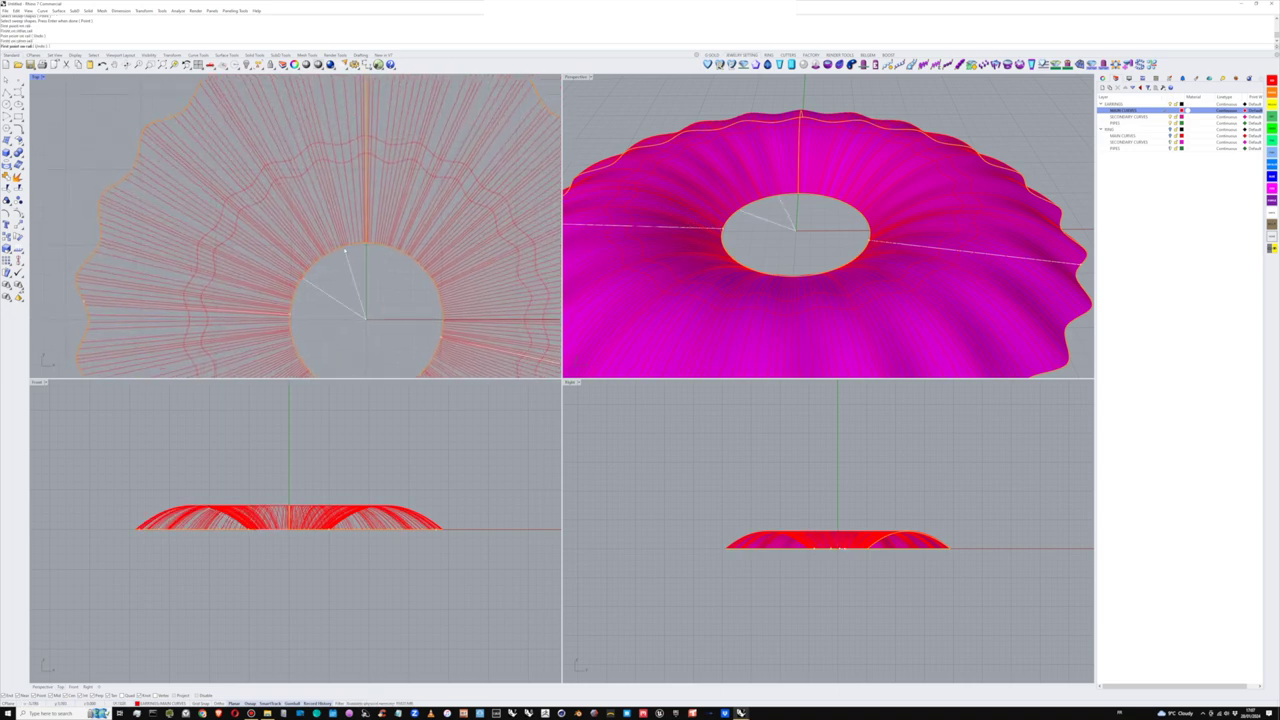
right_click_drag(375, 257, 340, 283)
scroll(335, 268, "up", 4)
scroll(338, 283, "up", 3)
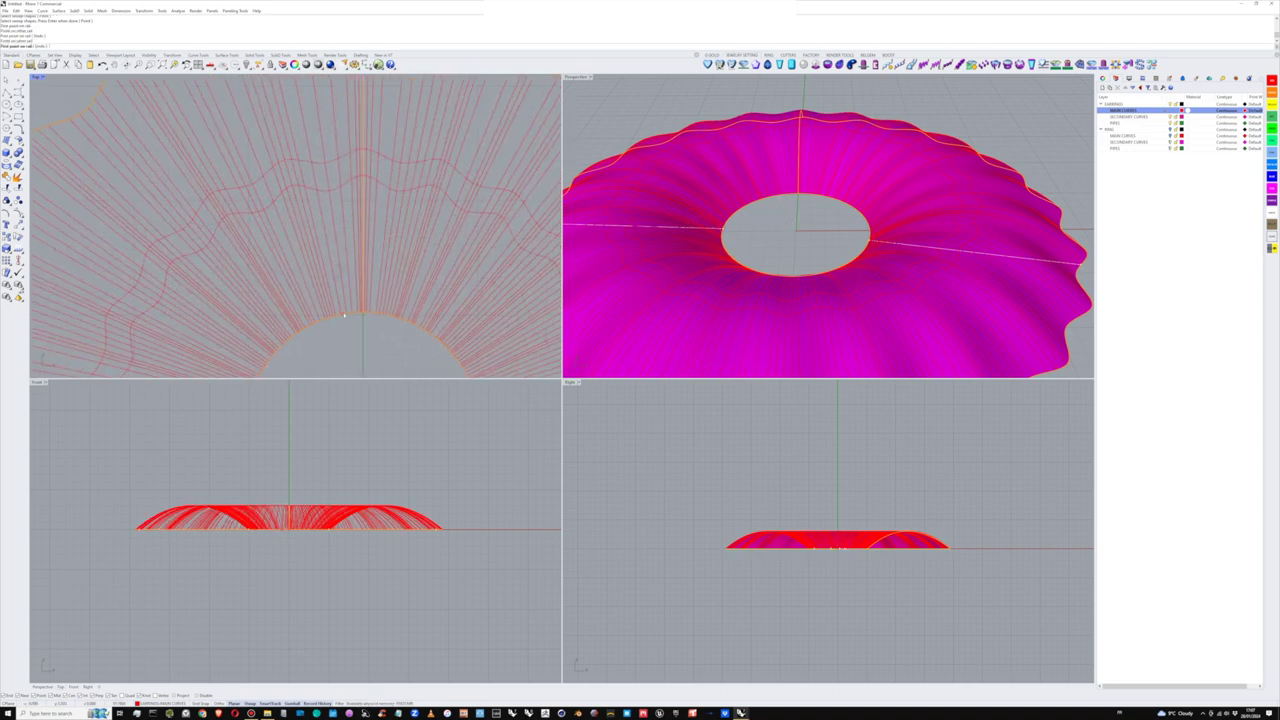
left_click(343, 309)
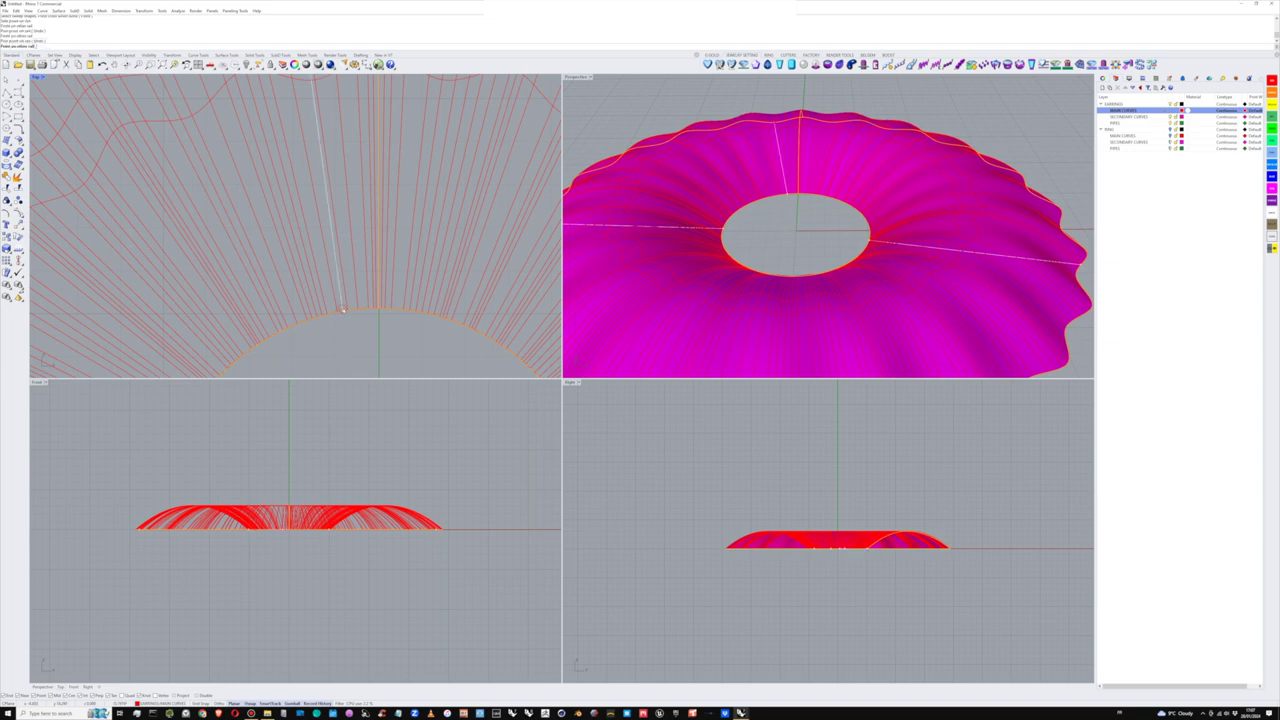
scroll(342, 305, "down", 4)
right_click_drag(321, 238, 327, 324)
scroll(311, 208, "down", 5)
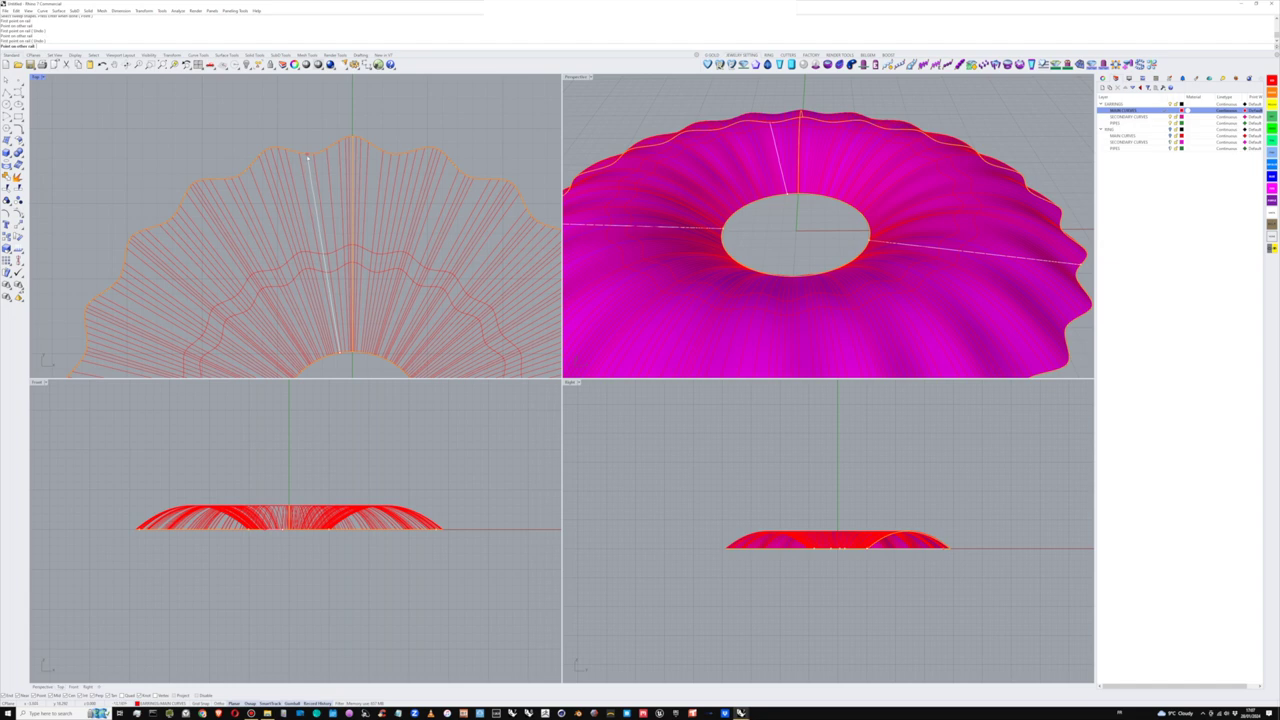
left_click(306, 157)
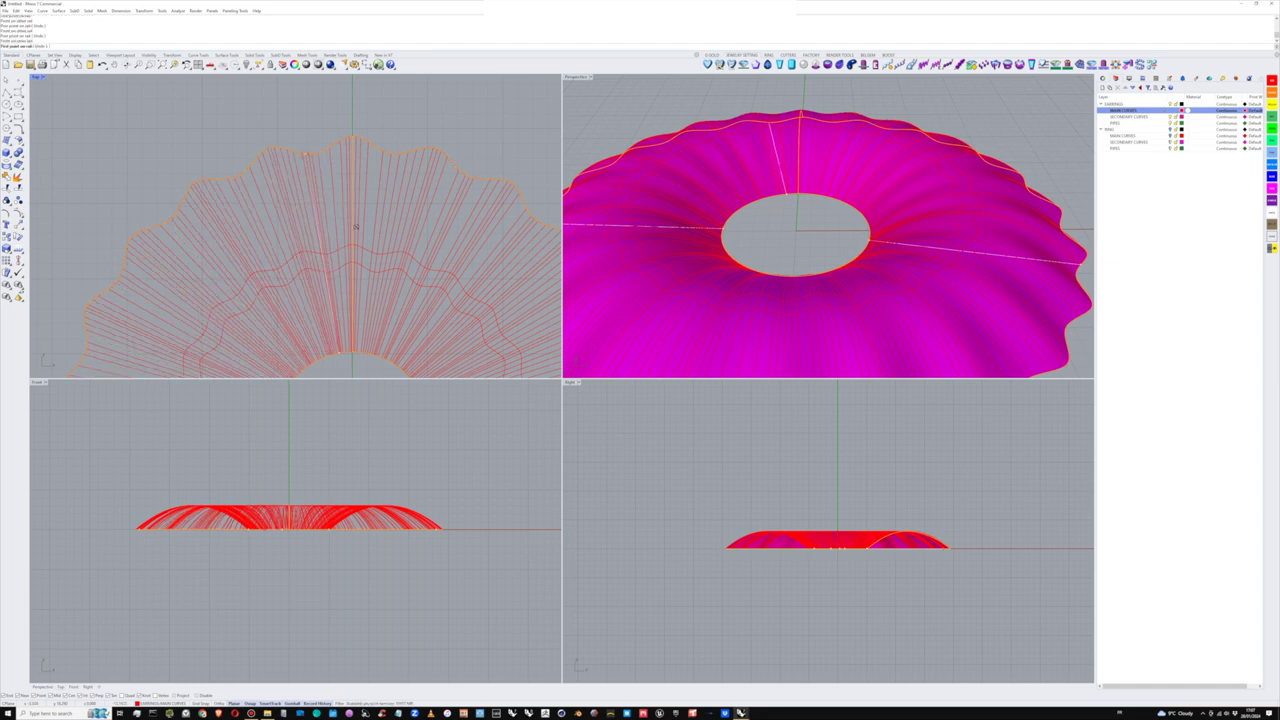
- Check the lower half for slash placement, finish adding slashes, and create the closed two-rail sweep with rebuilt cross sections
scroll(320, 177, "up", 3)
scroll(366, 171, "down", 3)
scroll(252, 251, "up", 6)
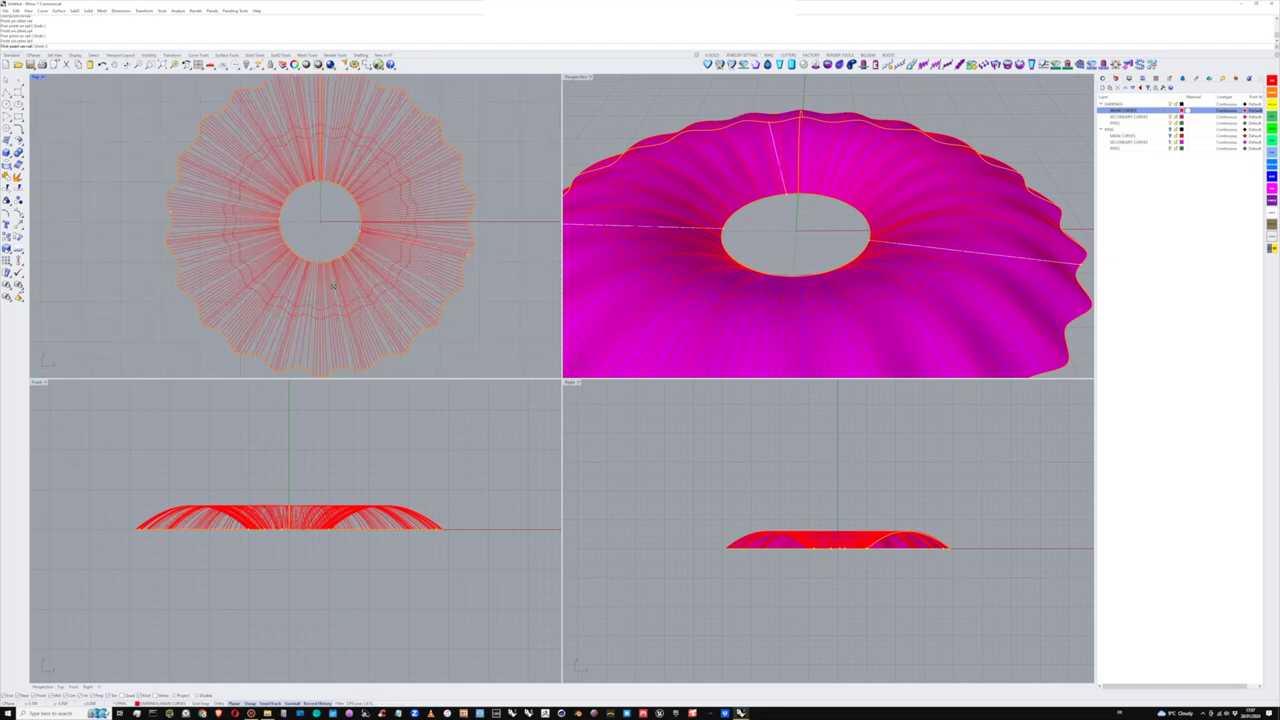
right_click_drag(252, 251, 334, 172)
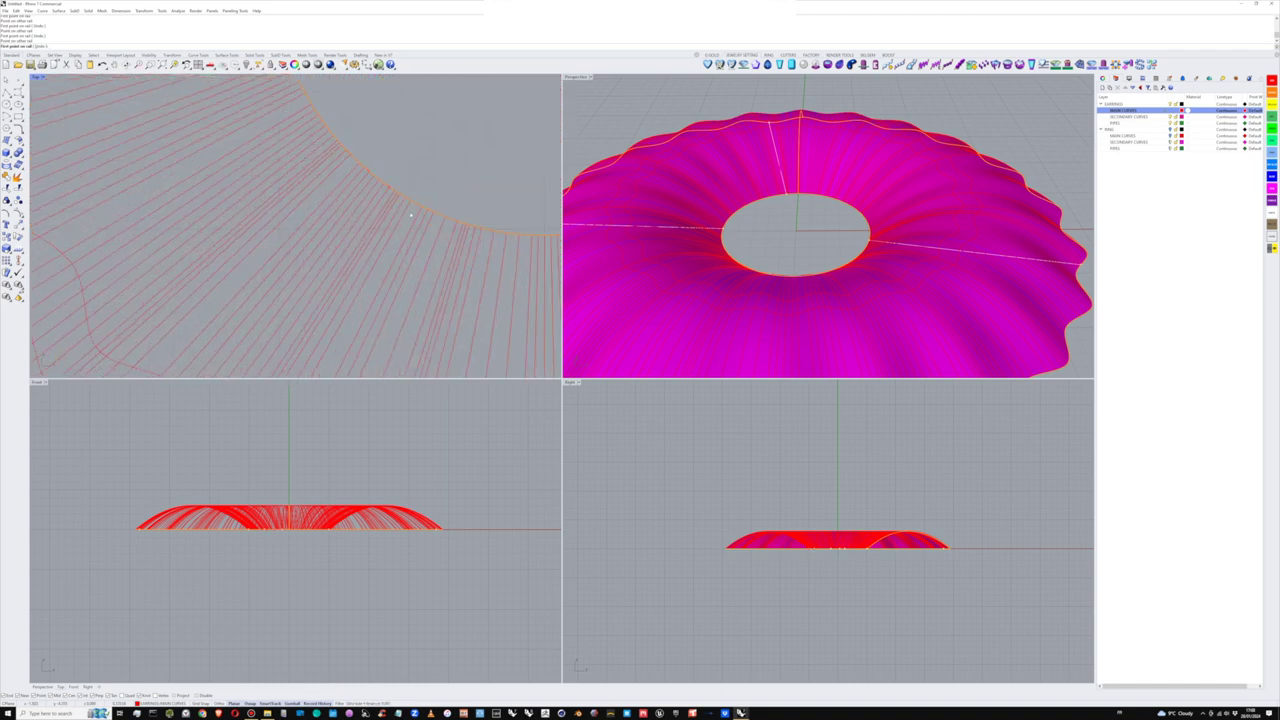
scroll(382, 272, "down", 5)
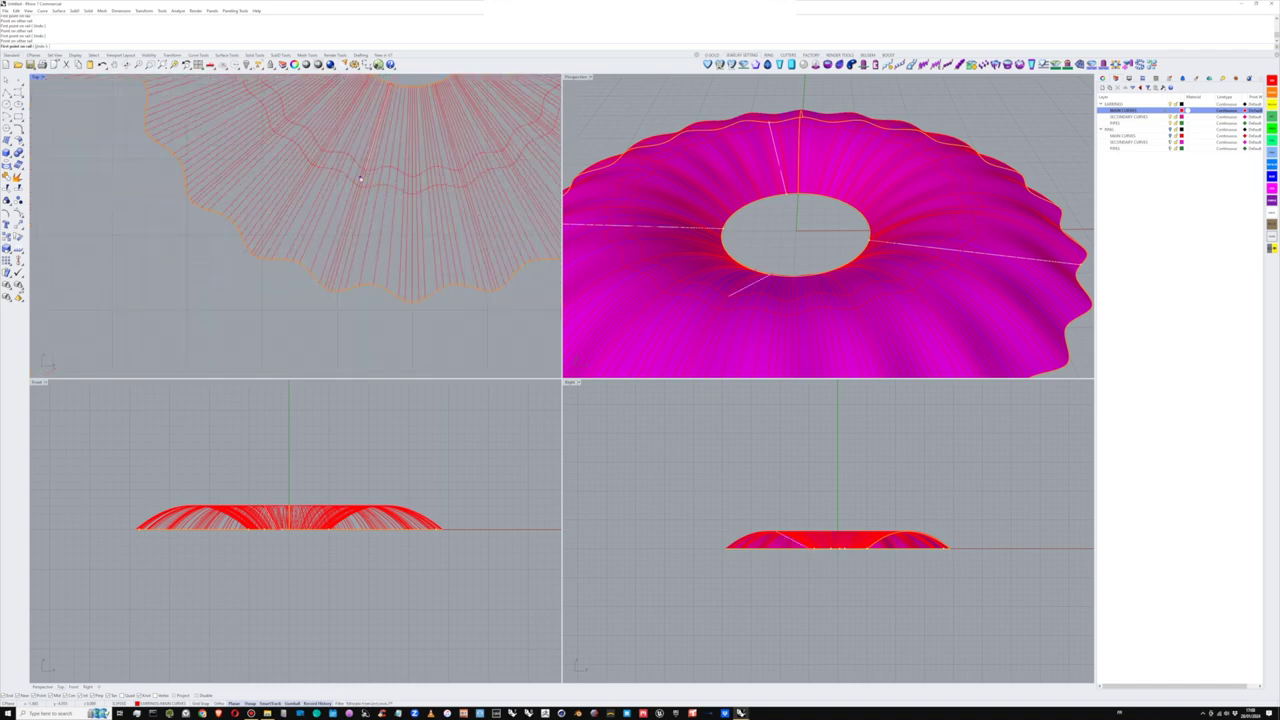
right_click_drag(361, 211, 323, 243)
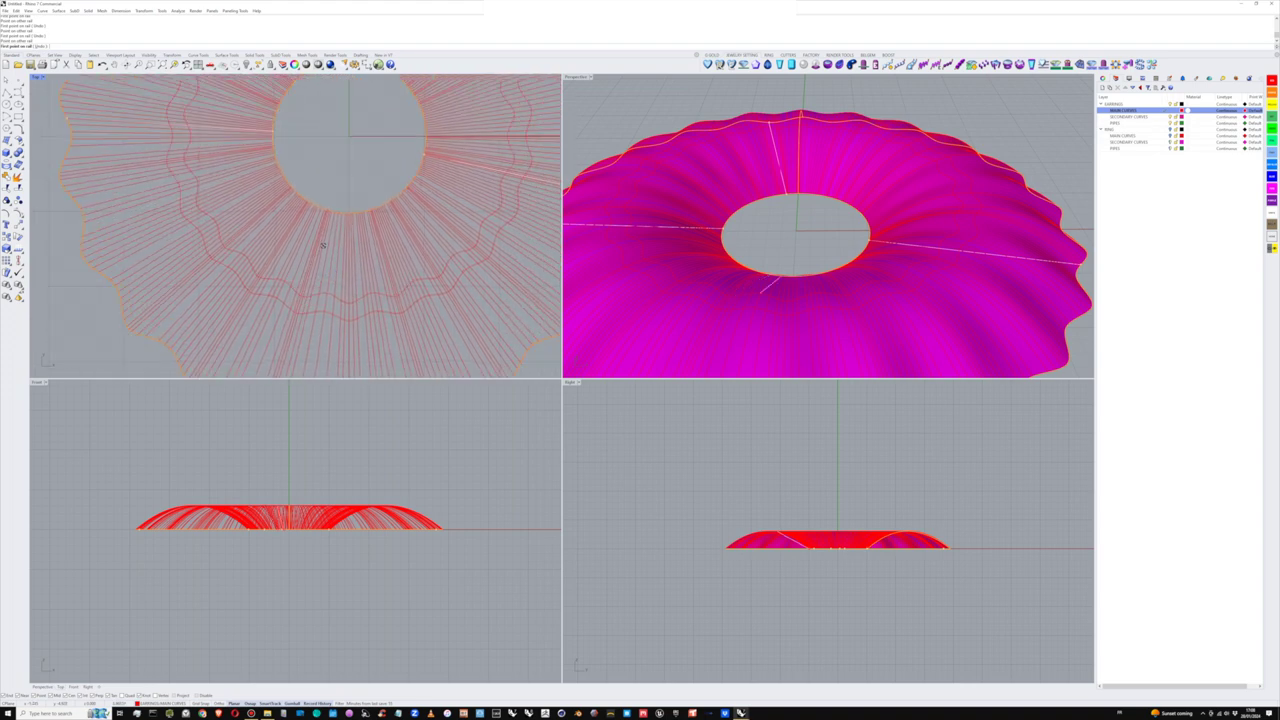
right_click_drag(357, 150, 329, 252)
scroll(329, 251, "down", 3)
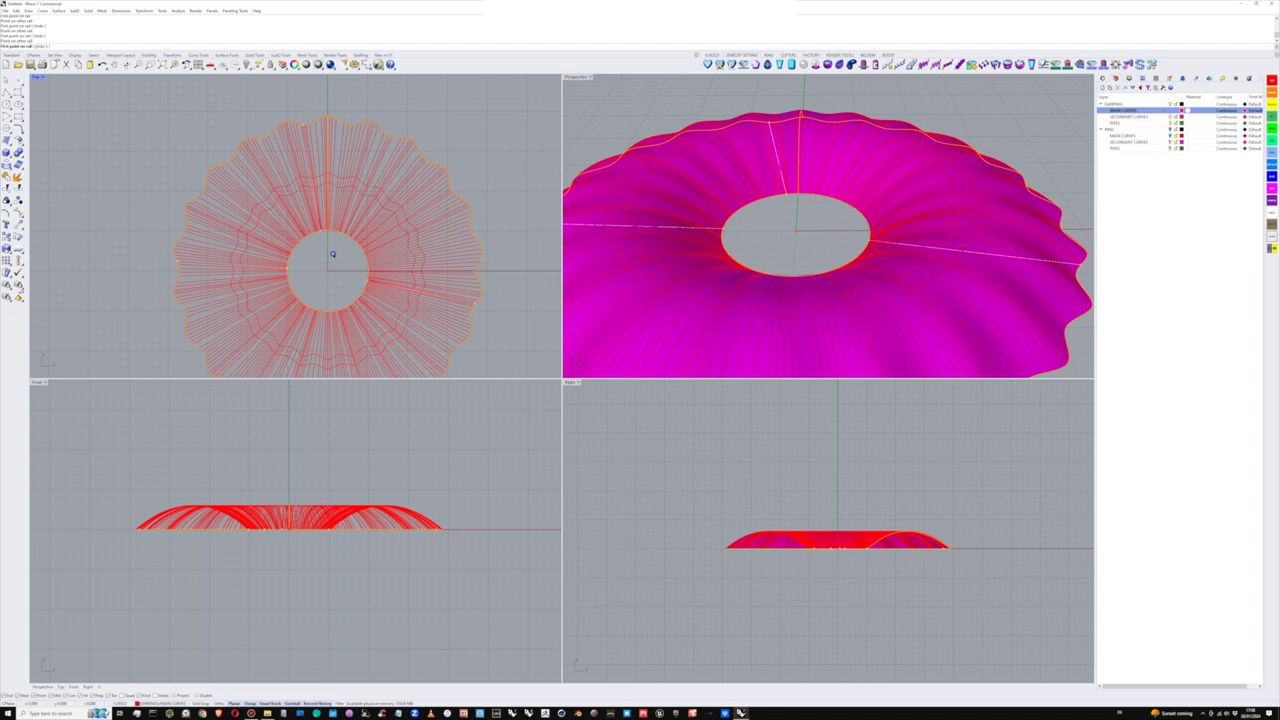
key("Return")
left_click(893, 391)
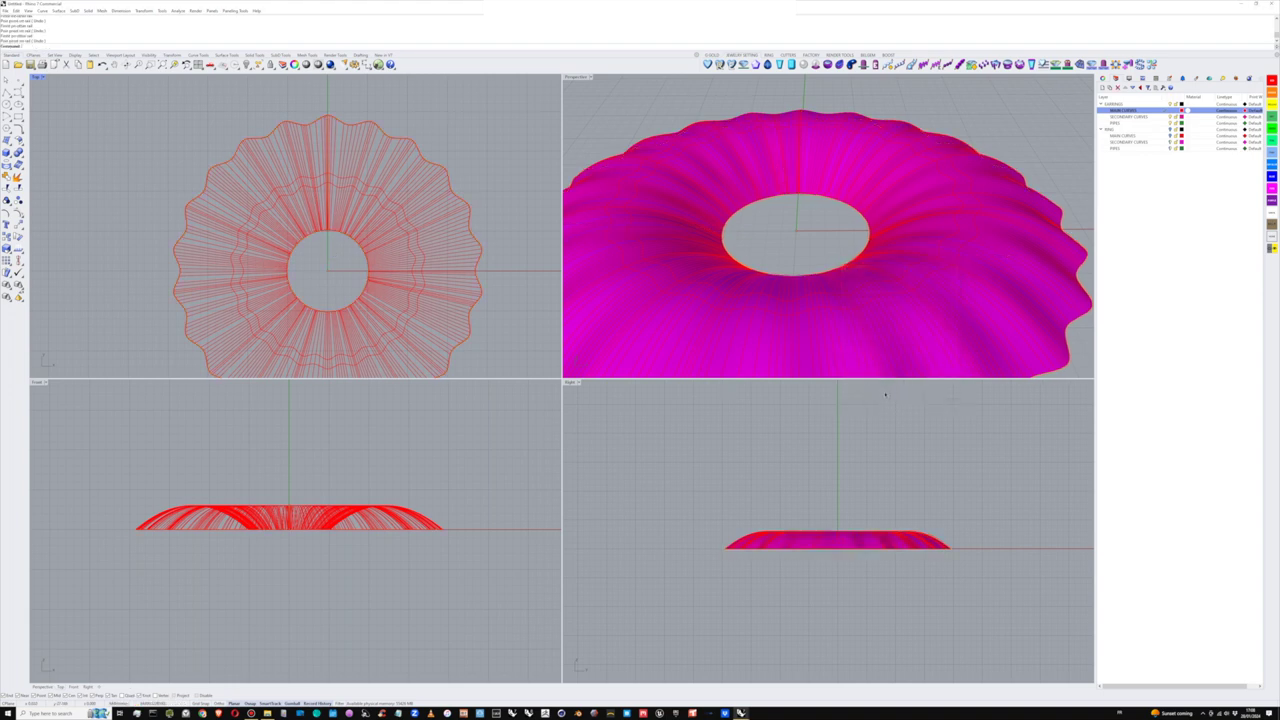
- Extract the wireframe of the swept surface, then delete the surface and the extra closed curve near the middle wavy curve
left_click(460, 228)
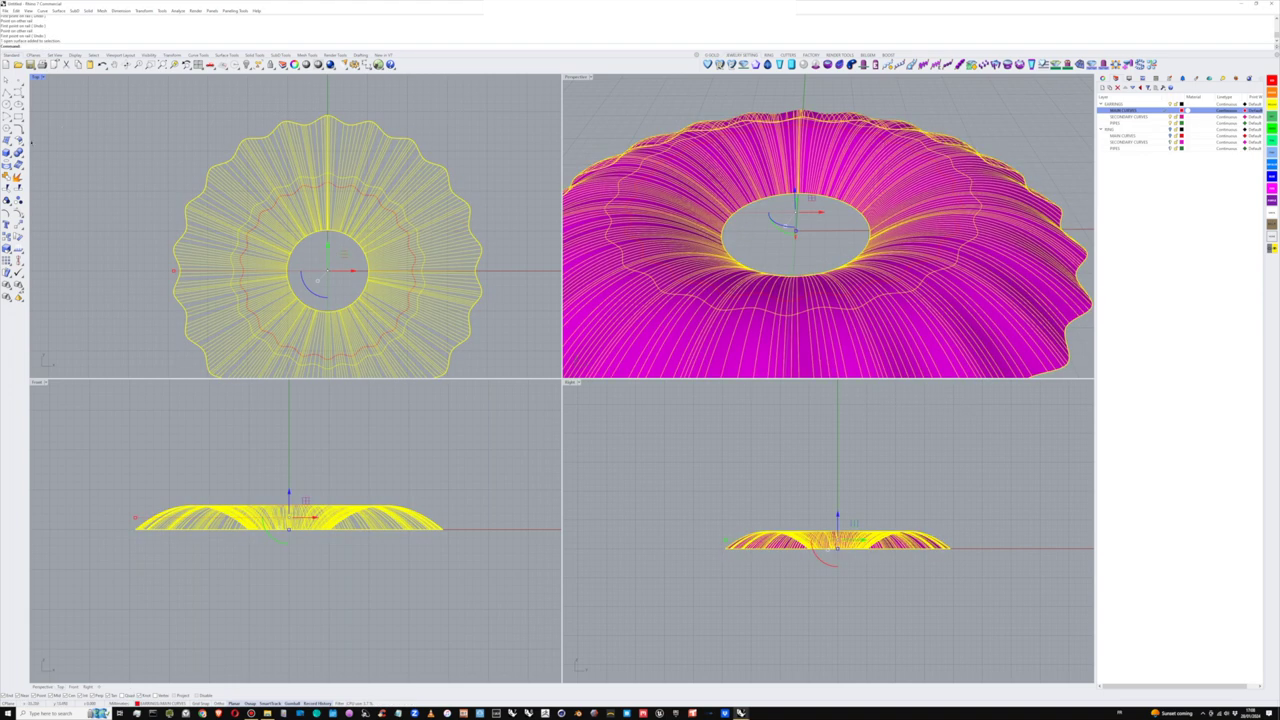
left_click(13, 166)
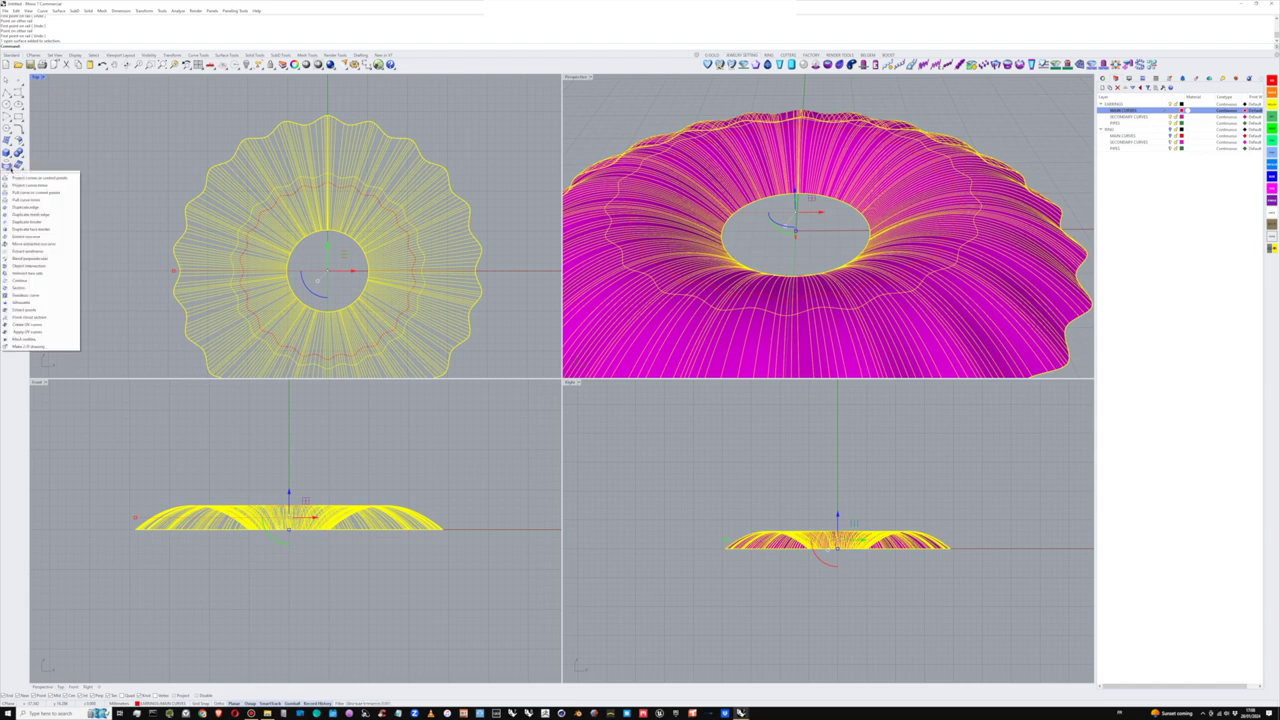
left_click(25, 250)
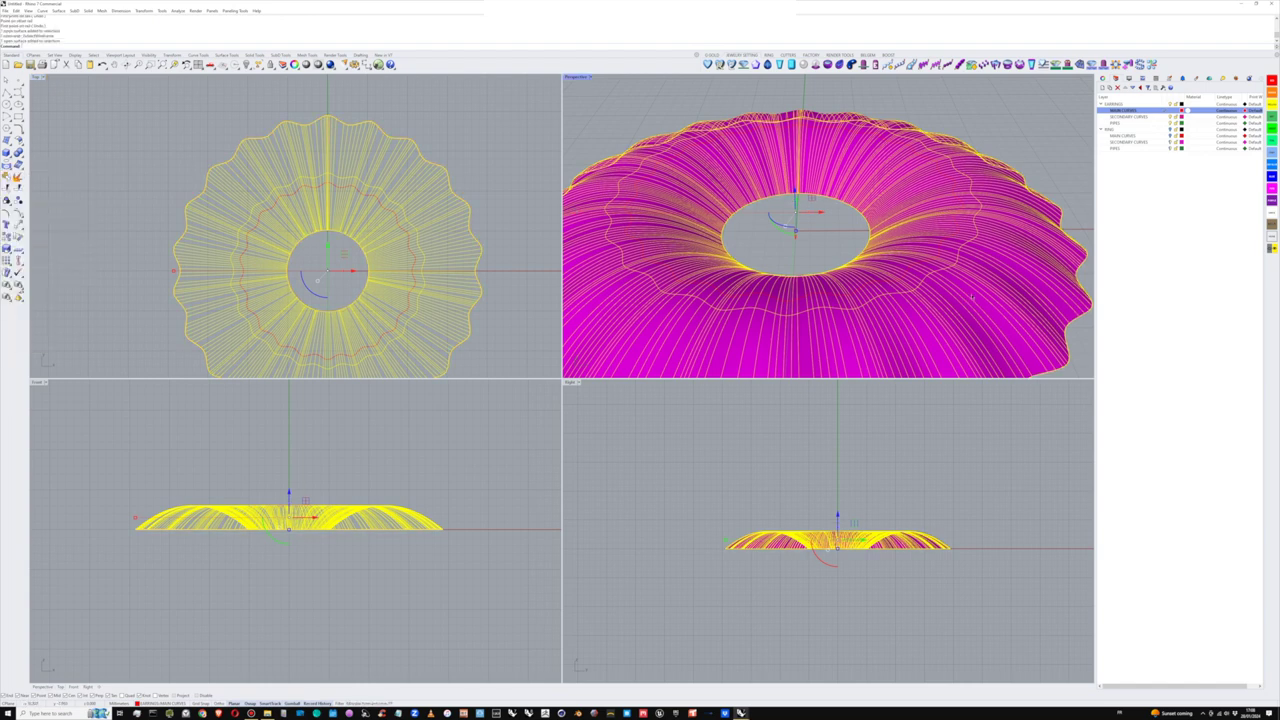
key("Delete")
left_click(908, 271)
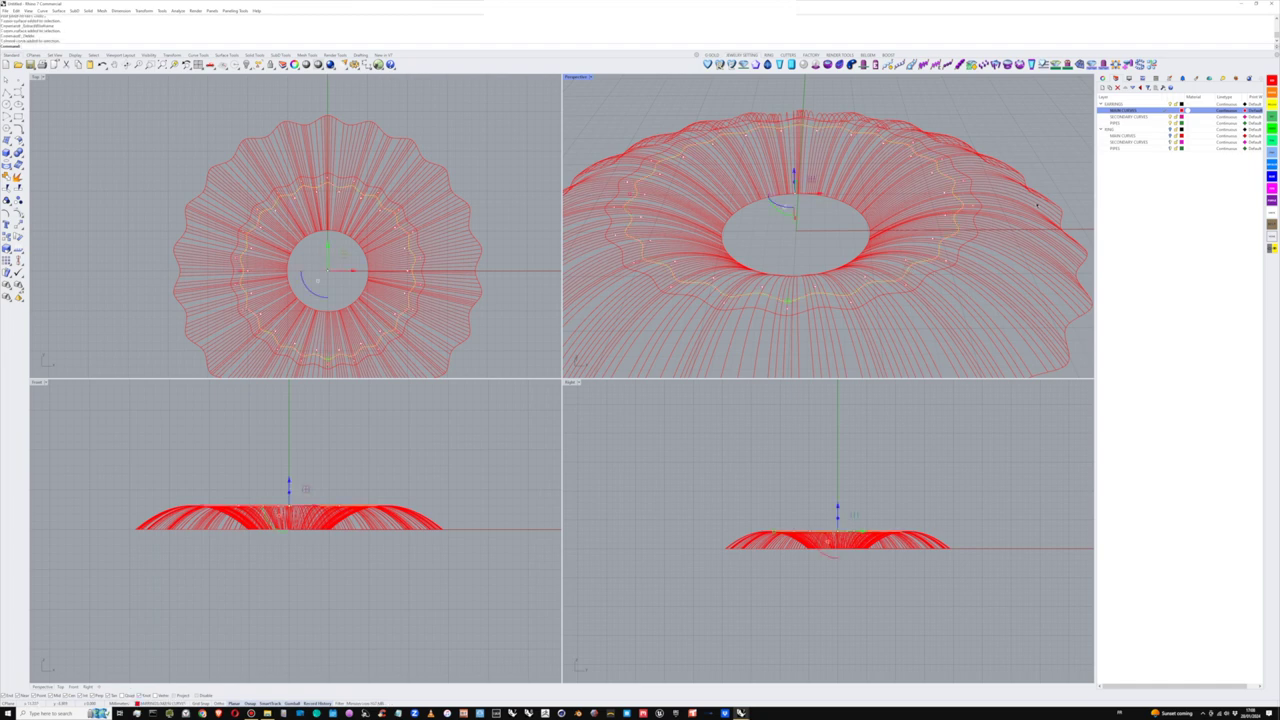
key("Escape")
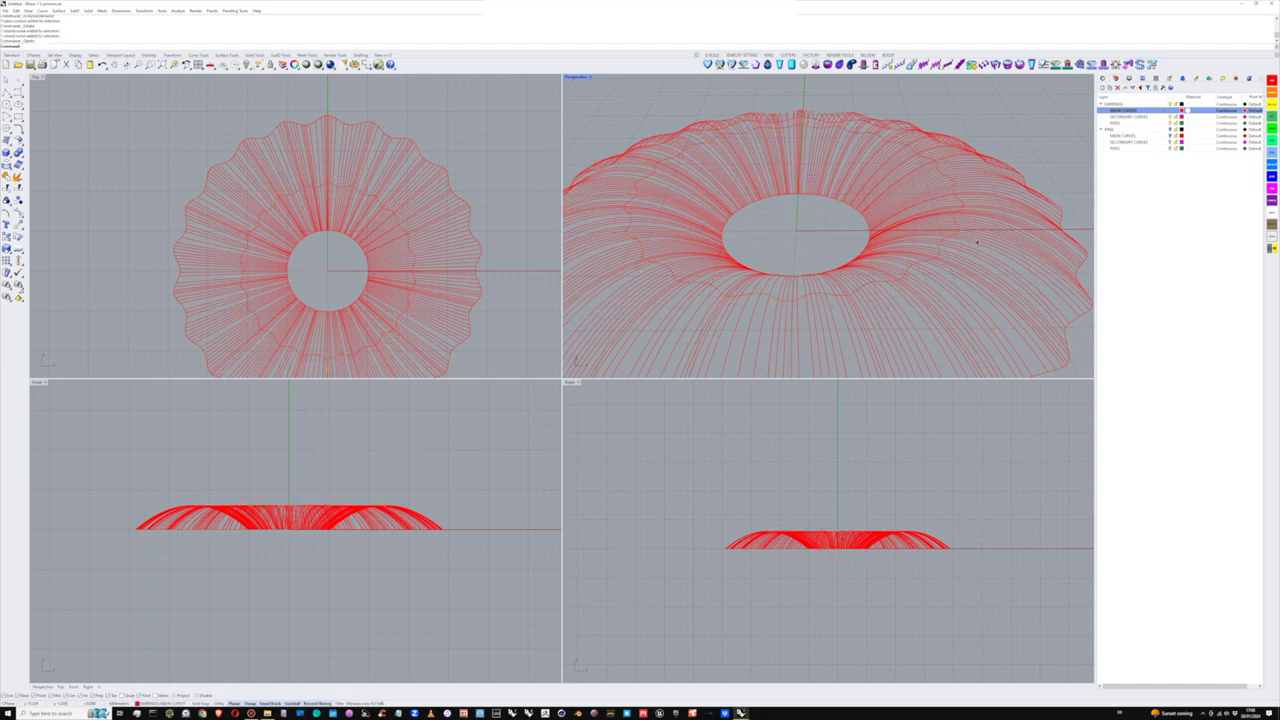
- Delete the surplus extracted radial curves one by one where they bunch together between the inner circle and the outer wavy curve
right_click_drag(951, 254, 940, 231)
scroll(885, 181, "up", 5)
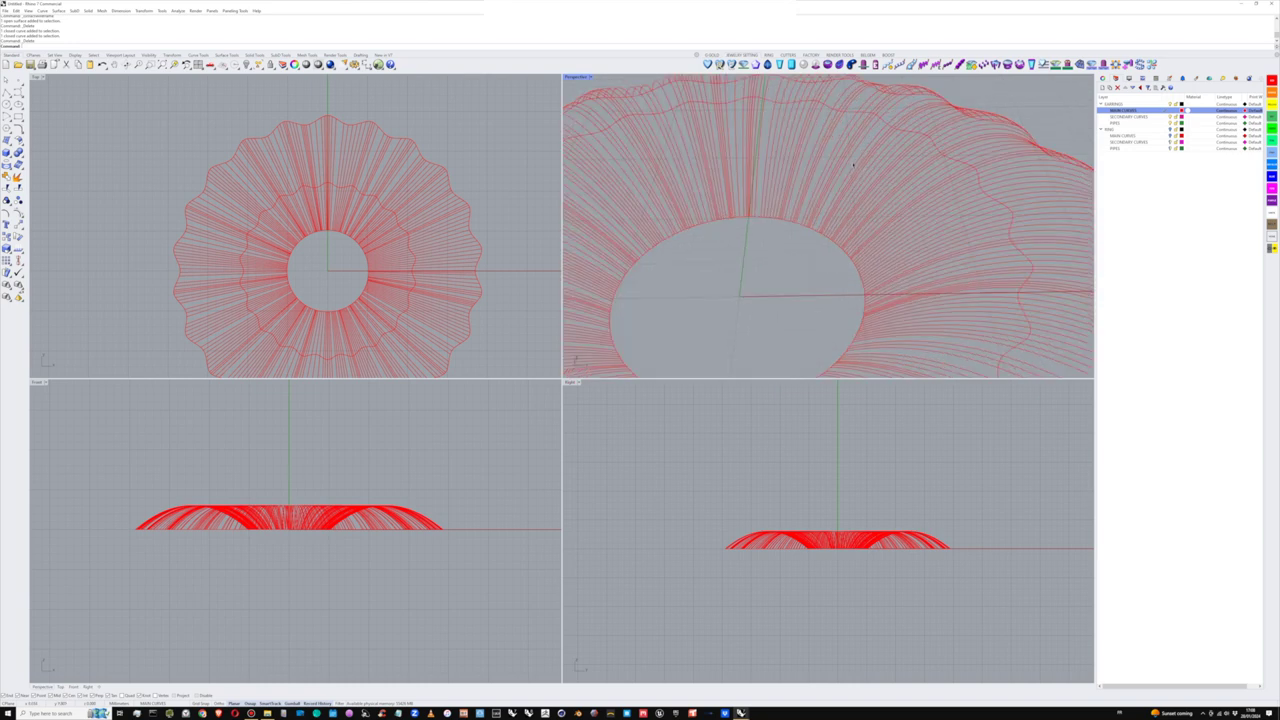
left_click(847, 157)
key("Delete")
left_click(847, 156)
key("Delete")
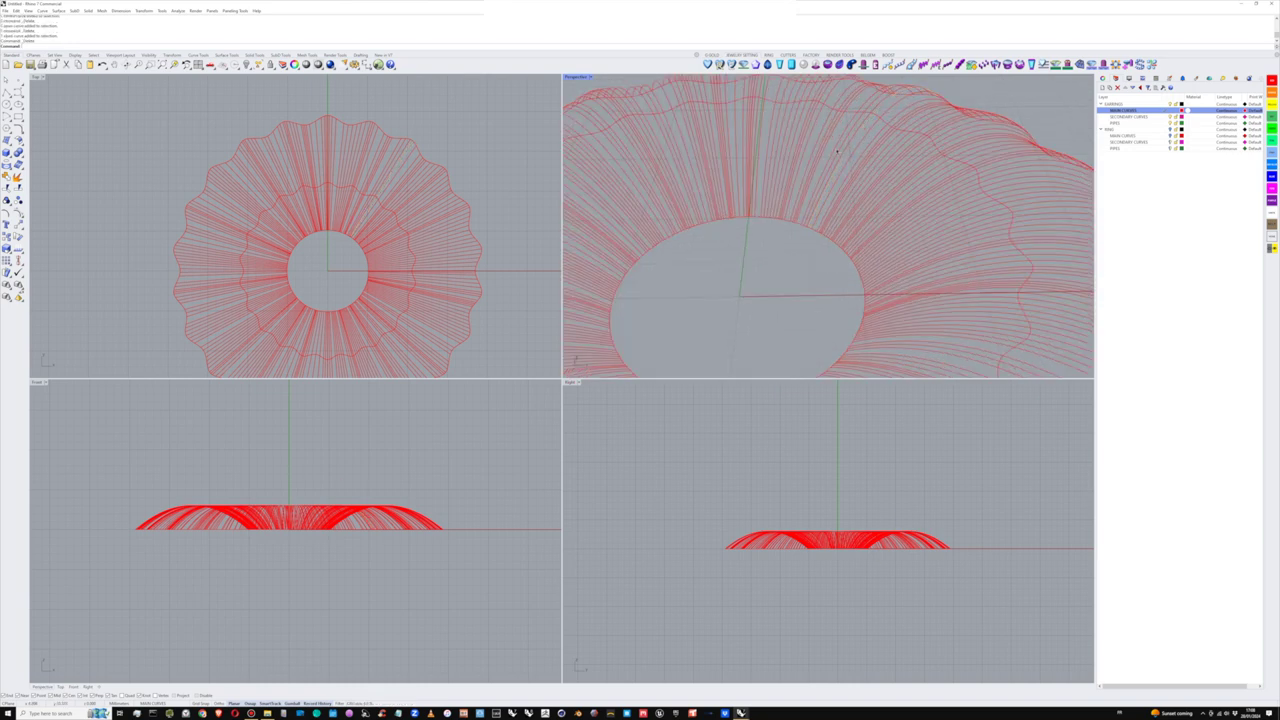
left_click(840, 150)
key("Delete")
left_click(866, 155)
key("Delete")
left_click(872, 158)
key("Delete")
- Examine the spacing of the remaining radial curves from the top and in a maximized perspective view
scroll(393, 205, "up", 3)
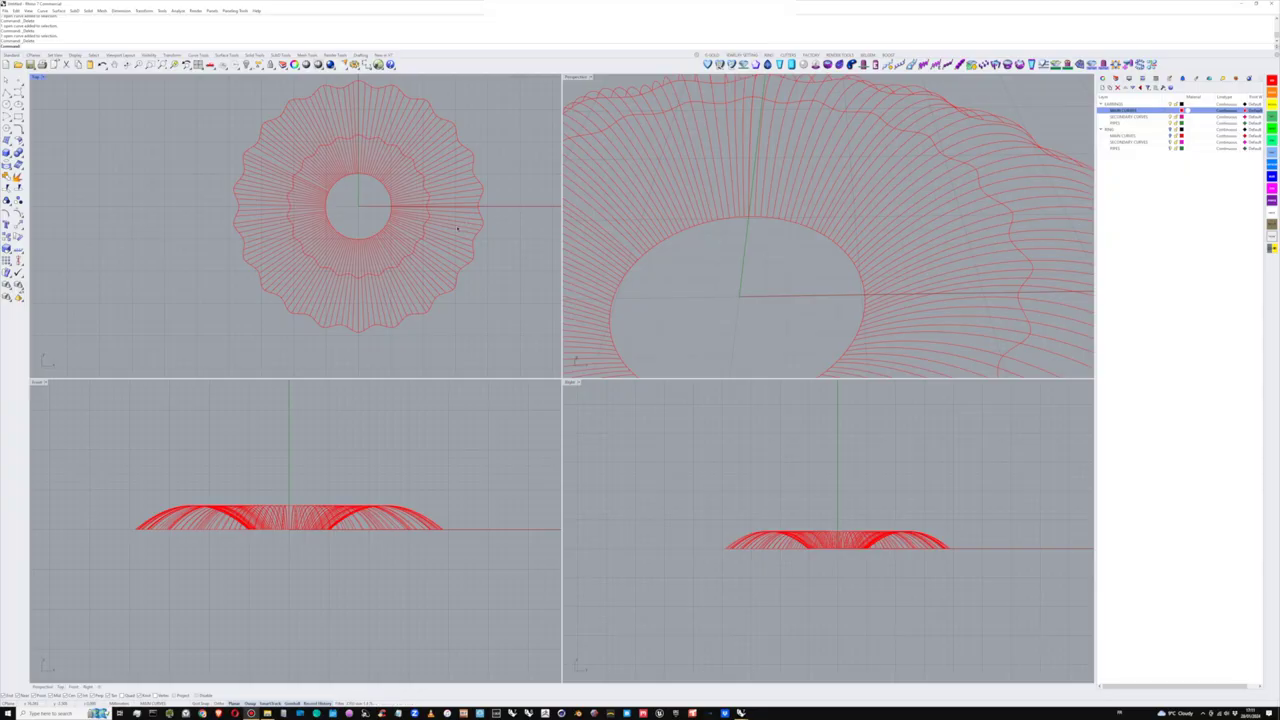
scroll(296, 243, "down", 2)
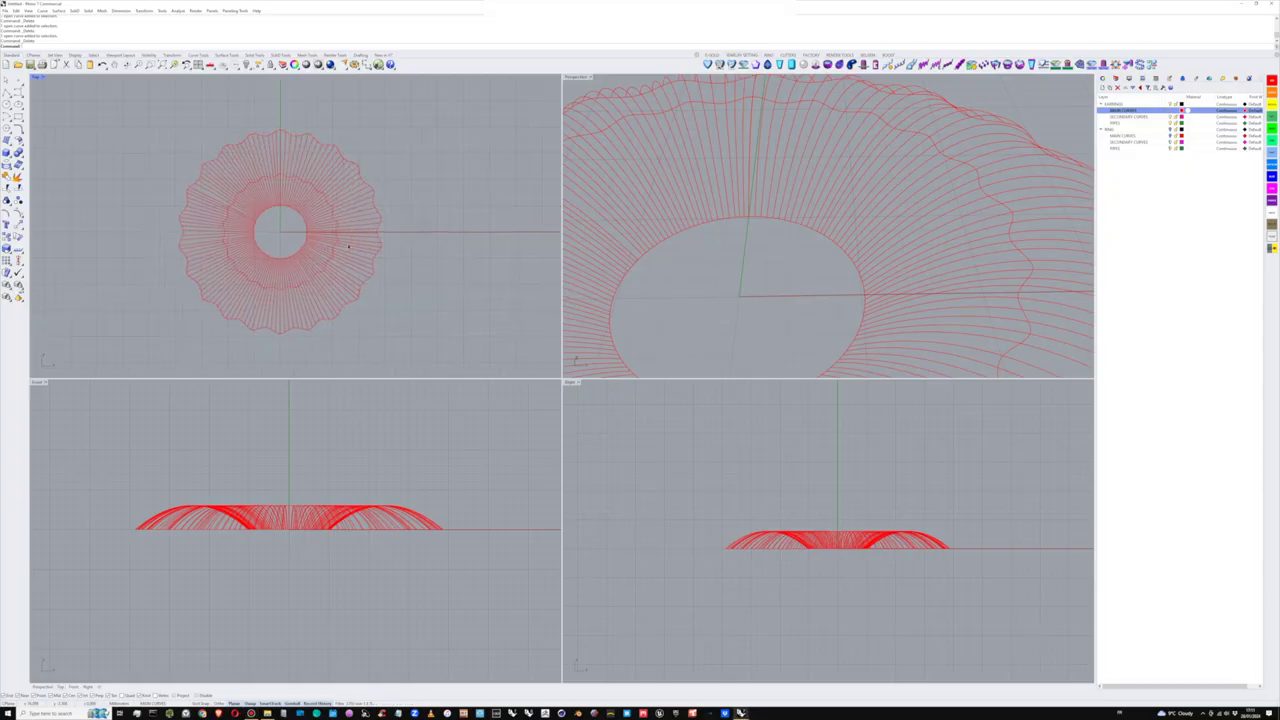
scroll(296, 243, "up", 3)
scroll(312, 222, "down", 2)
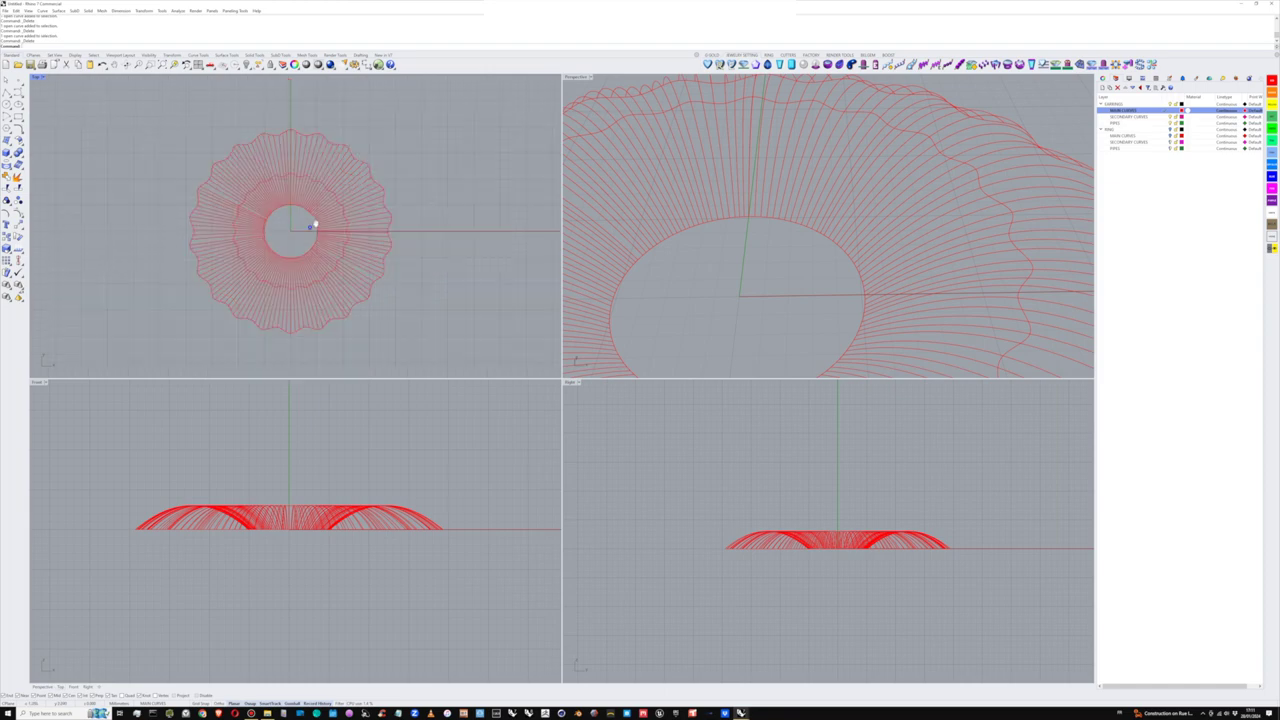
double_click(578, 77)
scroll(554, 294, "down", 5)
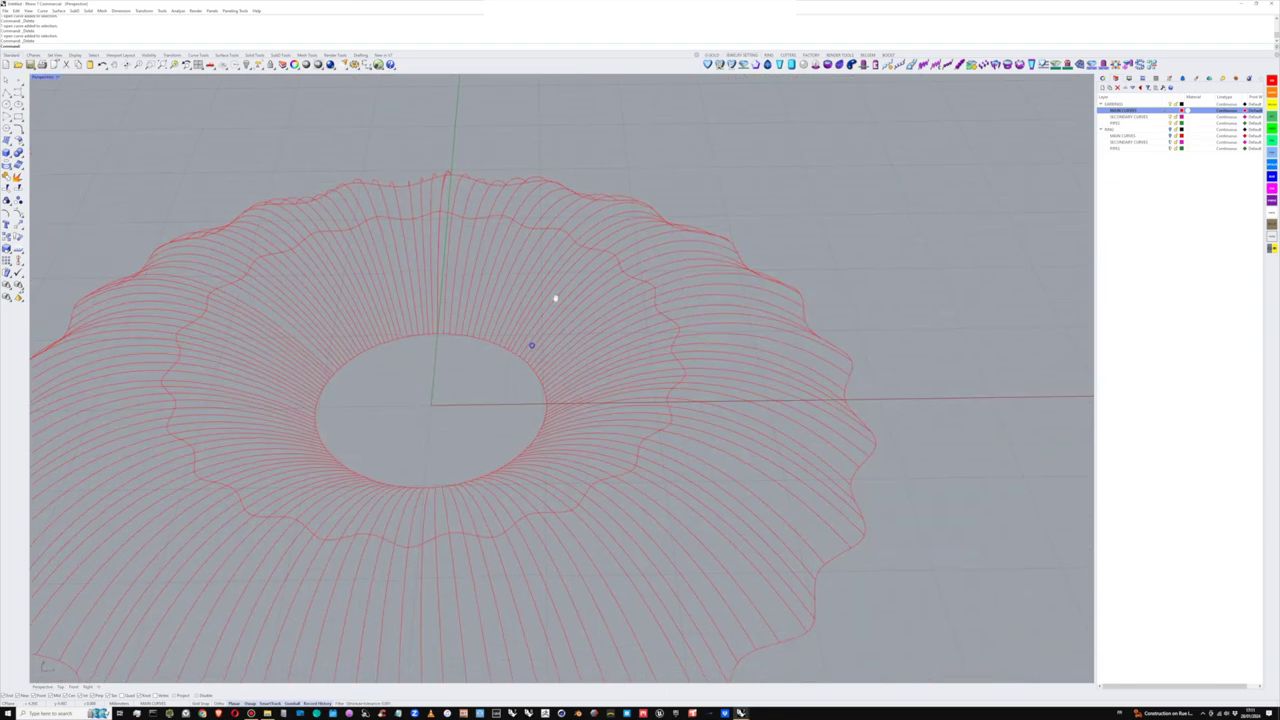
mouse_move(538, 326)
right_mouse_down()
mouse_move(522, 340)
mouse_move(542, 318)
mouse_move(558, 341)
mouse_move(492, 342)
mouse_move(521, 347)
mouse_move(520, 364)
mouse_move(534, 353)
right_mouse_up()
scroll(522, 336, "up", 4)
scroll(521, 349, "down", 3)
scroll(520, 365, "up", 2)
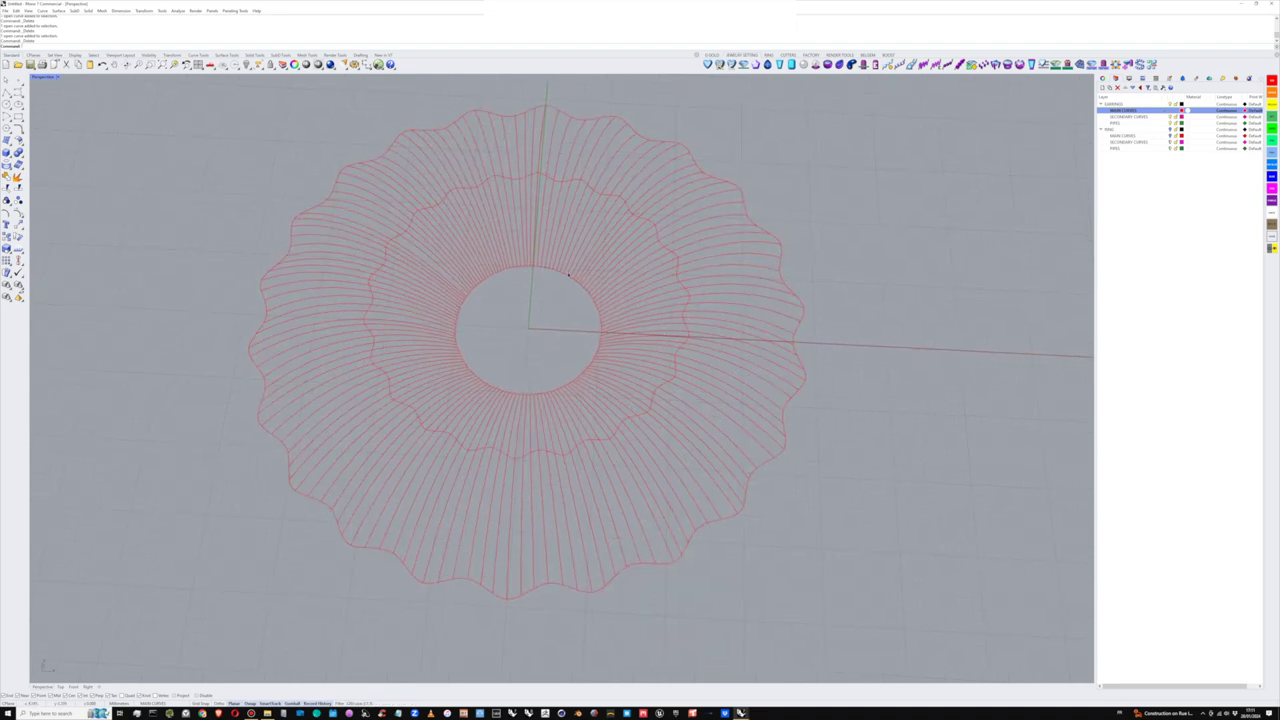
scroll(543, 152, "up", 4)
right_click_drag(543, 154, 537, 180)
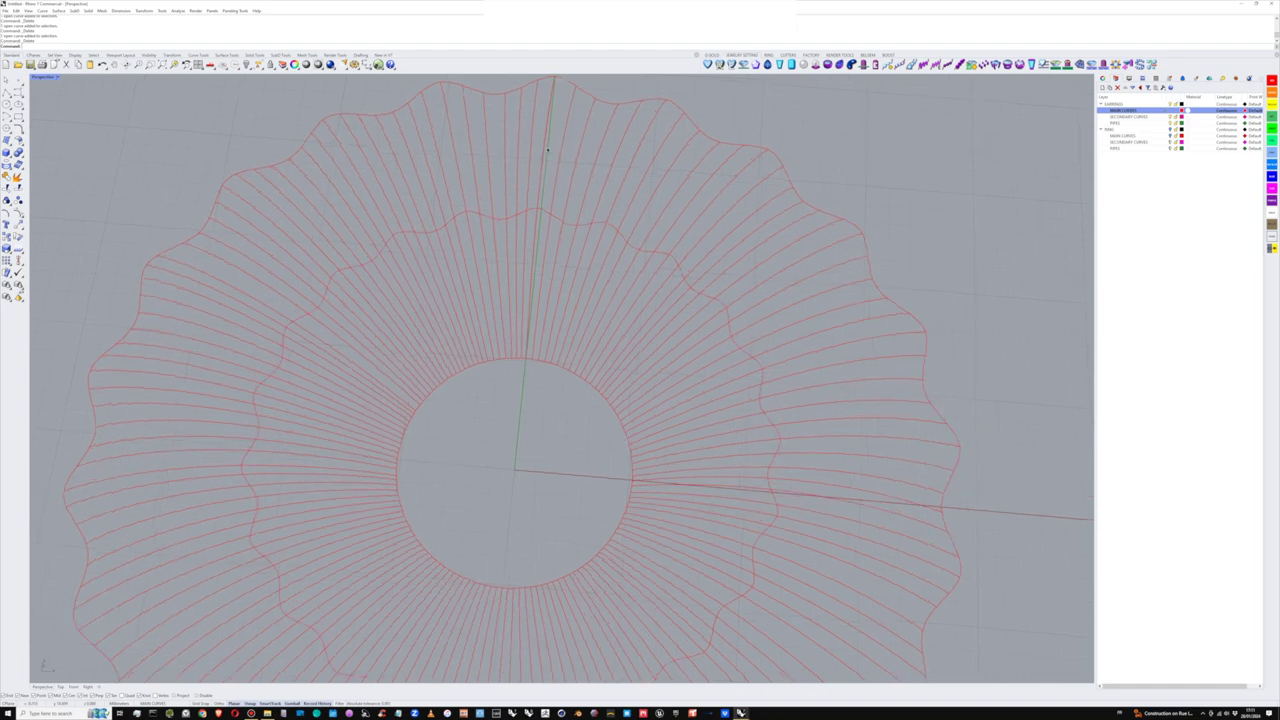
right_click_drag(602, 204, 588, 240, "shift")
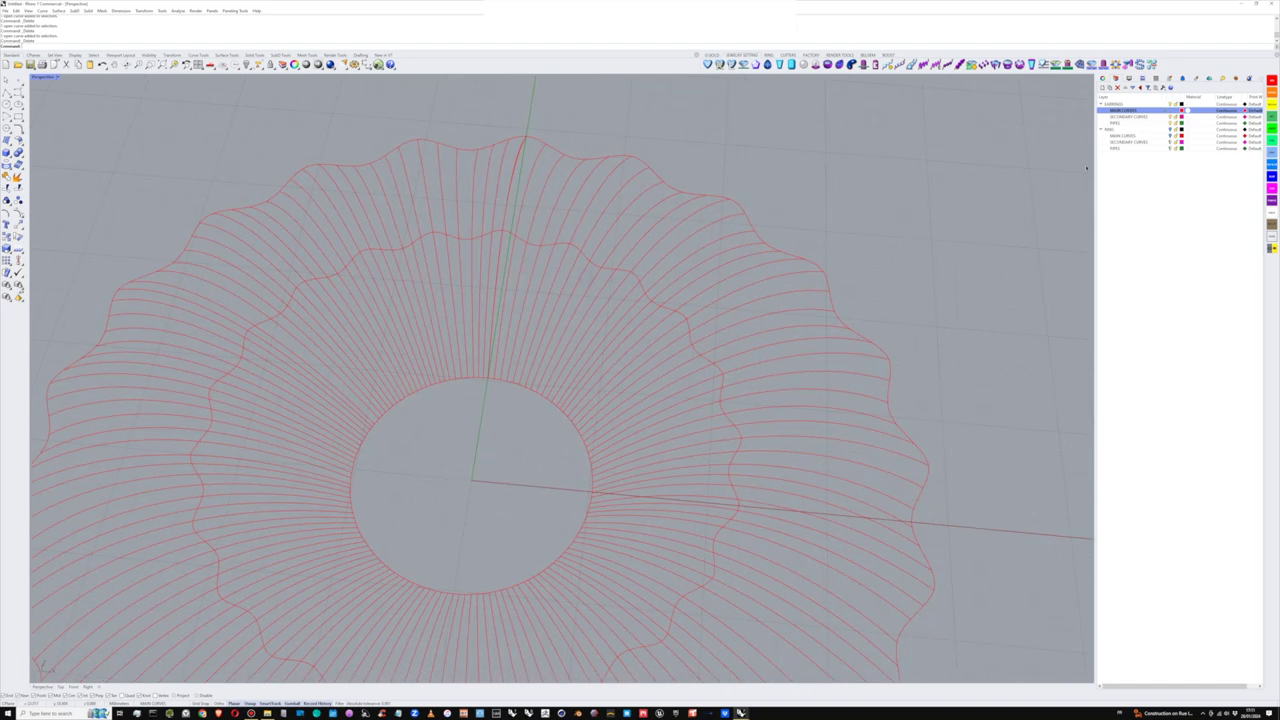
- Make the earring's PIPES layer current and move all radial curves, excluding the wavy curves and inner circle, to the SECONDARY CURVES layer
left_click(1165, 122)
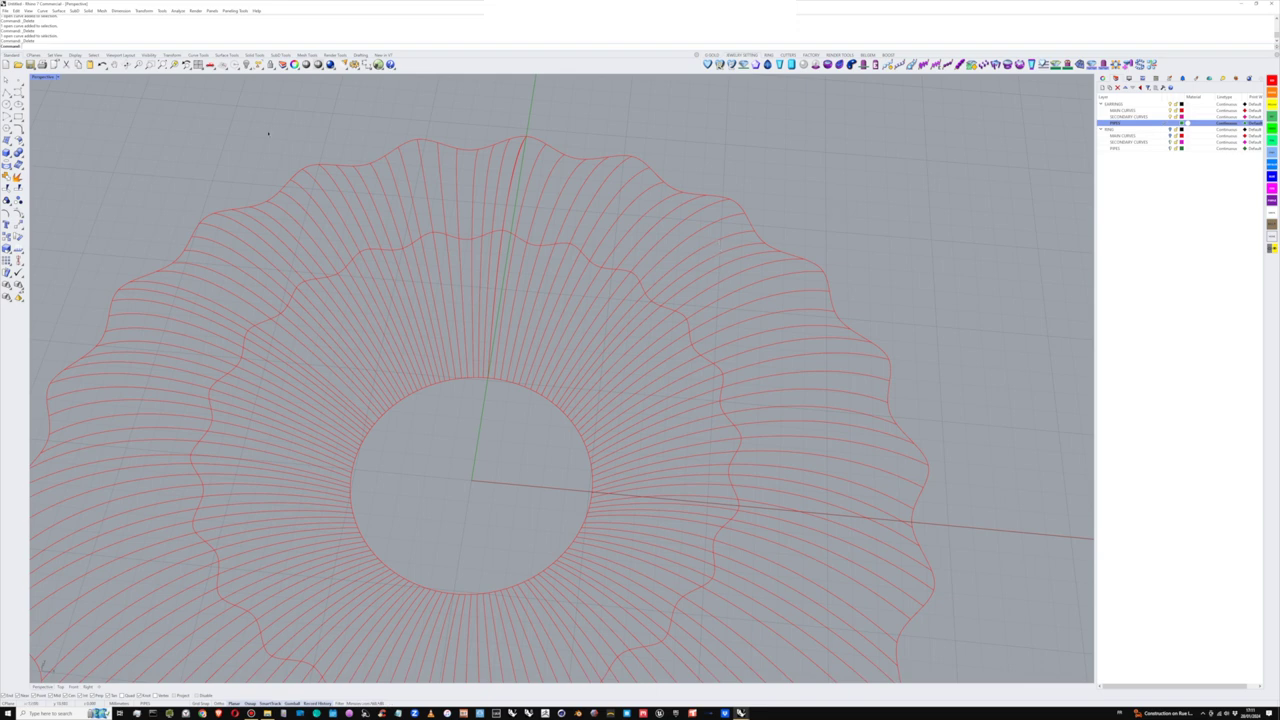
key("ctrl+m")
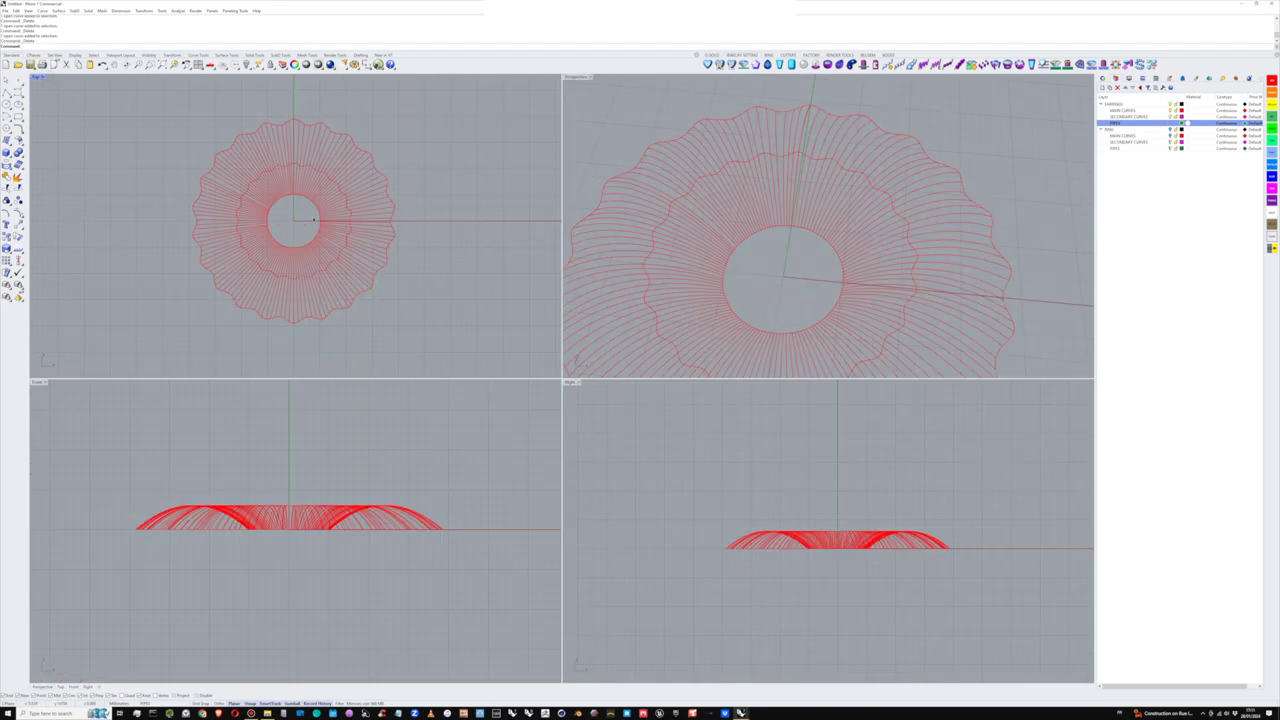
scroll(314, 219, "up", 3)
left_click_drag(513, 181, 165, 314)
left_click(388, 249, "ctrl")
right_click_drag(388, 249, 414, 323)
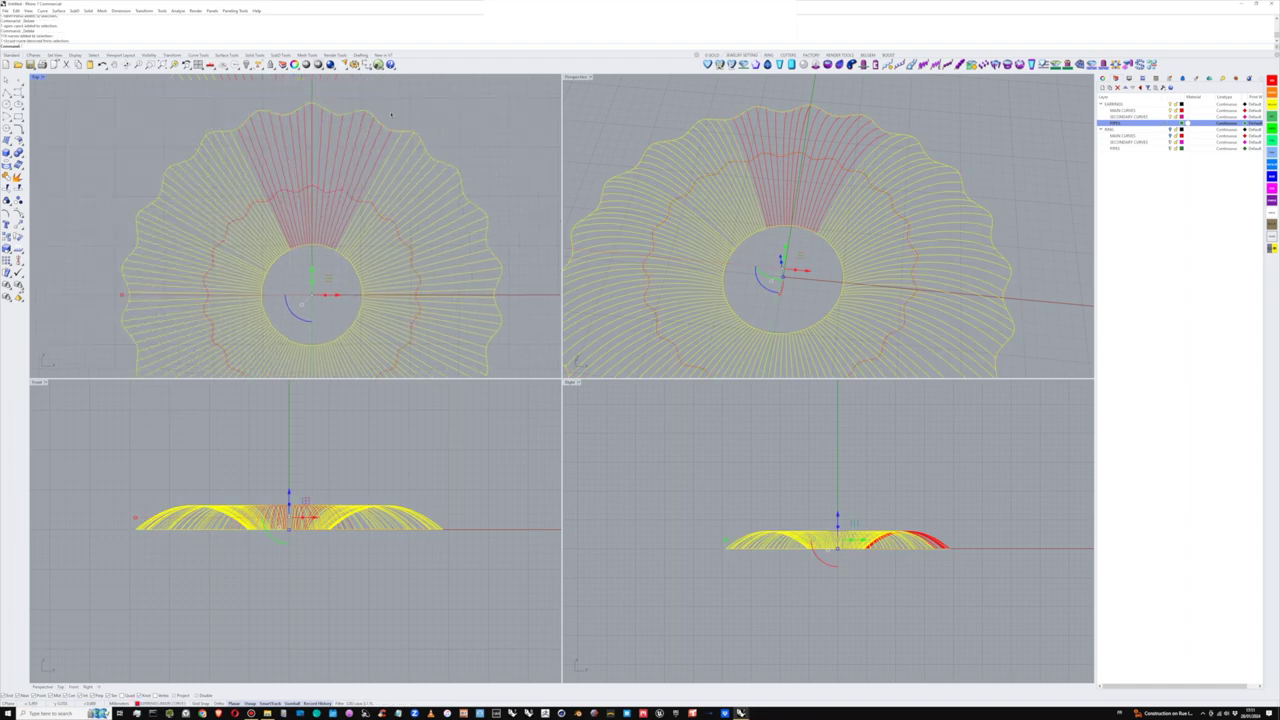
left_click_drag(427, 116, 238, 165, "shift")
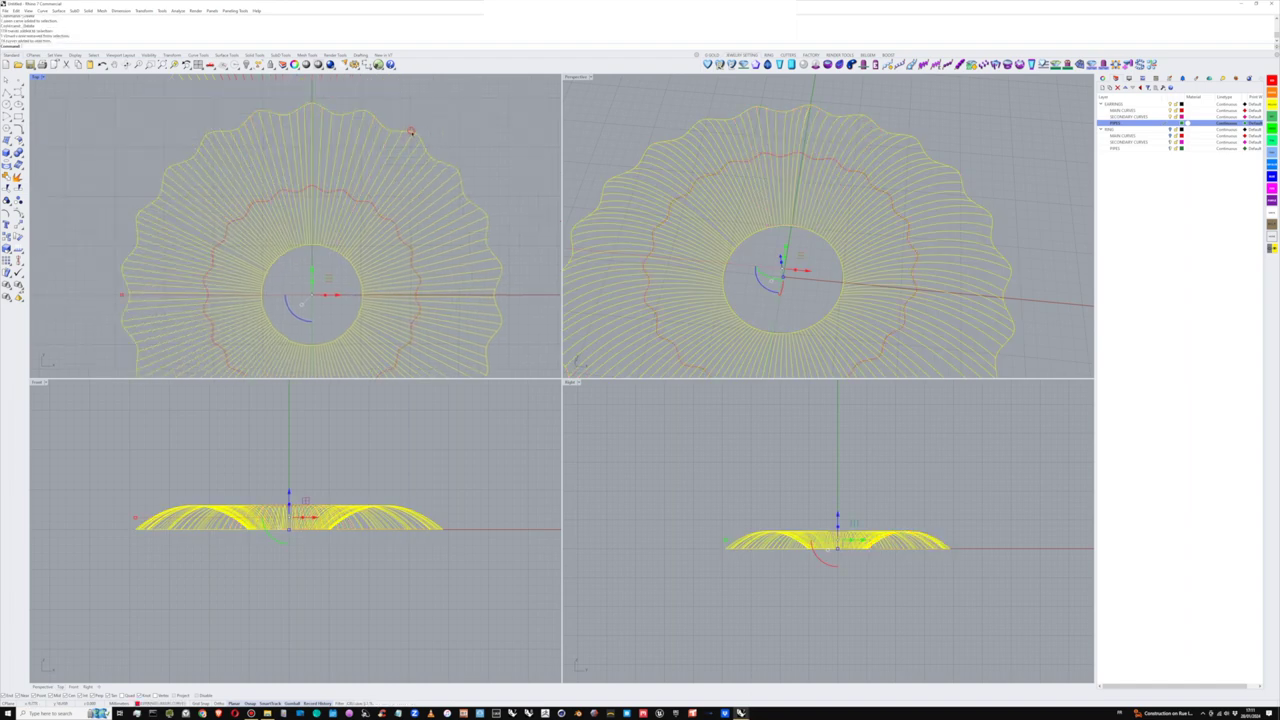
left_click(411, 132, "ctrl")
left_click(339, 255, "ctrl")
left_click(339, 256, "ctrl")
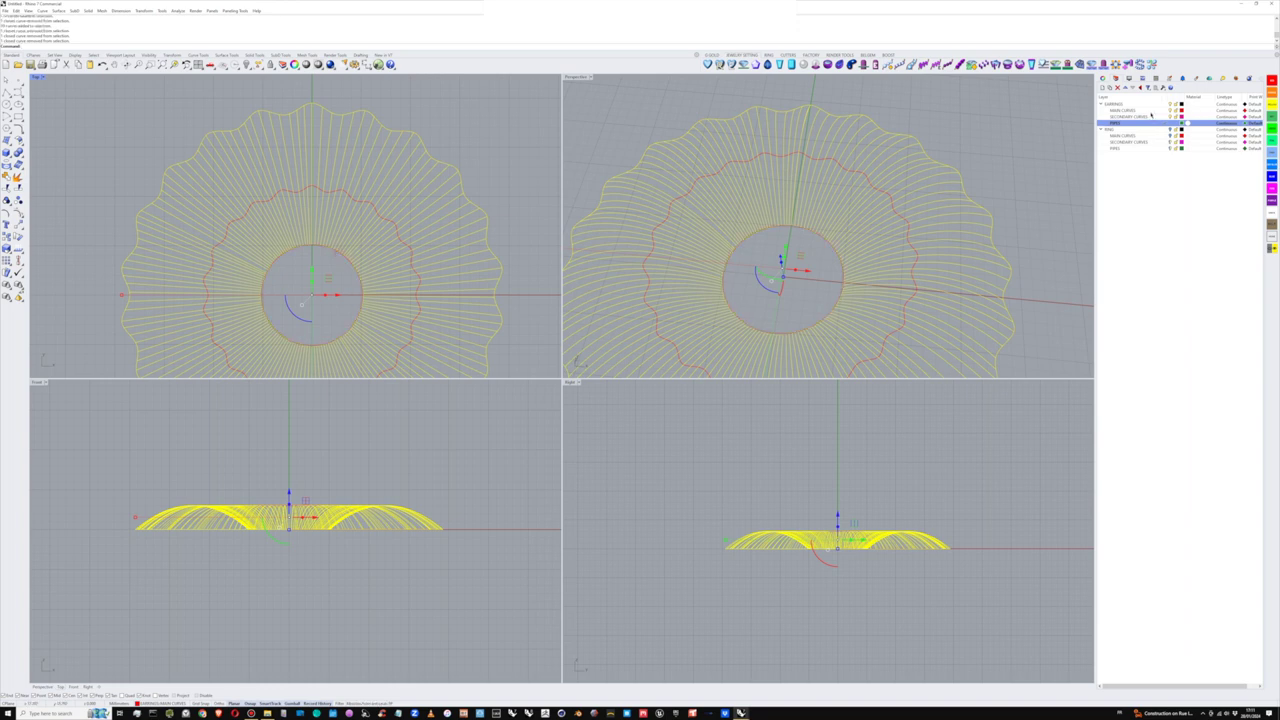
left_click(463, 191, "ctrl")
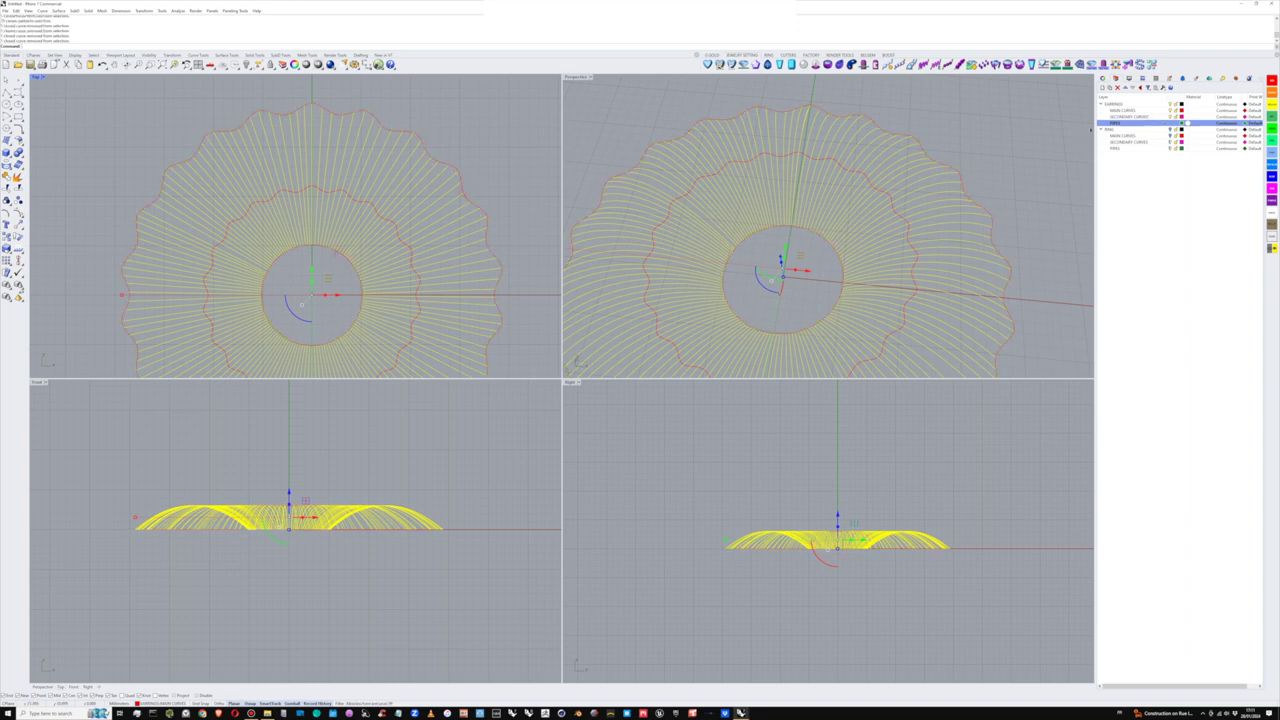
right_click(1147, 116)
left_click(1167, 233)
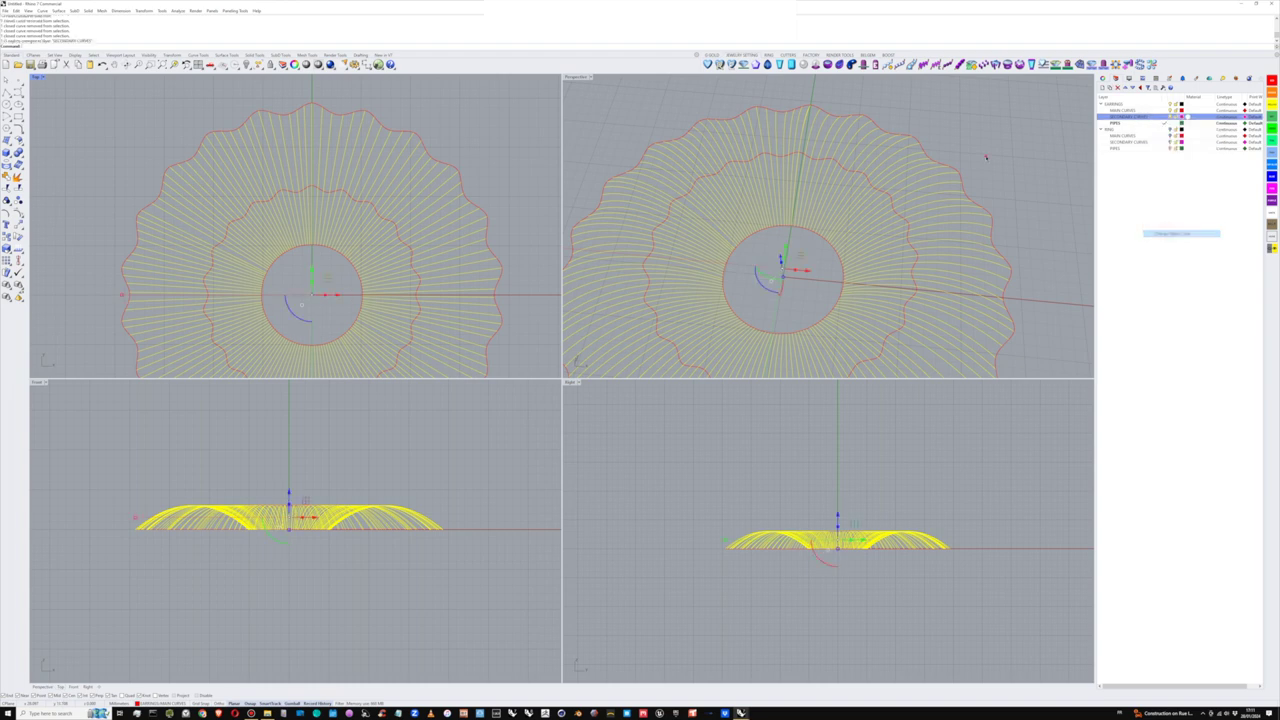
scroll(390, 228, "down", 2)
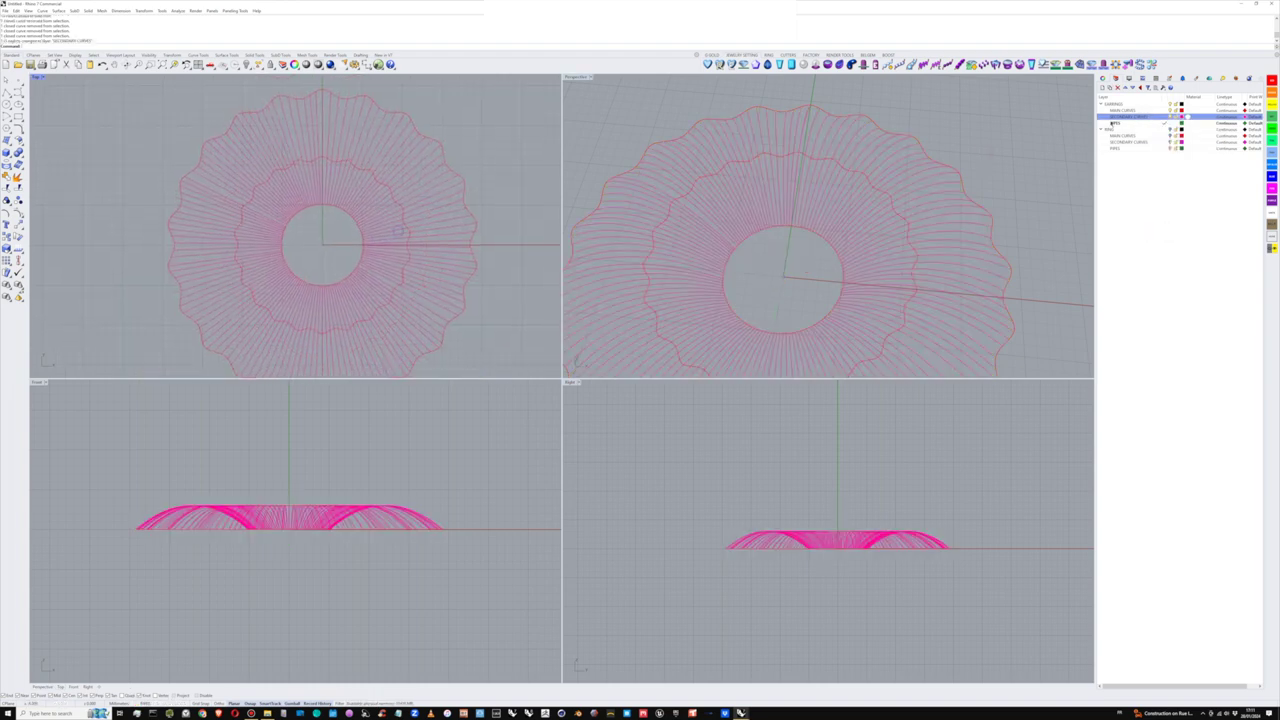
- Duplicate the earring's SECONDARY CURVES layer together with its objects and make the copied layer current
right_click(1128, 116)
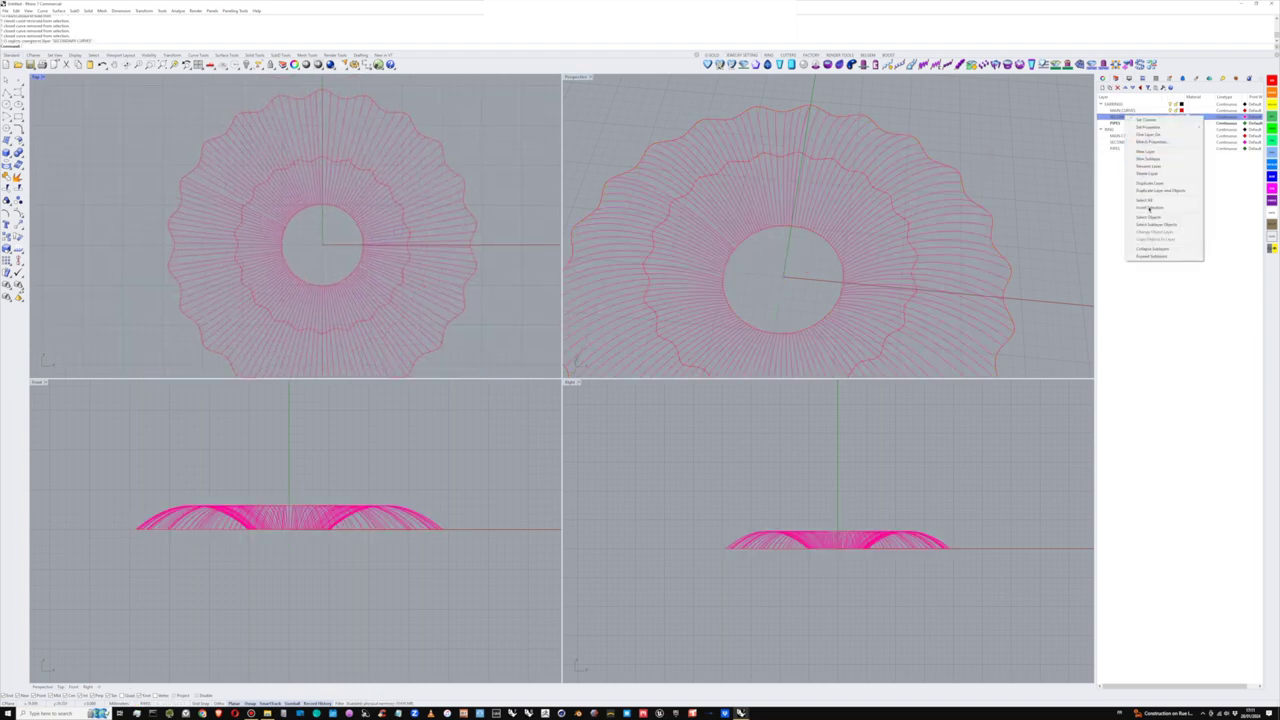
left_click(1149, 193)
left_click(1132, 116)
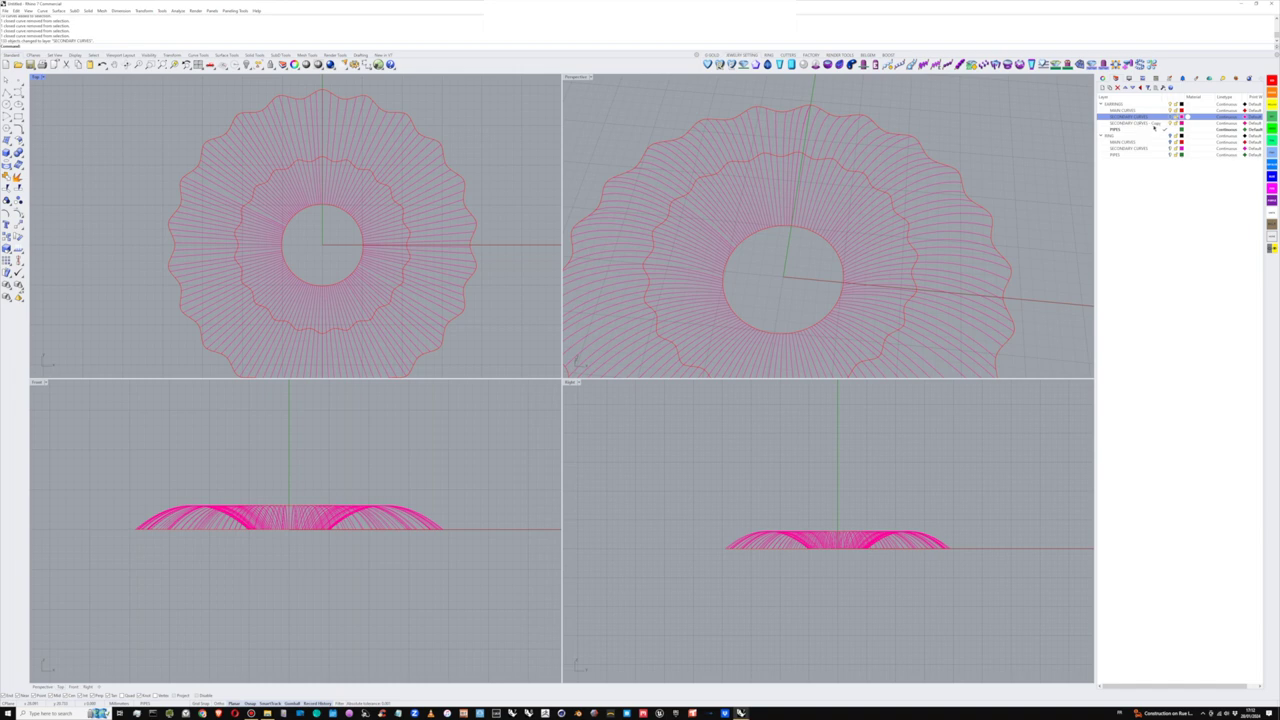
left_click(1152, 123)
left_click(1163, 123)
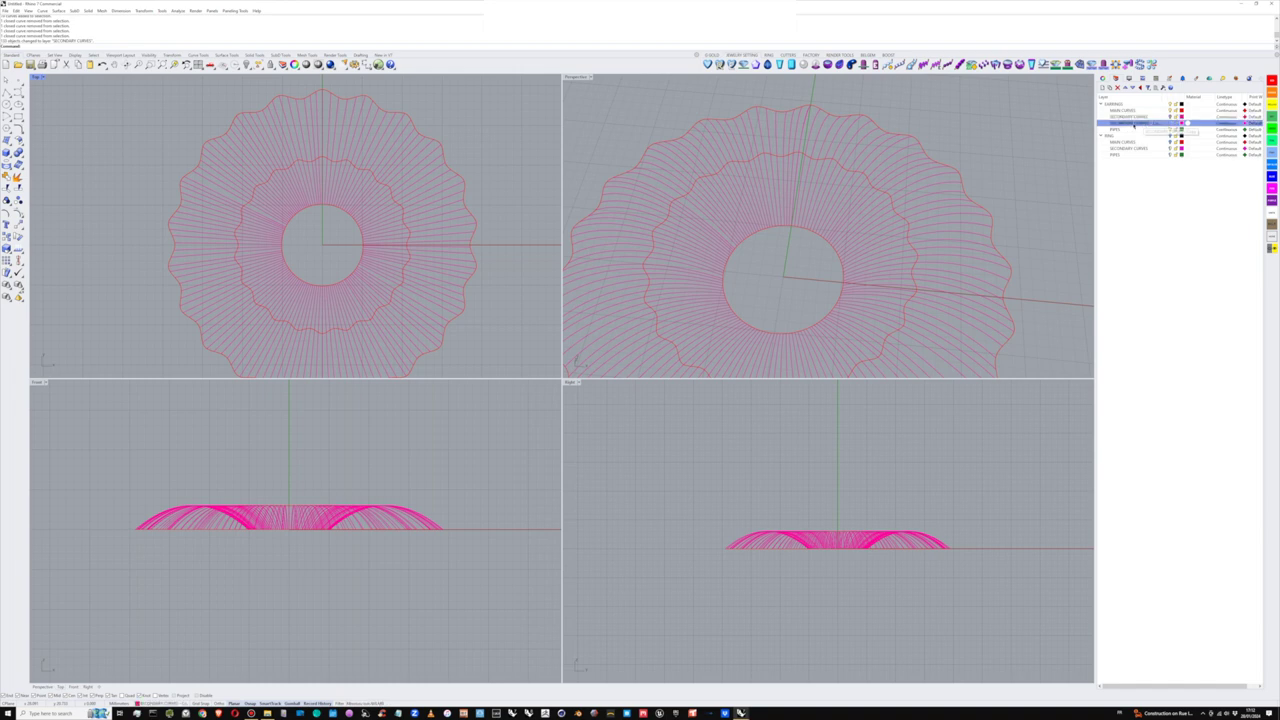
- Examine the culled groups of radial curves together with the main curves in a maximized perspective view
right_click_drag(854, 220, 919, 196)
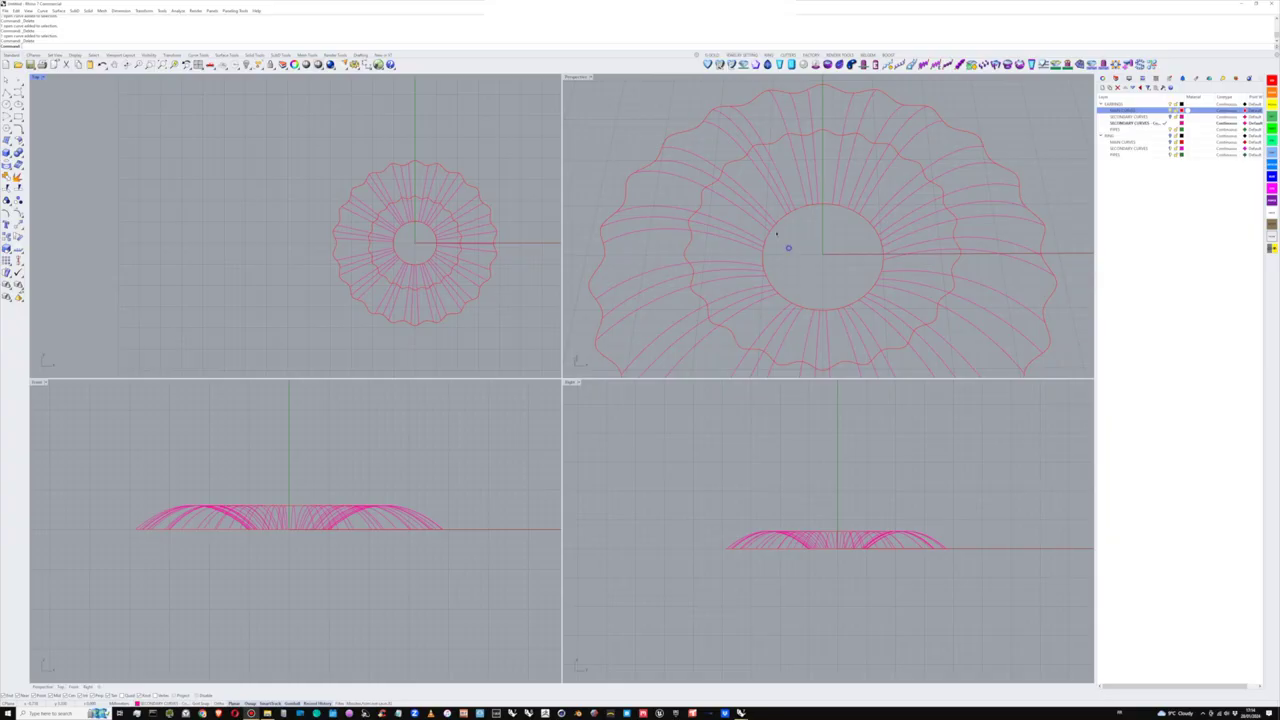
right_click_drag(777, 234, 739, 187, "shift")
scroll(759, 213, "down", 5)
scroll(426, 248, "up", 2)
right_click_drag(426, 249, 312, 233)
double_click(576, 77)
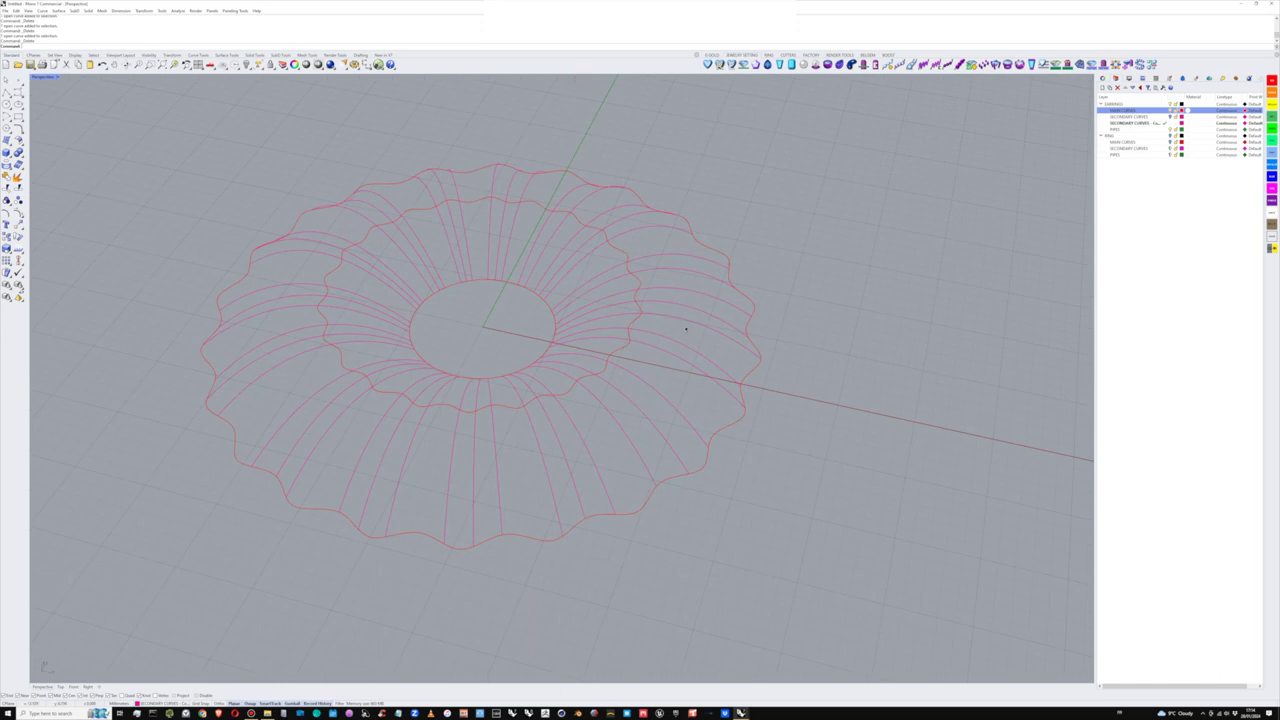
right_click_drag(686, 328, 975, 209)
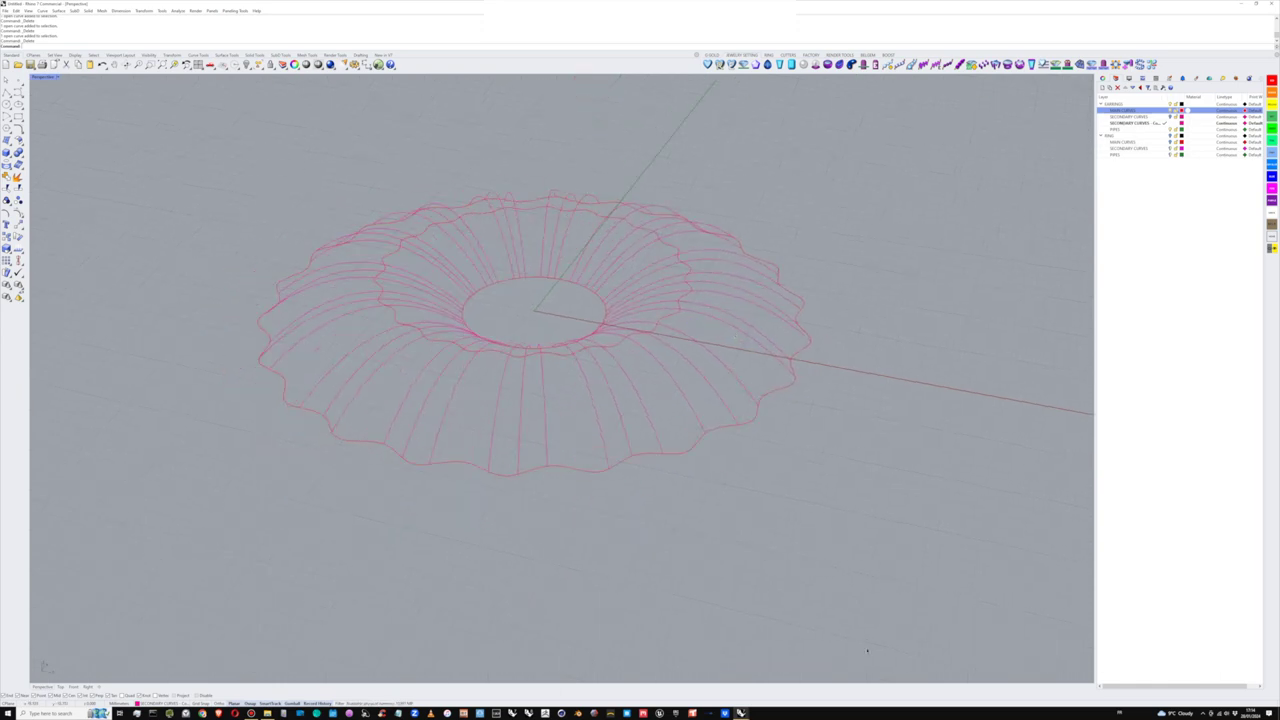
- Switch to the Grasshopper cull-pattern file and inspect the previews of the earring's two pipe components
mouse_move(741, 713)
left_click(706, 684)
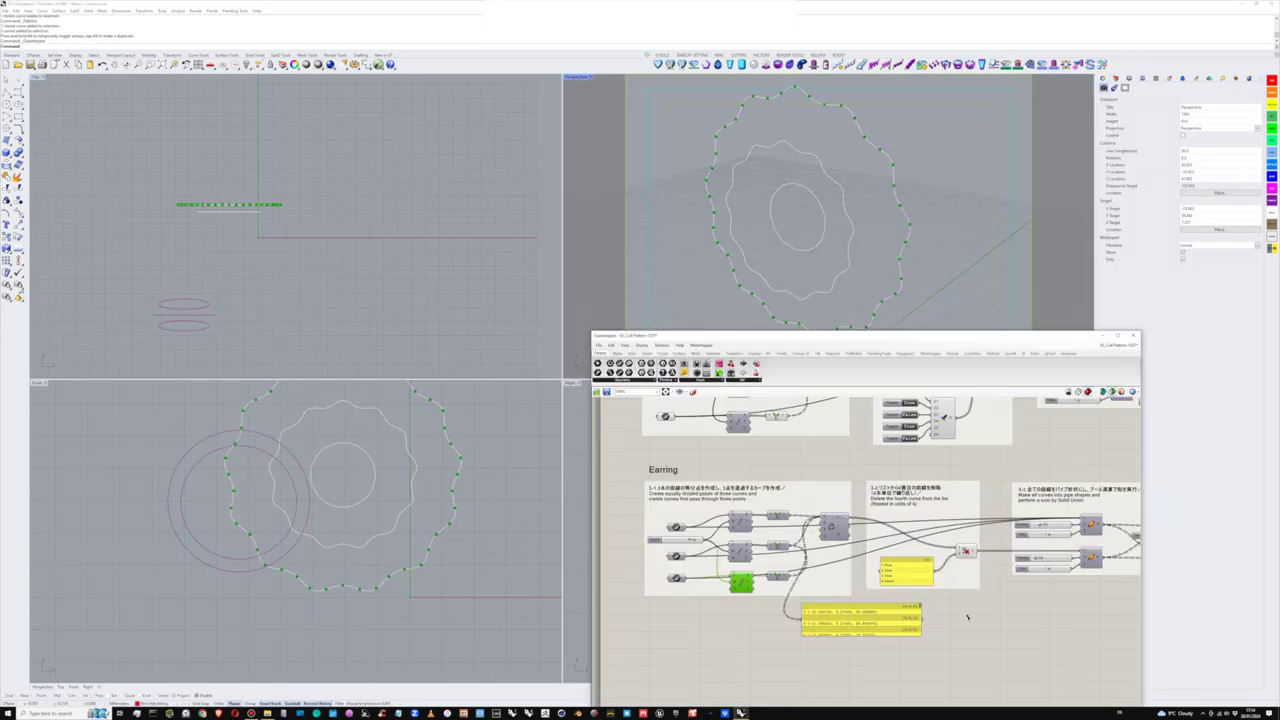
right_click_drag(1011, 568, 908, 574)
scroll(927, 541, "up", 2)
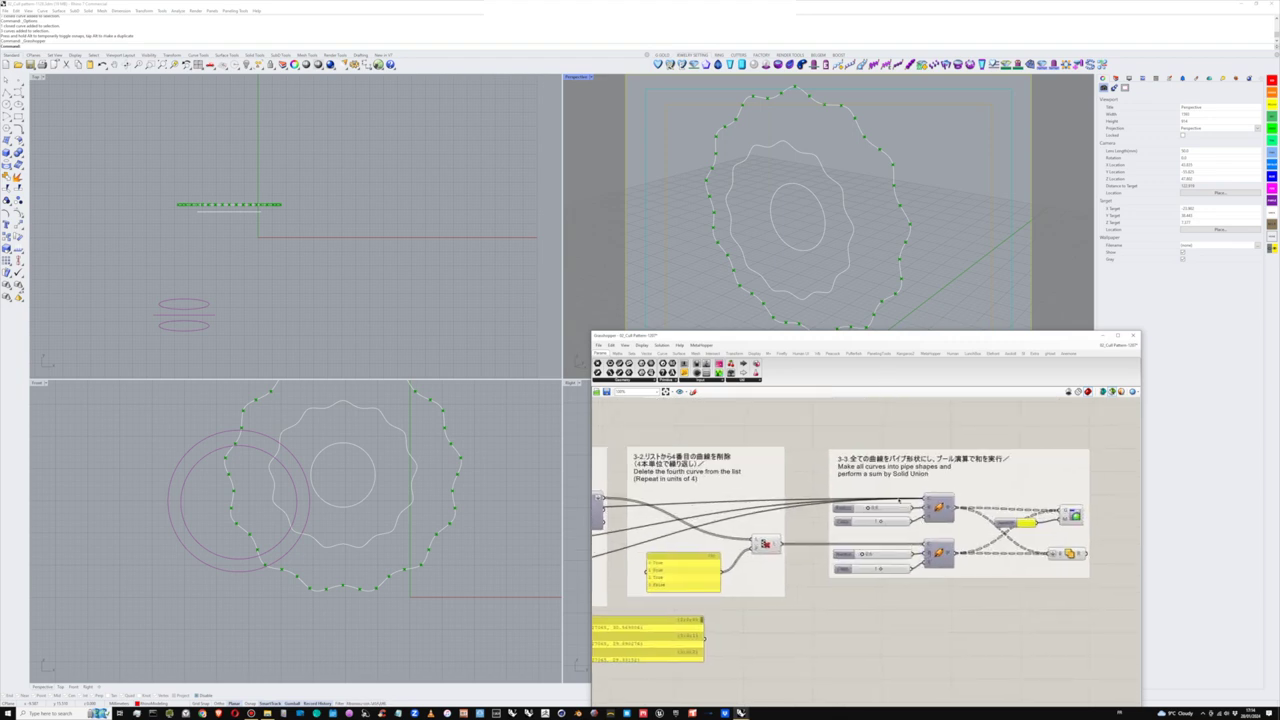
left_click(932, 516)
right_click_drag(881, 257, 920, 271)
left_click(938, 552)
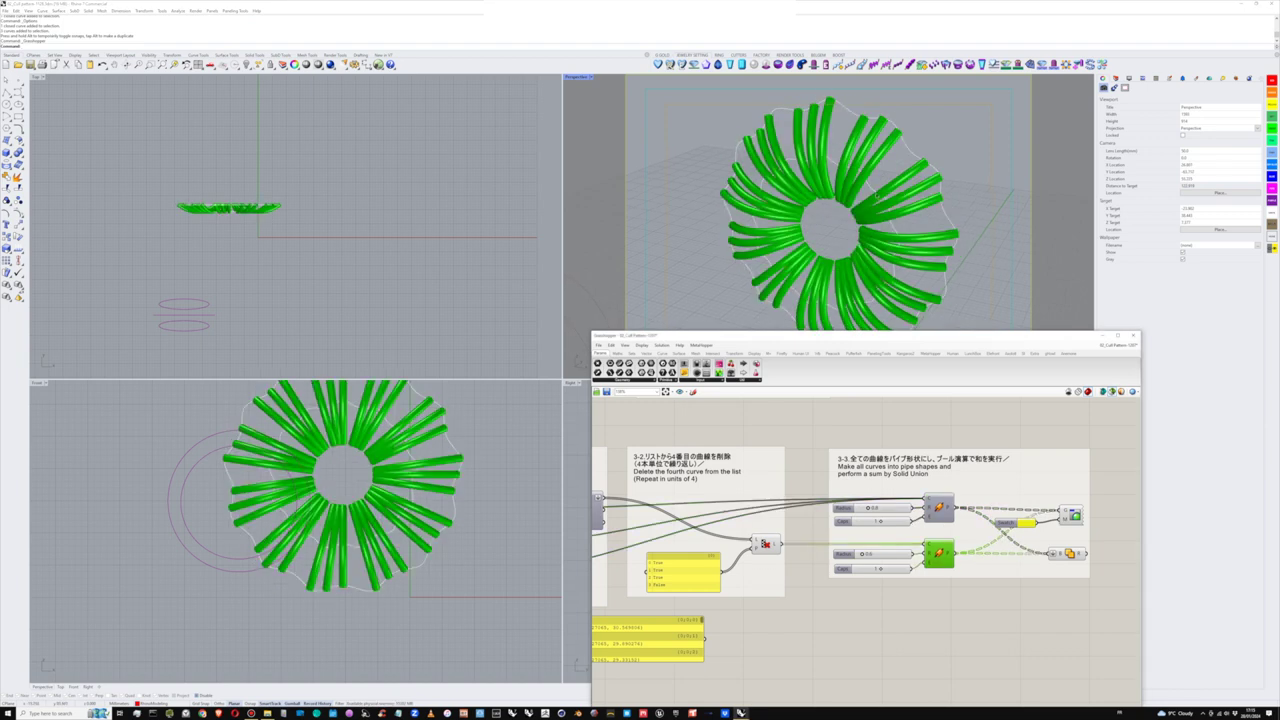
- Switch to the manually modelled Rhino file and pipe all objects on the earring's MAIN CURVES layer with flat caps
mouse_move(740, 712)
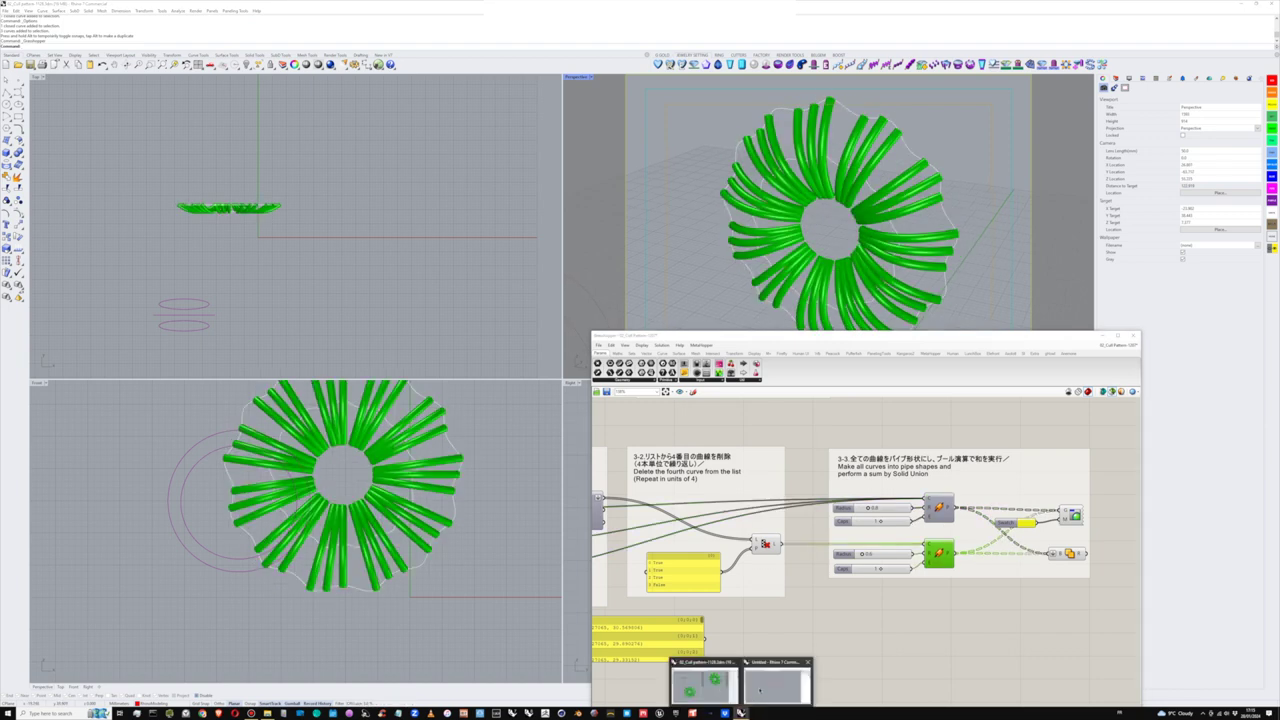
left_click(758, 686)
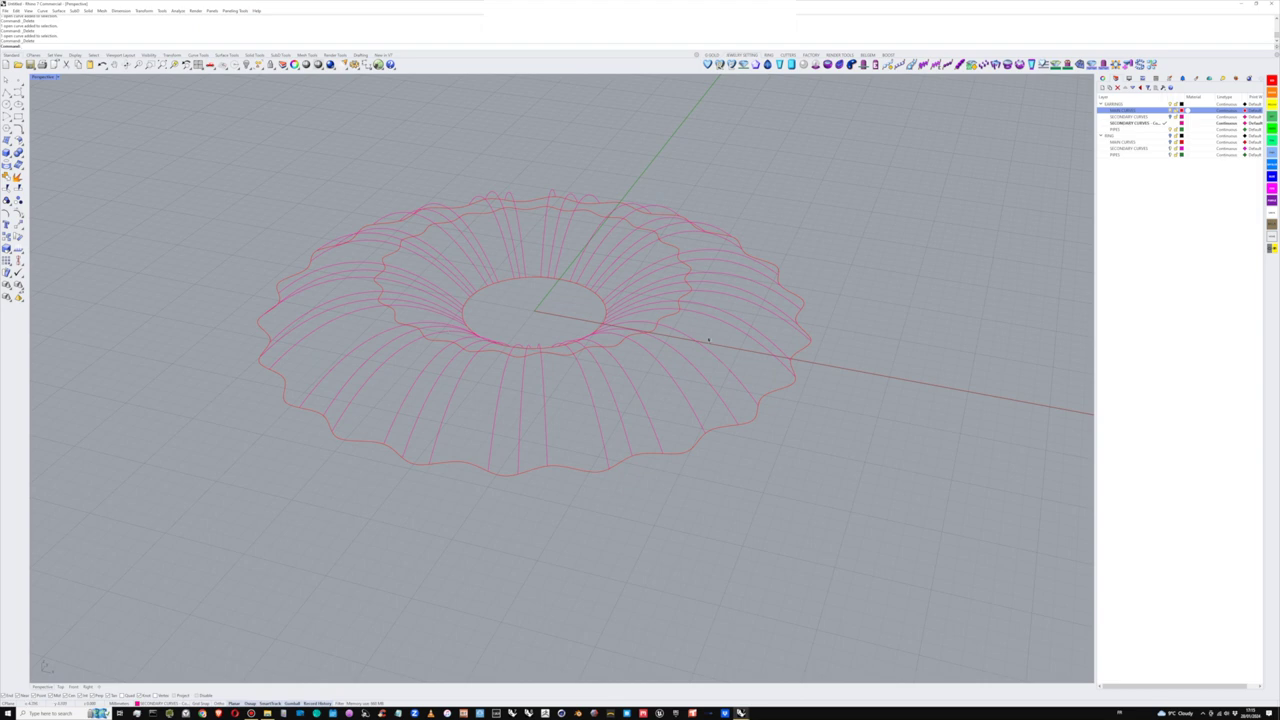
right_click(1148, 111)
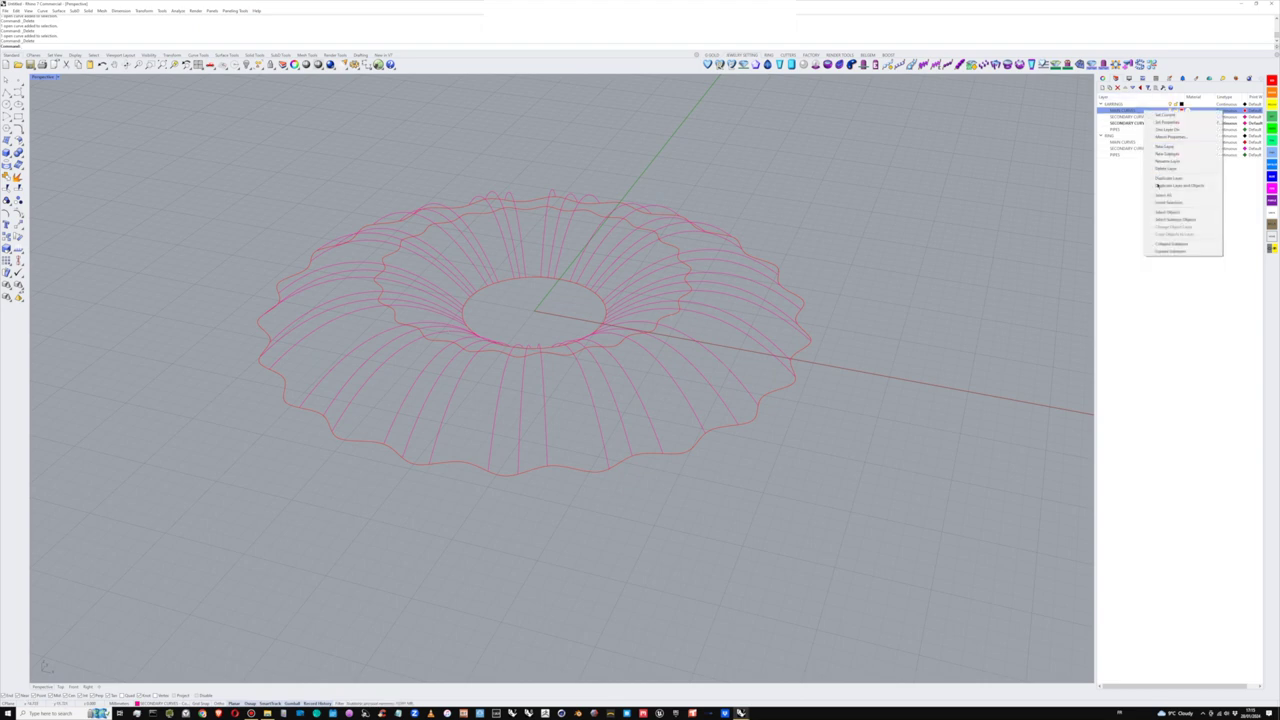
left_click(1168, 212)
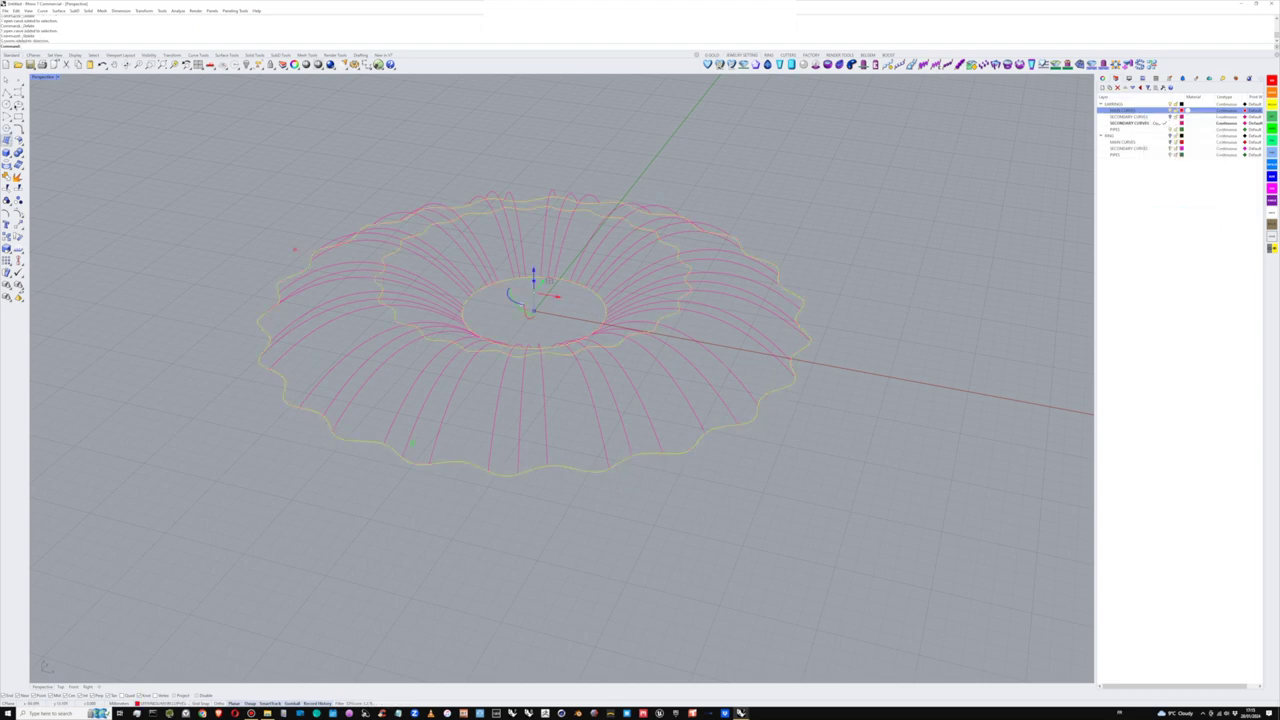
right_click(40, 46)
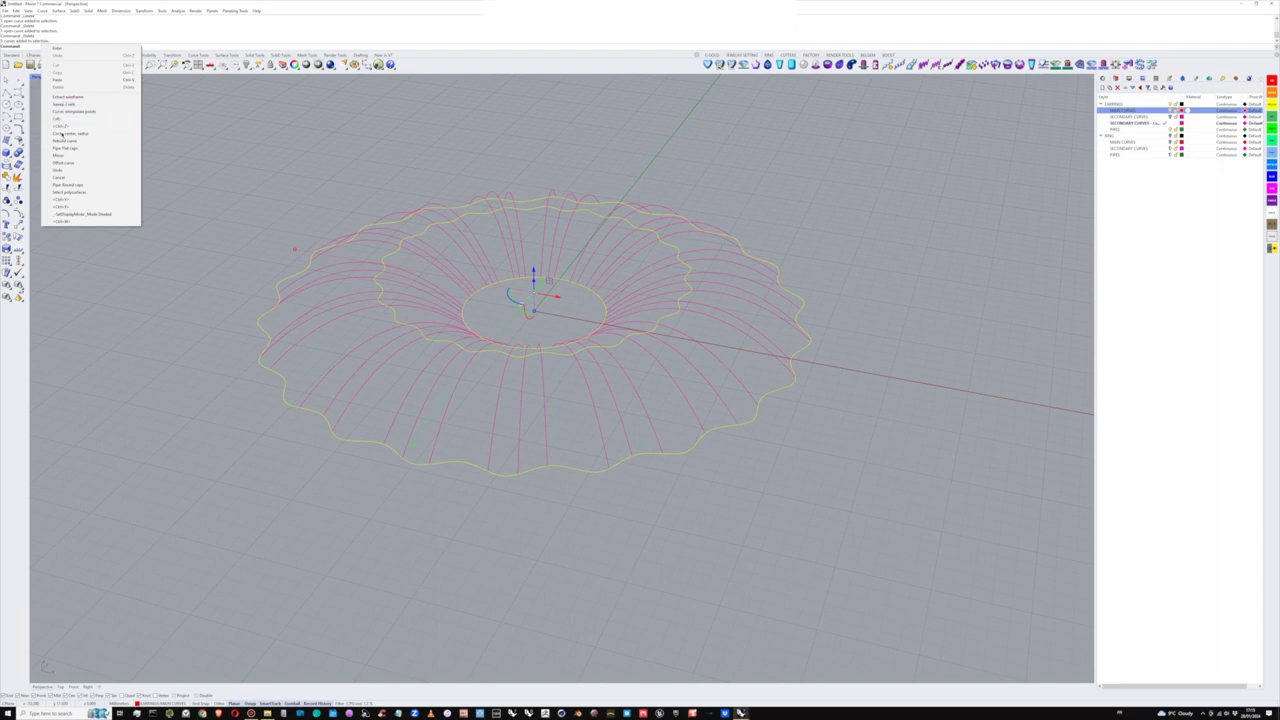
left_click(64, 148)
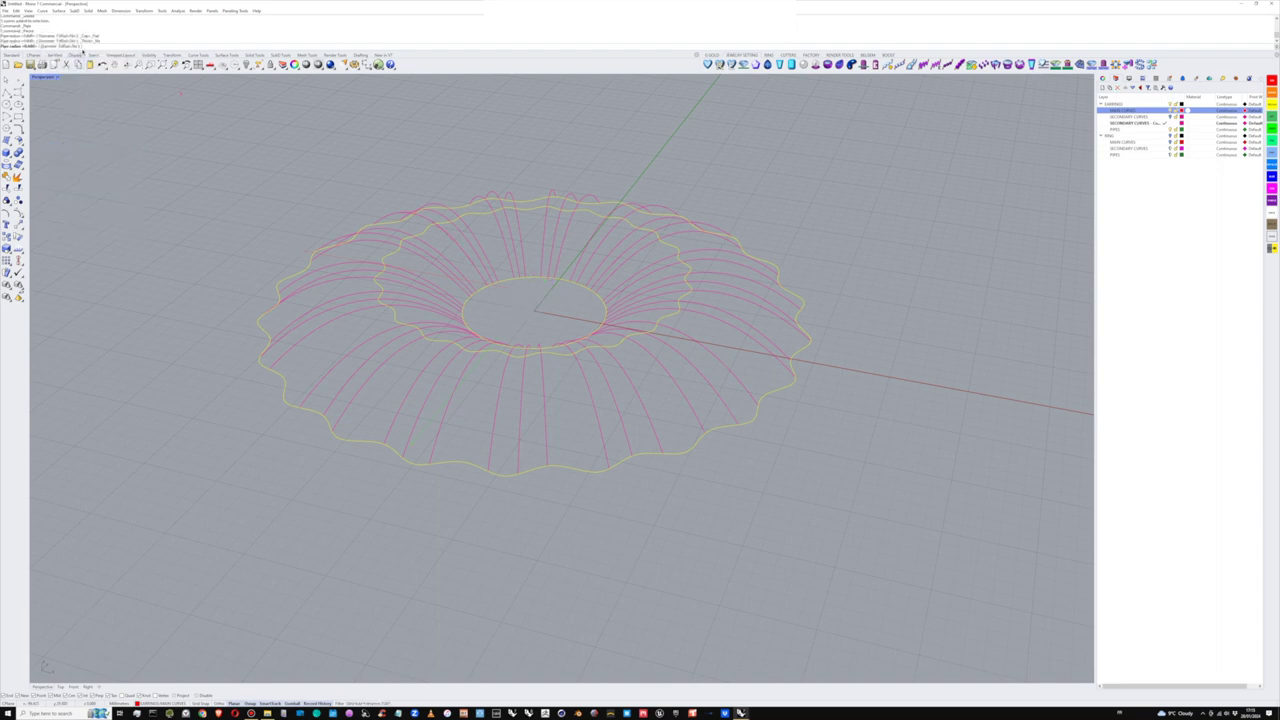
key("Return")
key("Return")
key("Return")
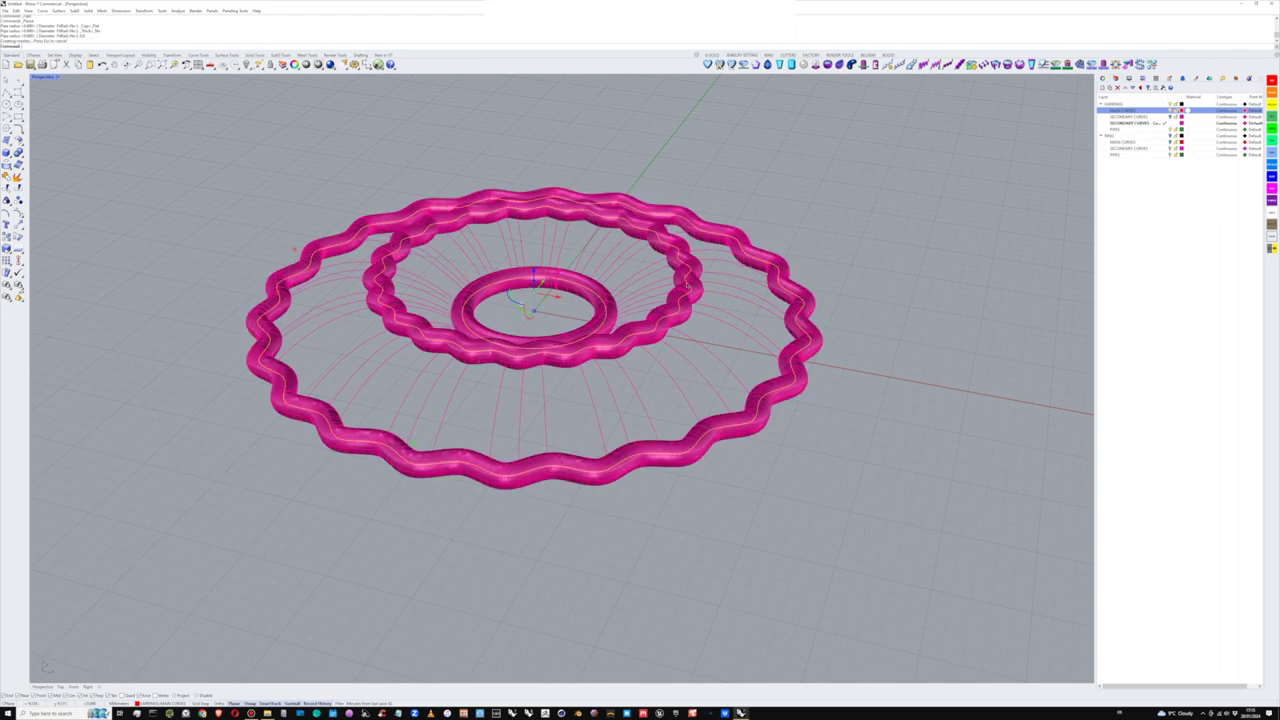
- Select the inner circle, middle wavy and outer wavy pipes and move them to the earring's PIPES layer
left_click(647, 312)
left_click(616, 313)
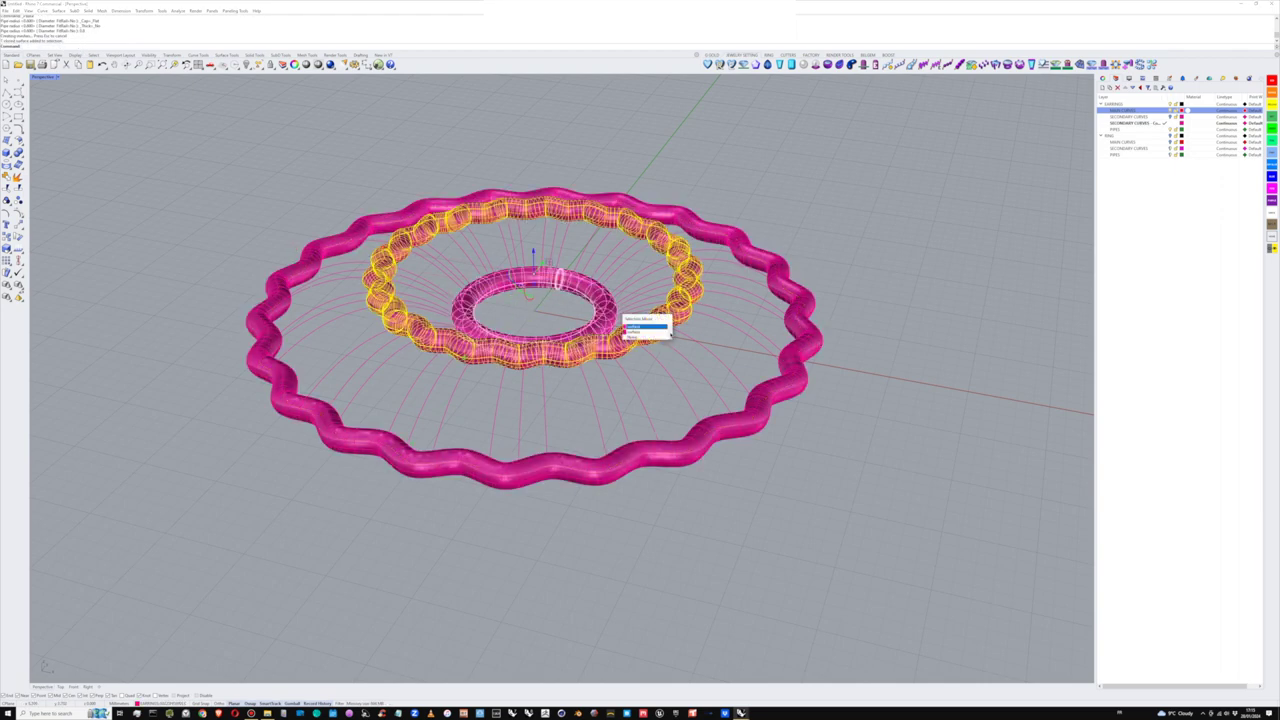
left_click(650, 332)
left_click(782, 278, "shift")
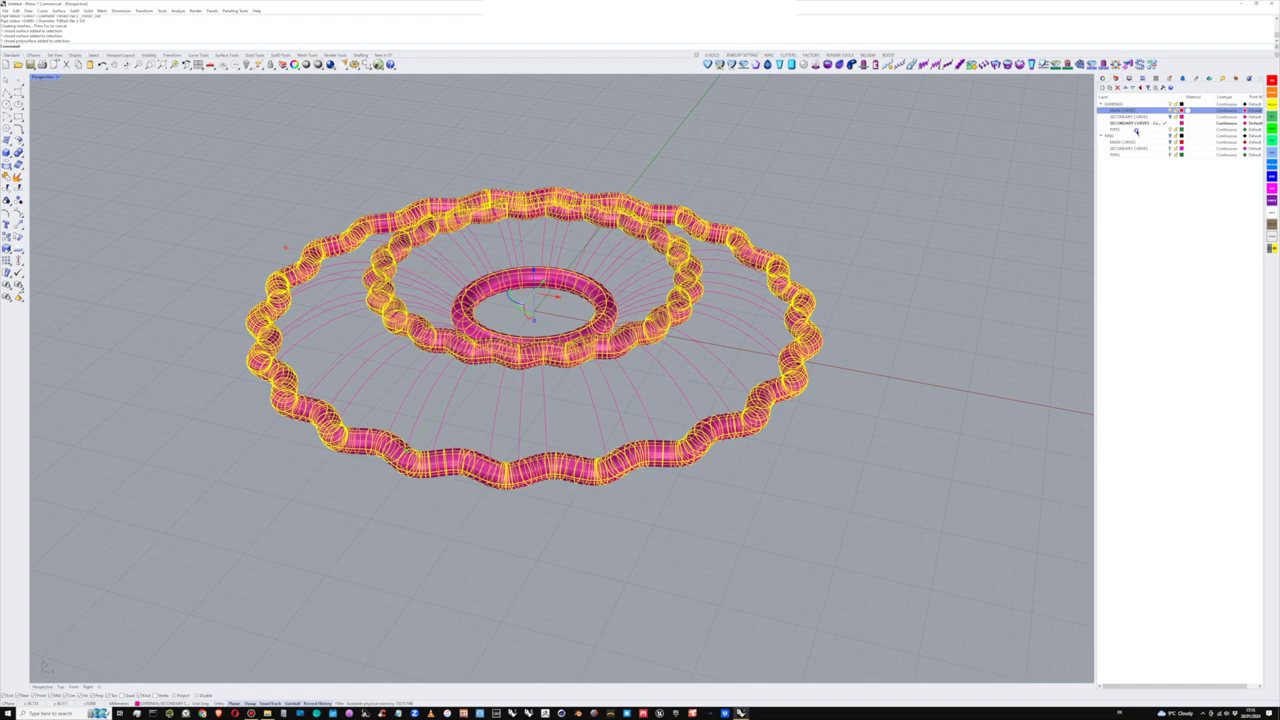
right_click(1136, 131)
left_click(1176, 244)
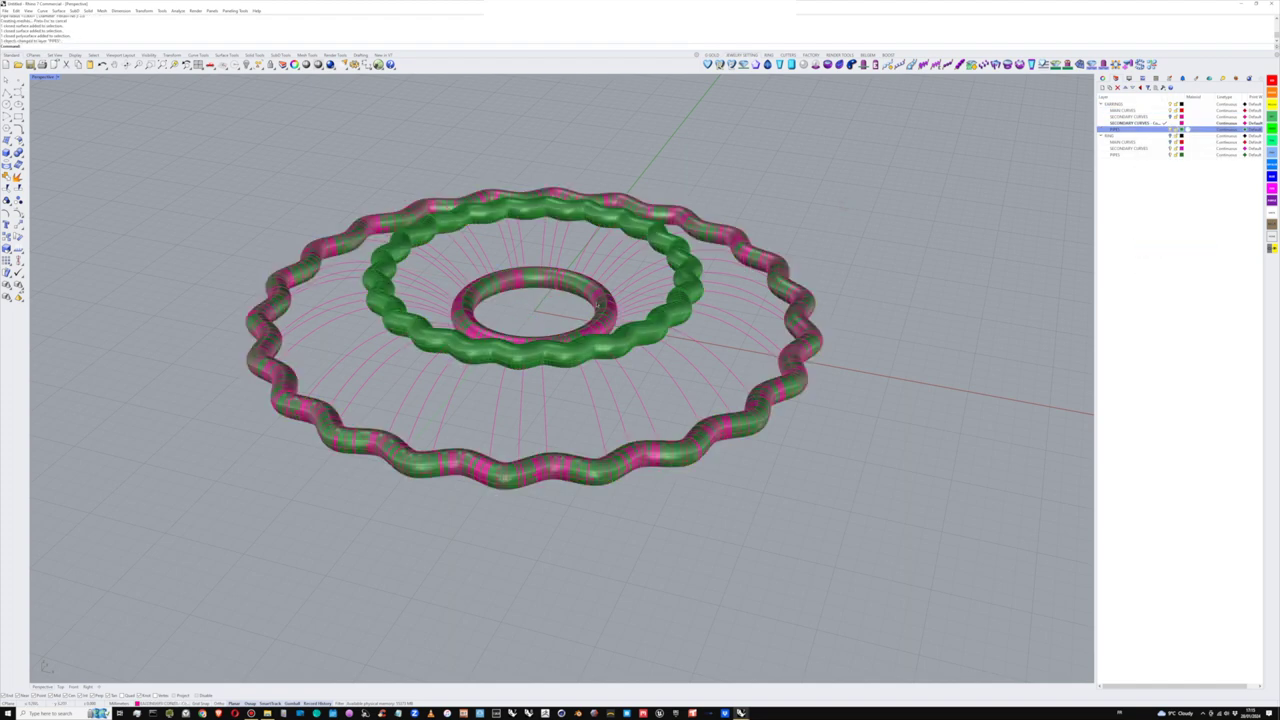
- Delete the duplicate pipes overlapping the earring's inner circle and outer wavy pipes
left_click(600, 303)
left_click(625, 312)
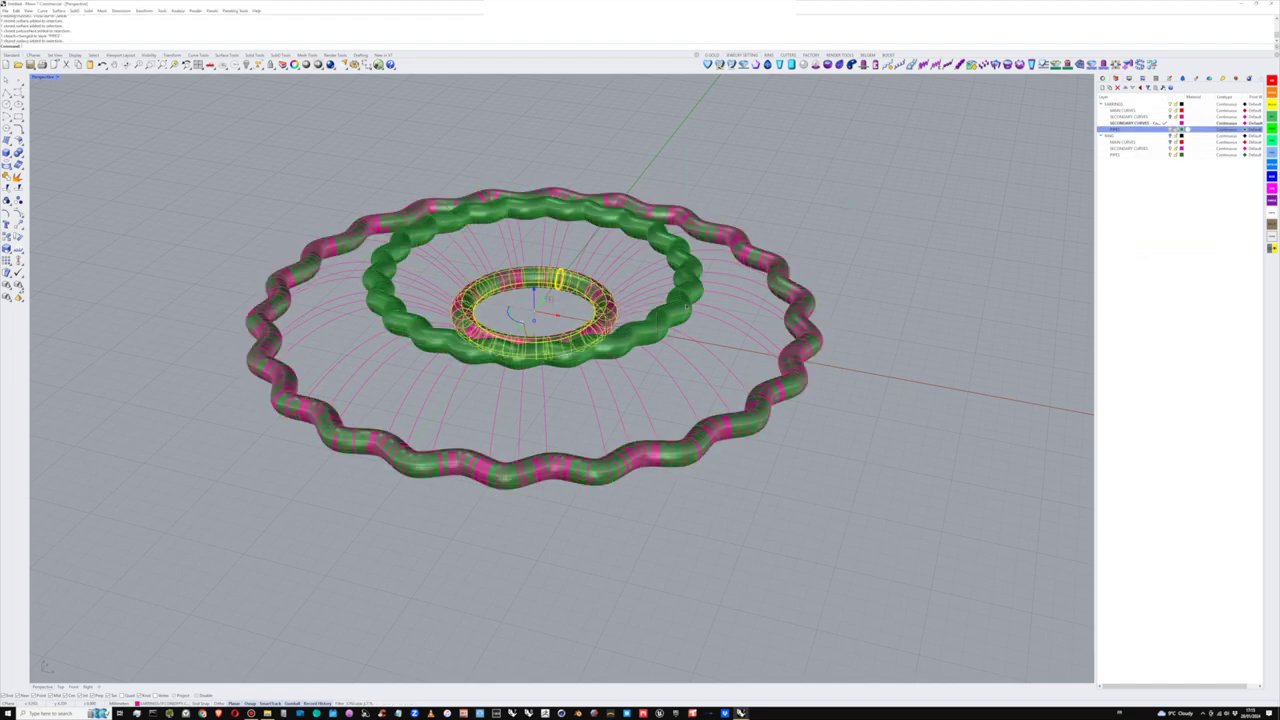
key("Escape")
left_click(806, 325)
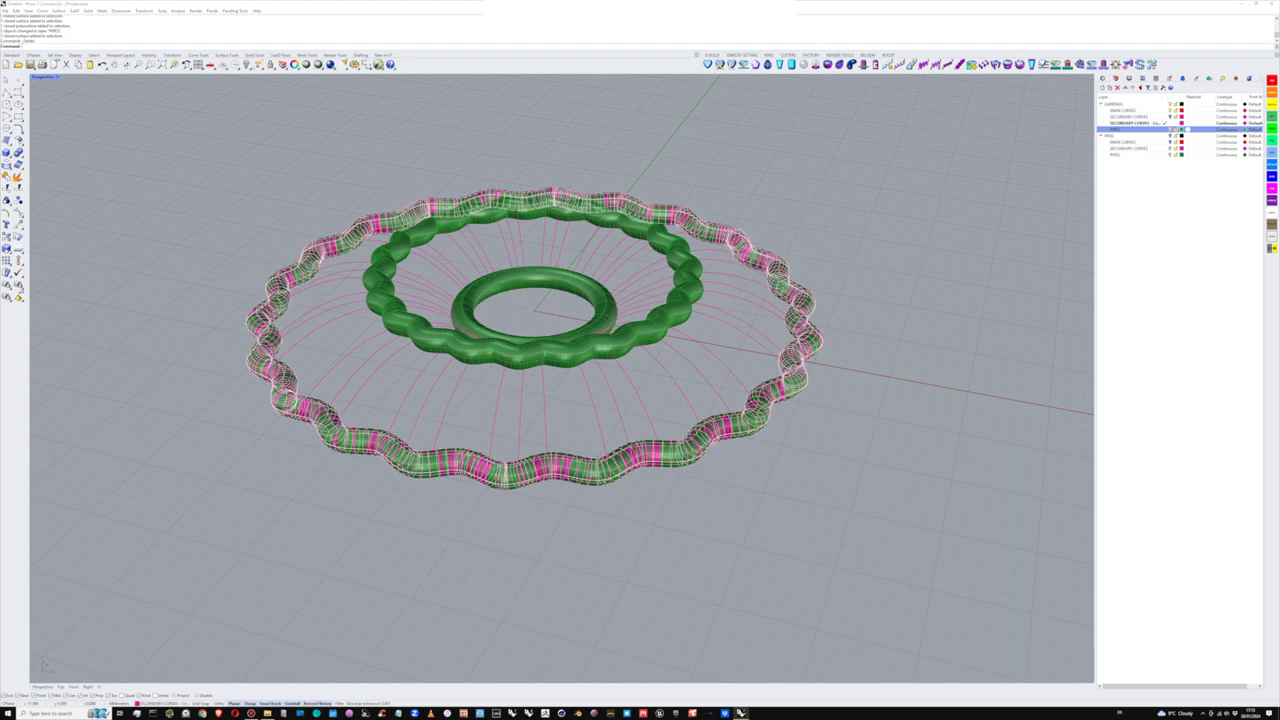
left_click(825, 335)
key("Delete")
right_click_drag(760, 178, 778, 221)
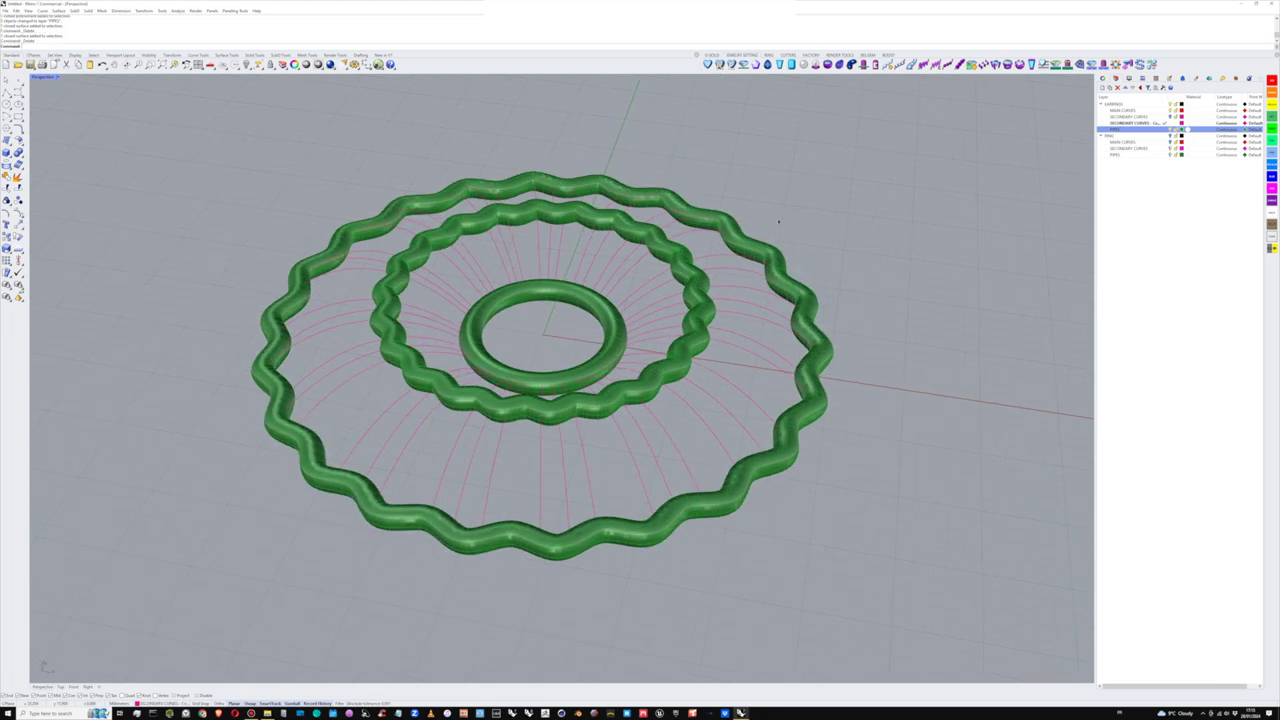
left_click(675, 266)
key("Escape")
- Select all radial curves on the earring's copied SECONDARY CURVES layer and pipe them with flat caps
right_click(1141, 122)
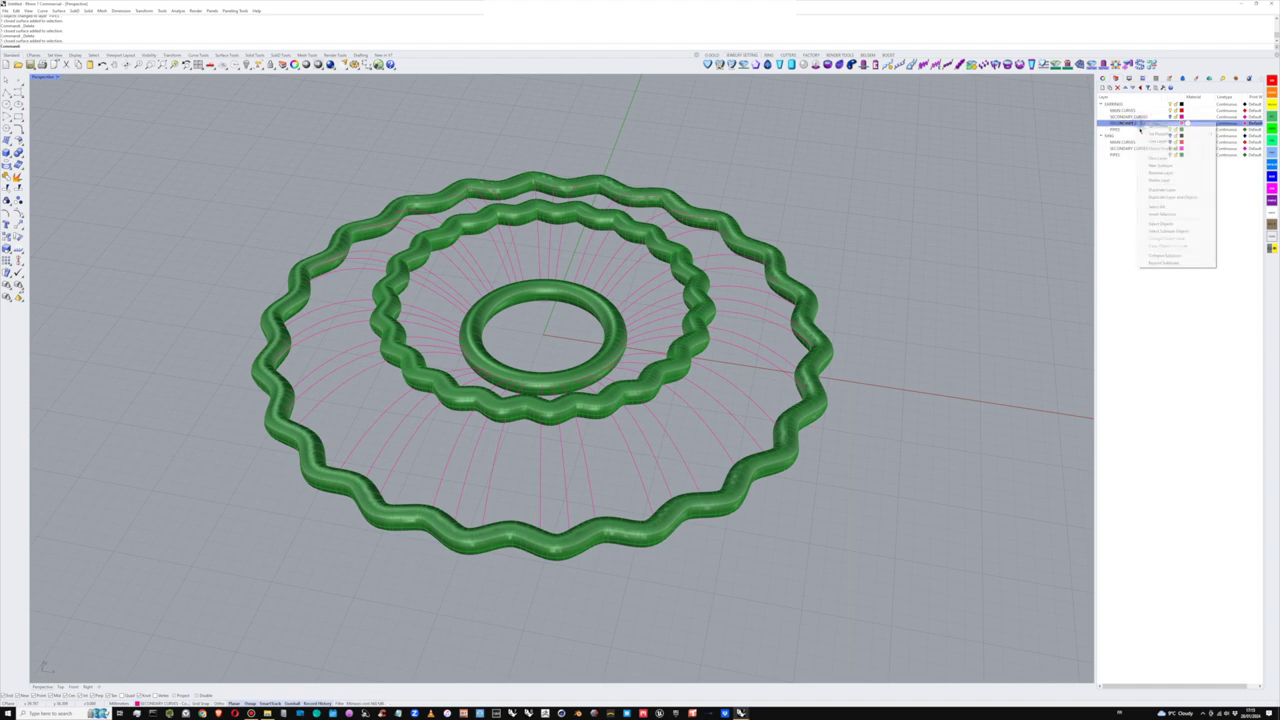
left_click(1162, 225)
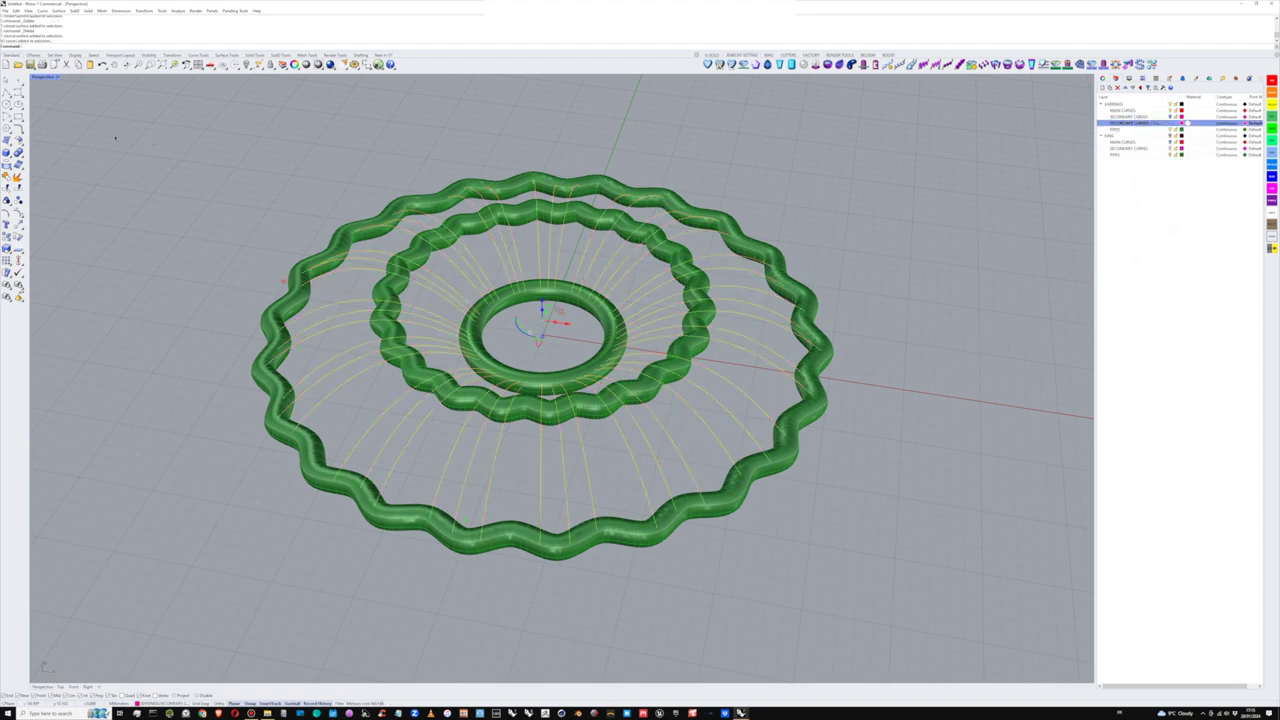
right_click(57, 47)
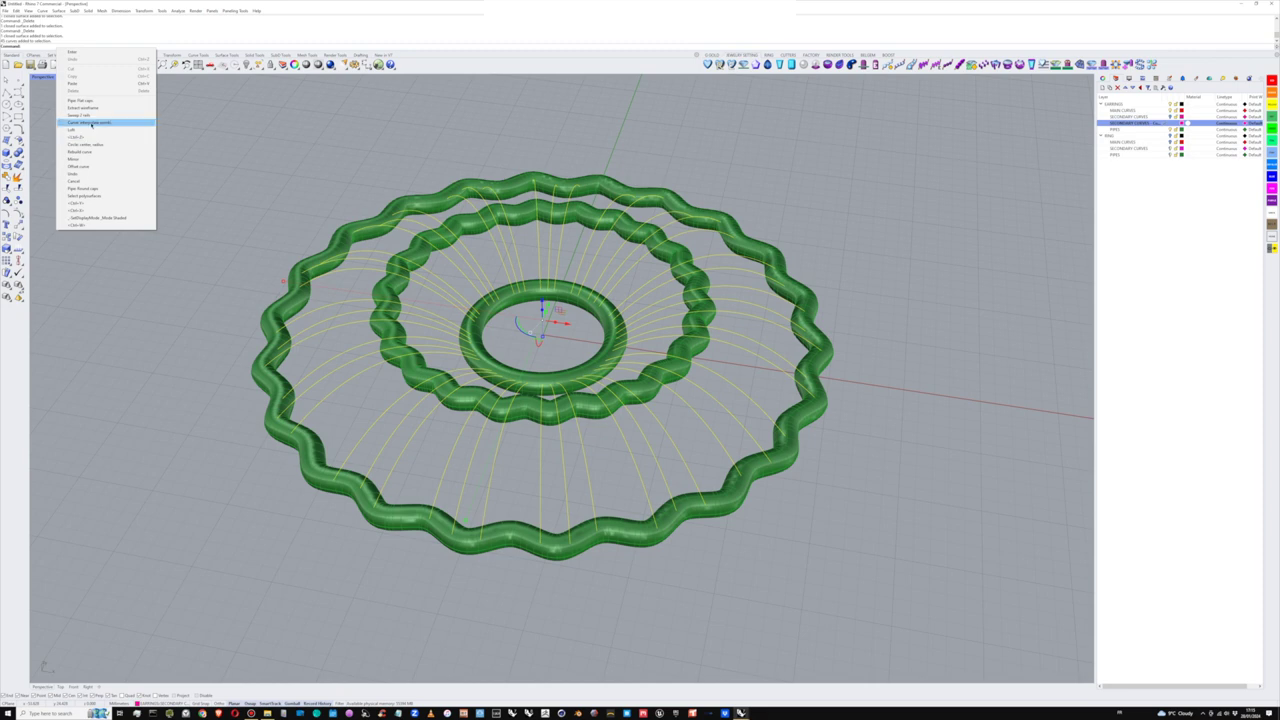
left_click(92, 102)
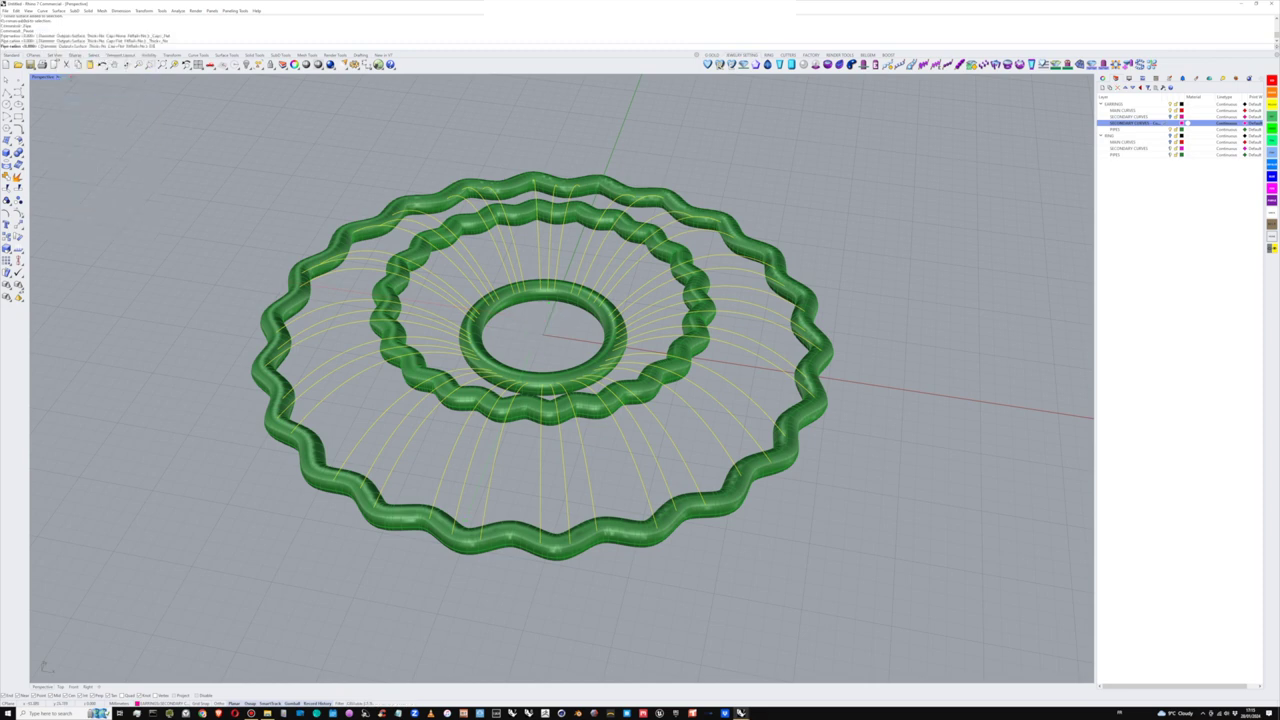
key("Return")
key("Escape")
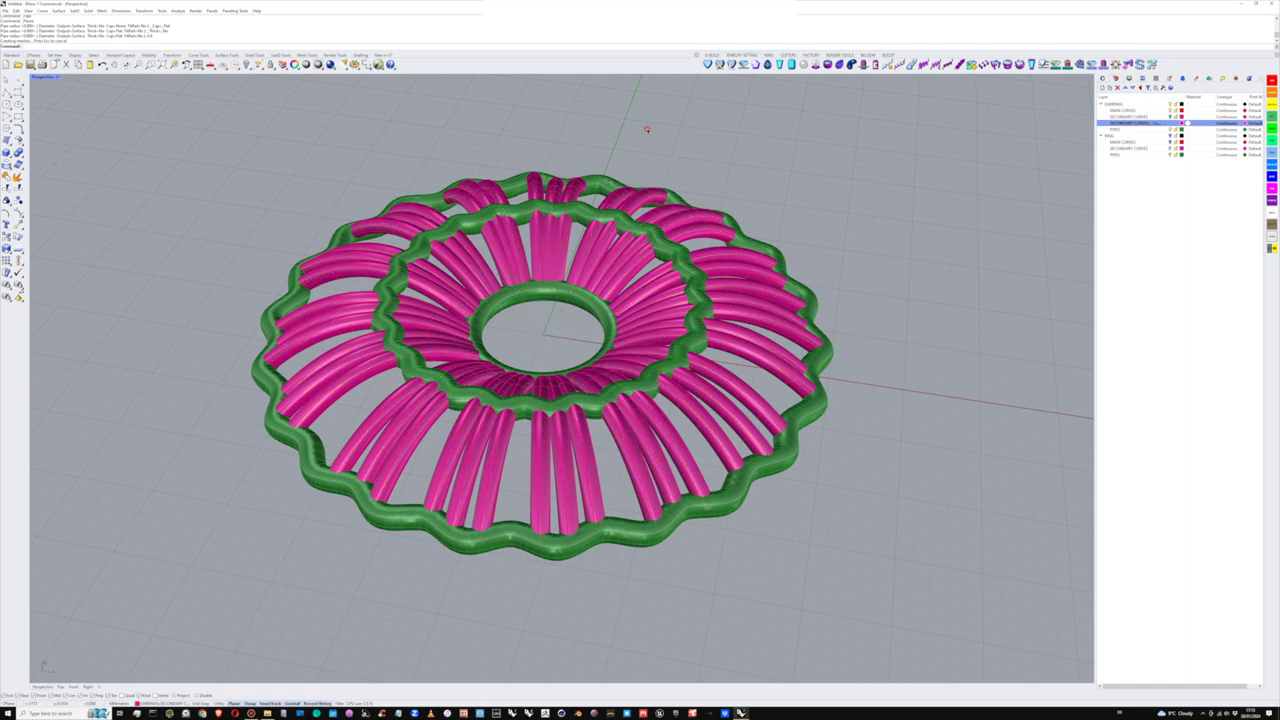
- Select all polysurfaces, including the radial pipes, and move them to the earring's PIPES layer
right_click_drag(553, 145, 713, 275)
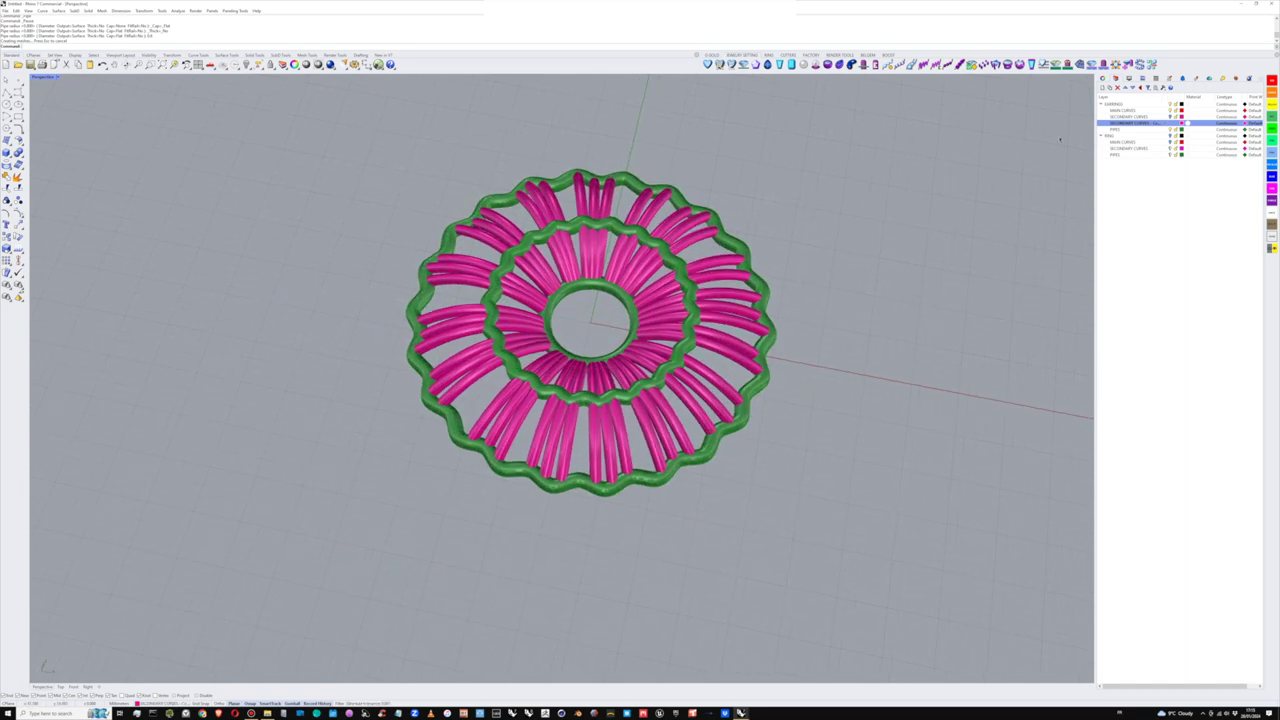
left_click(258, 64)
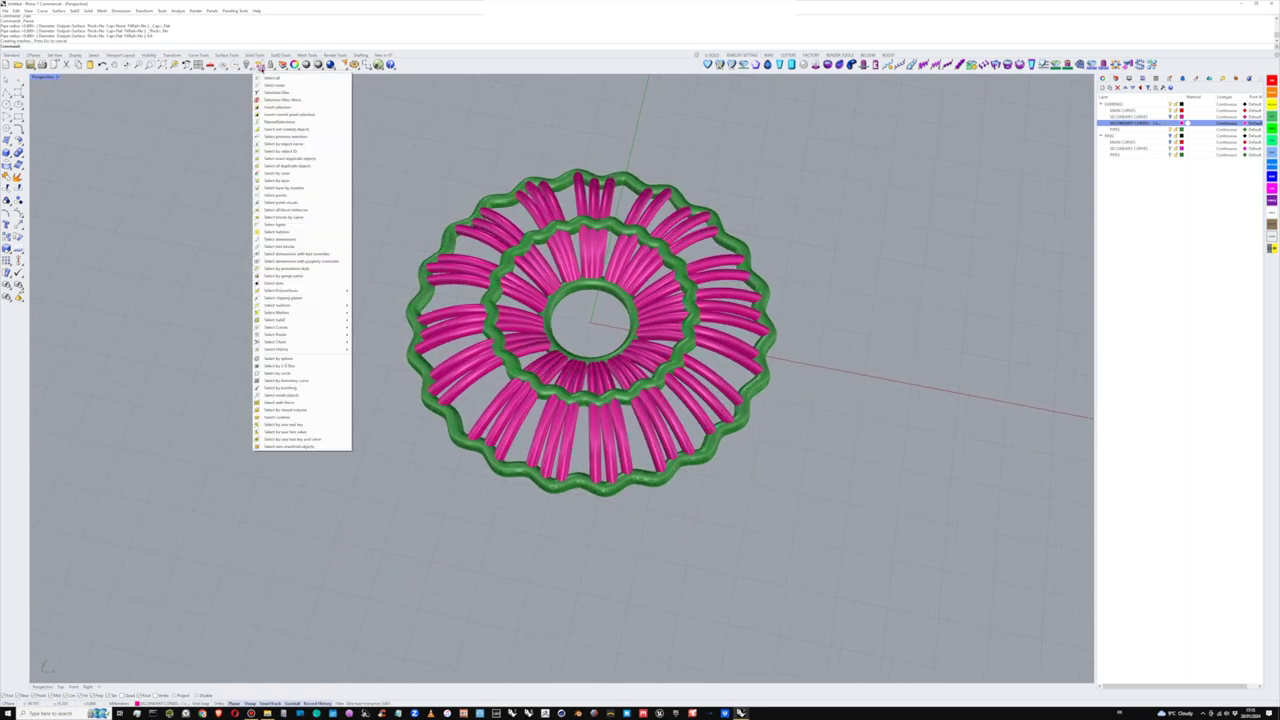
mouse_move(276, 290)
left_click(380, 291)
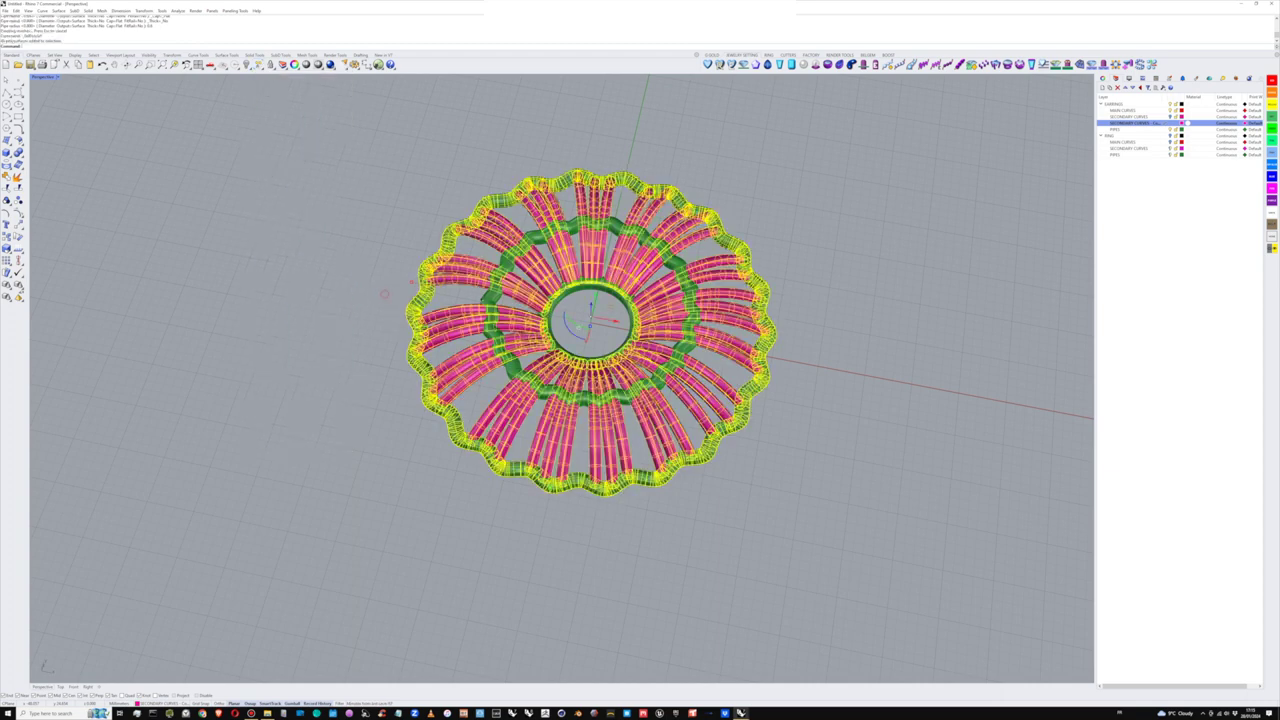
right_click(1144, 130)
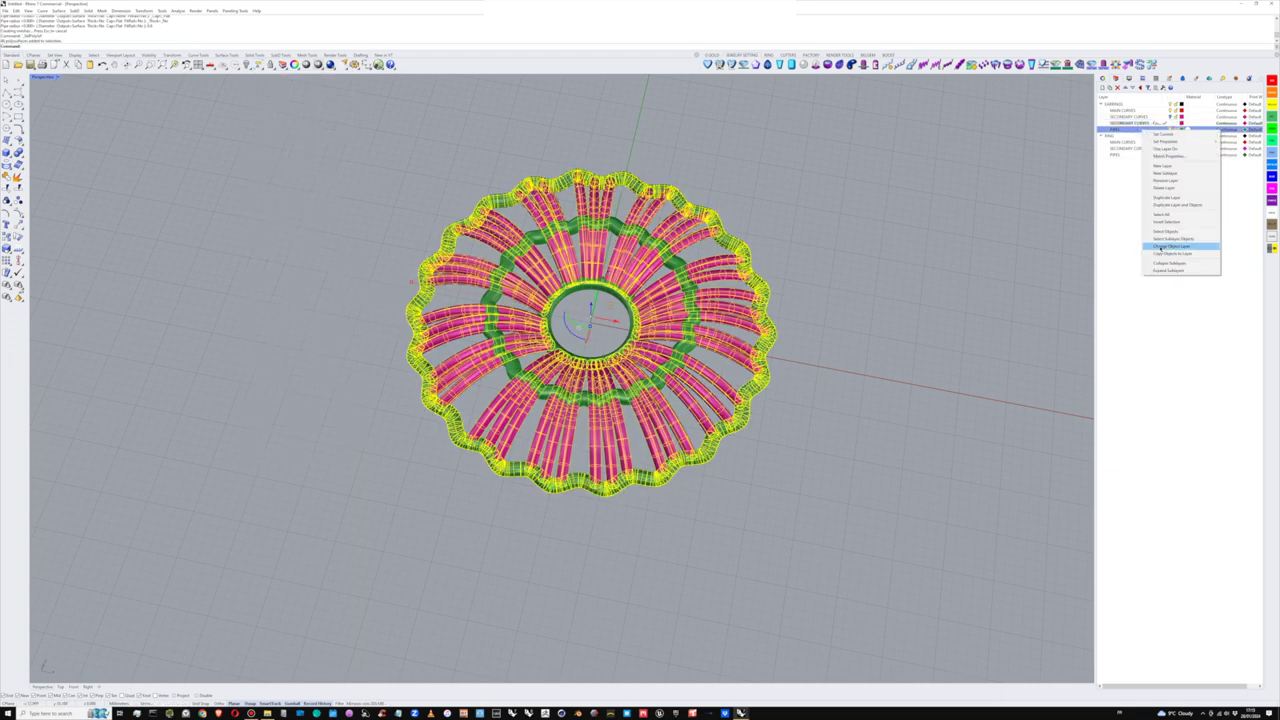
left_click(1168, 246)
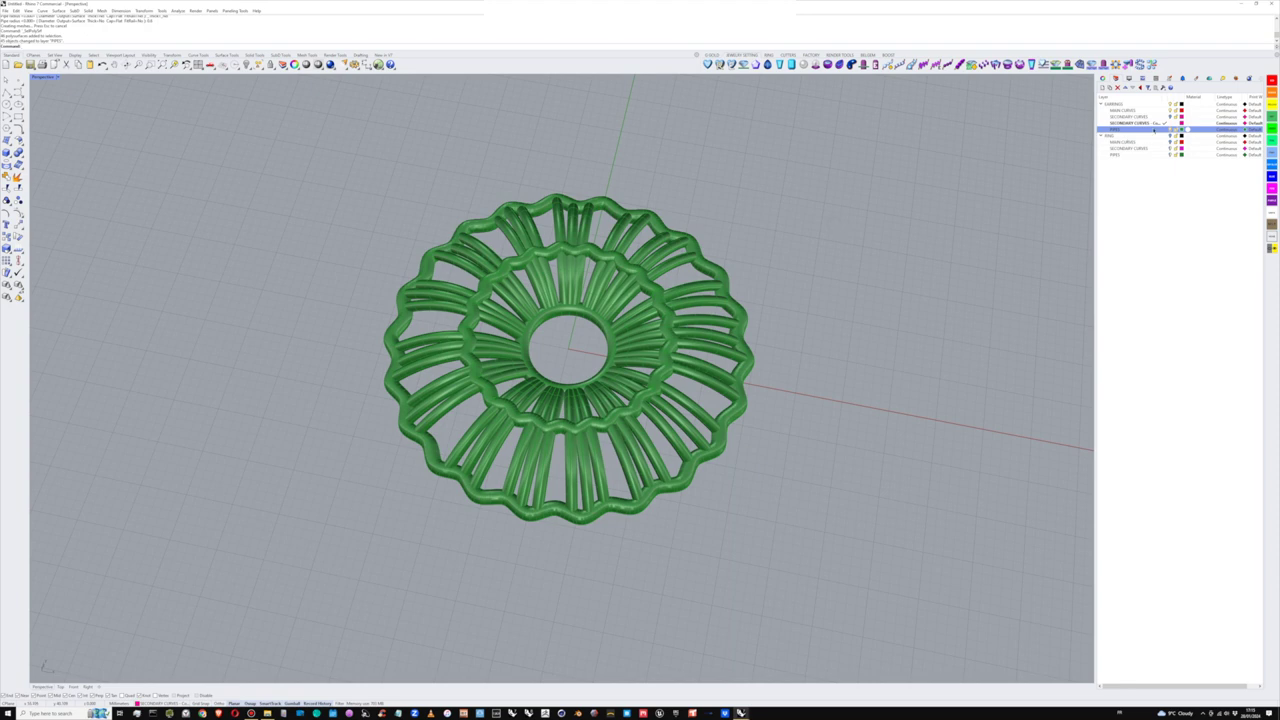
- Make the earring's PIPES layer current and turn off its MAIN CURVES layer
left_click(1162, 130)
left_click(1160, 111)
- Select the whole piped earring and rotate it 90 degrees so that it stands upright
scroll(666, 278, "down", 4)
right_click_drag(682, 294, 686, 318)
left_click_drag(778, 196, 422, 456)
right_click_drag(602, 395, 594, 323)
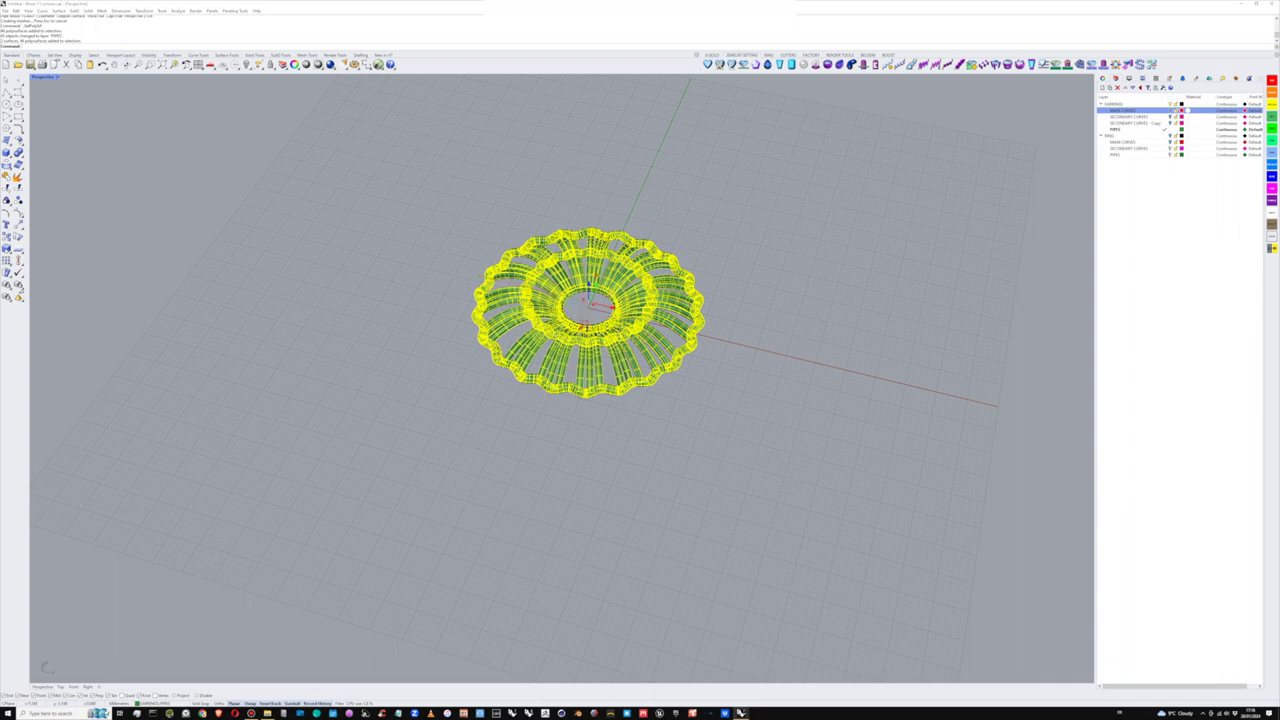
type("90")
key("Return")
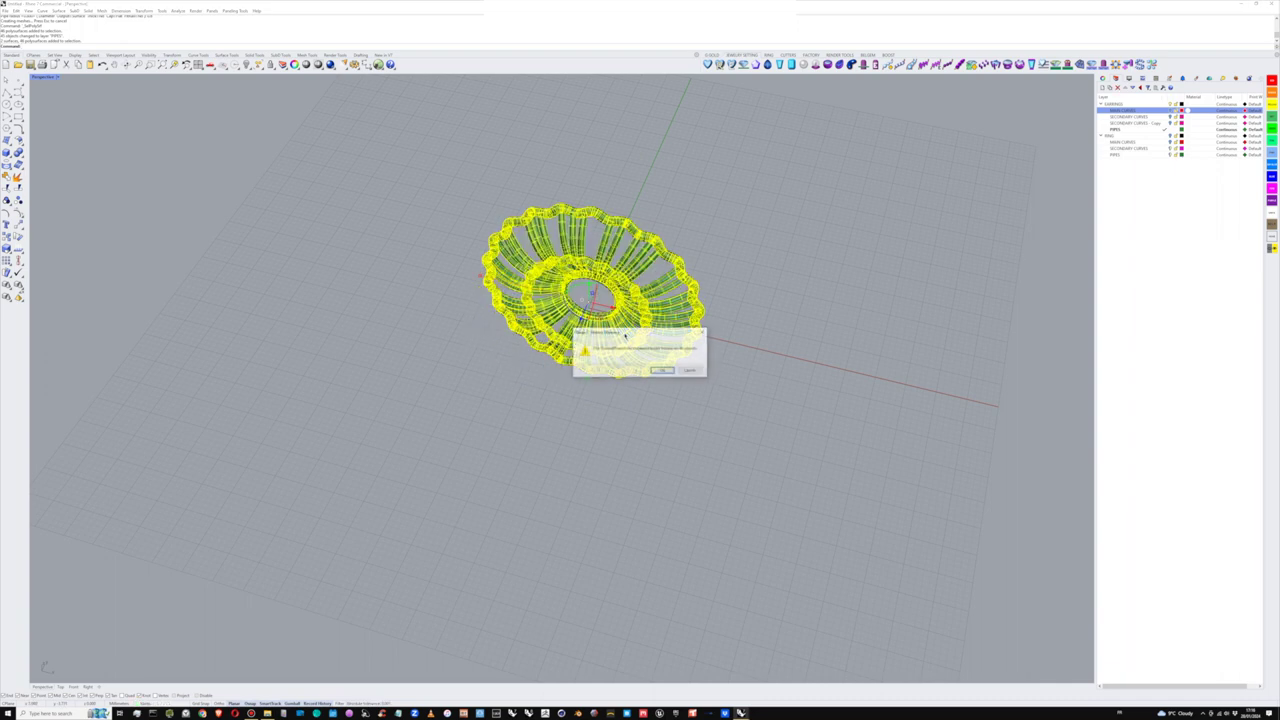
left_click(666, 371)
- Move the upright earring vertically upward, clear of the ring's place at the origin
right_click_drag(654, 420, 714, 302)
left_click_drag(571, 294, 571, 136)
right_click_drag(600, 333, 722, 373)
left_click(720, 372)
- Turn on the RING layer so that its PIPES show, with its MAIN CURVES and SECONDARY CURVES hidden
left_click(1170, 135)
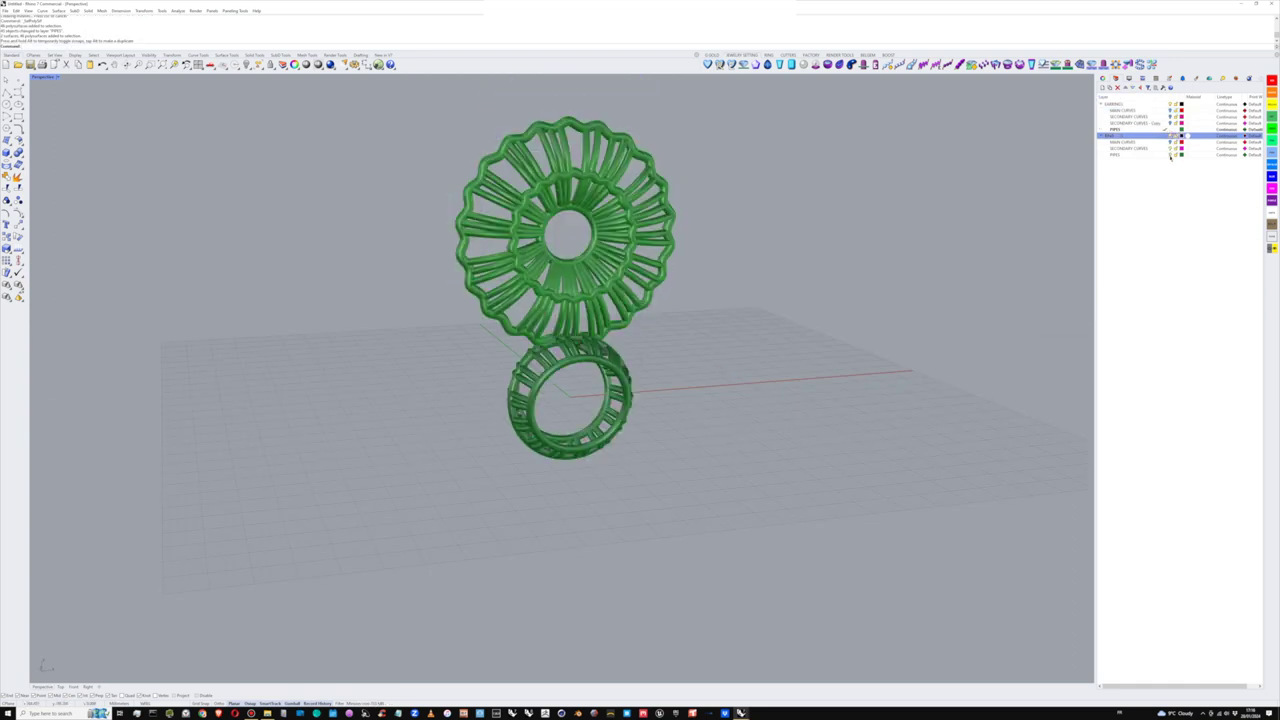
left_click(1170, 149)
left_click(1170, 155)
left_click(1170, 155)
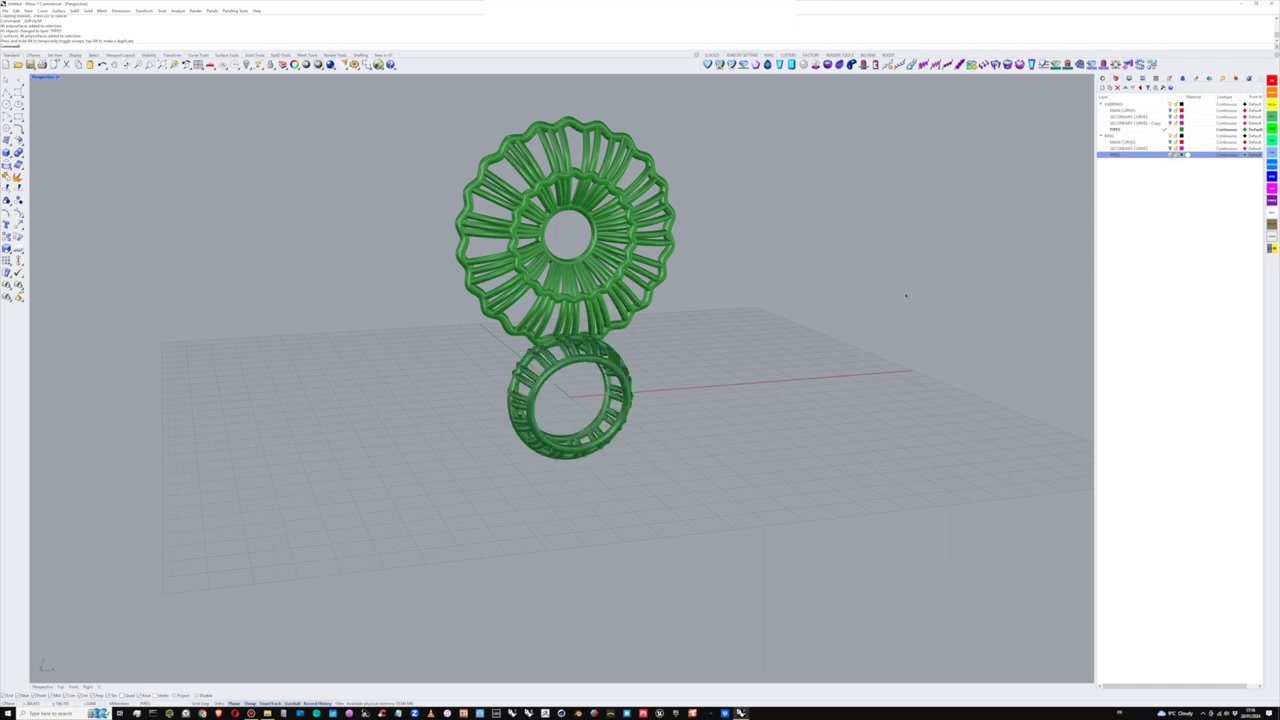
- Select all objects on the earring's PIPES layer and move the earring beside the ring
right_click_drag(515, 399, 607, 439)
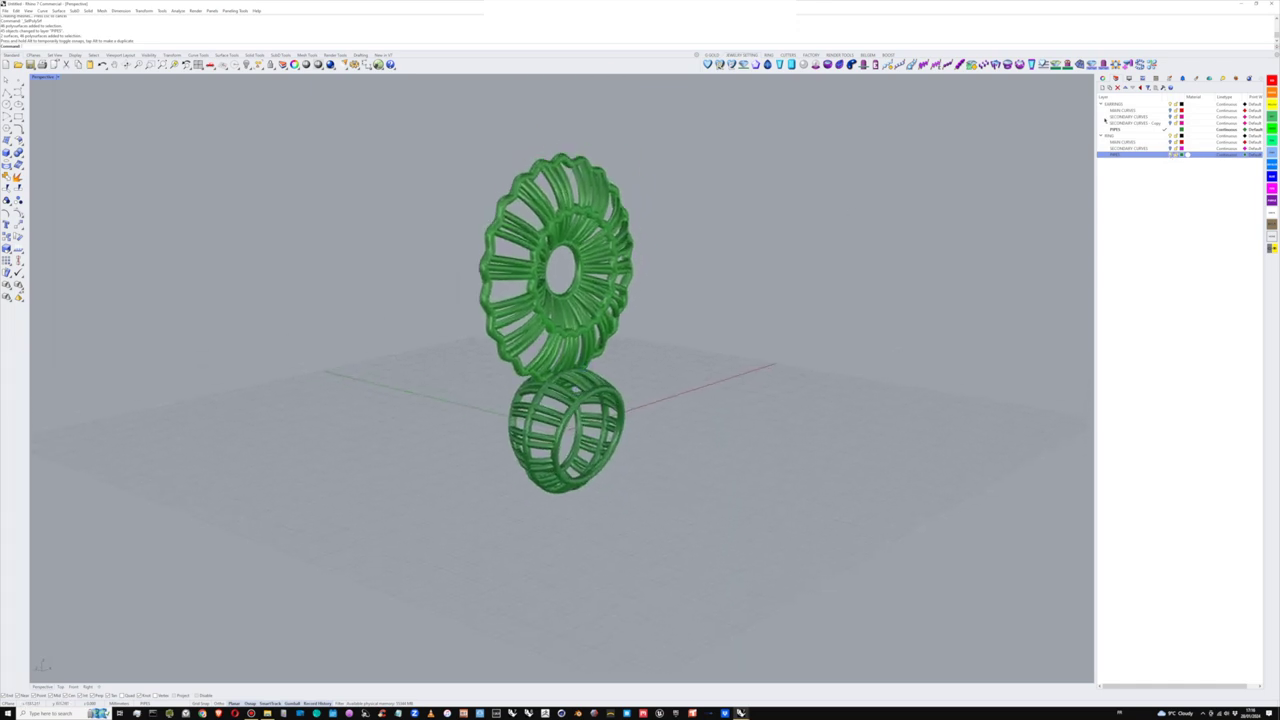
right_click(1141, 129)
left_click(1165, 218)
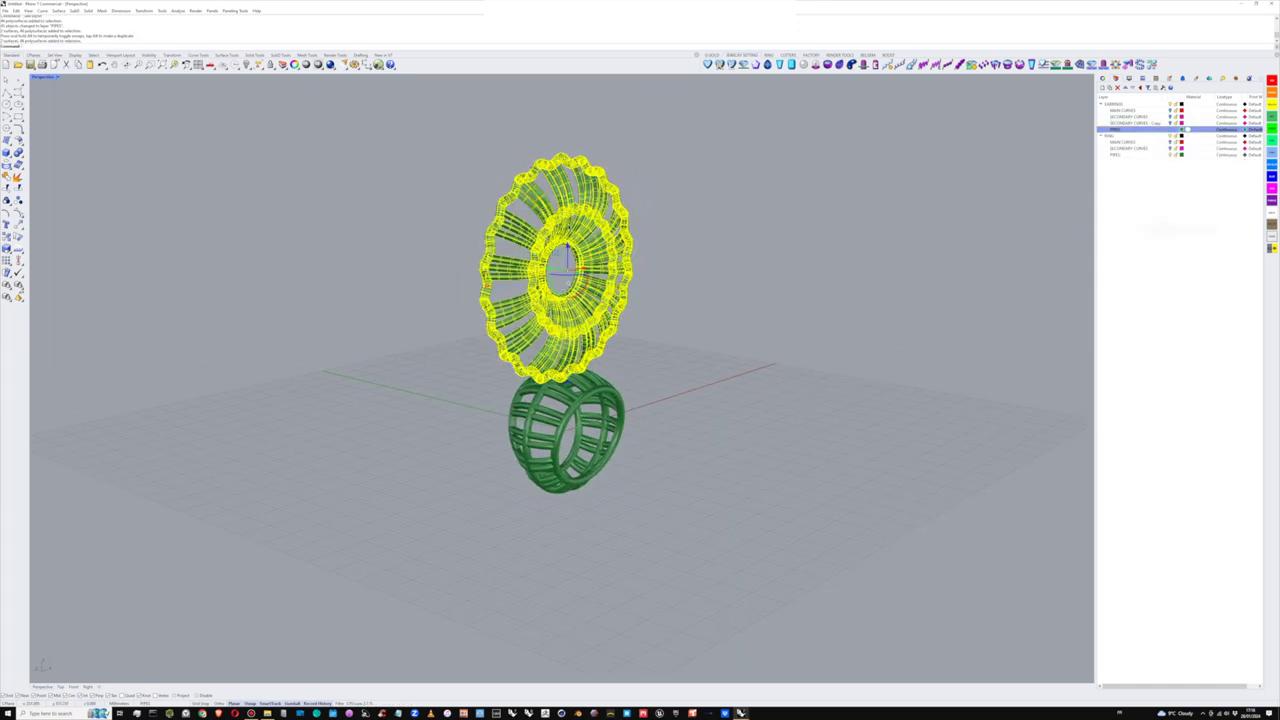
left_click_drag(588, 270, 665, 304)
right_click_drag(660, 310, 572, 302)
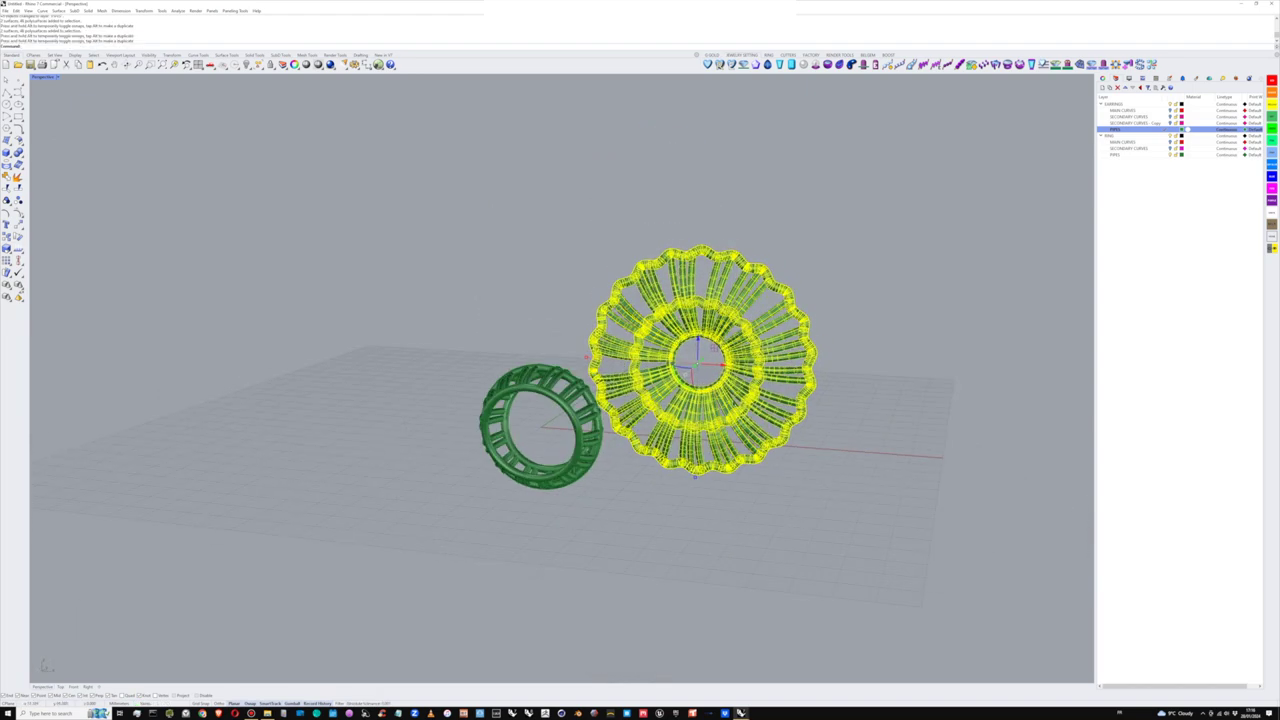
left_click_drag(726, 366, 770, 367)
left_click(589, 506)
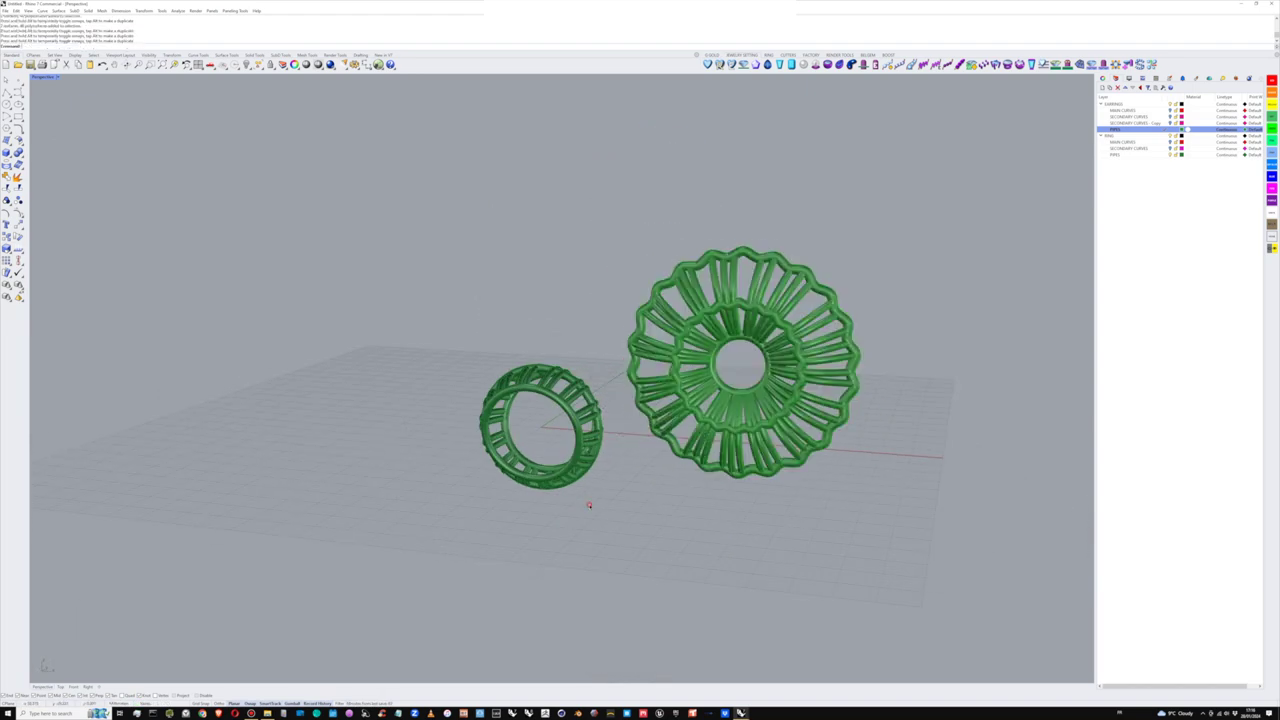
- Examine the piped ring and earring side by side, and switch to the Grasshopper cull-pattern file for comparison
right_click_drag(677, 446, 590, 411, "shift")
scroll(595, 412, "up", 5)
right_click_drag(619, 346, 662, 399, "shift")
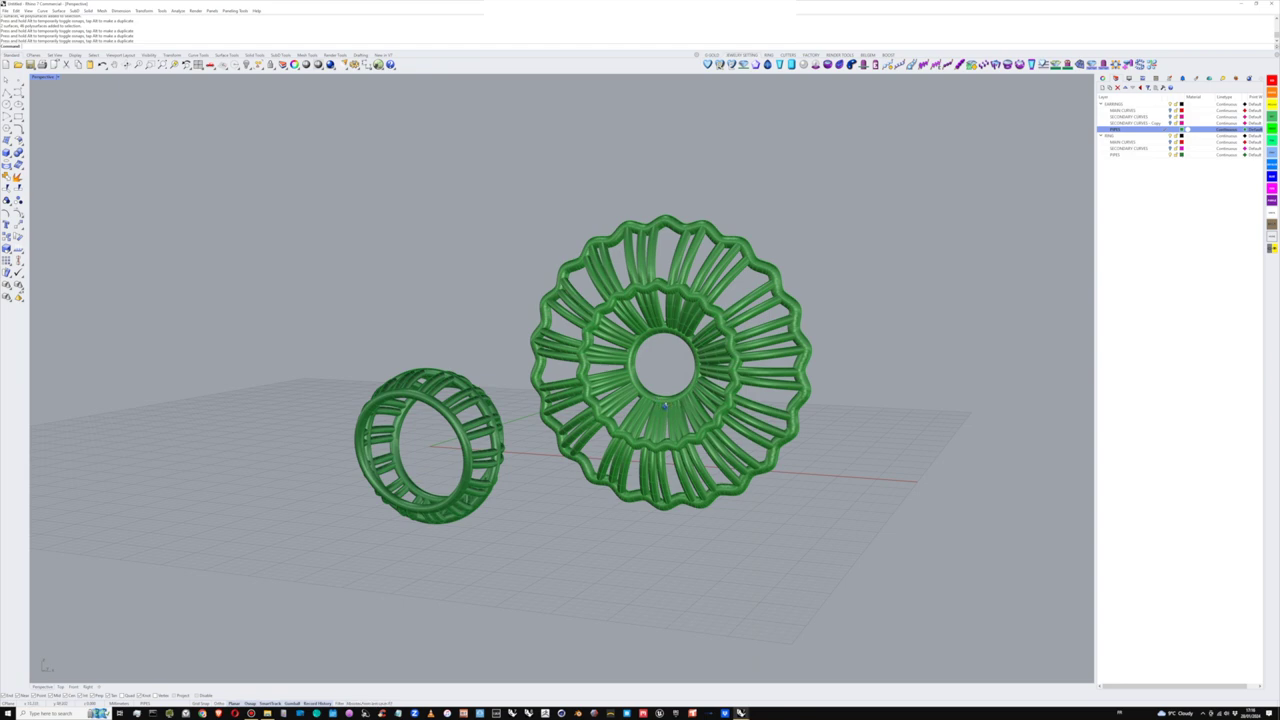
right_click_drag(664, 406, 746, 645)
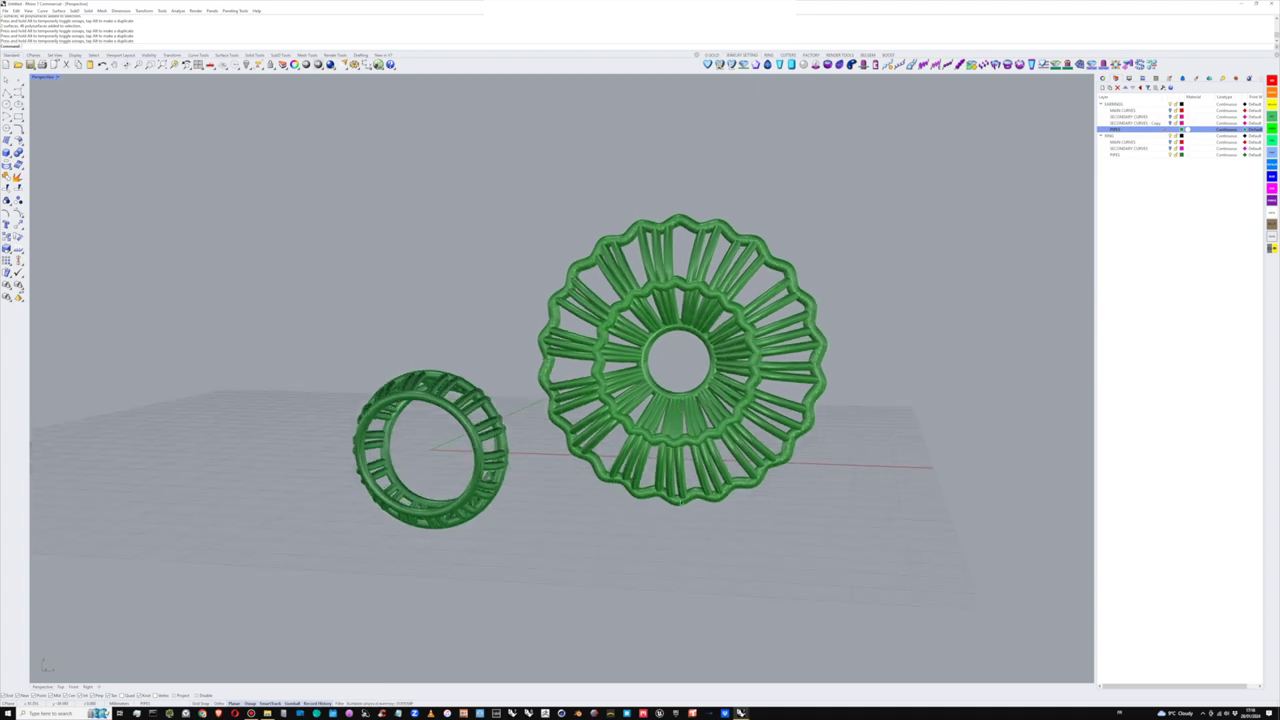
right_click_drag(681, 505, 713, 514)
mouse_move(740, 713)
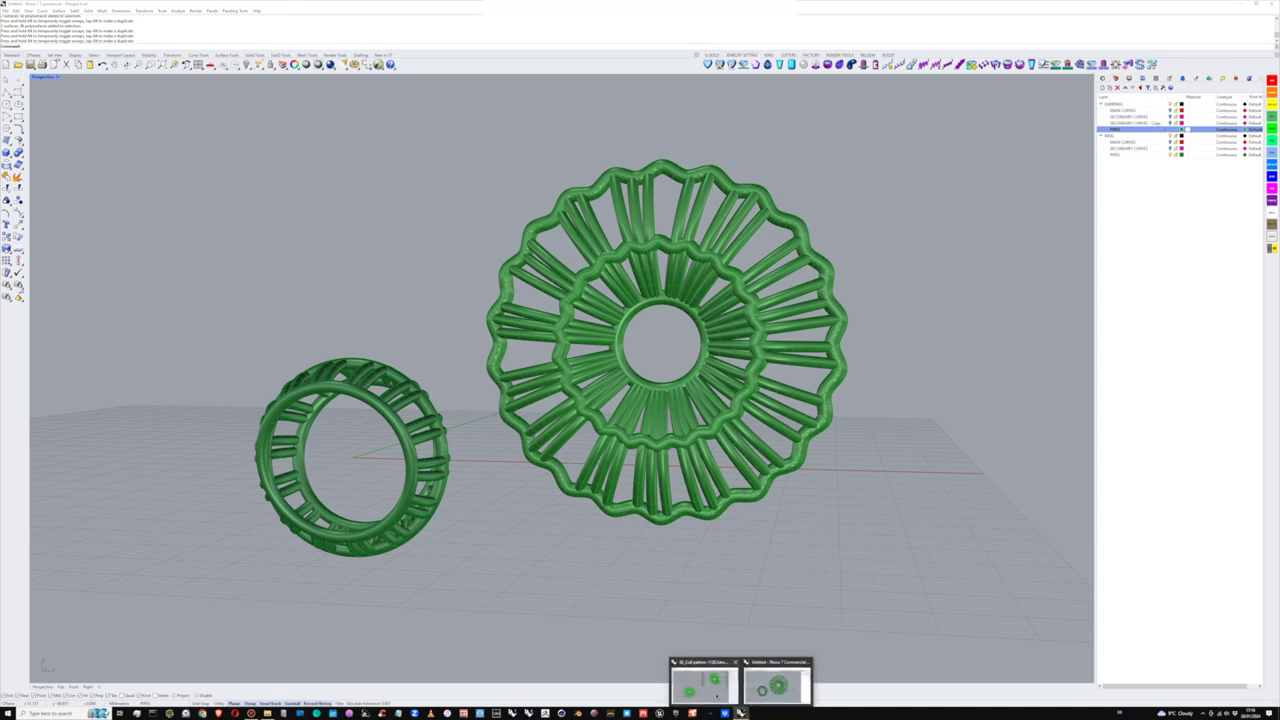
left_click(704, 684)
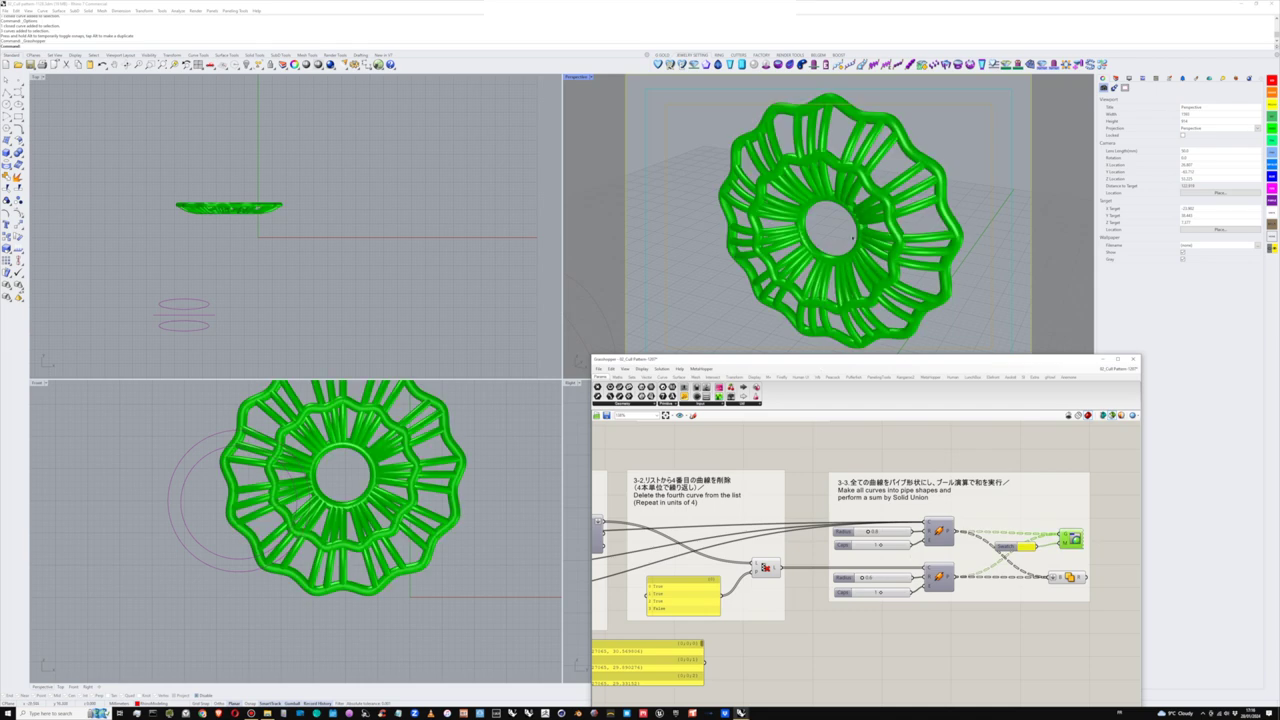
- Reposition the Grasshopper window beside the perspective view and lower the division count of the earring's three curves
scroll(853, 238, "down", 5)
right_click_drag(853, 238, 813, 322)
scroll(914, 236, "up", 5)
left_click_drag(953, 364, 467, 237)
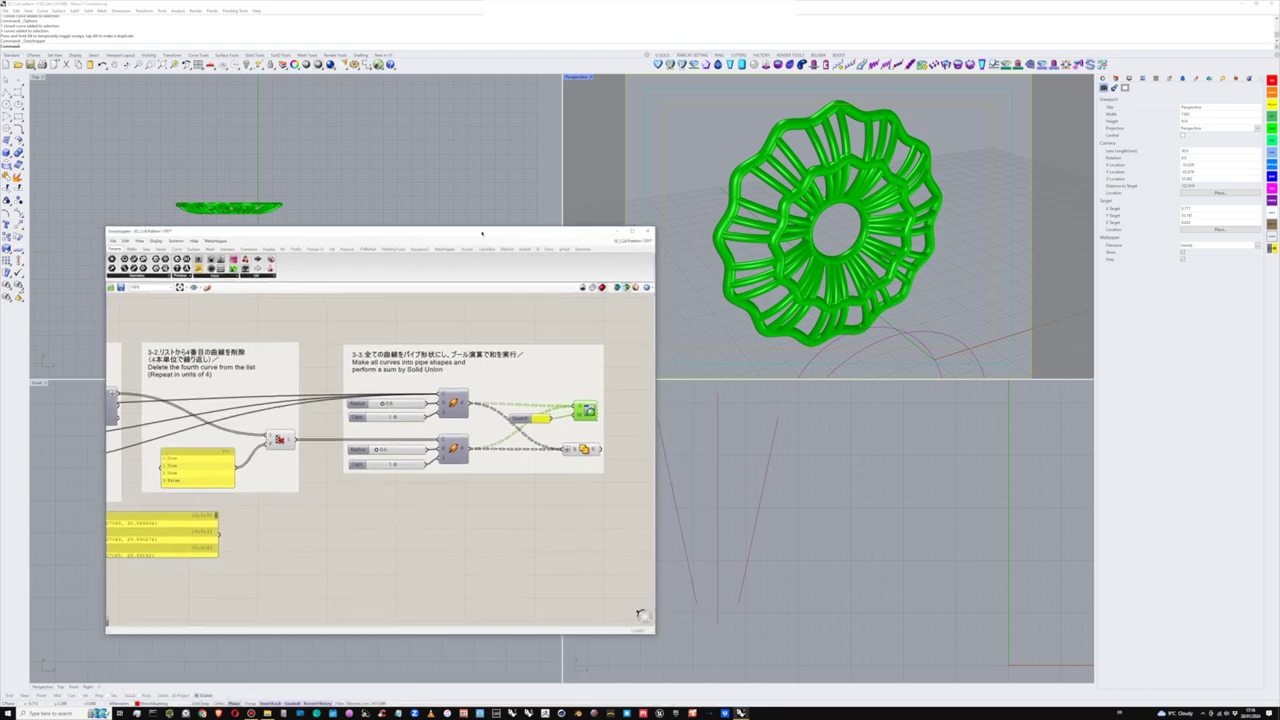
scroll(640, 613, "down", 2)
scroll(173, 446, "up", 3)
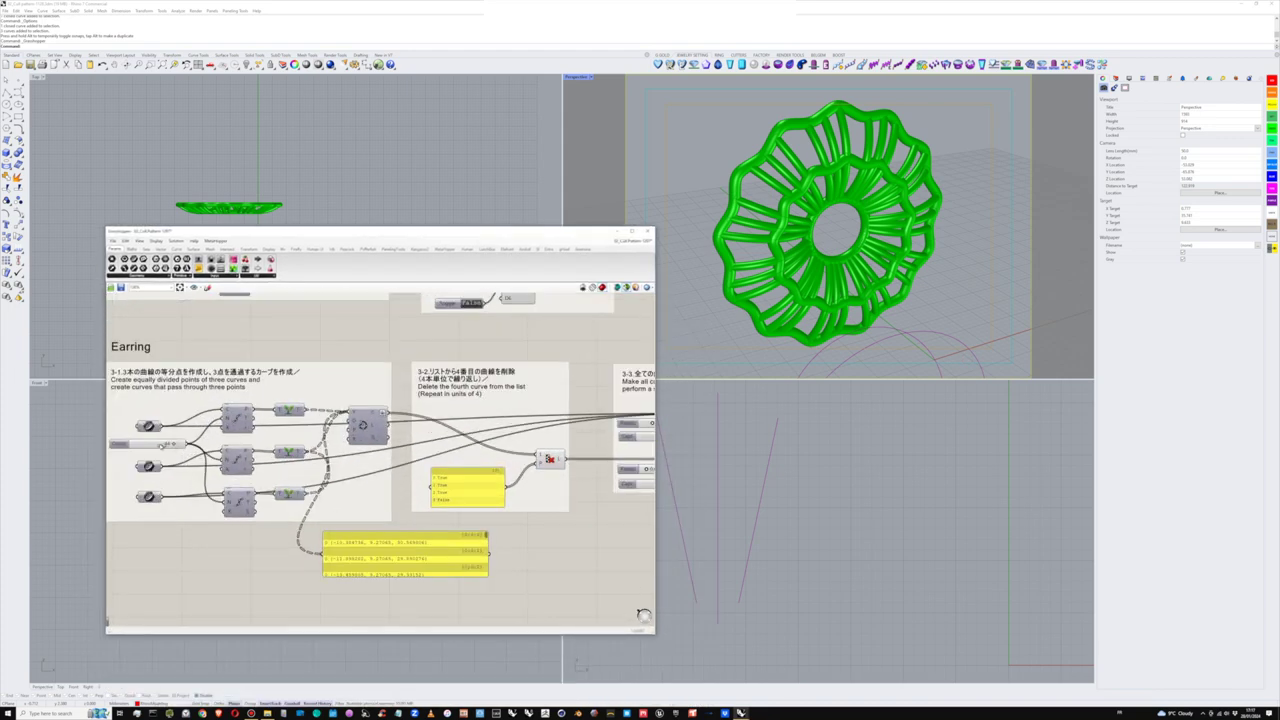
left_click(160, 446)
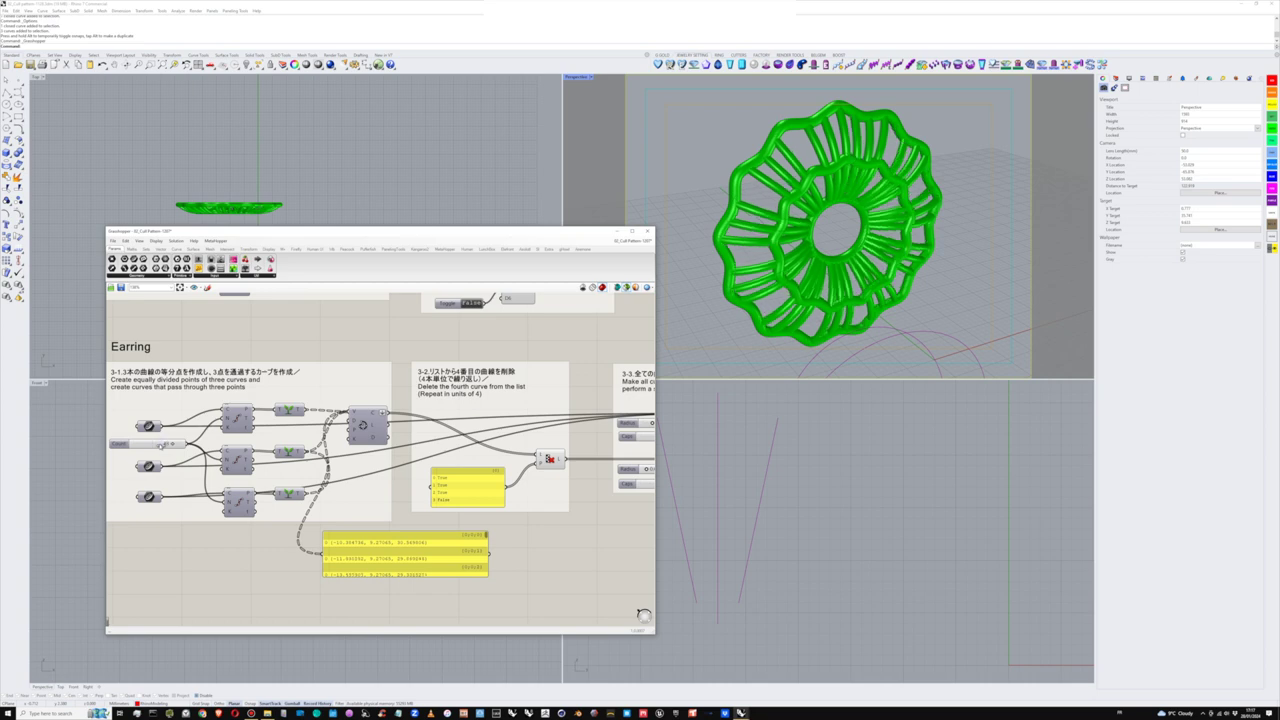
left_click_drag(171, 444, 160, 446)
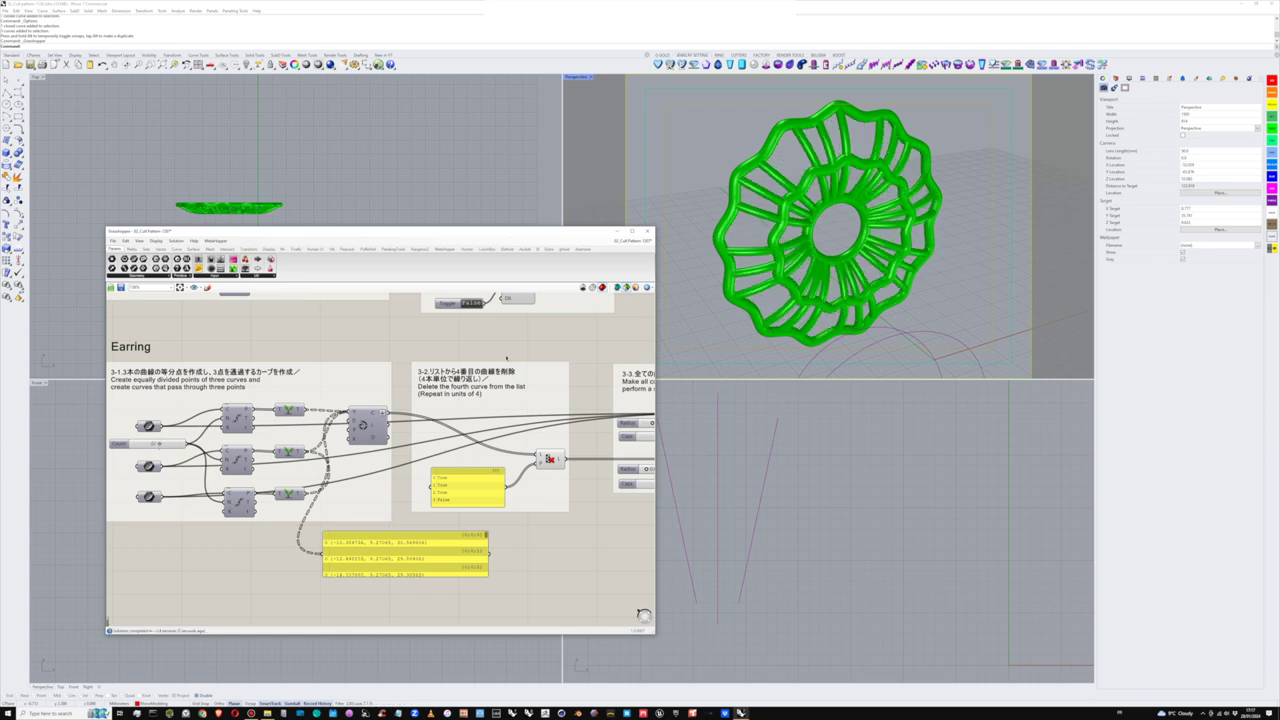
right_click_drag(697, 340, 741, 302)
right_click_drag(741, 302, 742, 348, "shift")
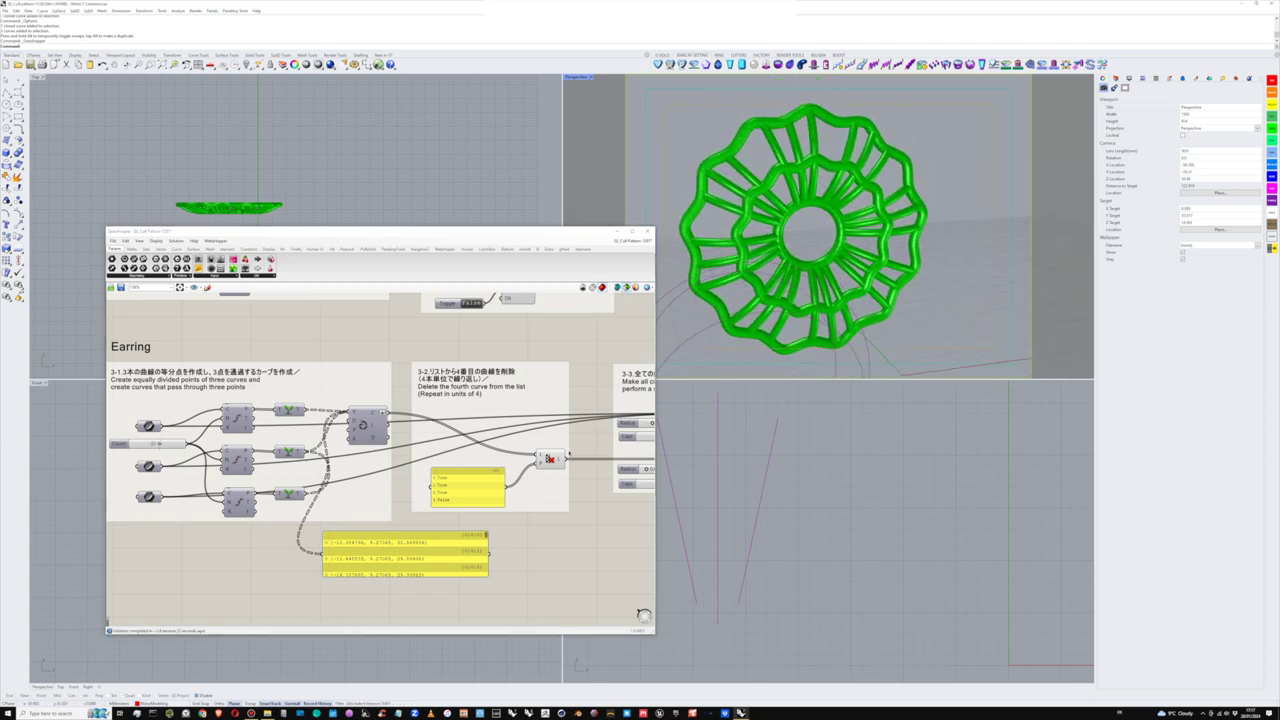
- Change the earring's cull pattern to False, True, True, False and show the piped result through the custom preview component
right_click_drag(484, 488, 433, 490)
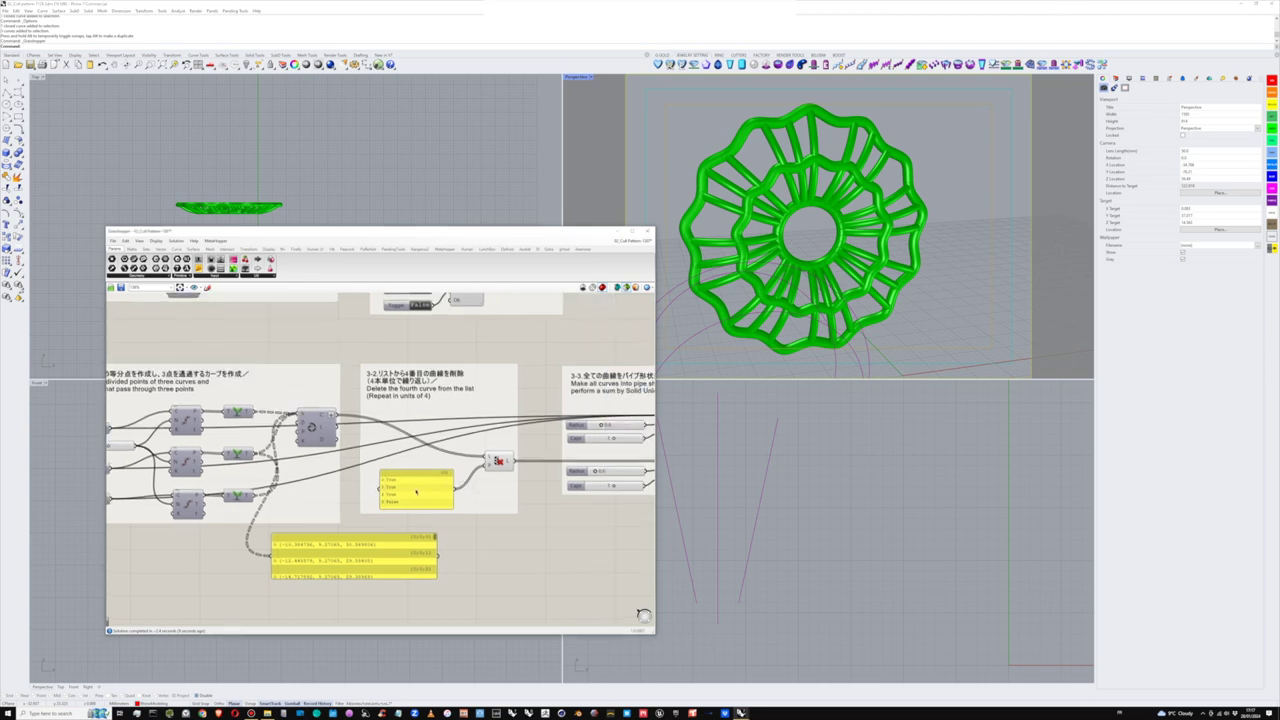
double_click(410, 492)
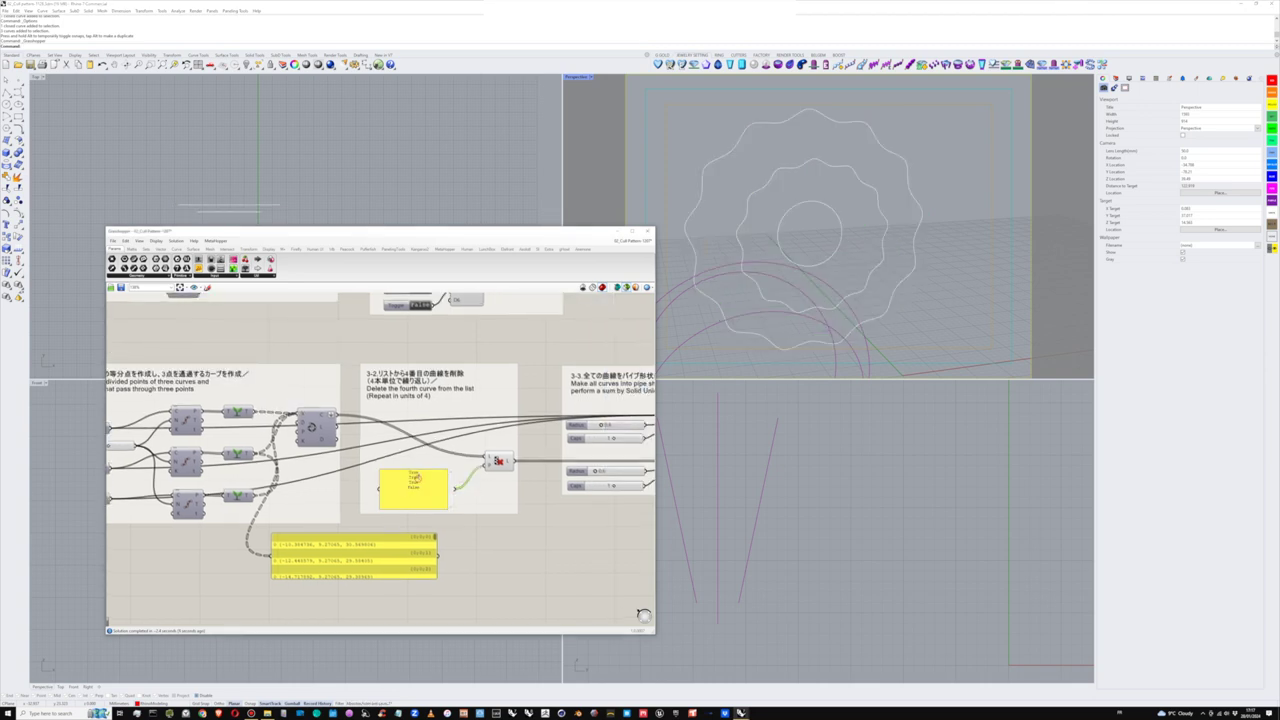
type("0")
left_click(494, 501)
left_click(503, 508)
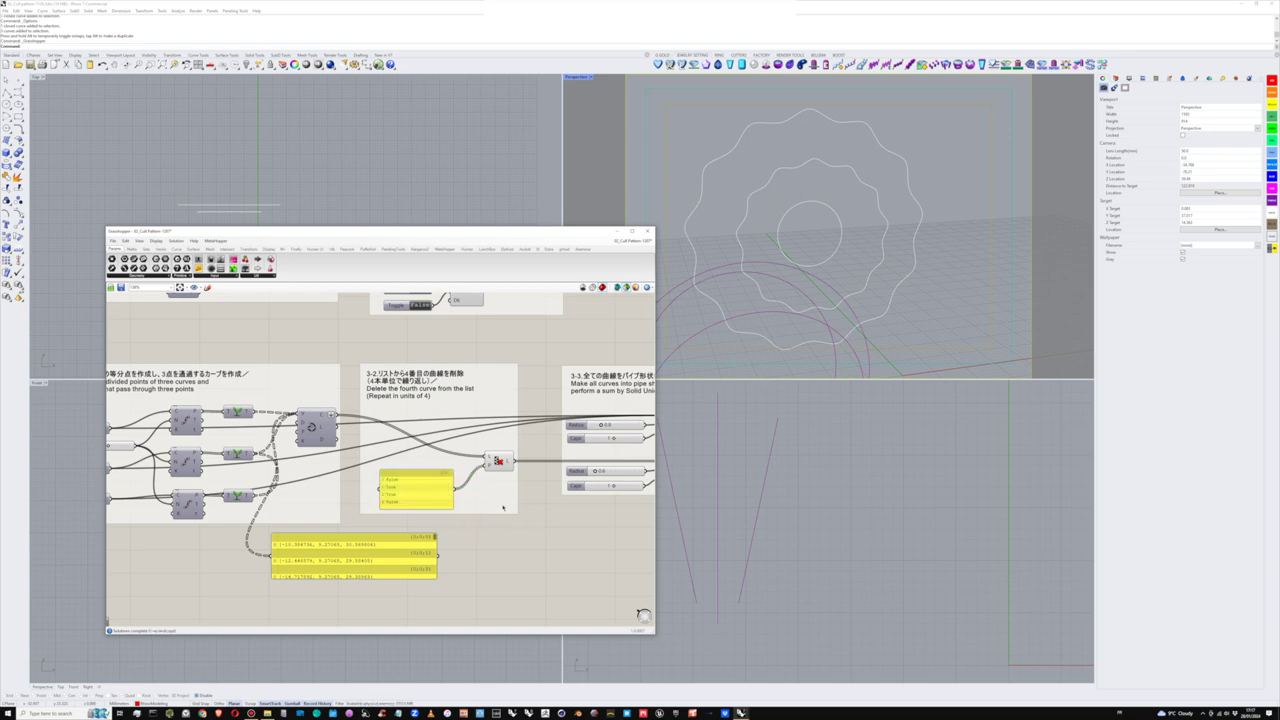
scroll(562, 477, "down", 1)
right_click_drag(562, 477, 478, 479)
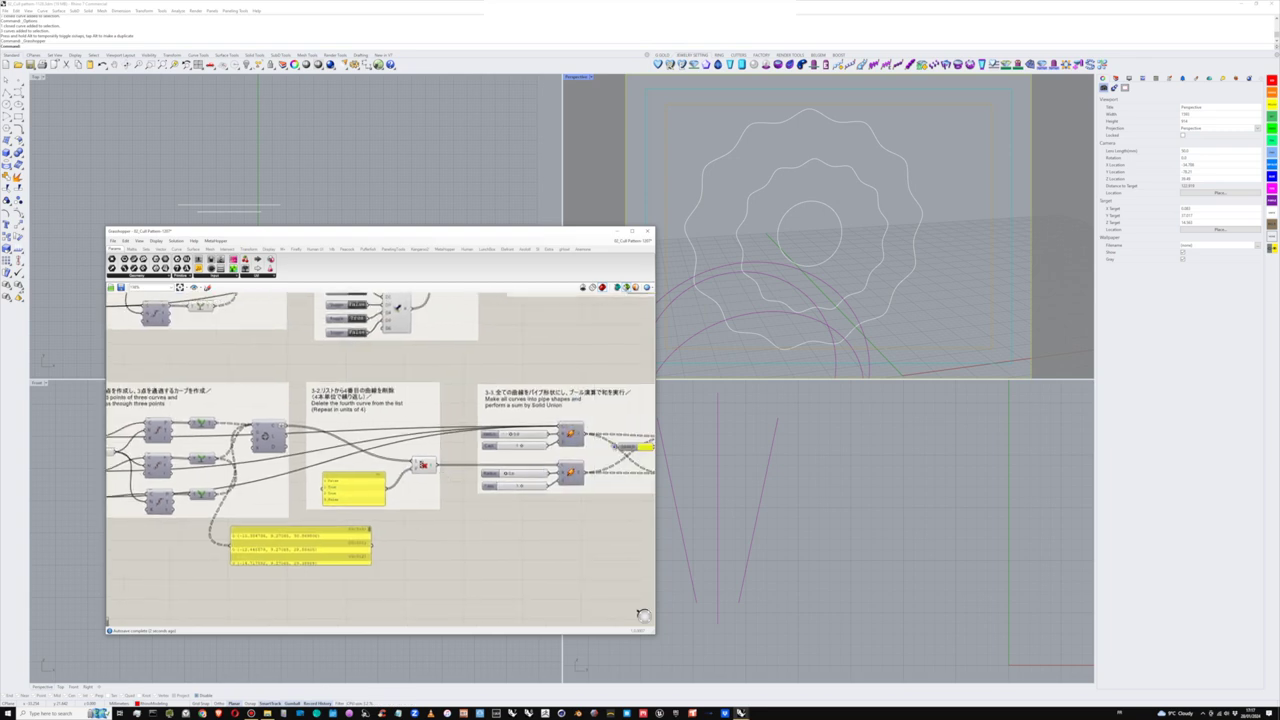
right_click_drag(614, 446, 550, 445)
left_click(616, 443)
right_click_drag(843, 277, 856, 300)
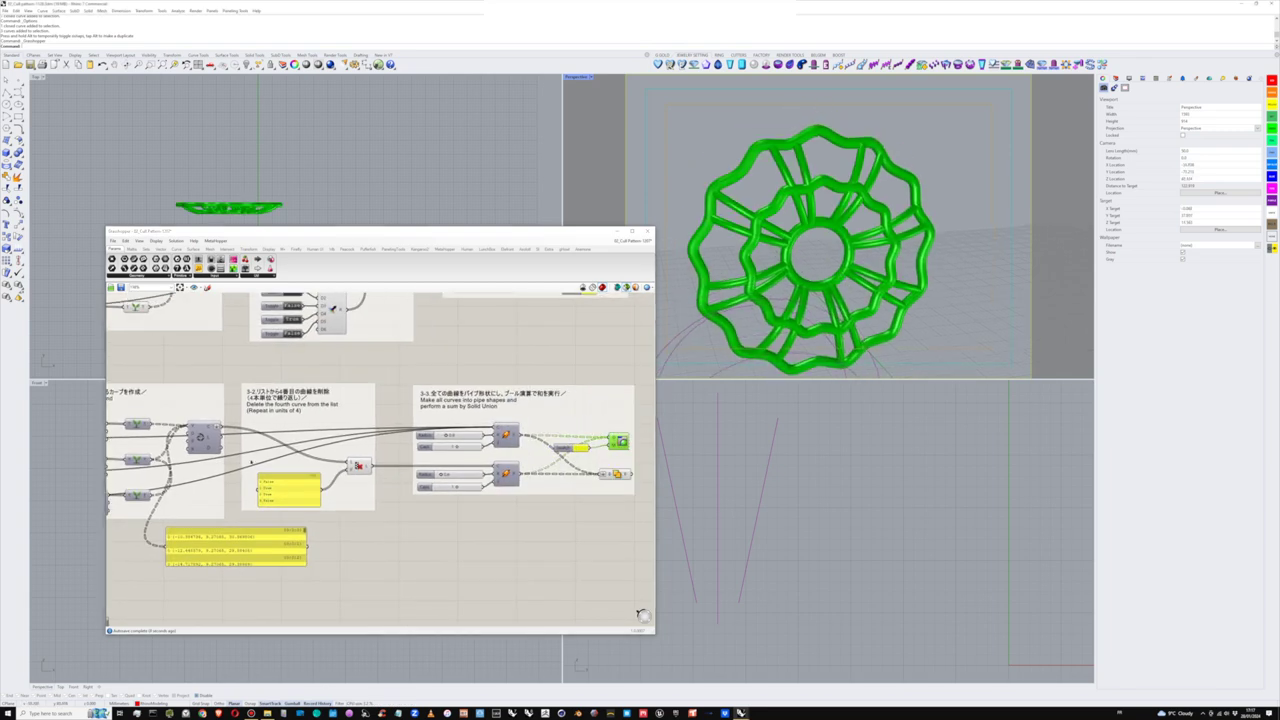
- Change the earring's cull pattern to False, False, True, False and preview the piped result again
right_click_drag(248, 456, 333, 456)
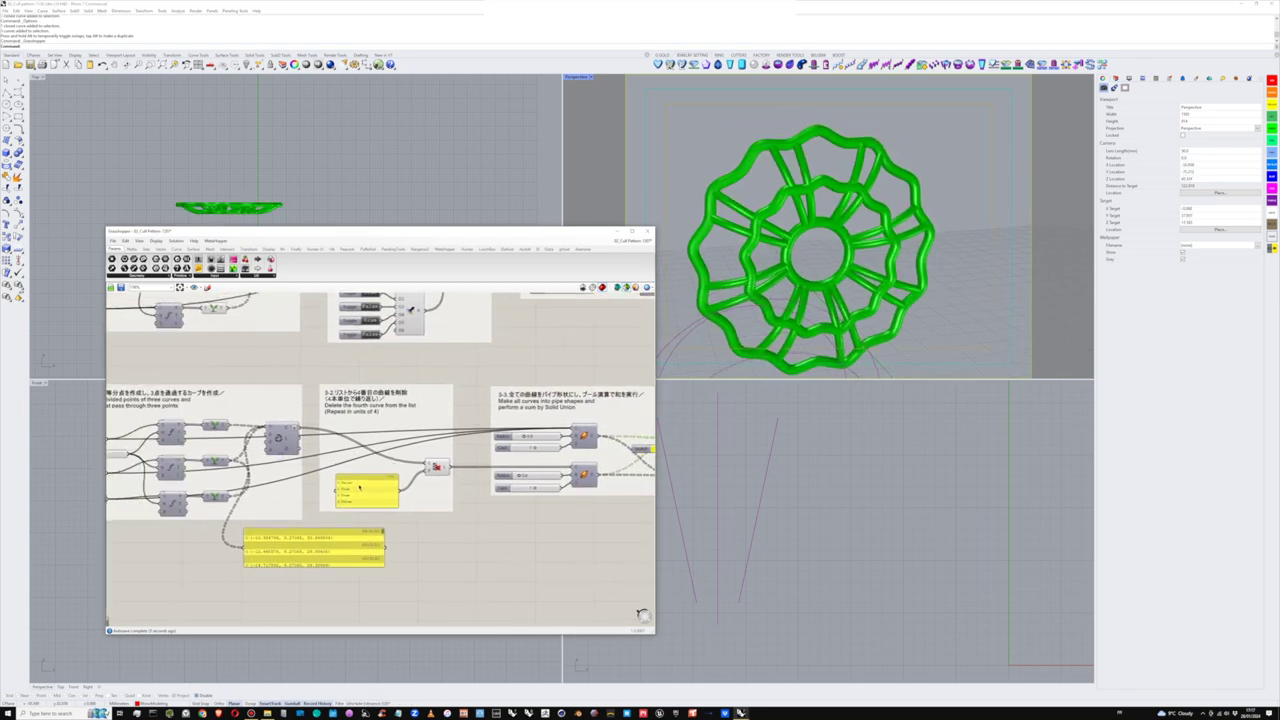
left_click(360, 486)
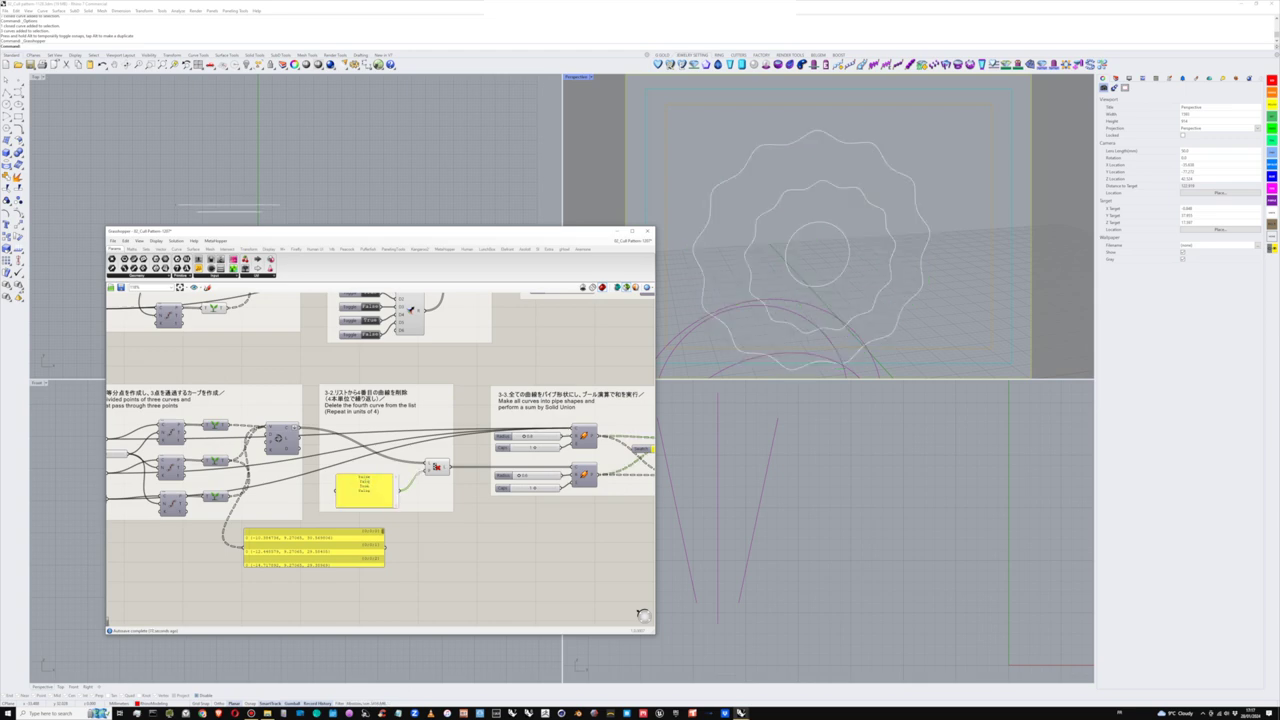
left_click(437, 572)
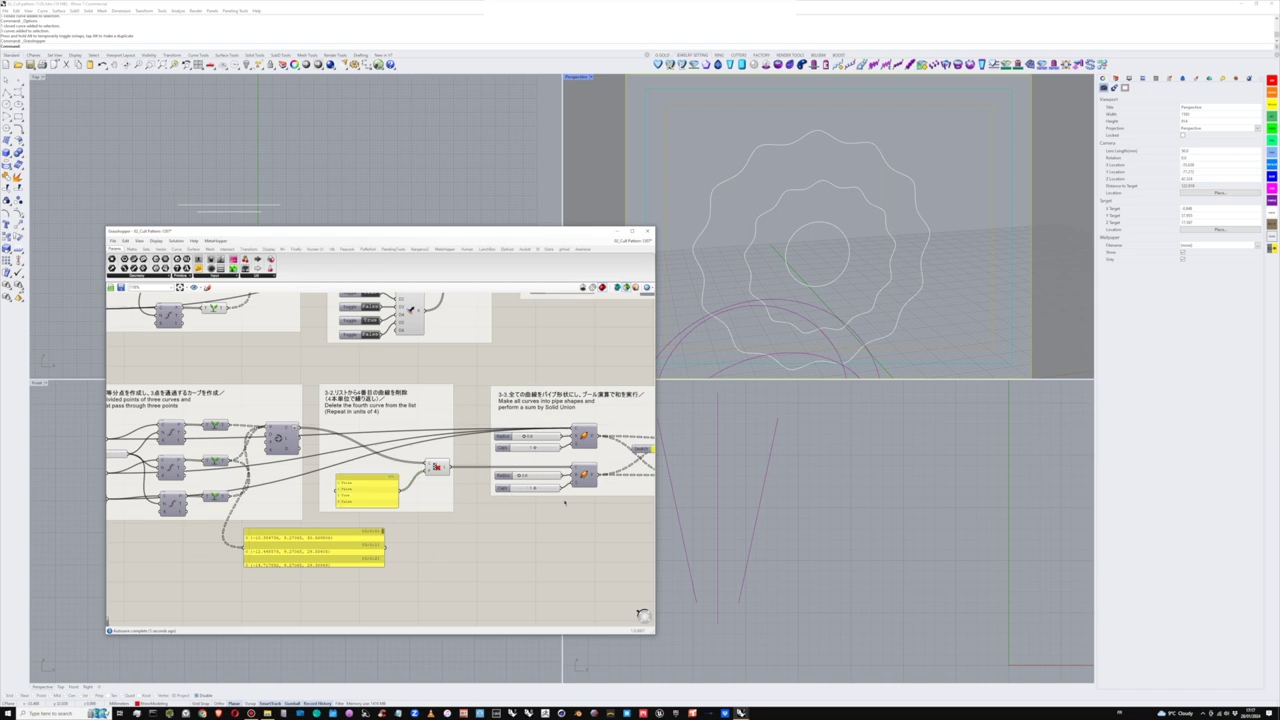
right_click_drag(563, 503, 453, 516)
left_click(584, 461)
- Raise the division count of the earring's three curves to get more connecting pipes
scroll(578, 467, "left", 15)
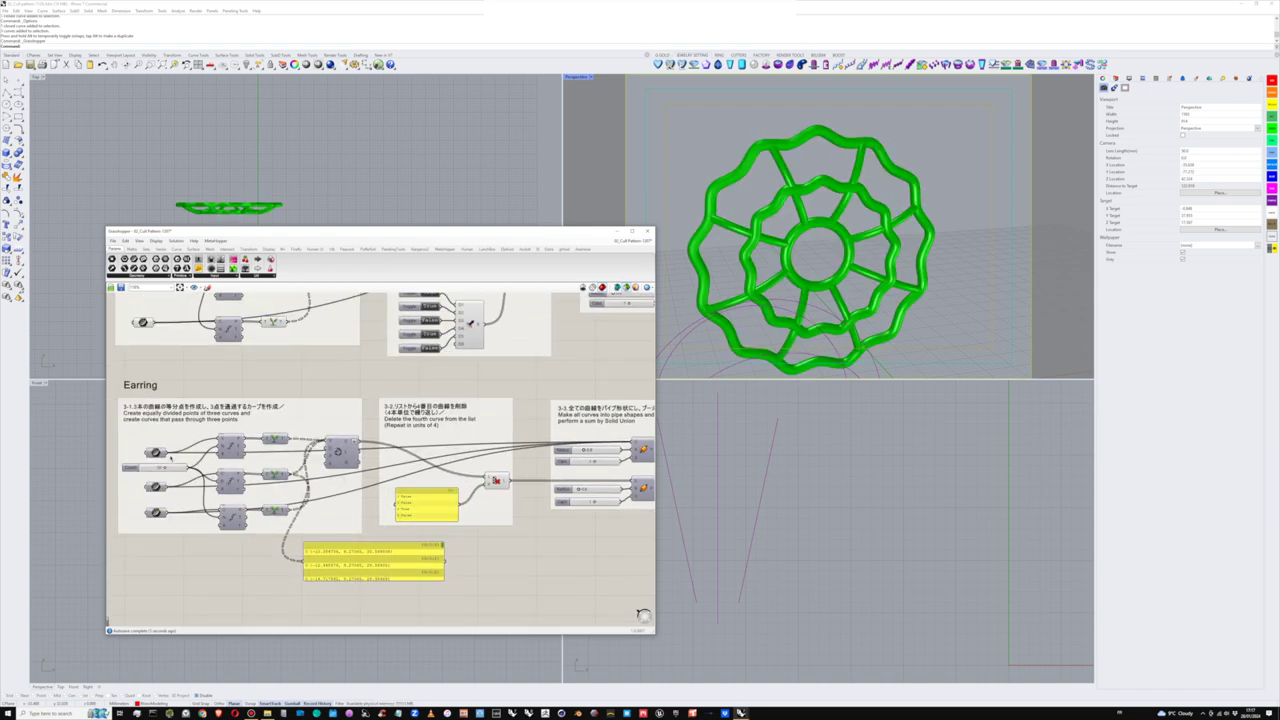
left_click_drag(170, 468, 188, 468)
right_click_drag(512, 559, 292, 559)
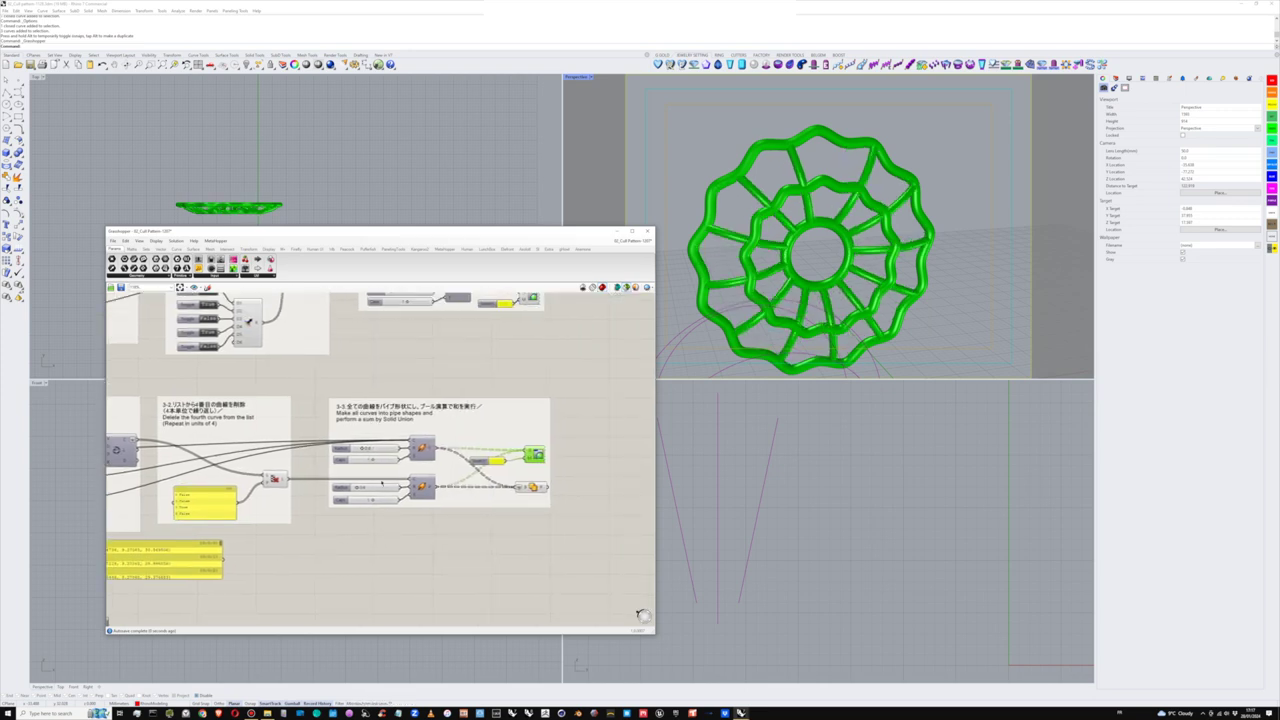
- Set the earring's pipe radius to 0.7 for the culled secondary curves and 1.1 for the main curves
scroll(381, 483, "up", 2)
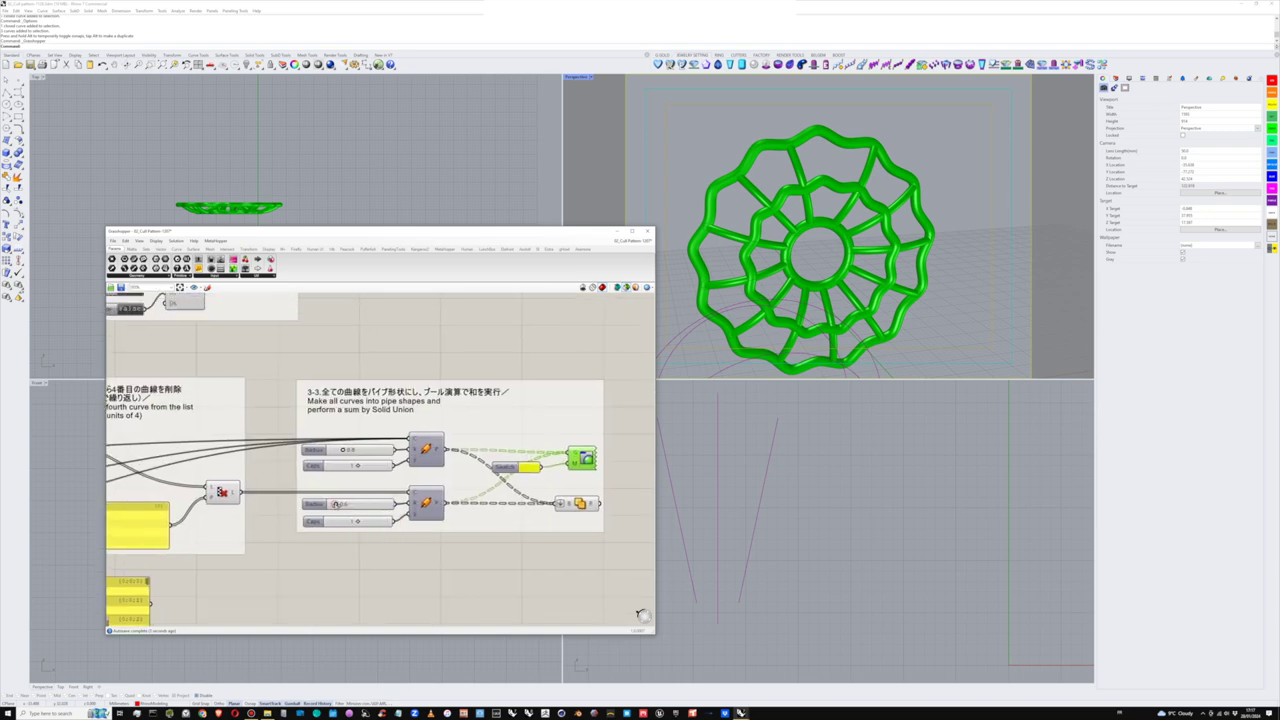
left_click_drag(338, 505, 340, 505)
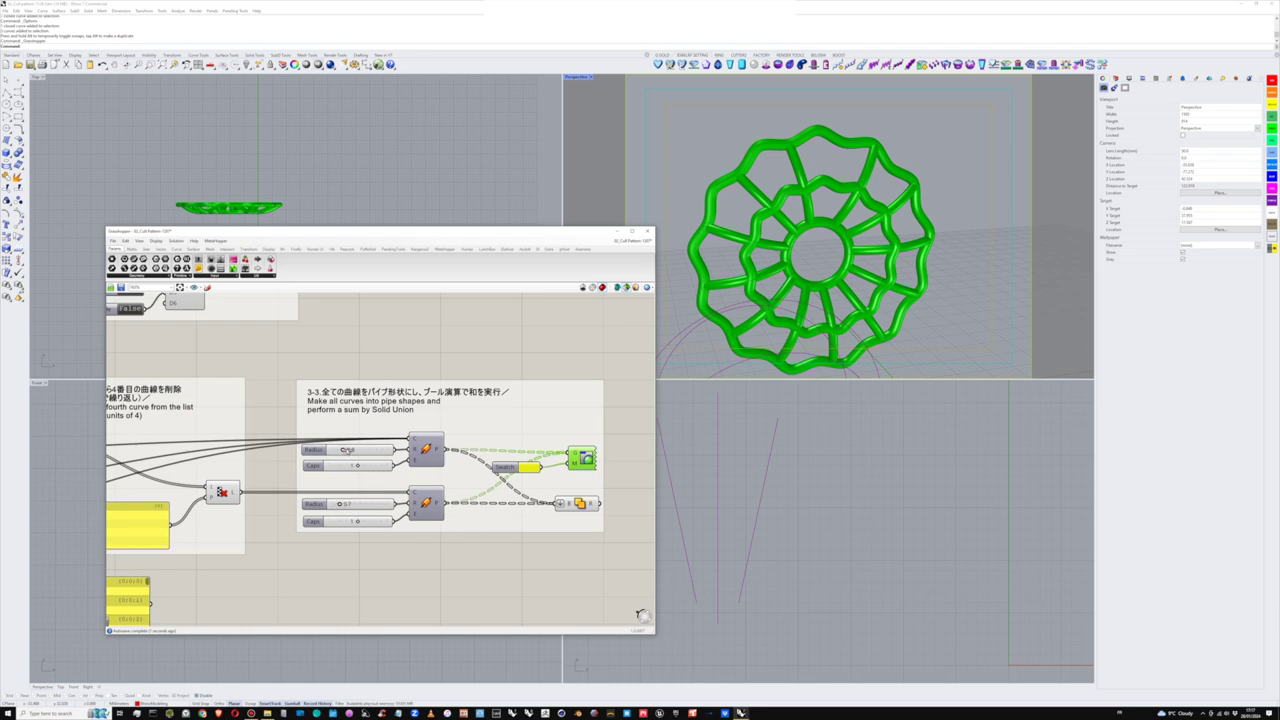
left_click_drag(347, 450, 353, 450)
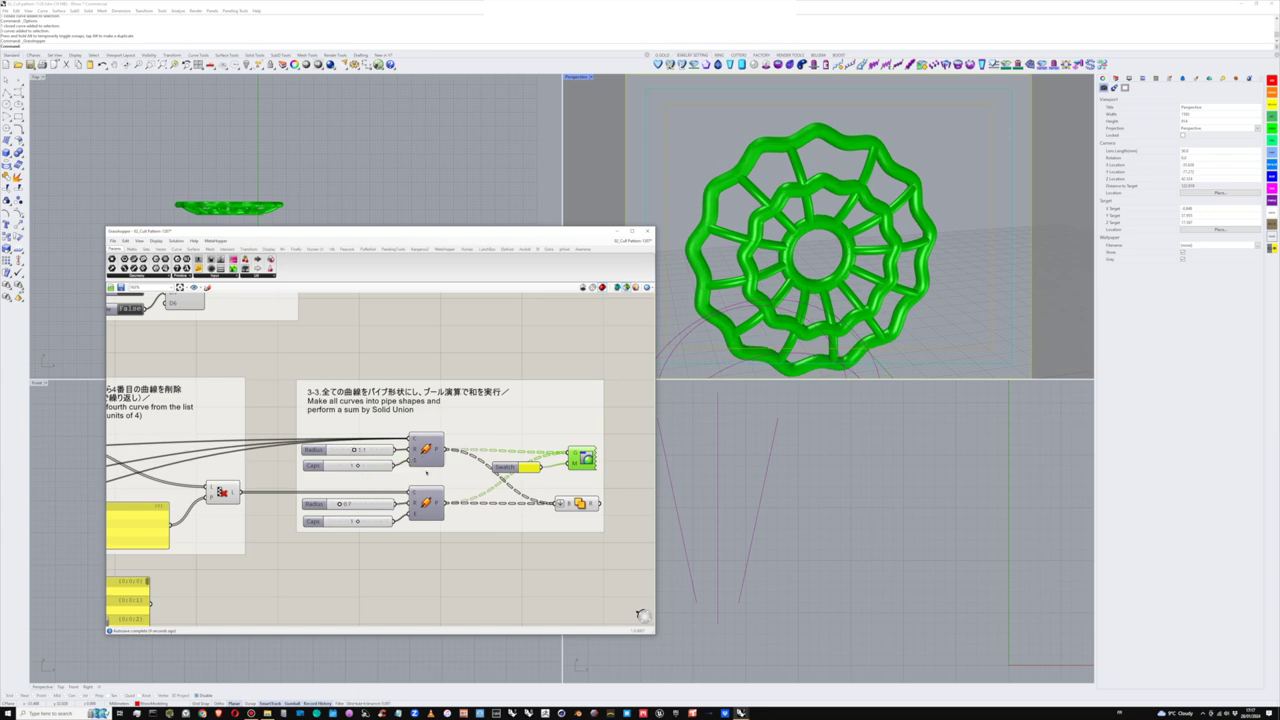
scroll(412, 469, "down", 1)
right_click_drag(343, 466, 416, 455)
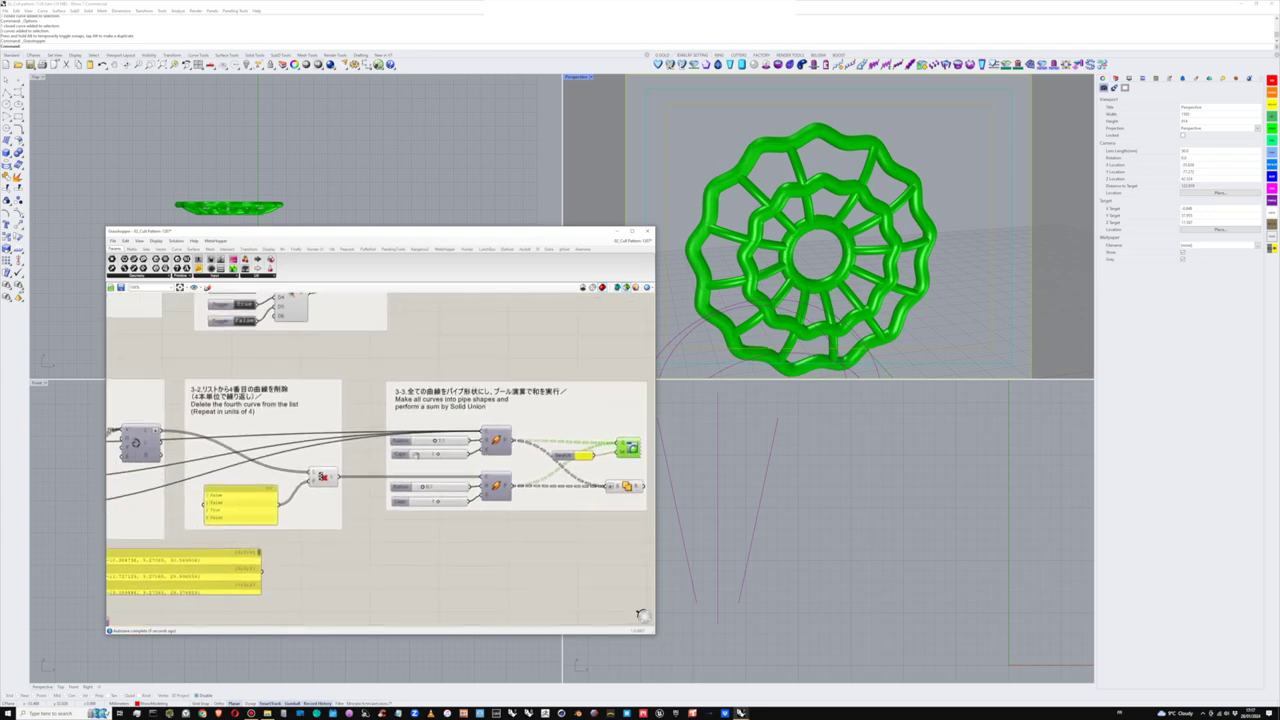
- Bake the earring from the custom preview component onto the RhinoModeling layer
right_click_drag(623, 462, 545, 465)
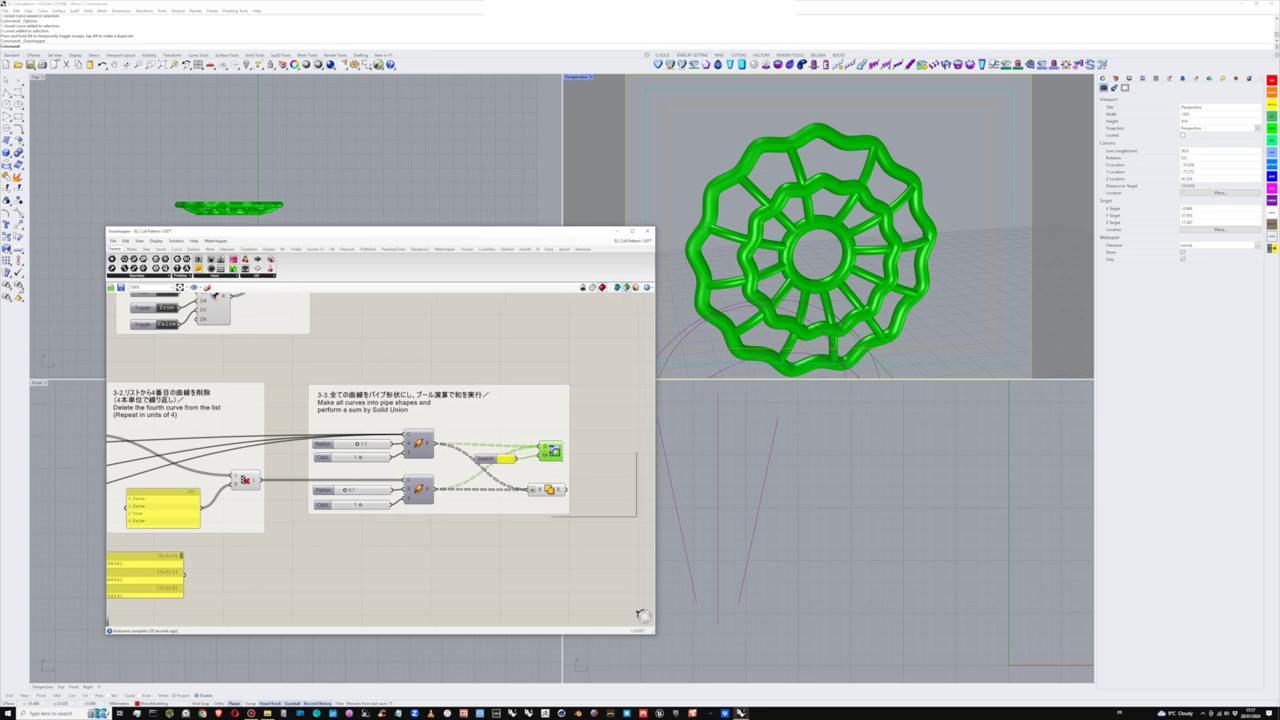
right_click(549, 452)
left_click(567, 484)
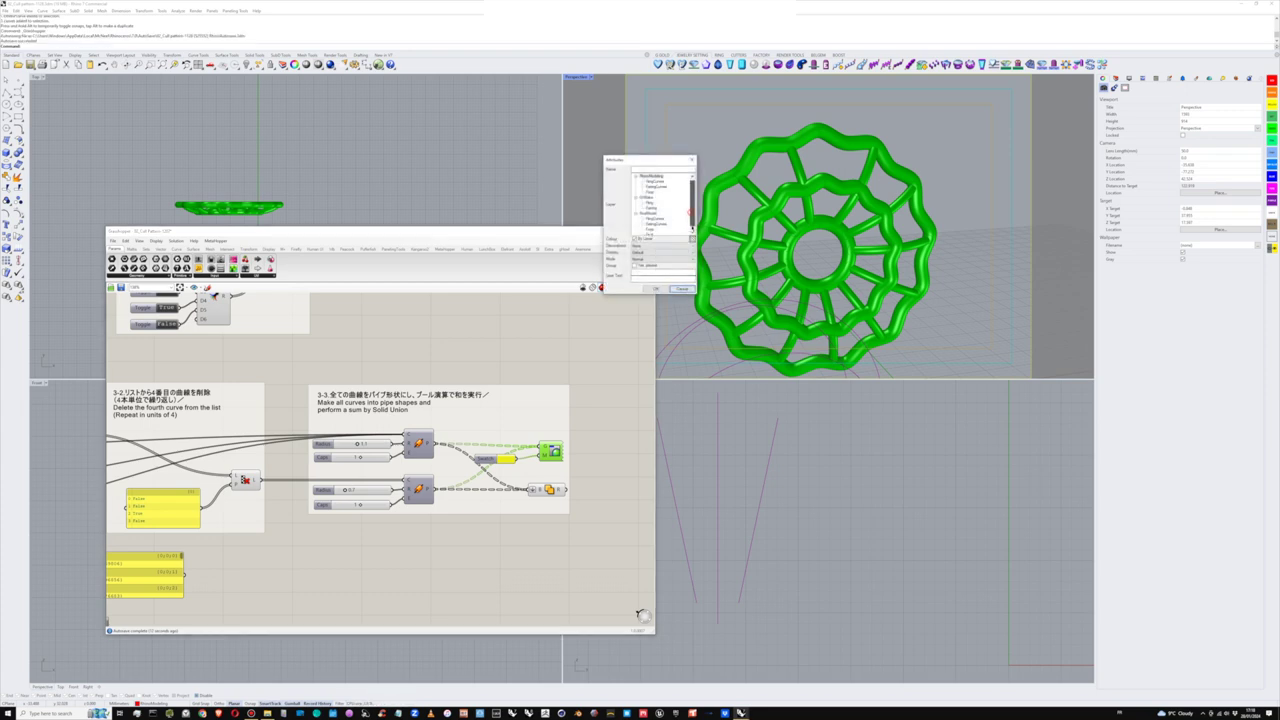
scroll(675, 222, "down", 1)
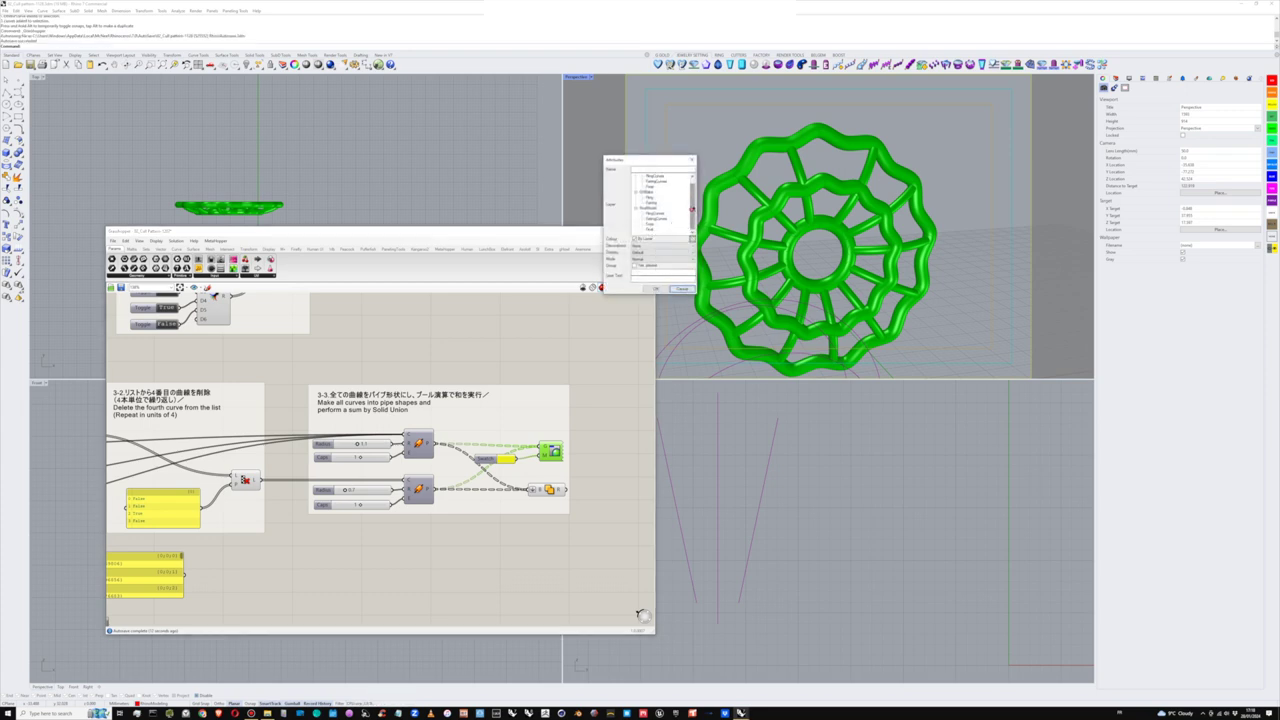
scroll(692, 210, "up", 1)
left_click(652, 176)
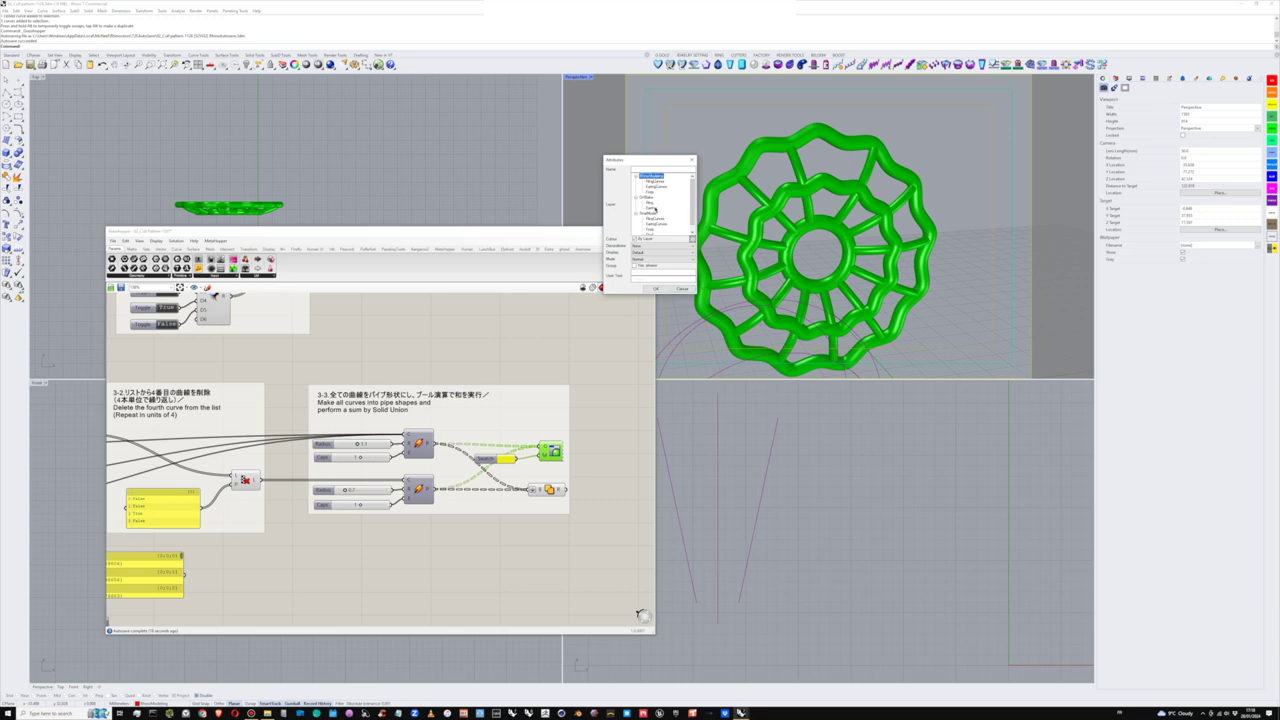
left_click(656, 288)
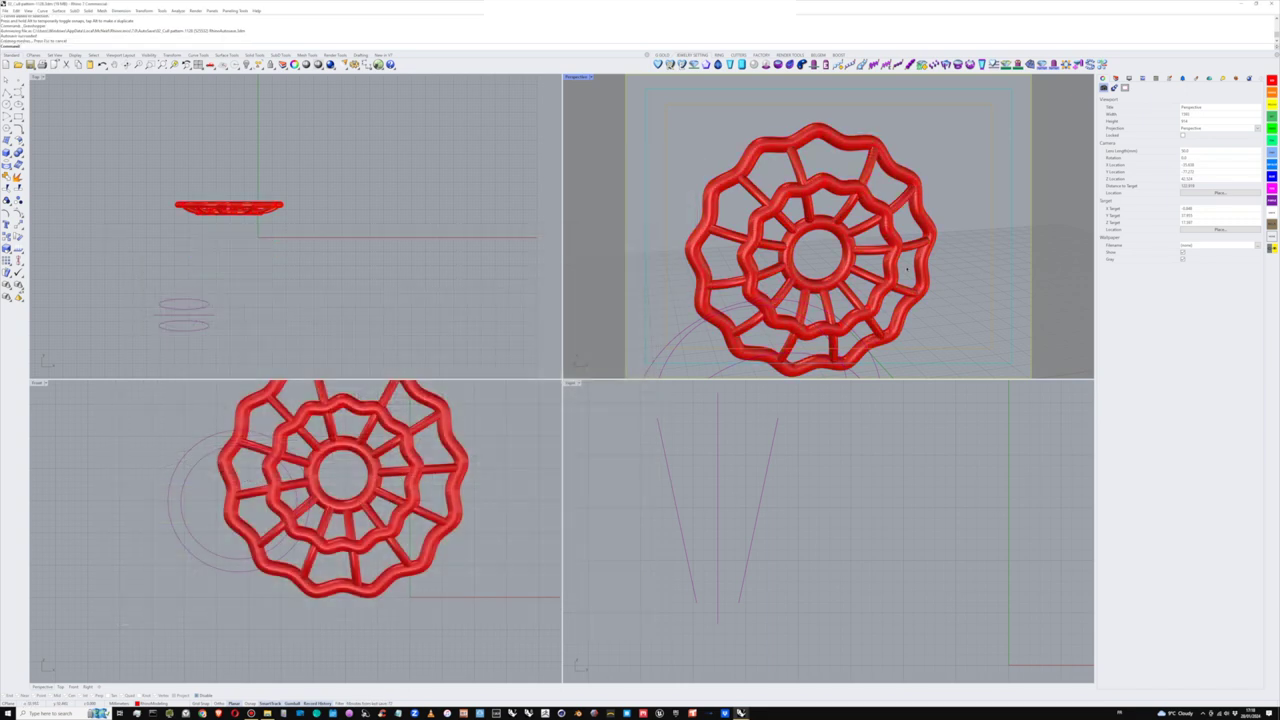
- Select the baked earring's outer pipe and inspect the earring in all four viewports, then clear the selection
left_click(832, 362)
mouse_move(934, 274)
right_mouse_down()
mouse_move(929, 283)
mouse_move(929, 267)
right_mouse_up()
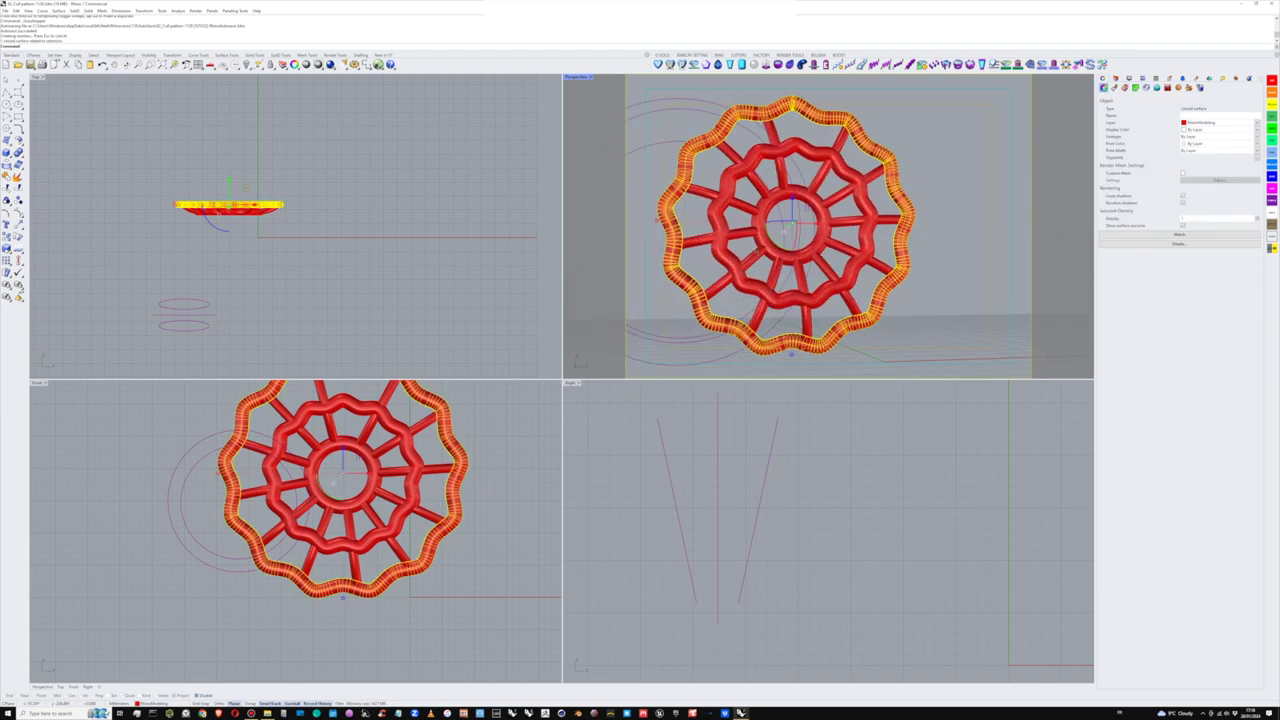
scroll(800, 238, "down", 5)
right_click_drag(800, 238, 862, 287)
scroll(403, 499, "down", 2)
right_click_drag(489, 478, 430, 516)
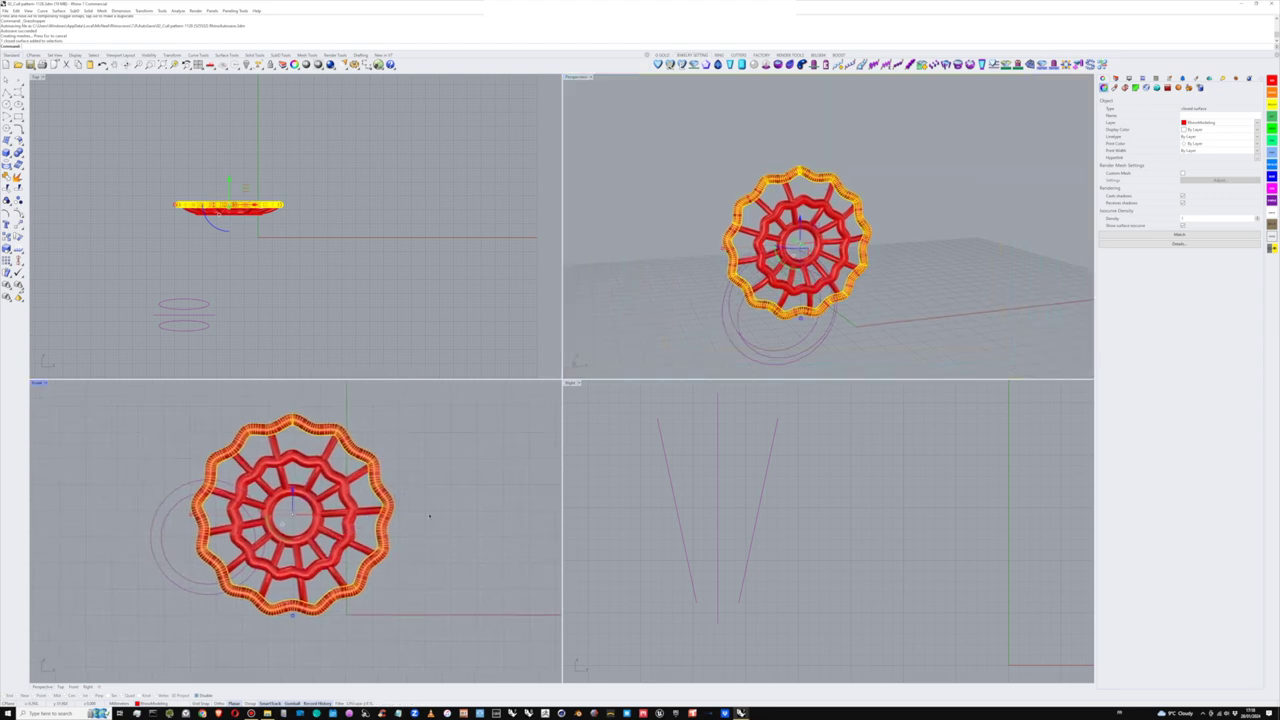
scroll(246, 226, "up", 5)
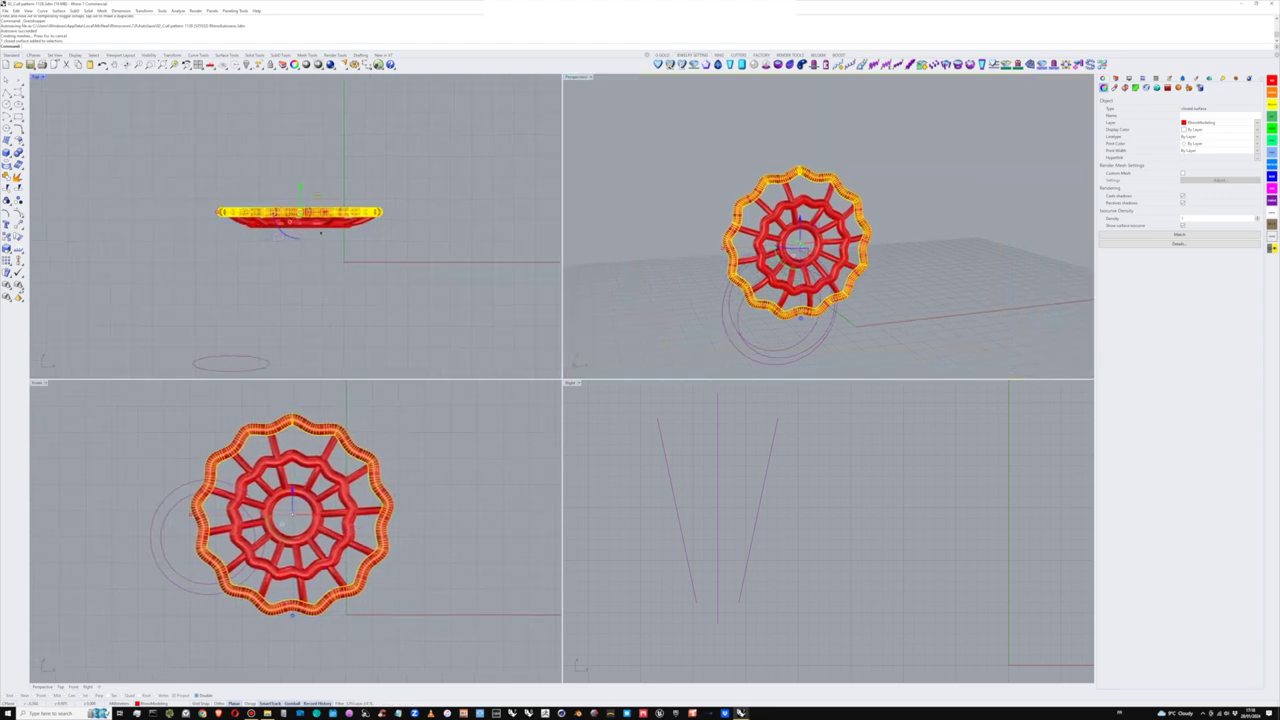
scroll(761, 504, "down", 4)
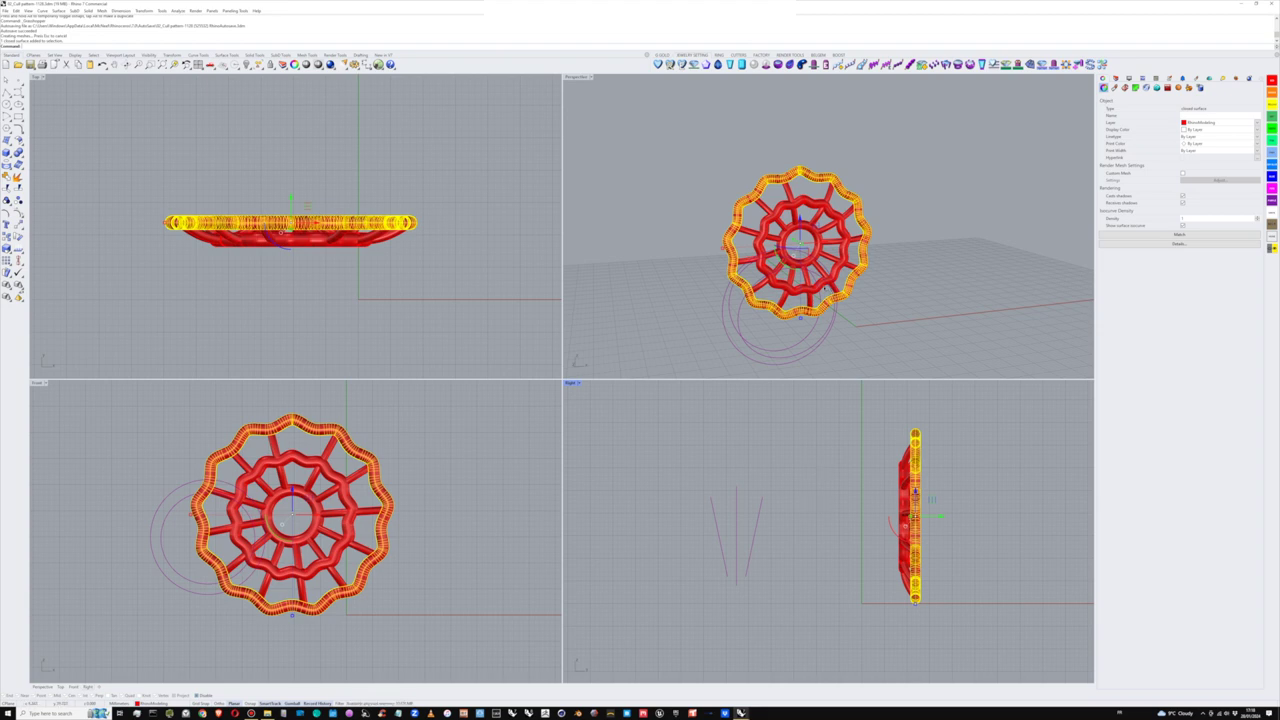
left_click(941, 287)
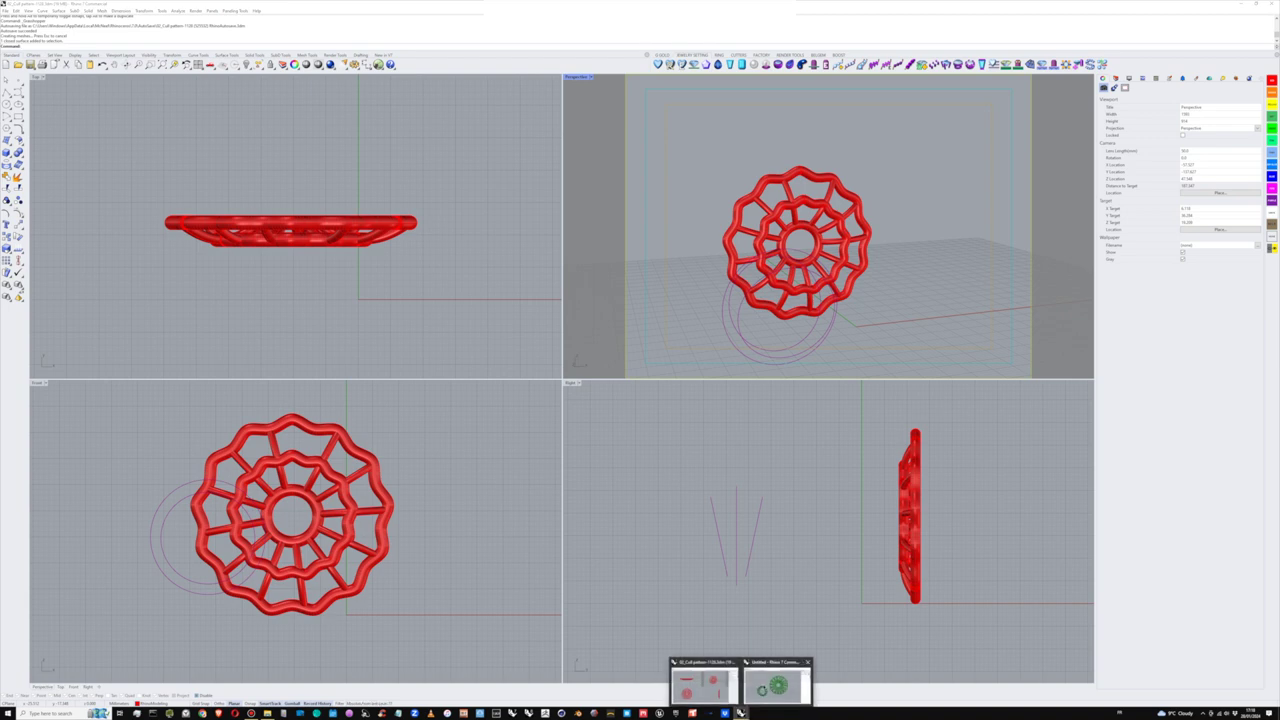
- Switch to the untitled Rhino file and examine the manually modeled ring and earring side by side
left_click(741, 712)
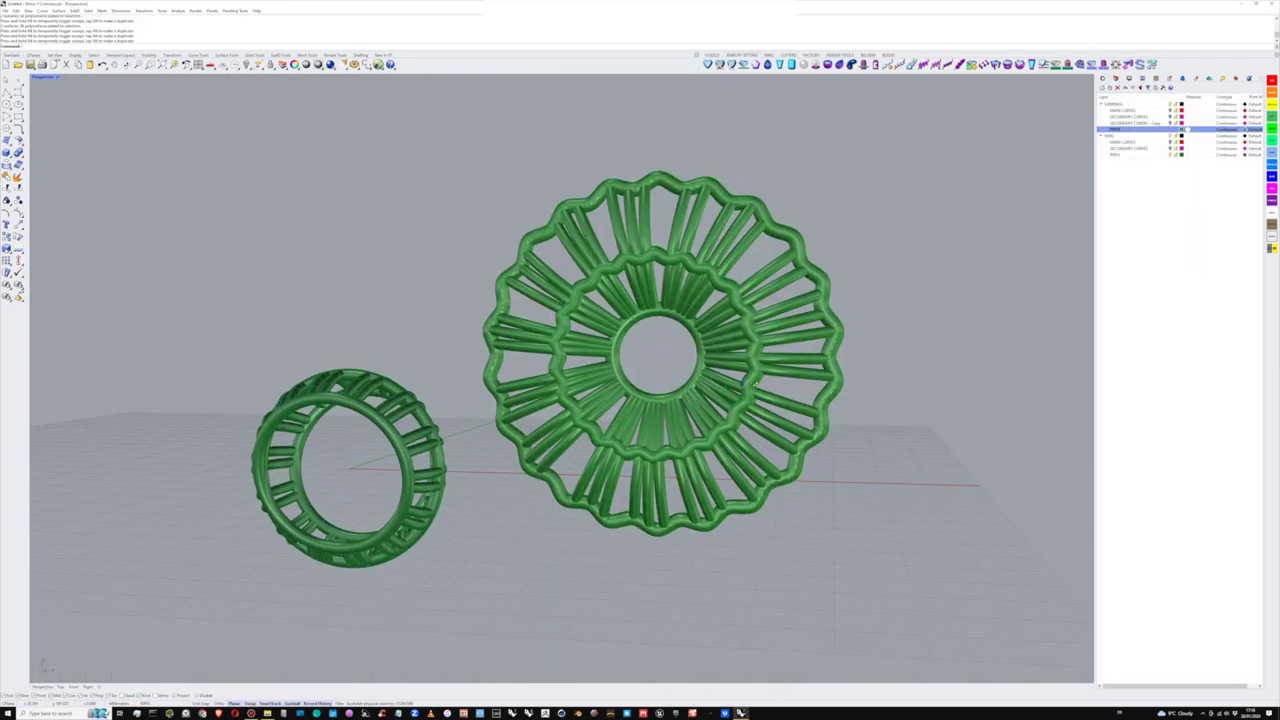
right_click_drag(755, 394, 743, 399)
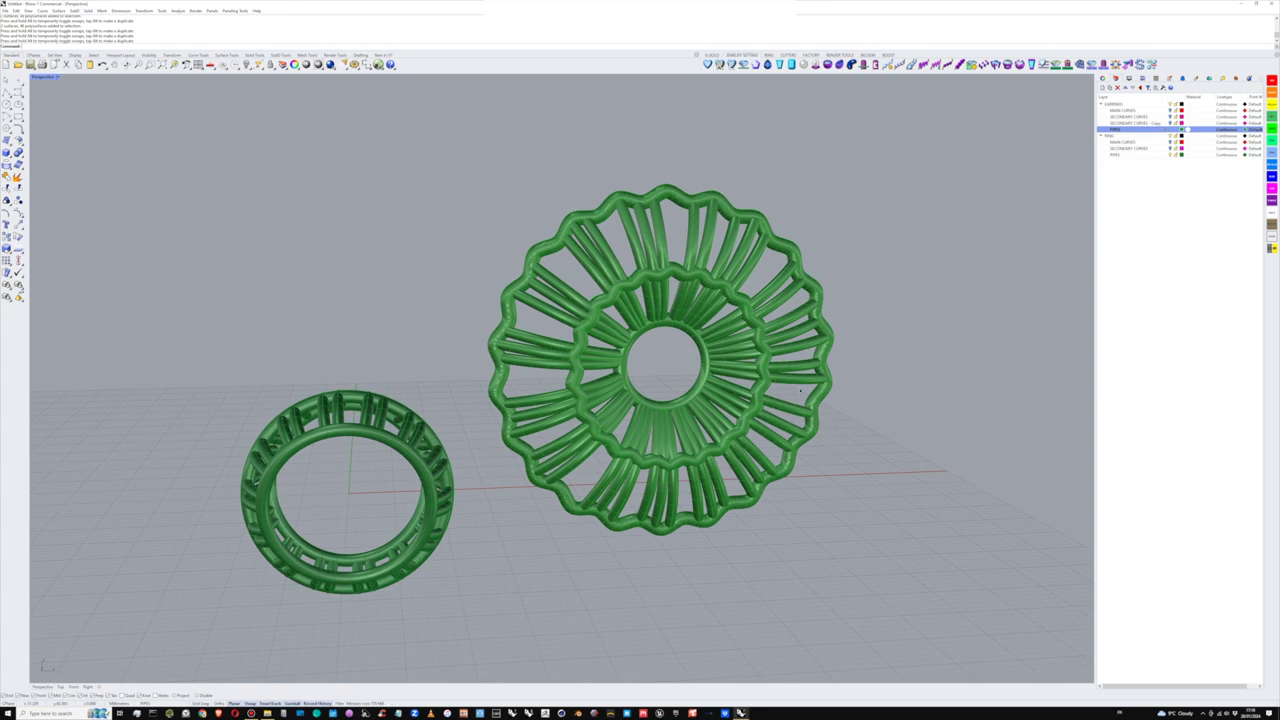
right_click_drag(800, 390, 812, 392)
right_click_drag(812, 392, 832, 402)
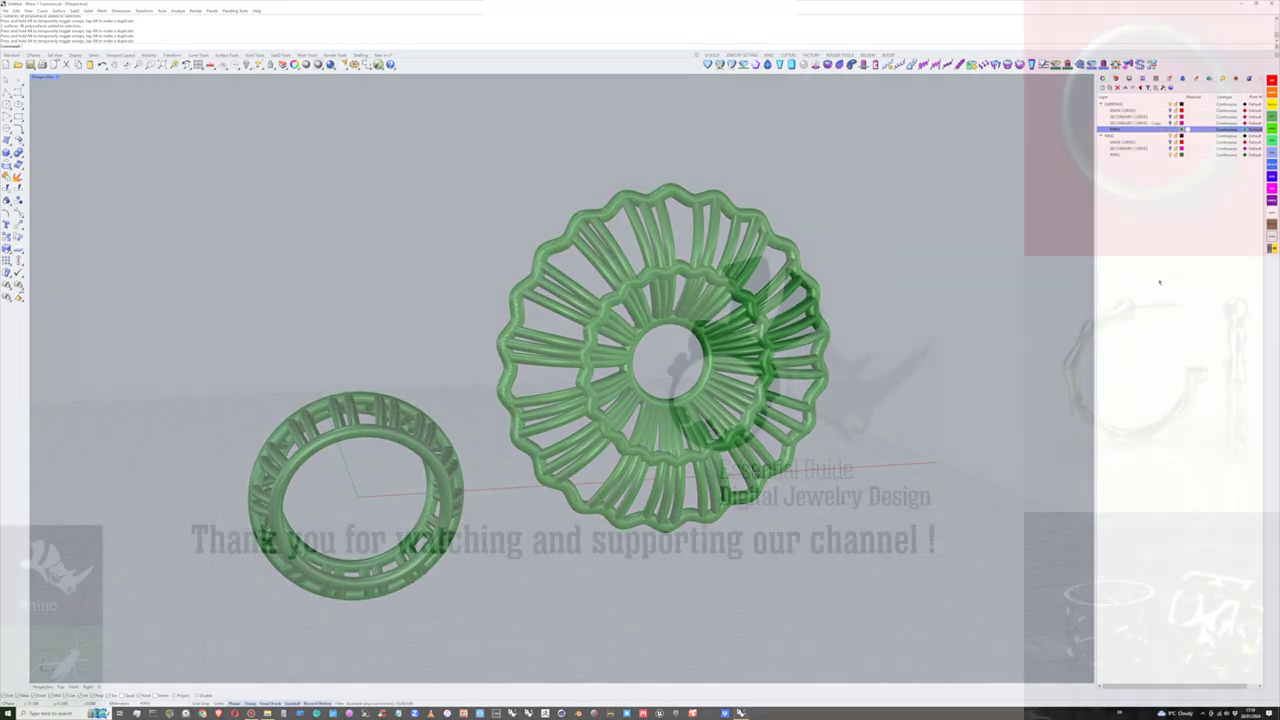